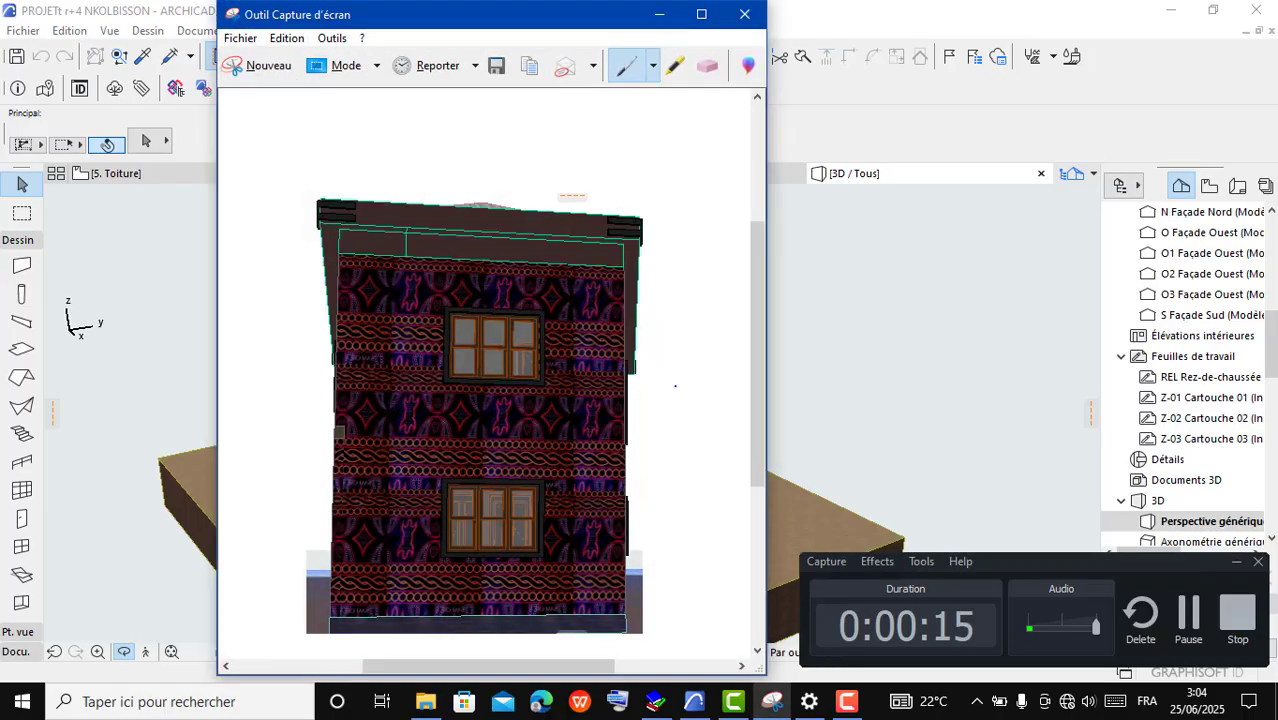
# Step: Examine the captured reference image of the building facade covered with a patterned fabric texture
pyautogui.scroll(-2, 606, 261)
pyautogui.scroll(2, 668, 289)
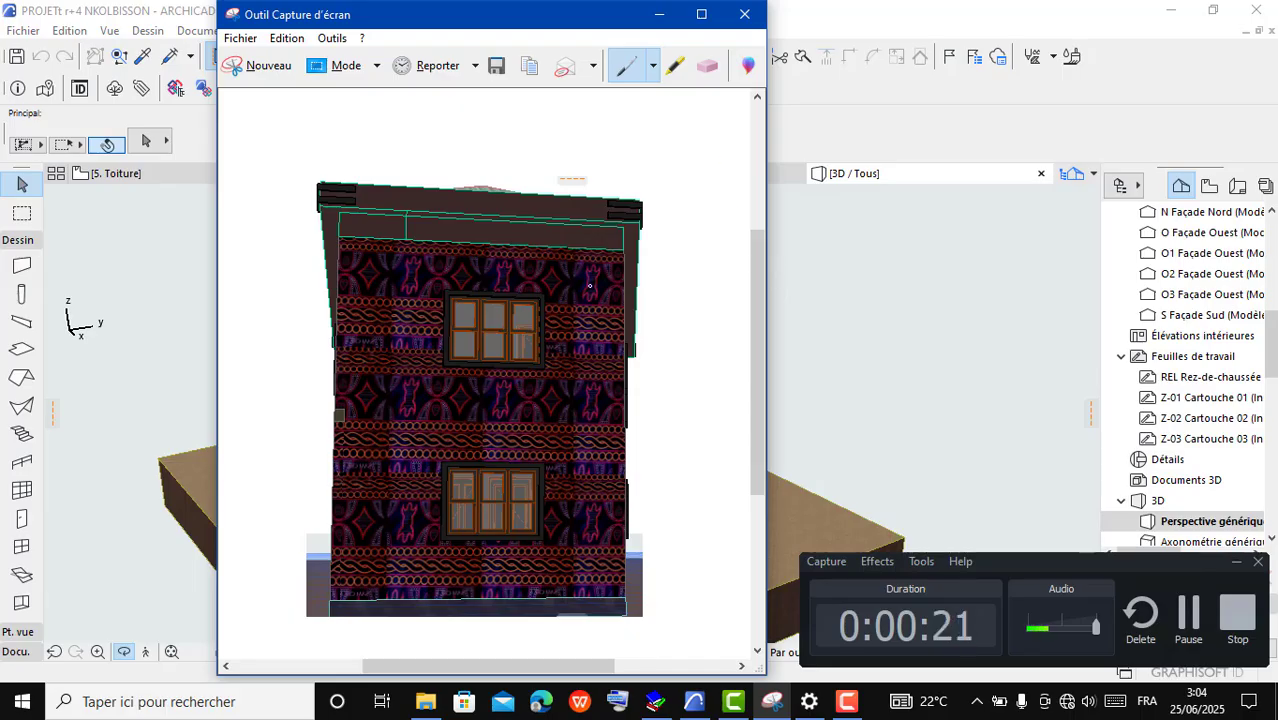
pyautogui.scroll(3, 570, 425)
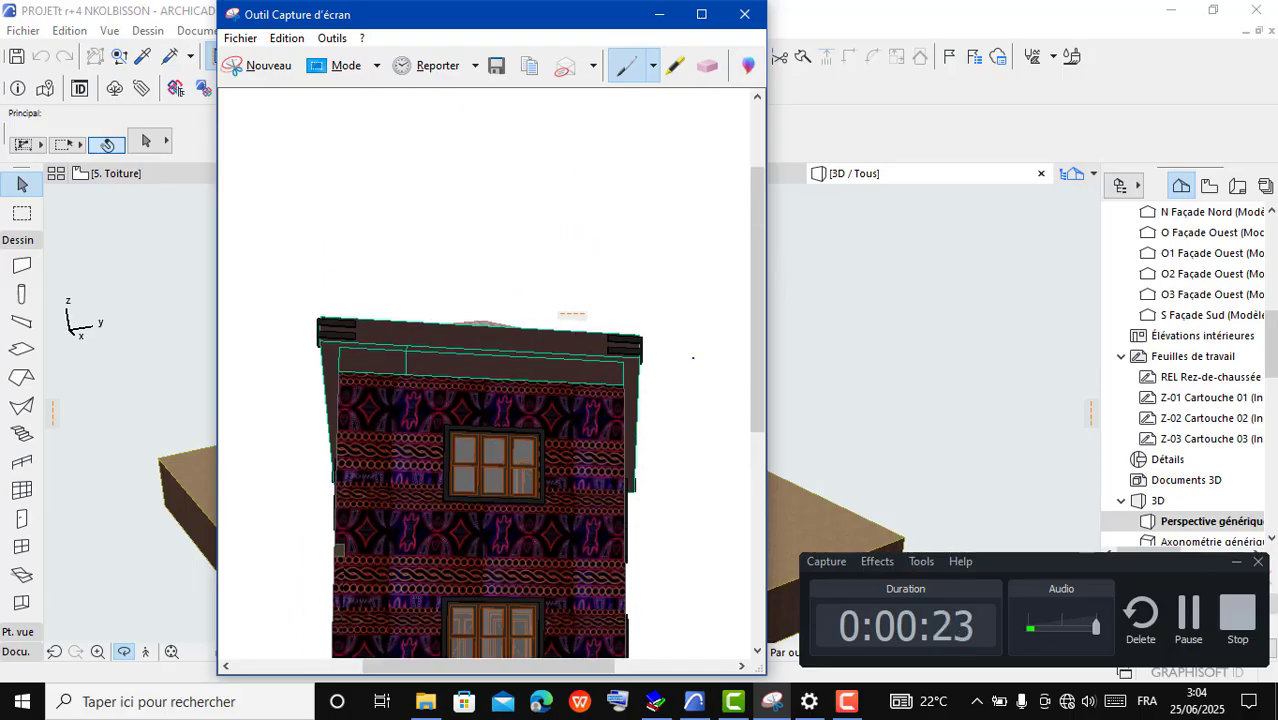
pyautogui.scroll(1, 622, 464)
pyautogui.scroll(-4, 622, 464)
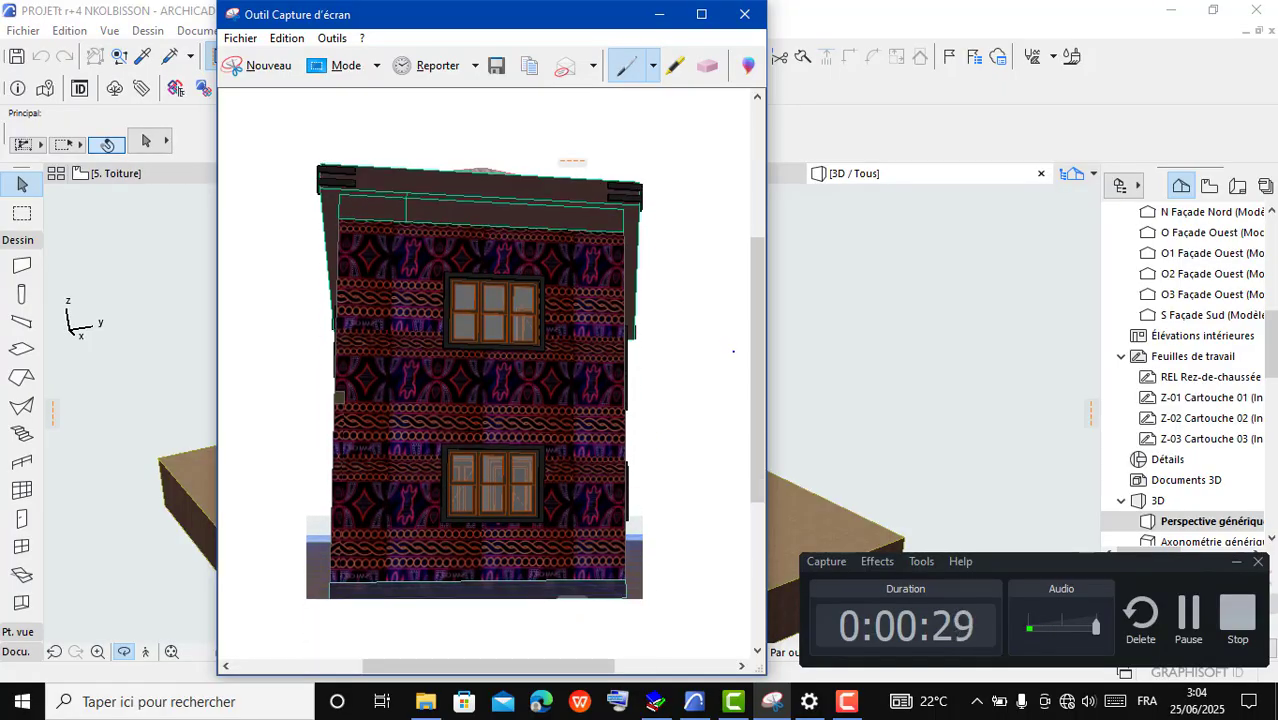
pyautogui.scroll(-1, 761, 292)
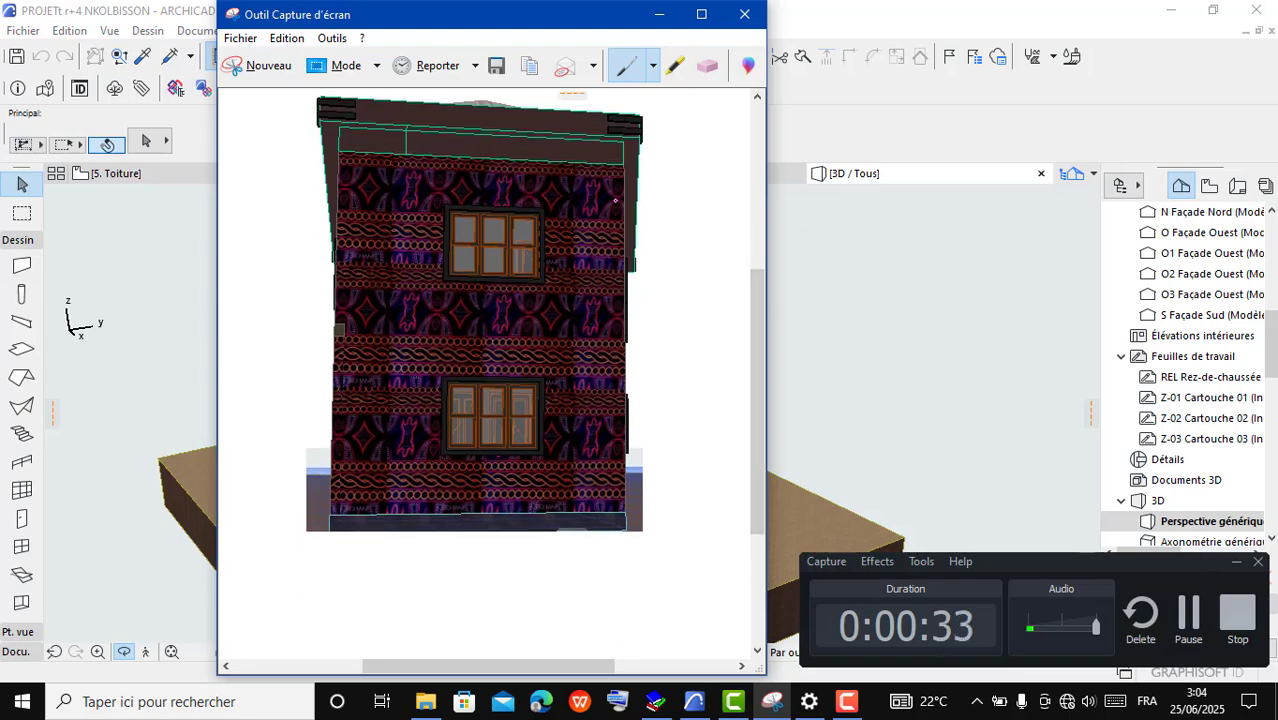
pyautogui.scroll(1, 692, 300)
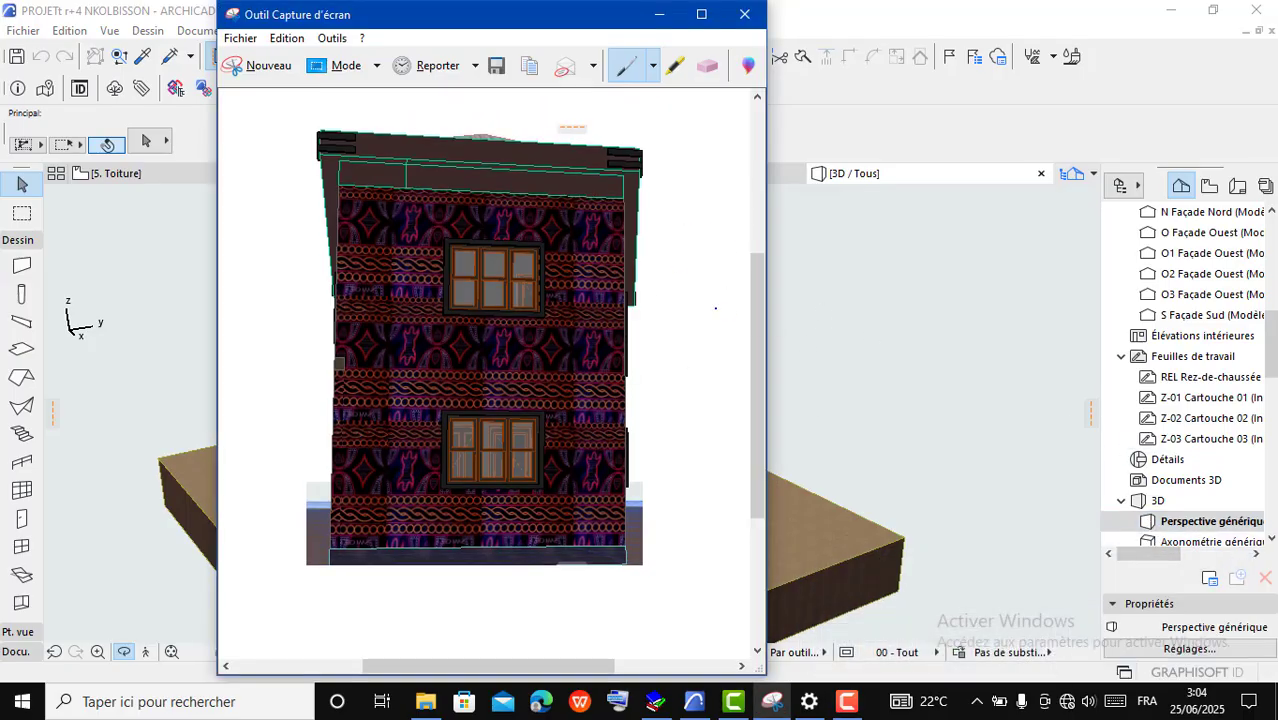
pyautogui.scroll(-1, 594, 271)
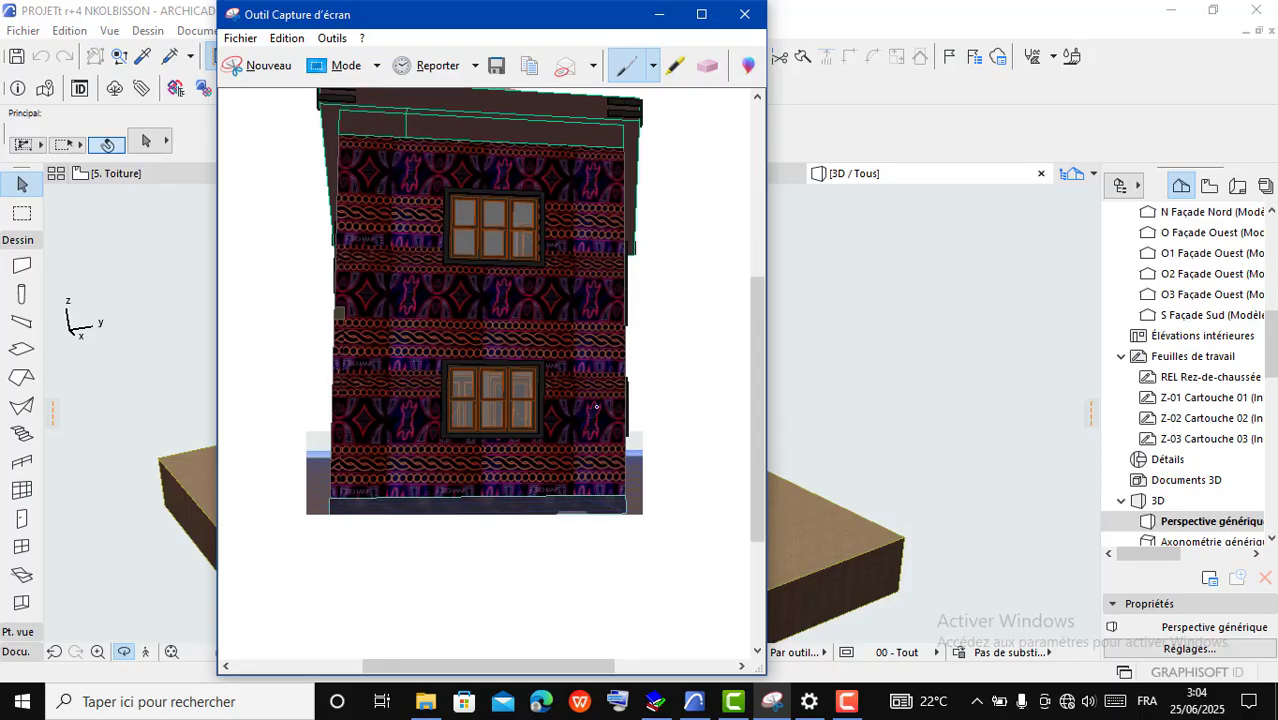
pyautogui.scroll(1, 596, 406)
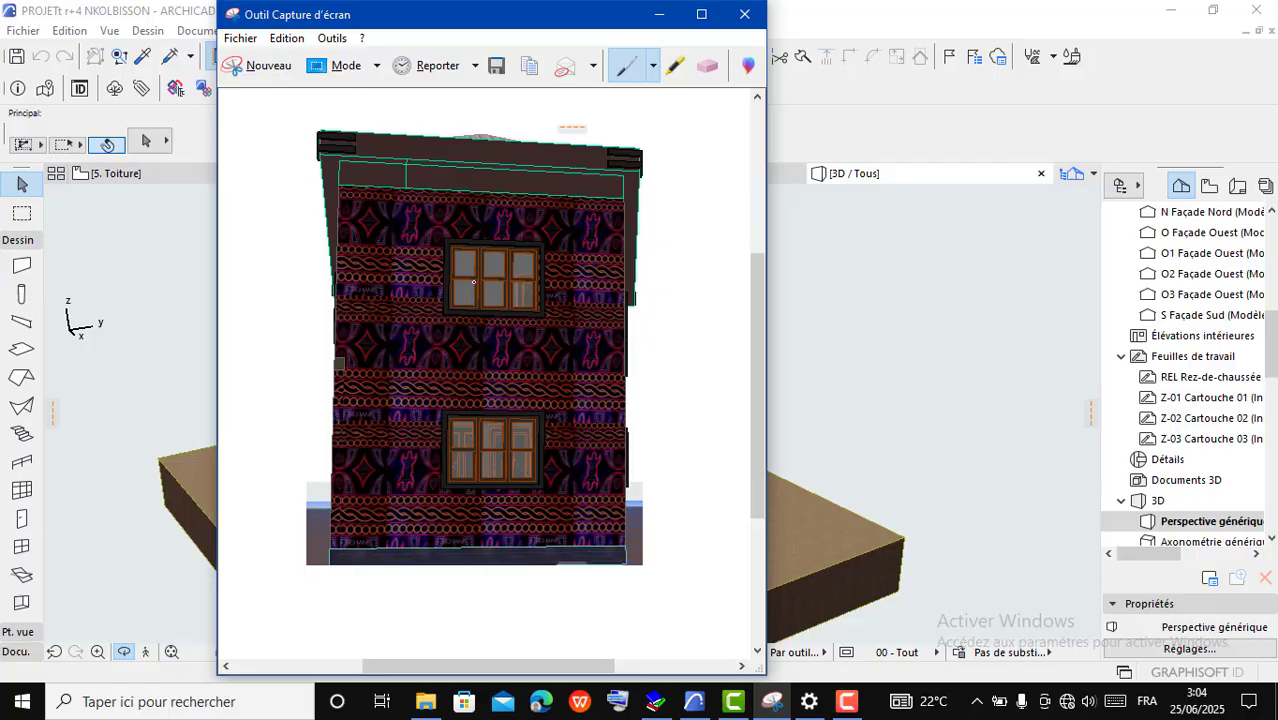
pyautogui.scroll(-1, 614, 244)
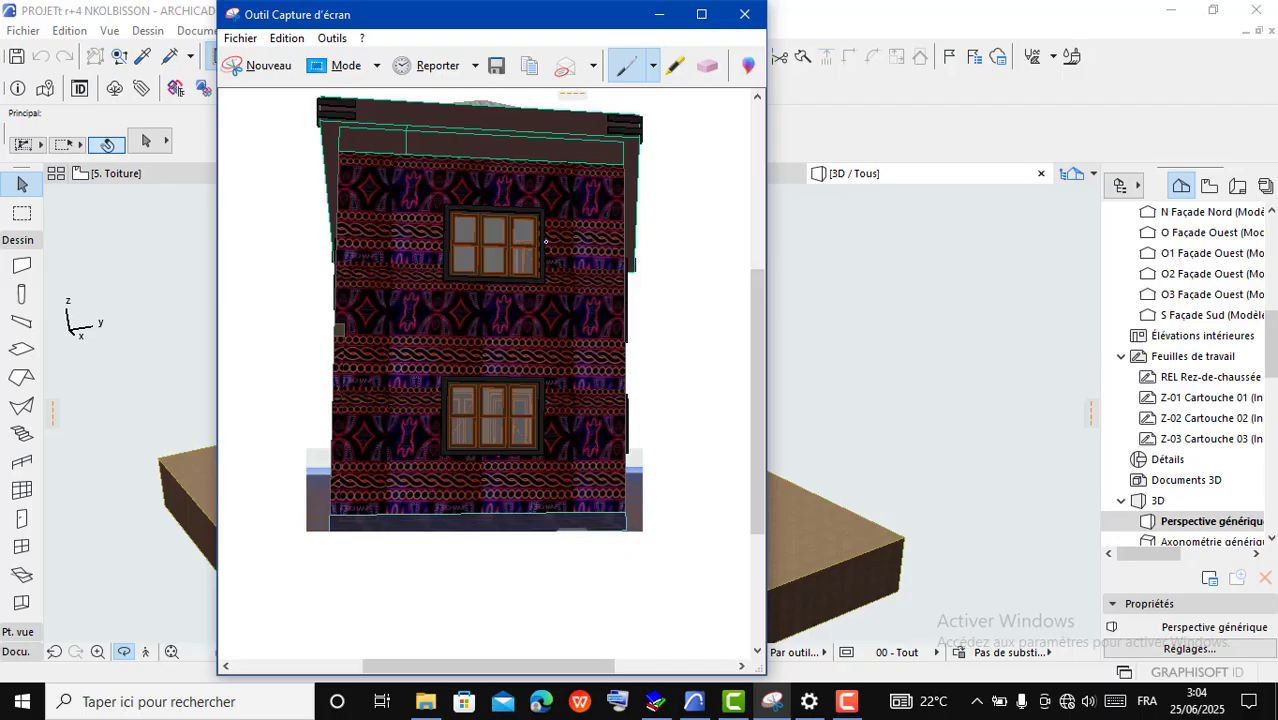
pyautogui.scroll(1, 600, 222)
pyautogui.scroll(1, 445, 227)
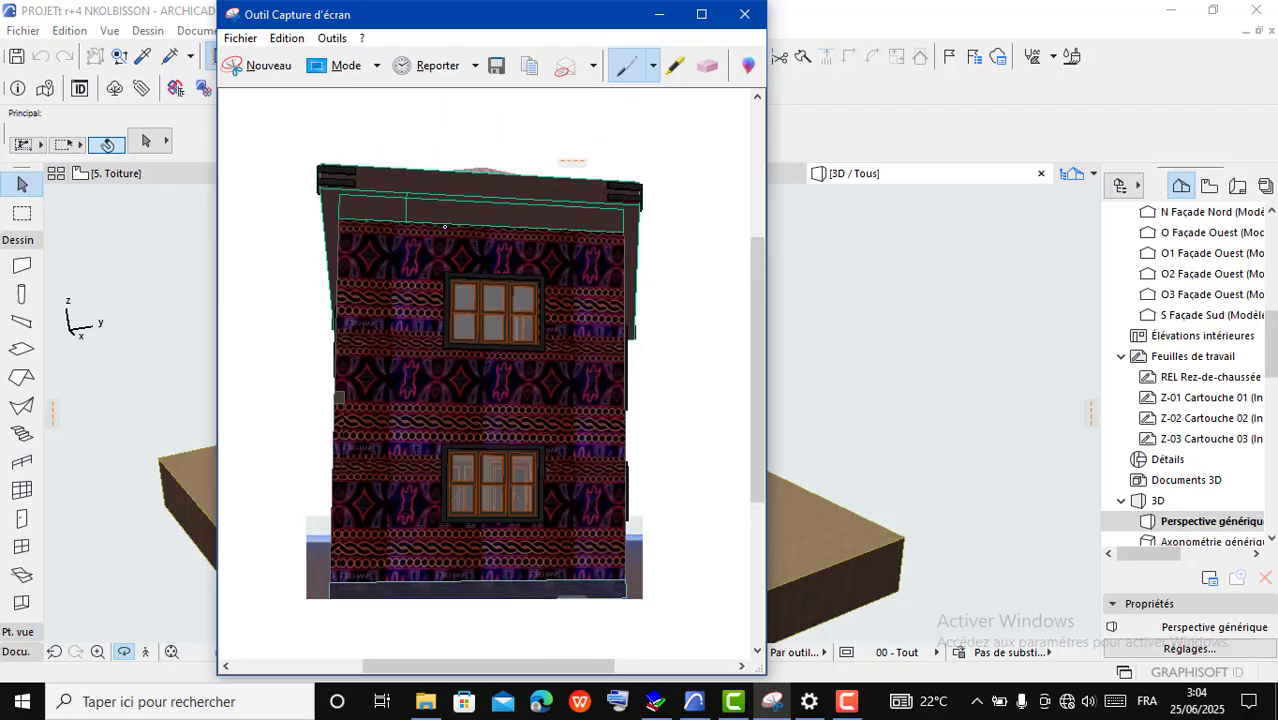
# Step: Inspect the five-storey building in the 3D perspective from several sides, including its blue gable wall
pyautogui.scroll(-1, 777, 201)
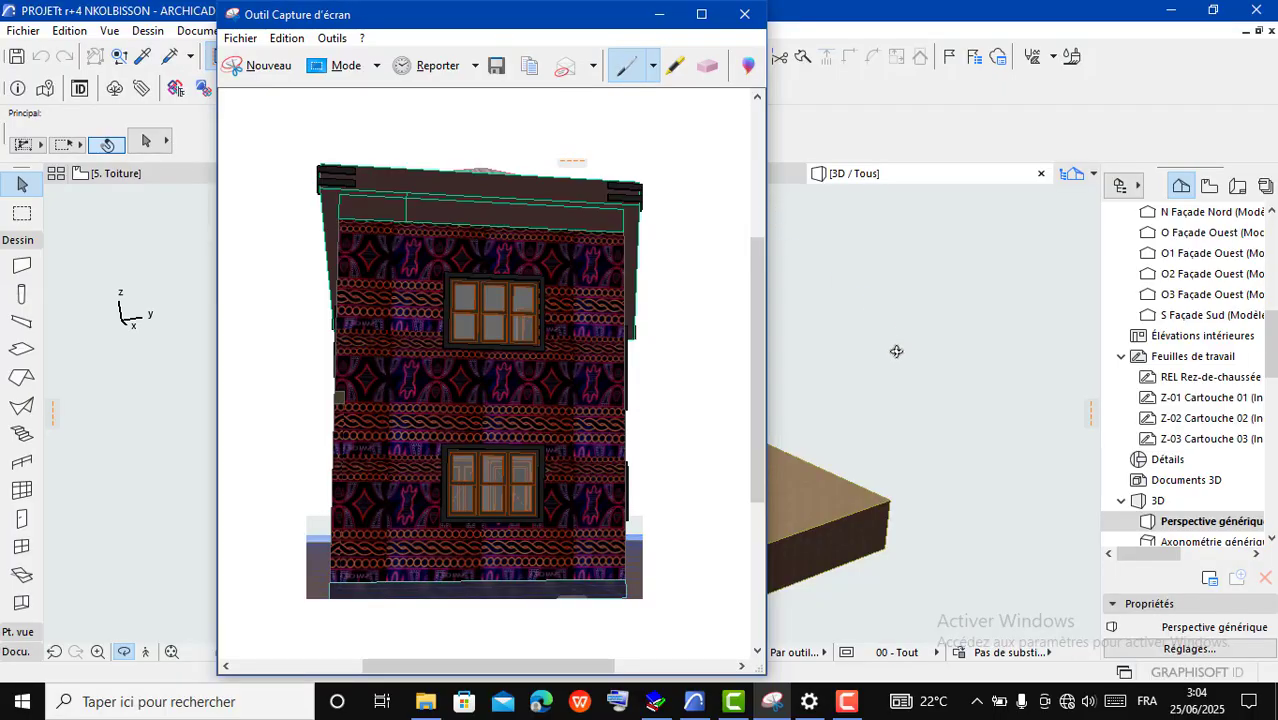
pyautogui.scroll(-1, 899, 365)
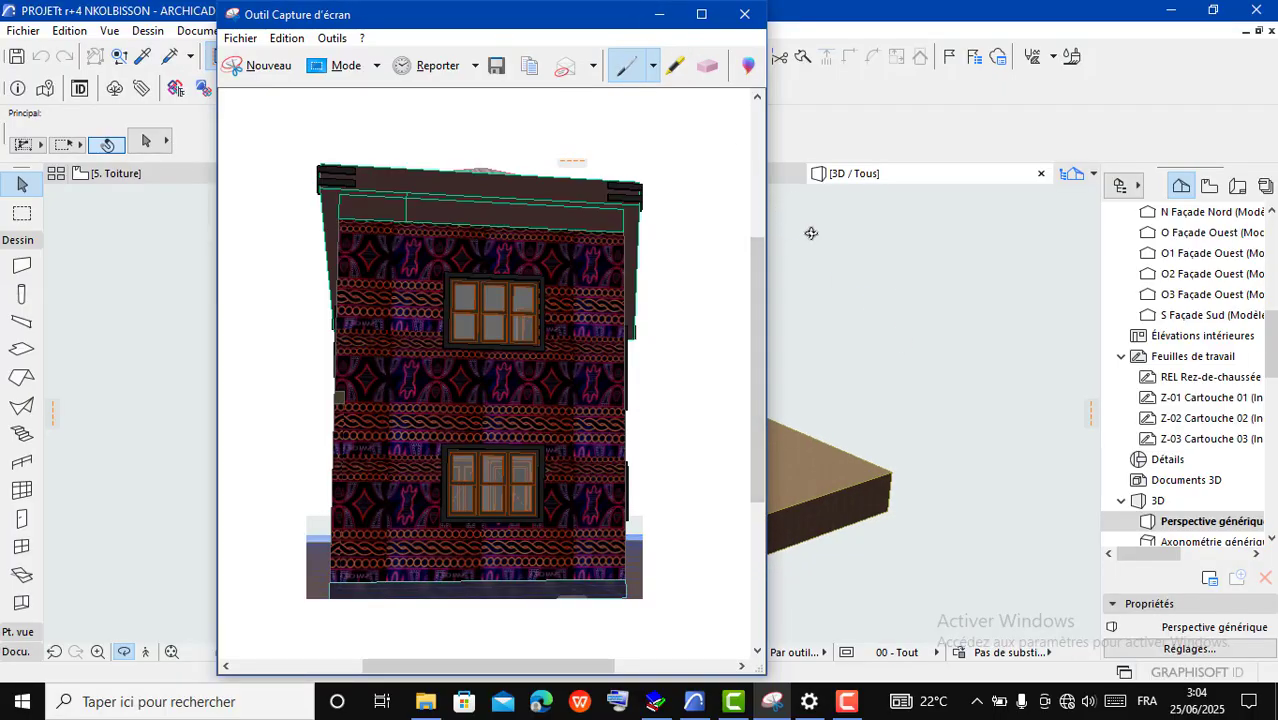
pyautogui.scroll(-1, 904, 337)
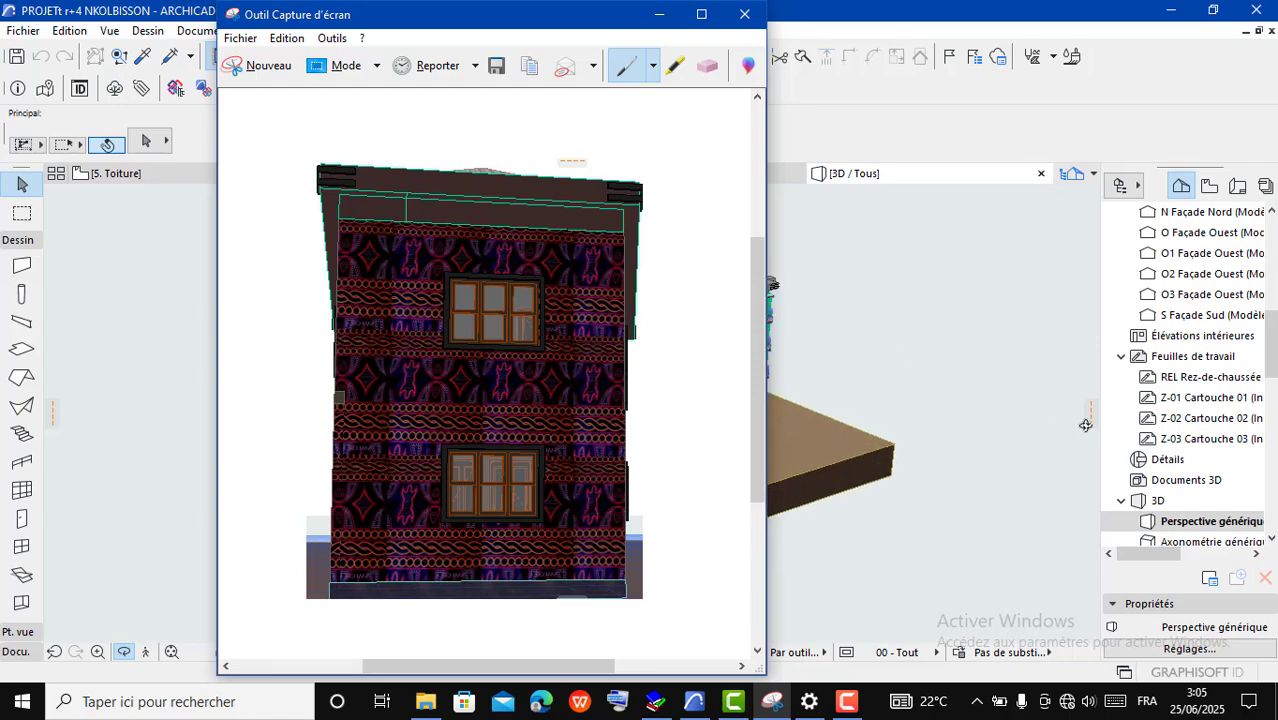
pyautogui.scroll(-4, 1086, 425)
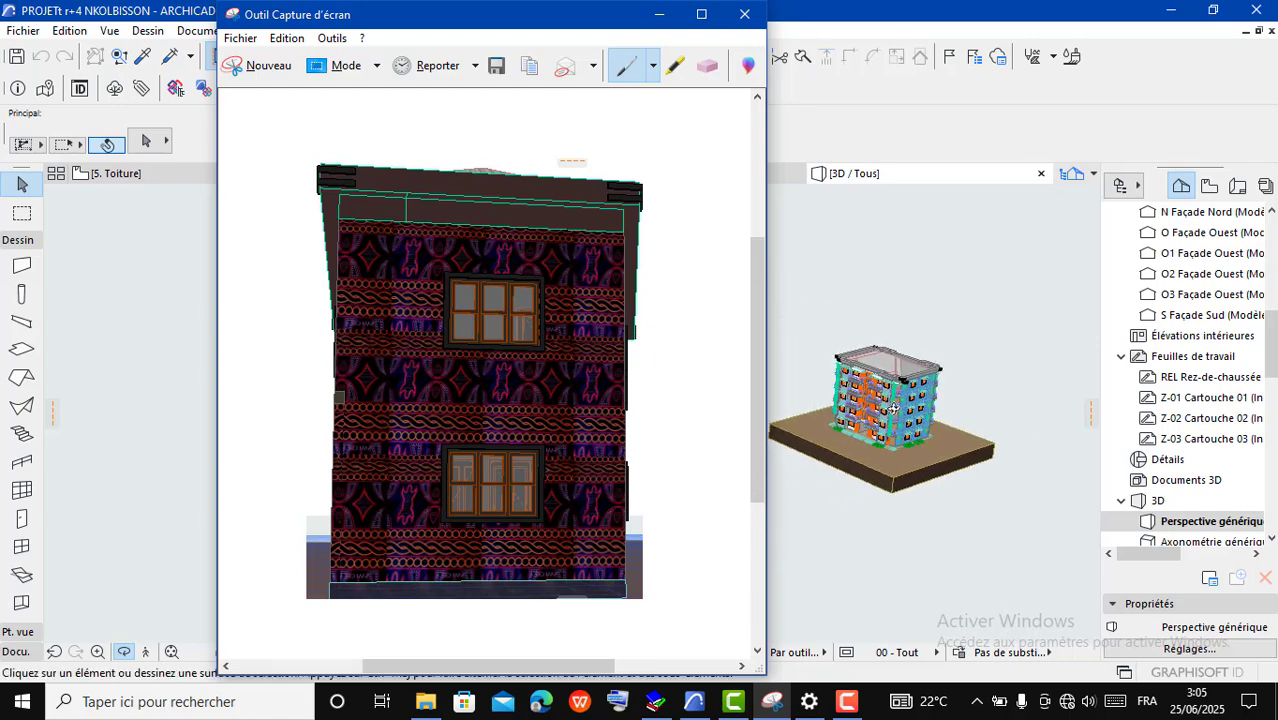
pyautogui.scroll(6, 893, 408)
pyautogui.click(986, 429)
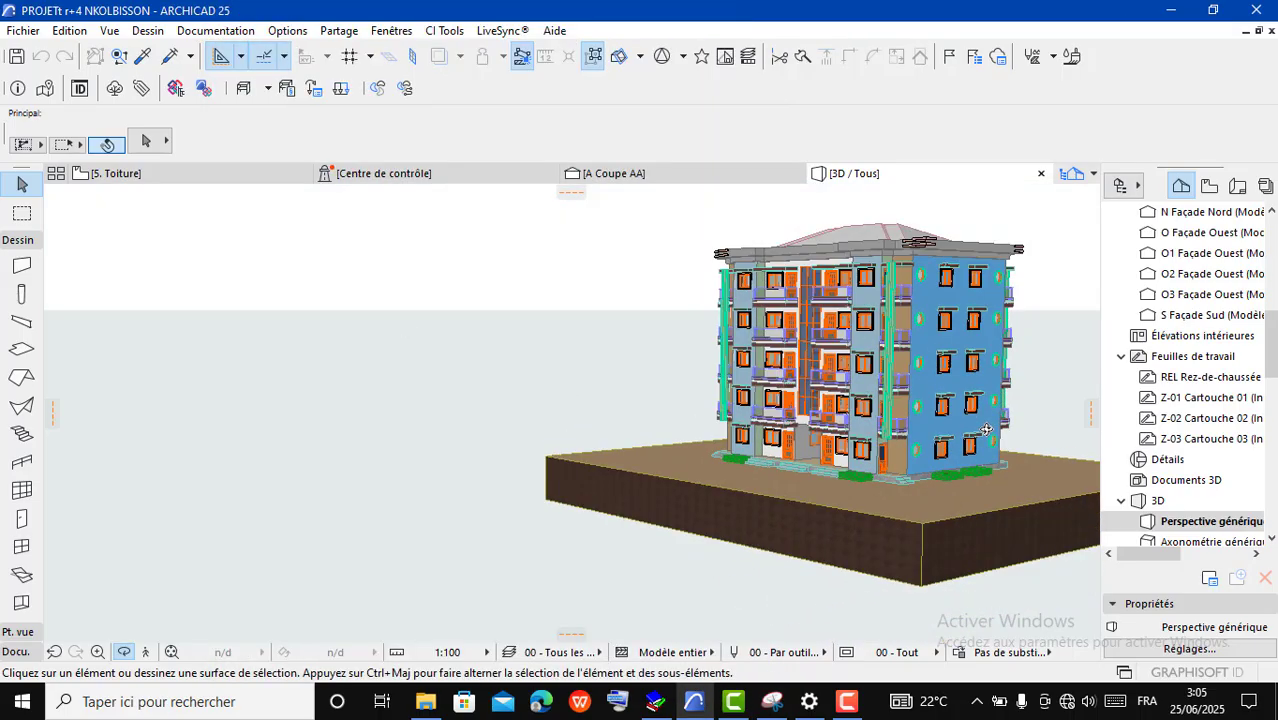
pyautogui.moveTo(986, 429); pyautogui.dragTo(391, 422)
pyautogui.scroll(-3, 391, 422)
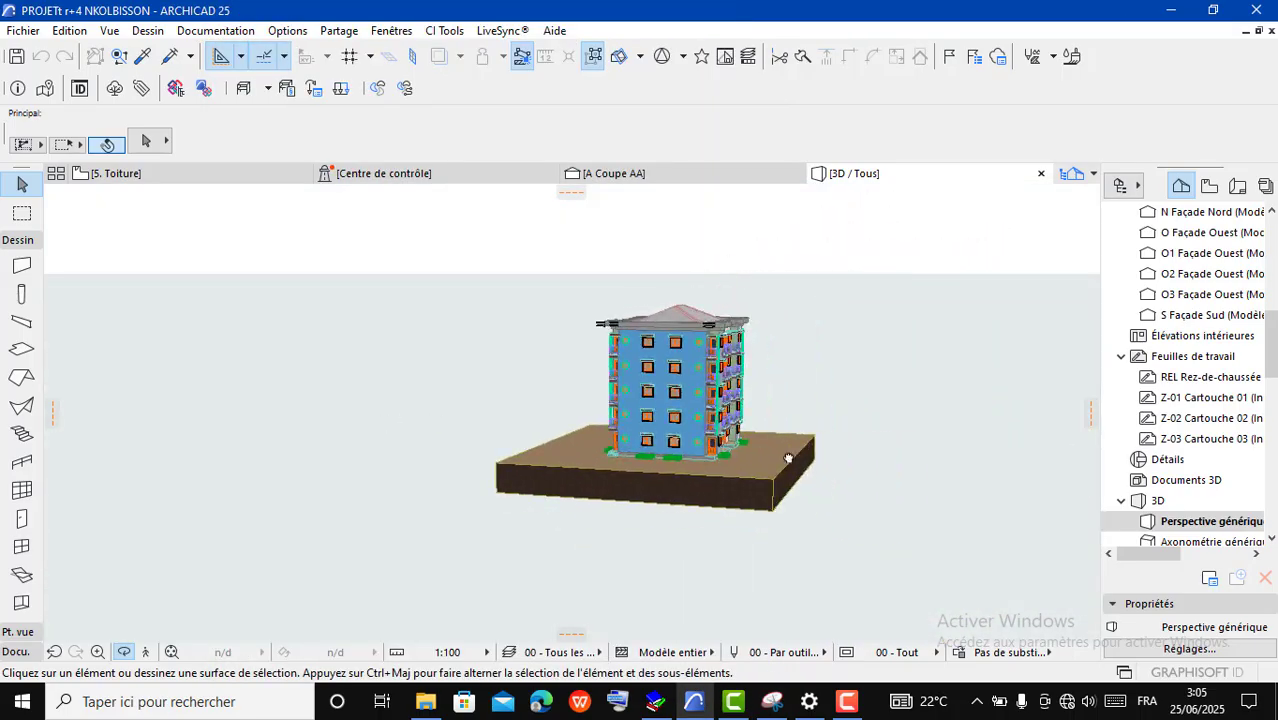
pyautogui.scroll(6, 788, 458)
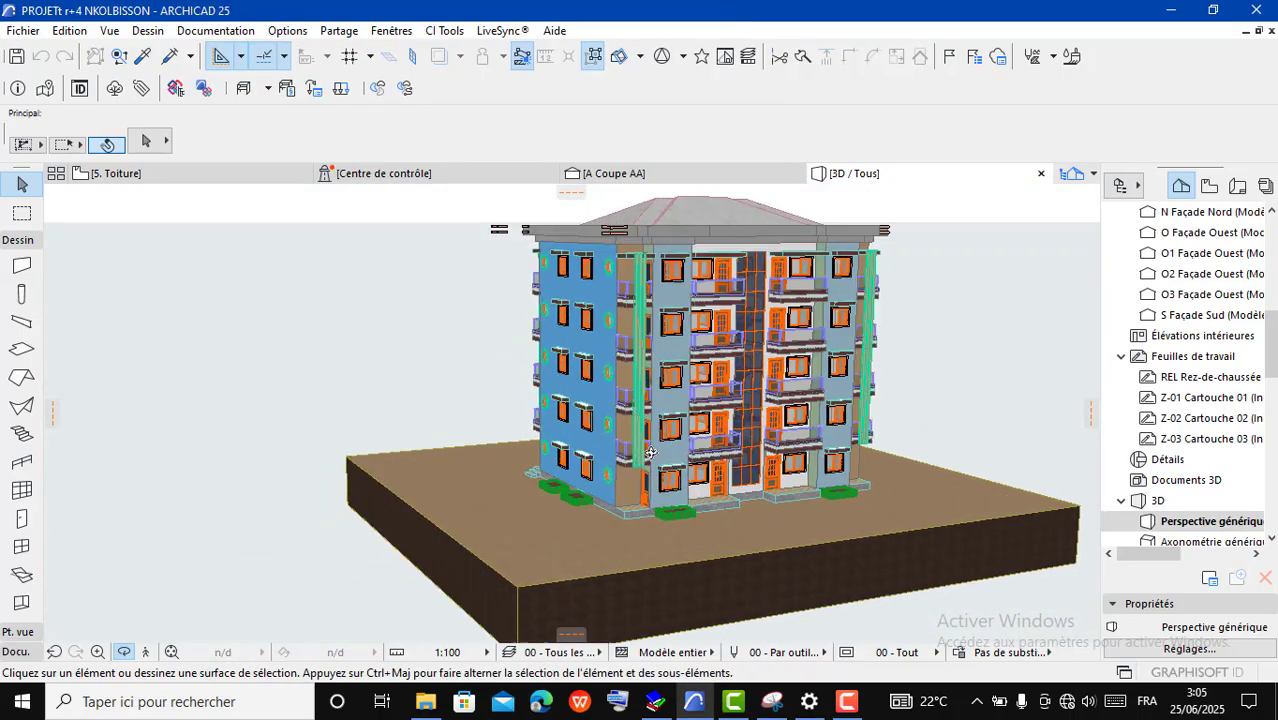
pyautogui.moveTo(651, 453); pyautogui.dragTo(215, 436)
pyautogui.scroll(2, 1037, 362)
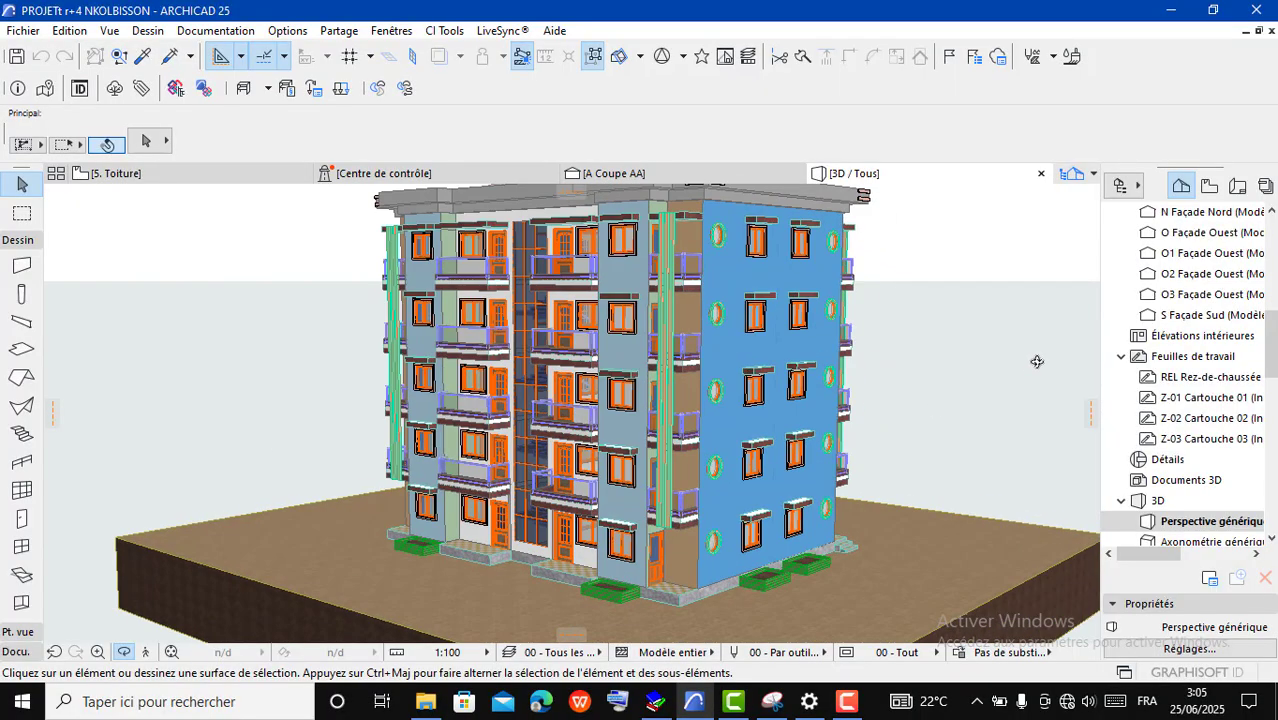
pyautogui.scroll(-3, 870, 313)
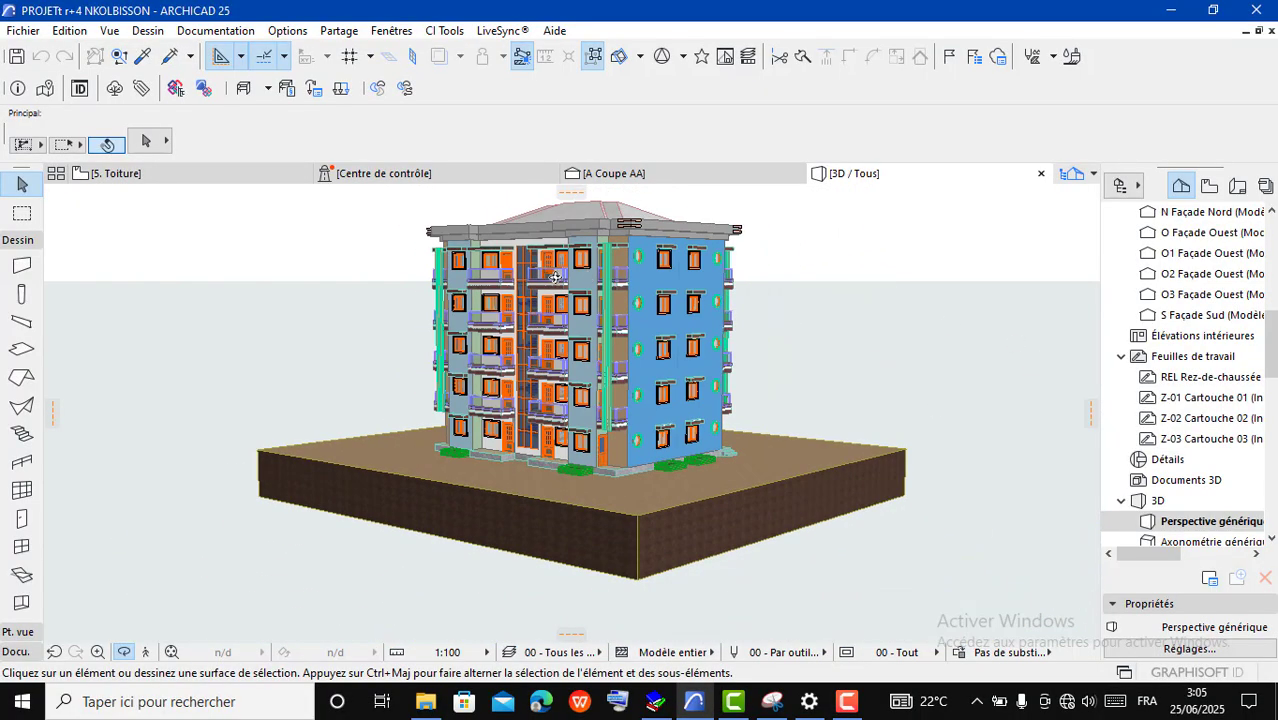
# Step: Bring the Outil Capture d'écran reference window forward, then minimise it to return to the ARCHICAD 3D view
pyautogui.moveTo(846, 701)
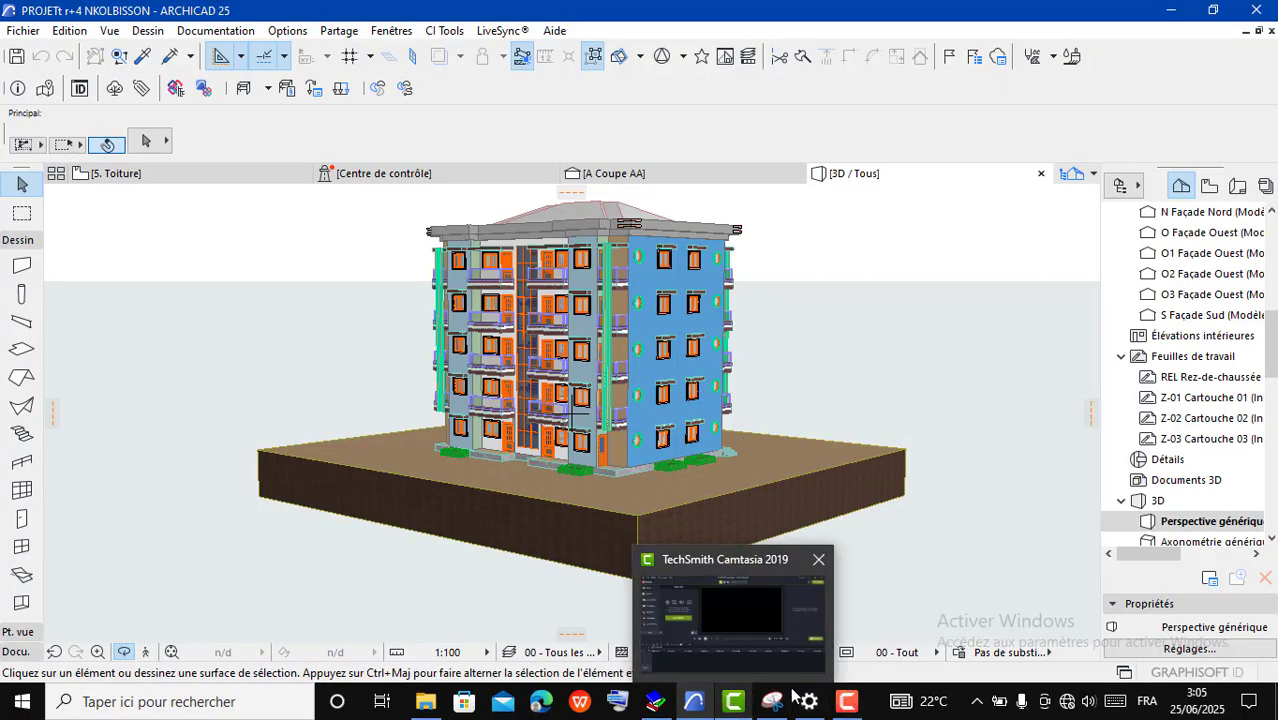
pyautogui.moveTo(805, 712)
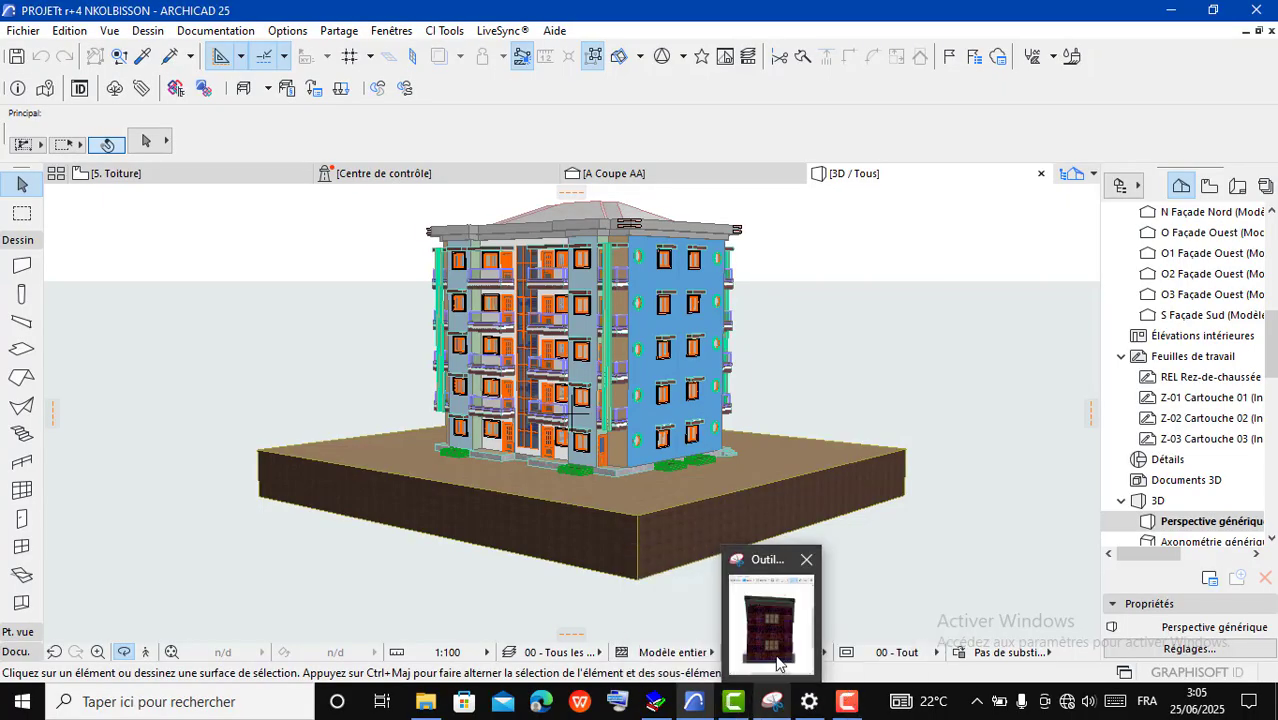
pyautogui.click(772, 701)
pyautogui.click(659, 14)
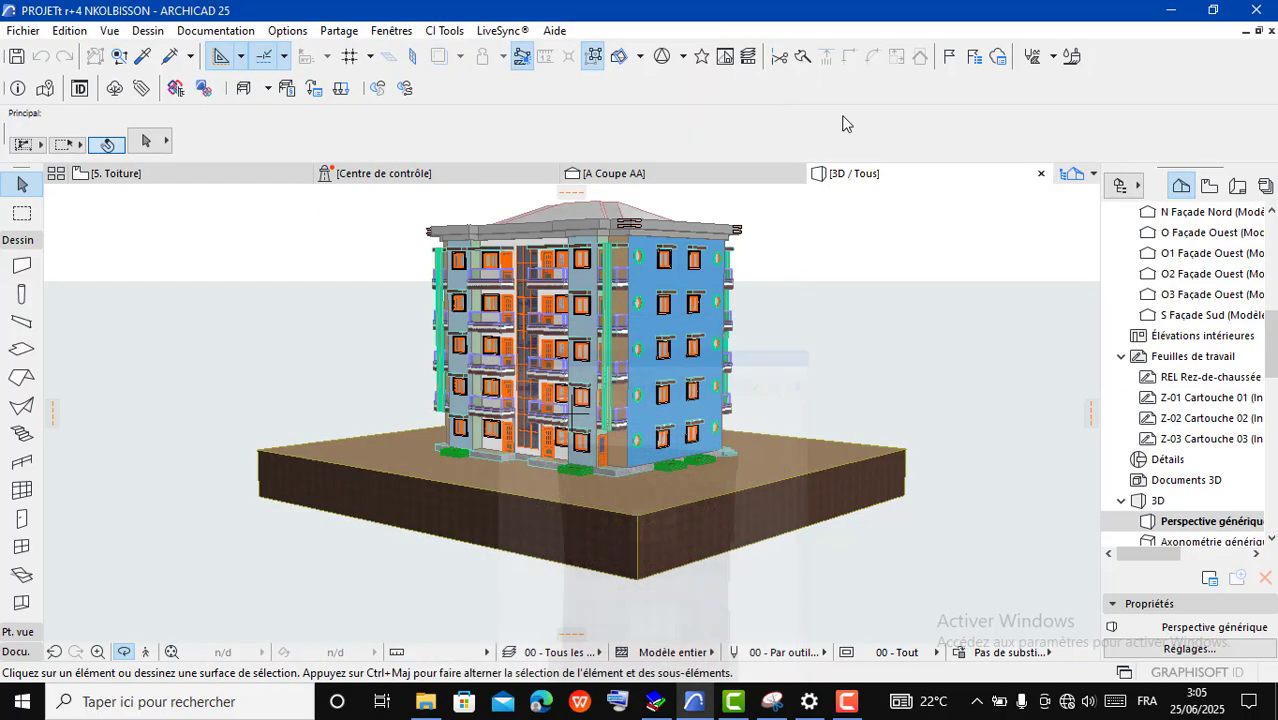
# Step: Open the project's surface attribute settings and select Bois - Acajou horizontal as the surface to start from
pyautogui.scroll(3, 917, 218)
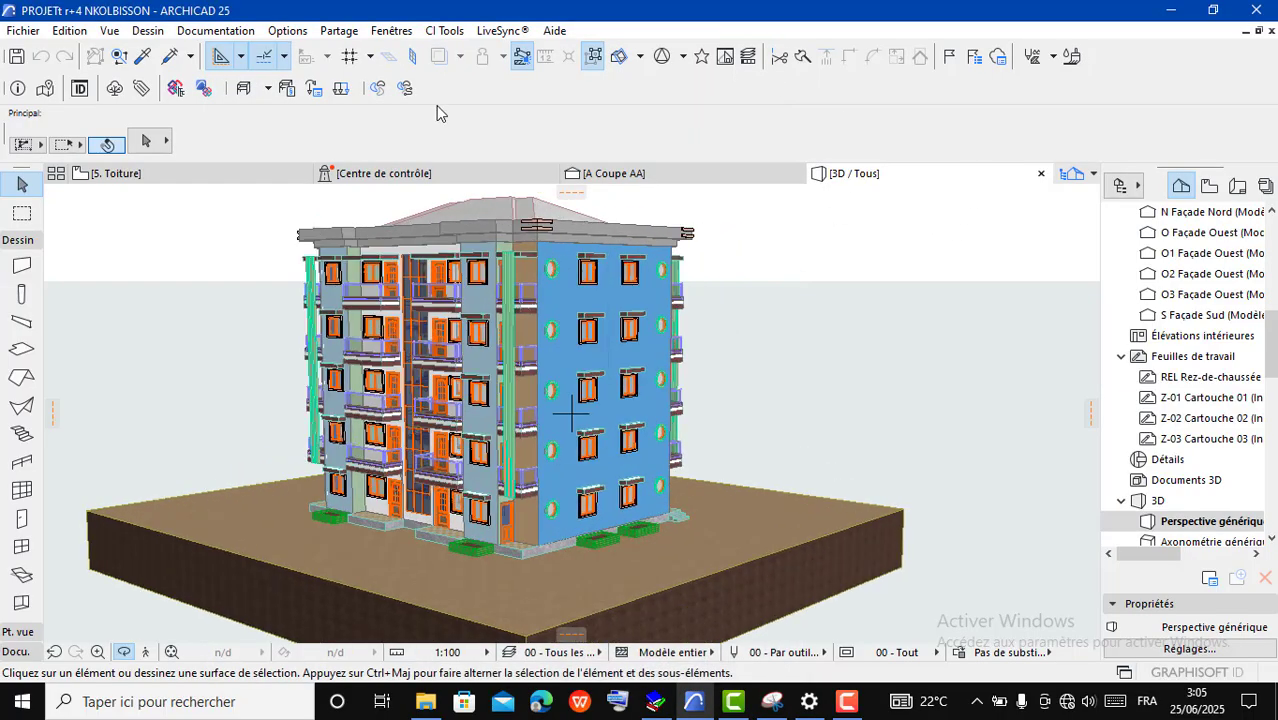
pyautogui.click(290, 33)
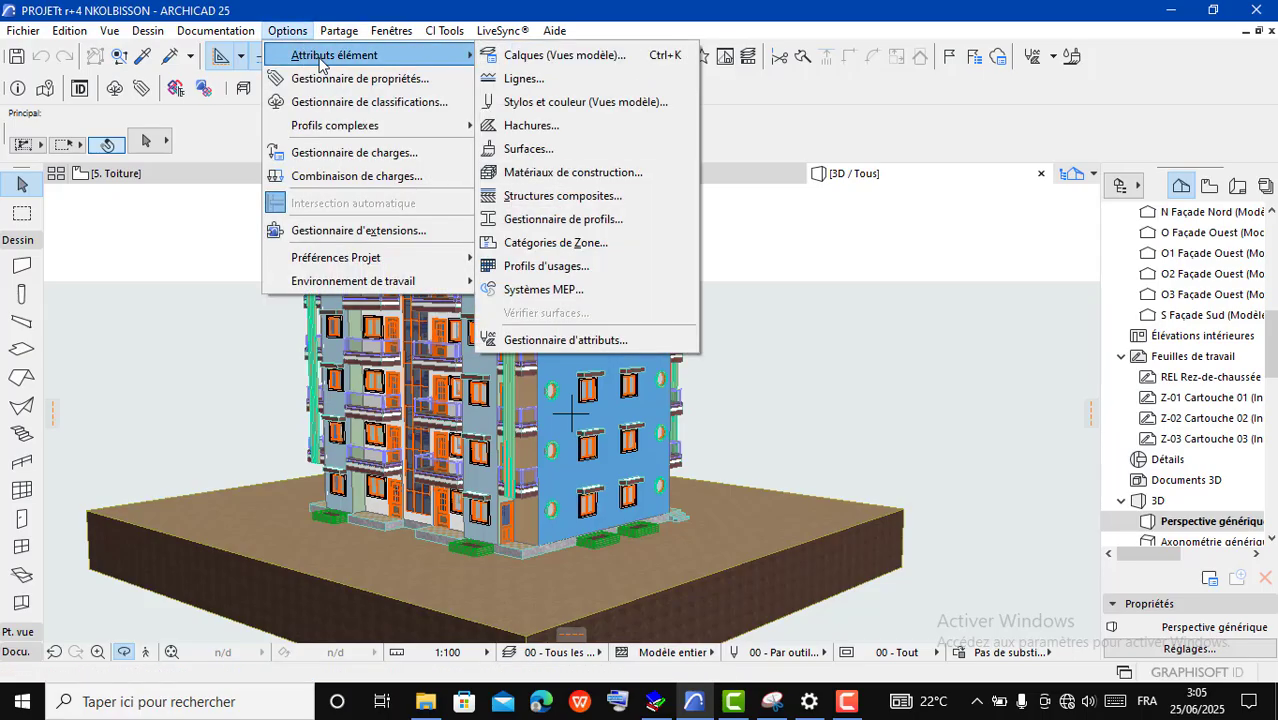
pyautogui.moveTo(316, 128)
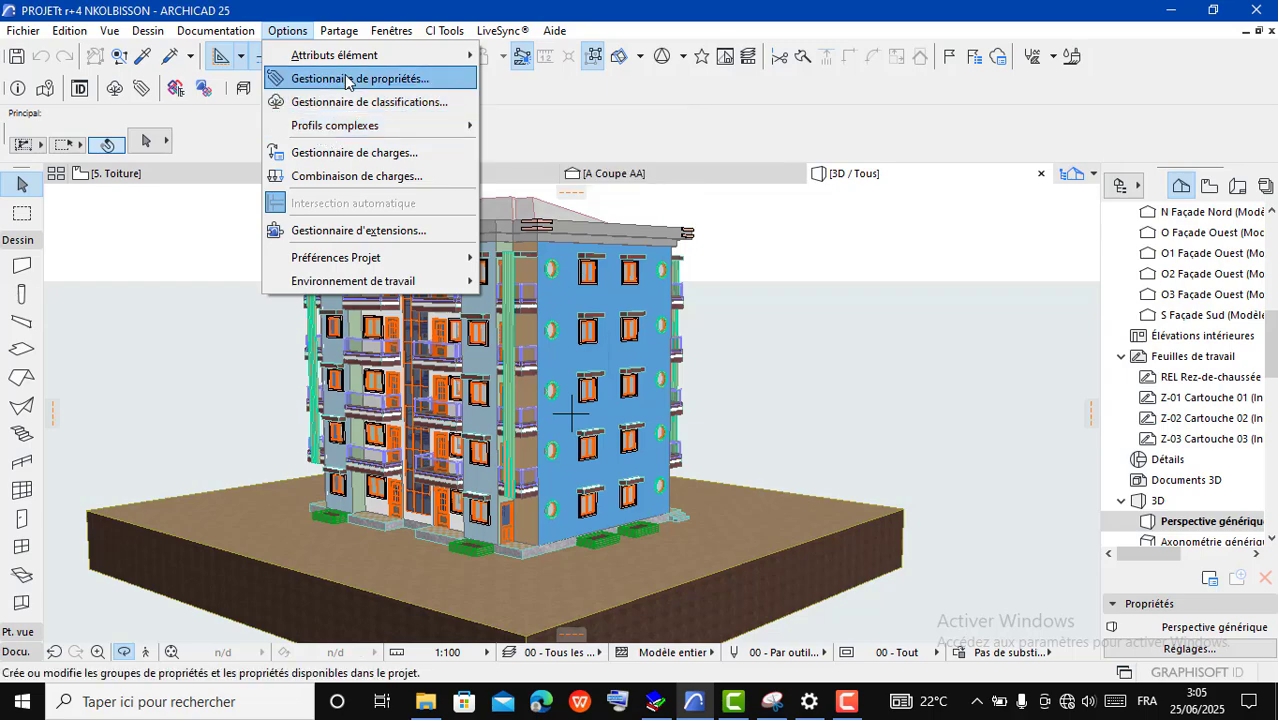
pyautogui.moveTo(310, 57)
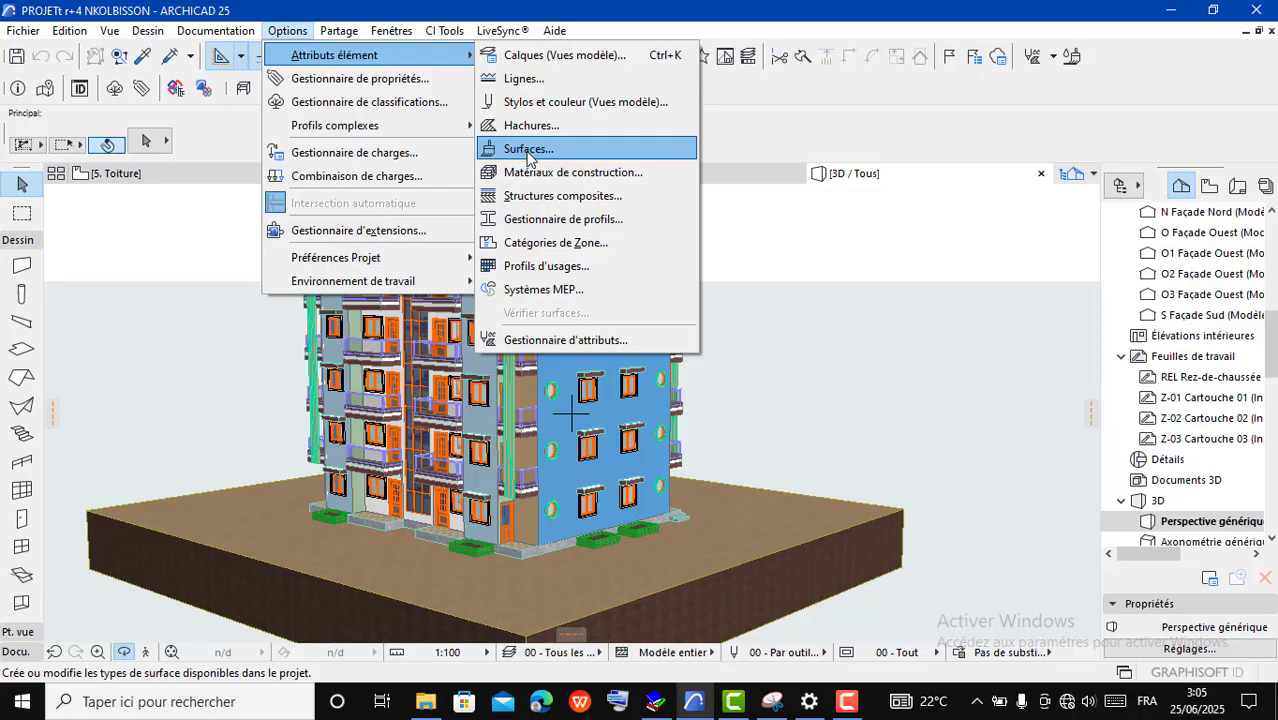
pyautogui.click(528, 153)
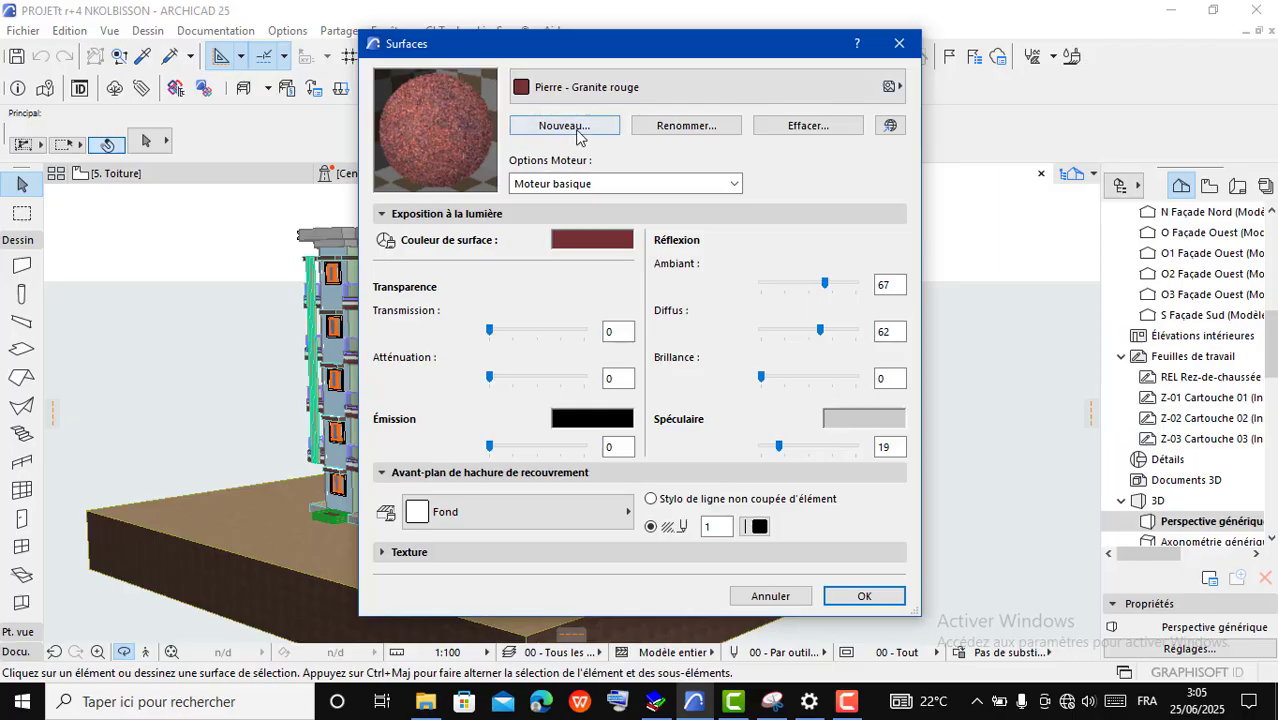
pyautogui.click(888, 88)
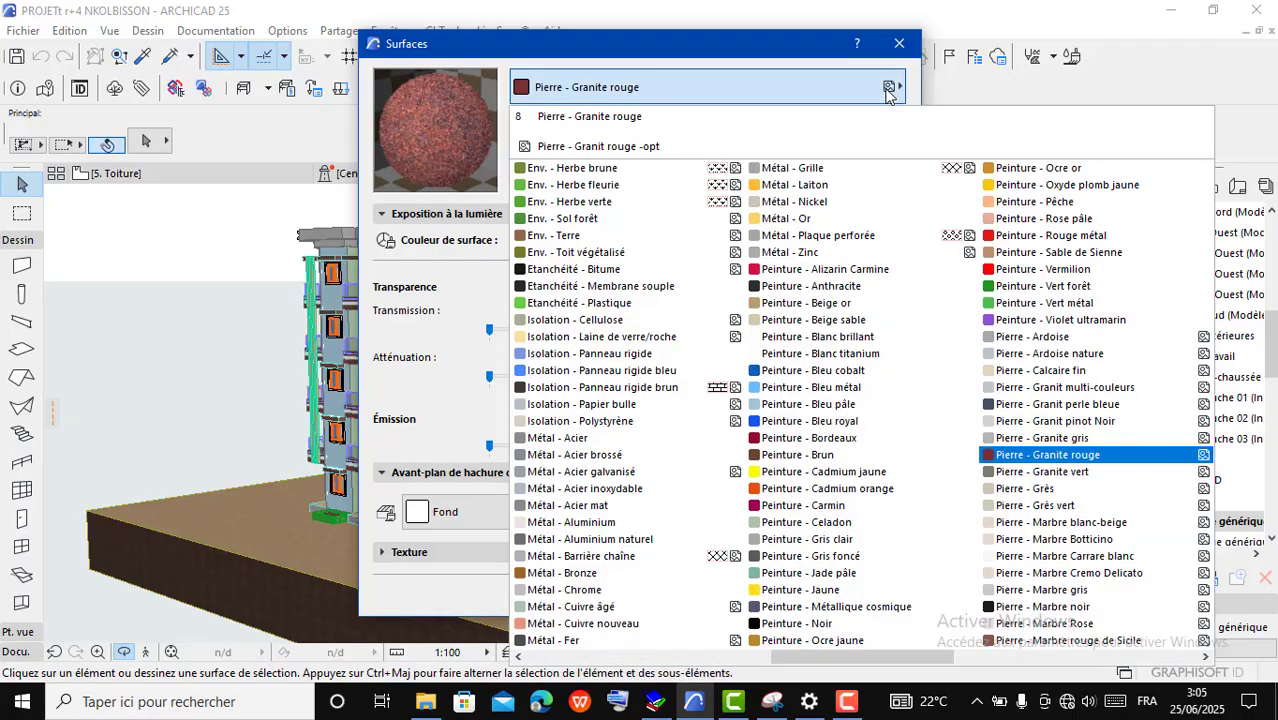
pyautogui.scroll(10, 638, 266)
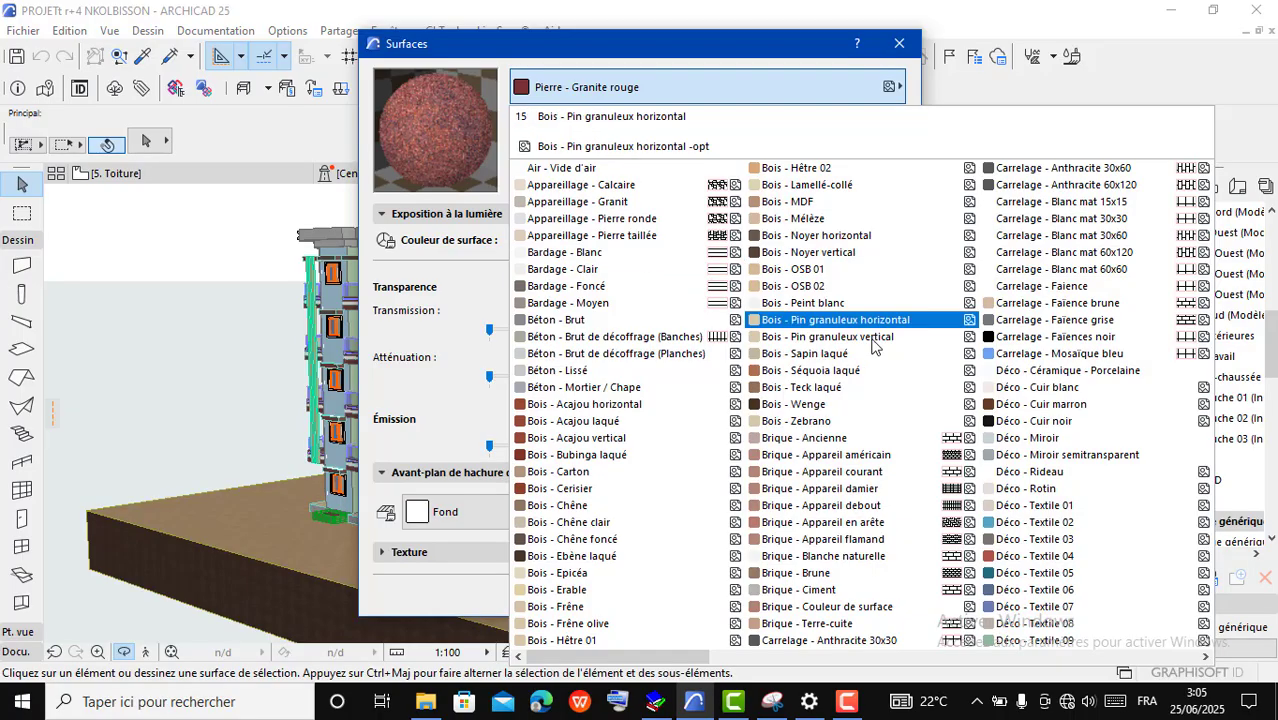
pyautogui.click(614, 406)
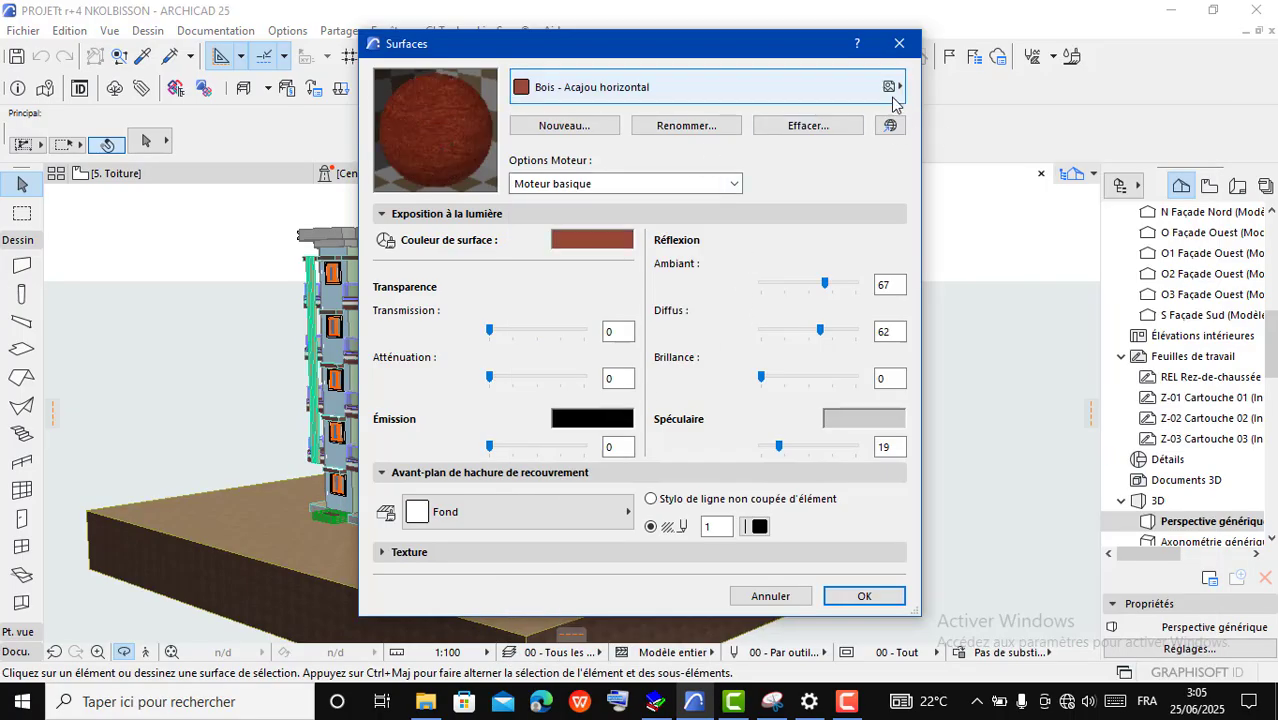
# Step: Create a new surface named TISSU PAGNE by duplicating Bois - Acajou horizontal
pyautogui.click(557, 130)
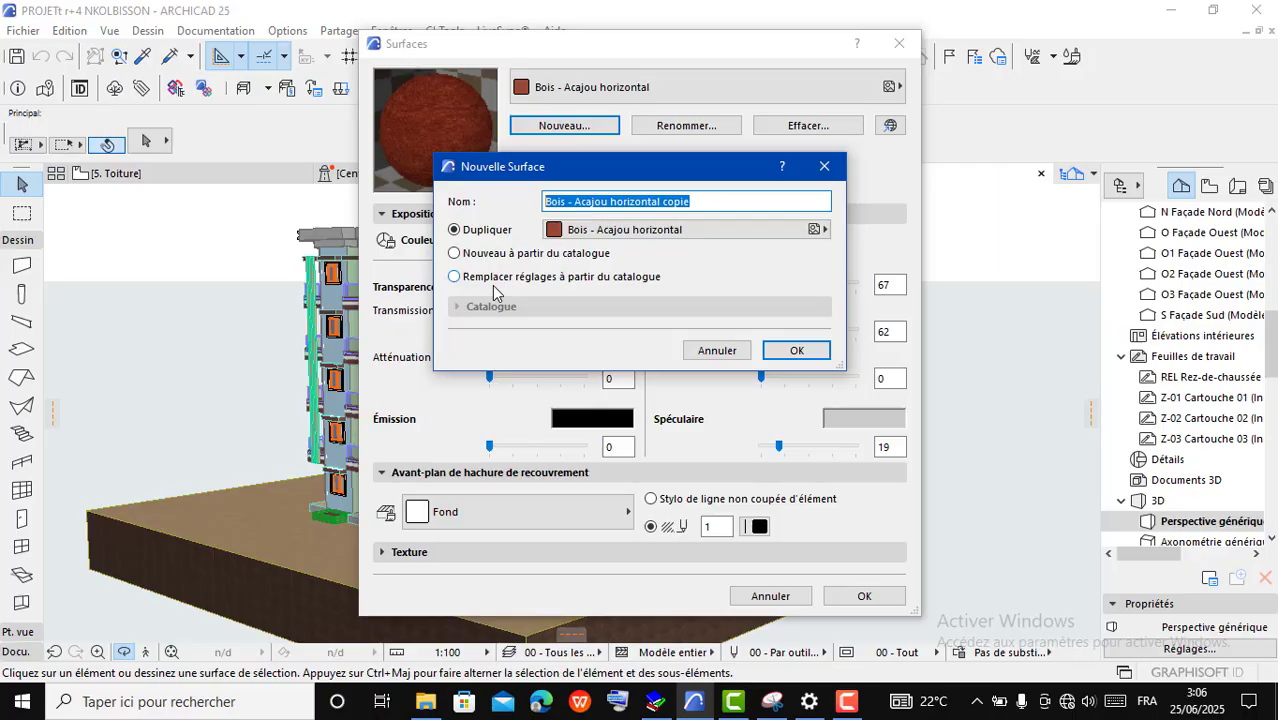
pyautogui.write('TISS')
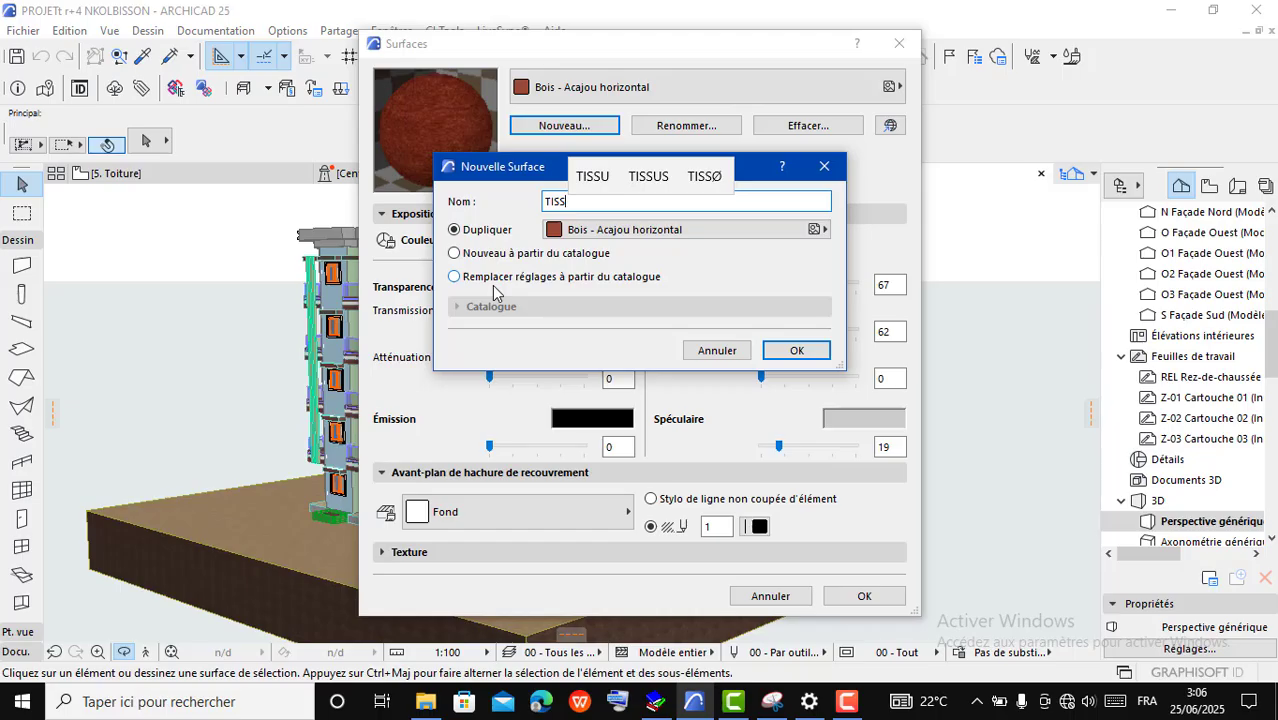
pyautogui.write('U')
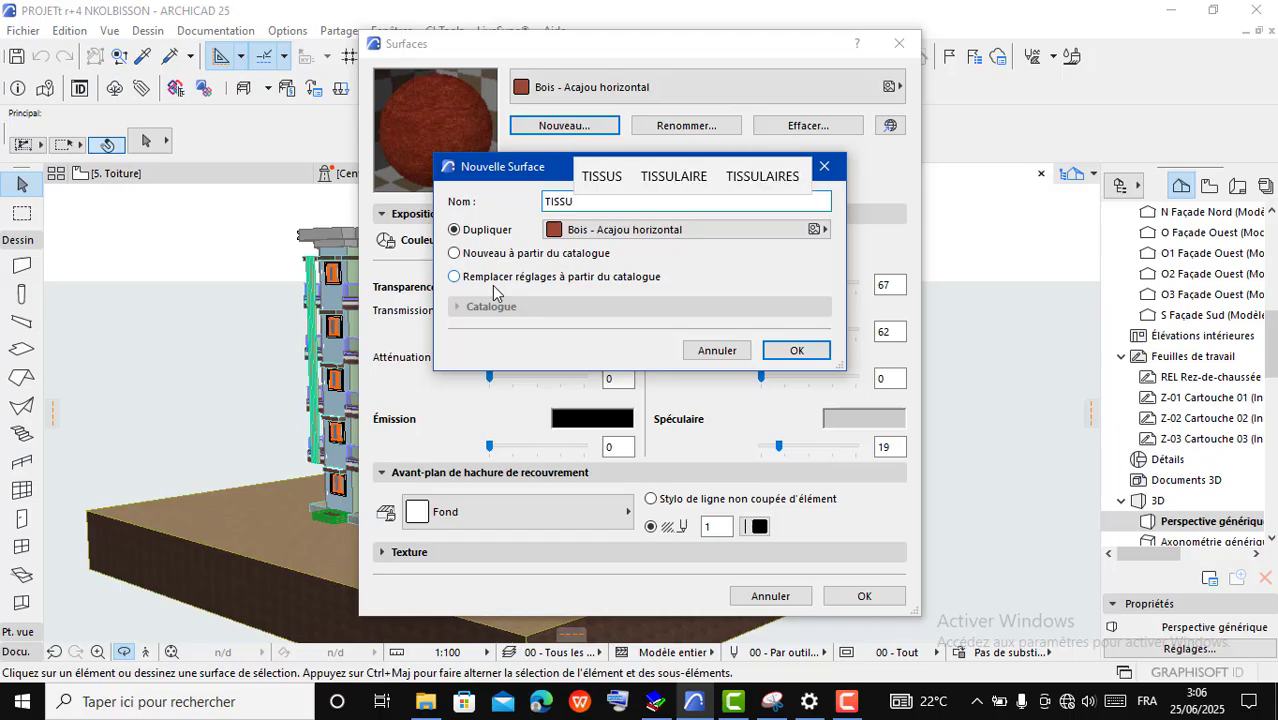
pyautogui.write(' PAGNE')
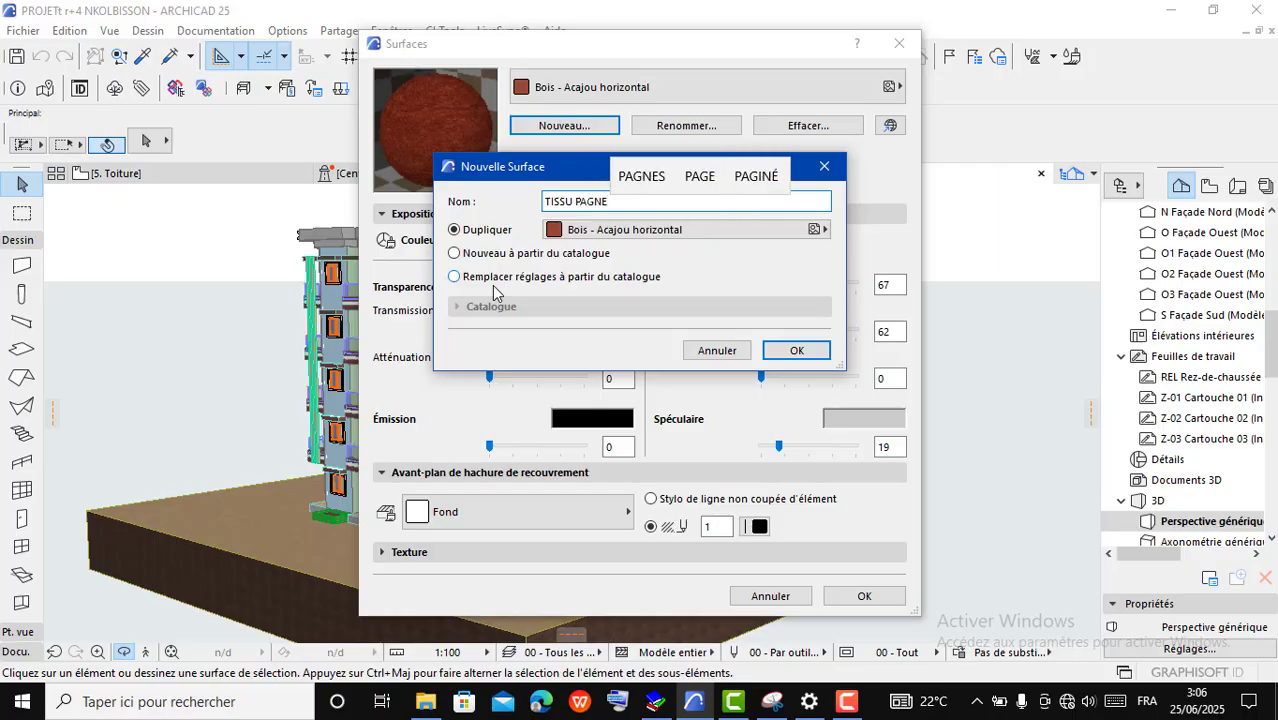
pyautogui.click(801, 351)
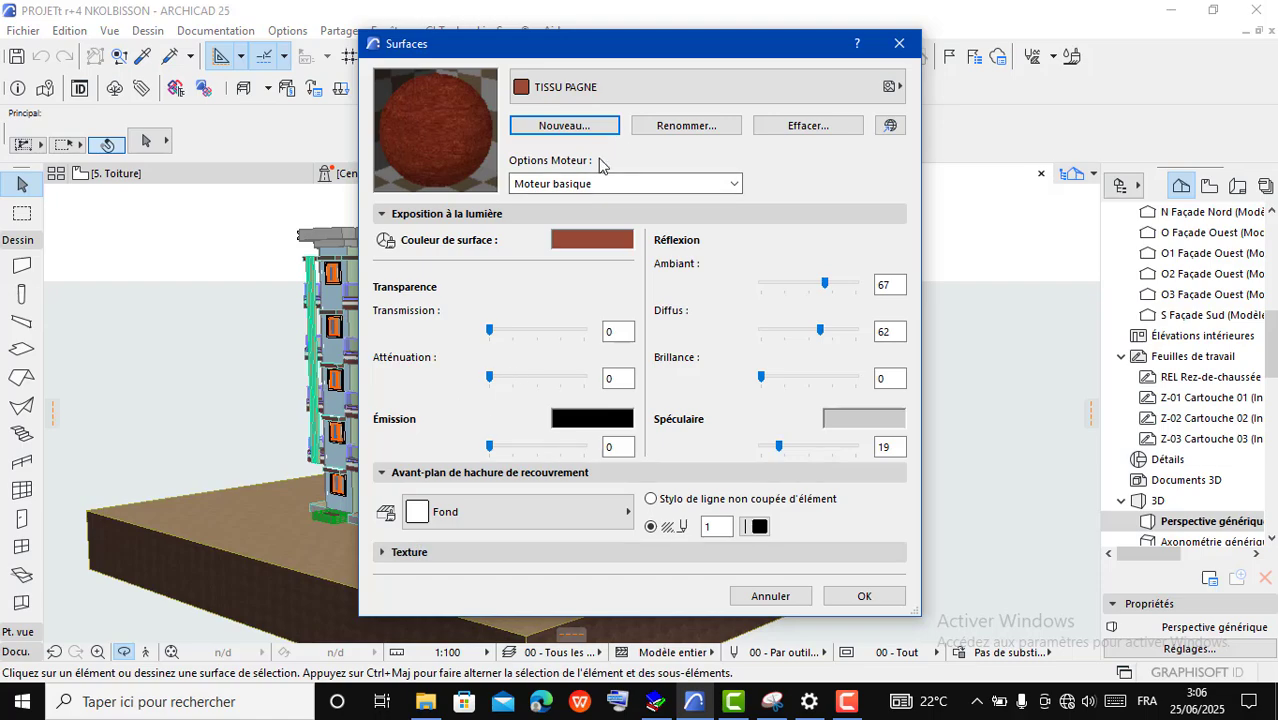
# Step: Add the image il_fullxfull.2064003871_jsnb_075848 from the Images > Captures d'écran folder and load it as the TISSU PAGNE texture
pyautogui.click(388, 553)
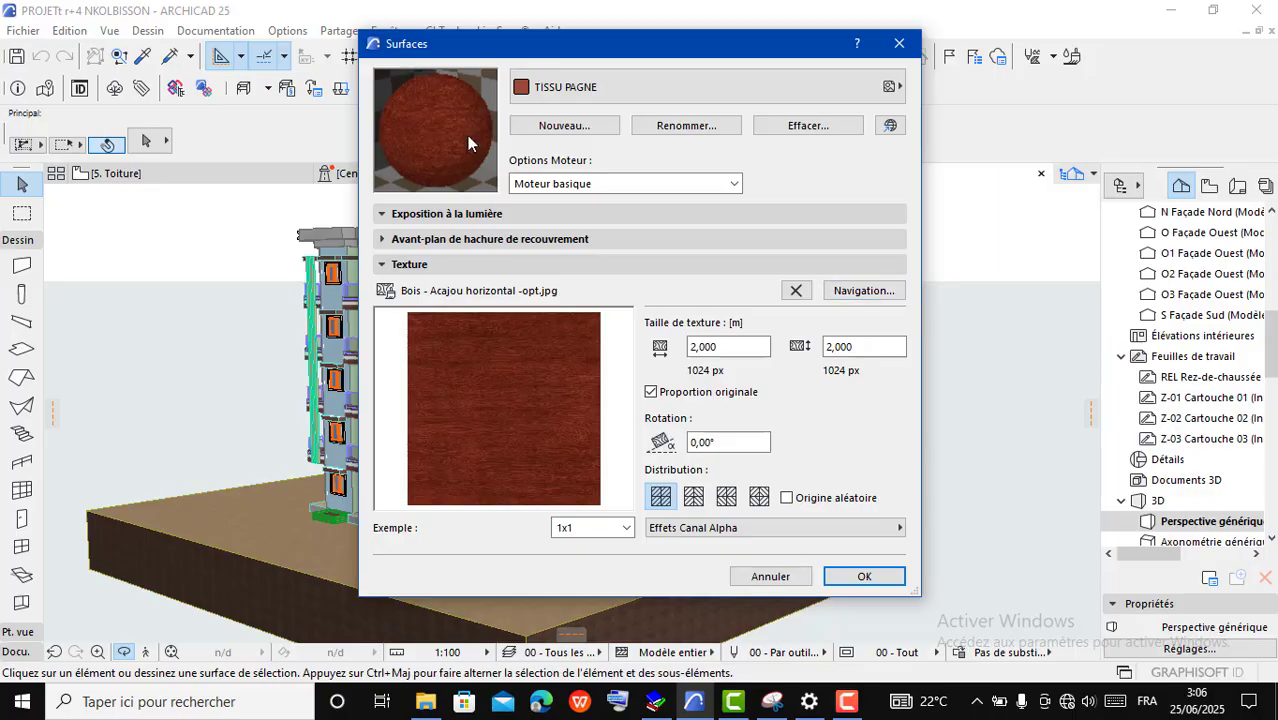
pyautogui.click(866, 290)
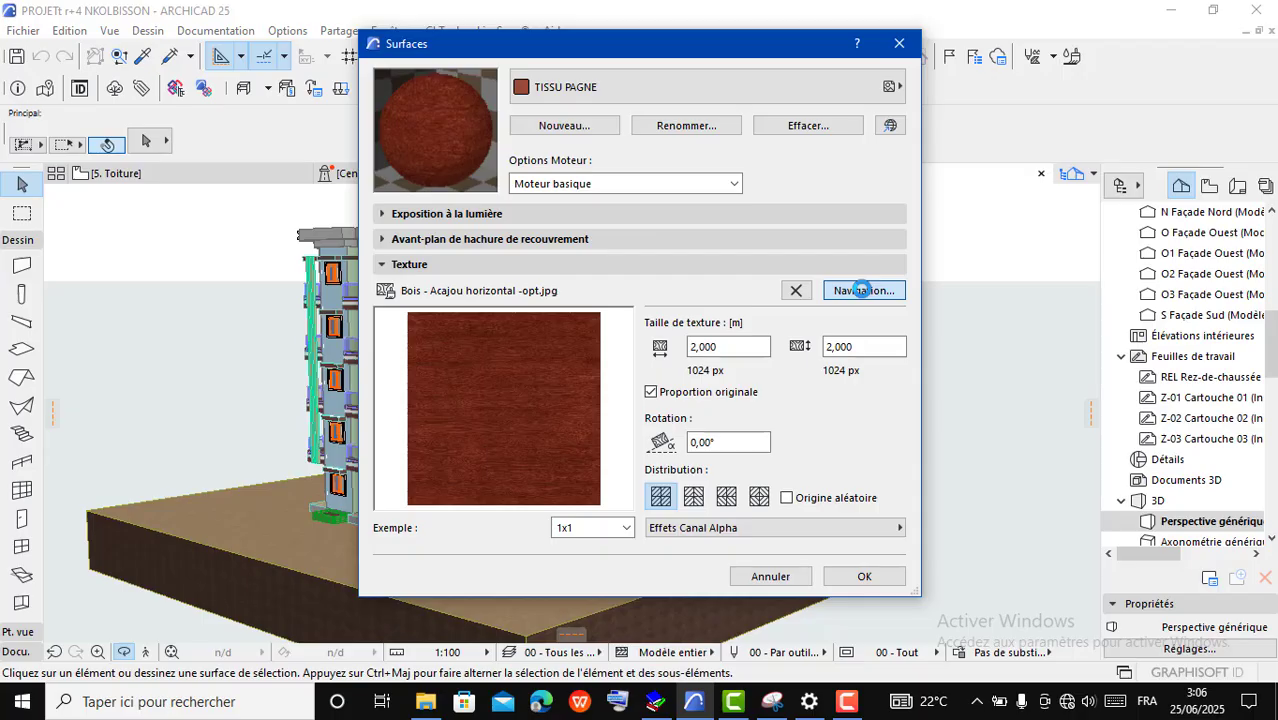
pyautogui.scroll(8, 564, 254)
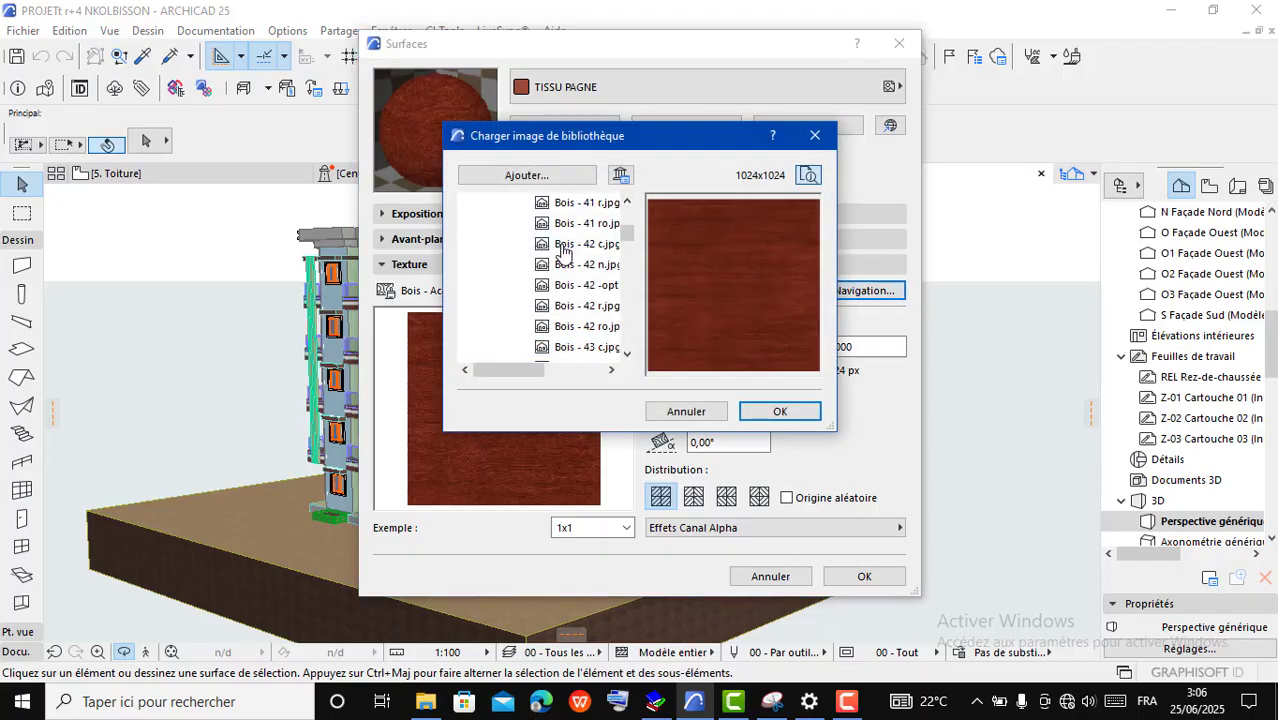
pyautogui.scroll(10, 572, 252)
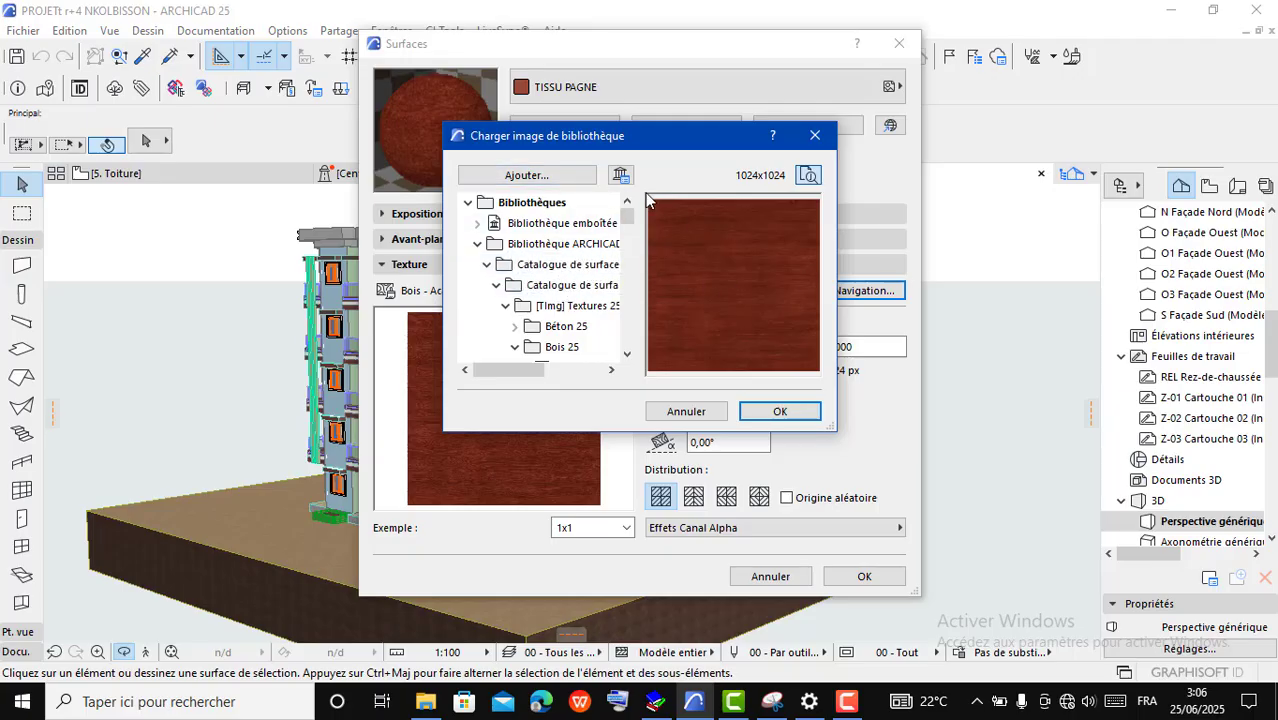
pyautogui.click(561, 178)
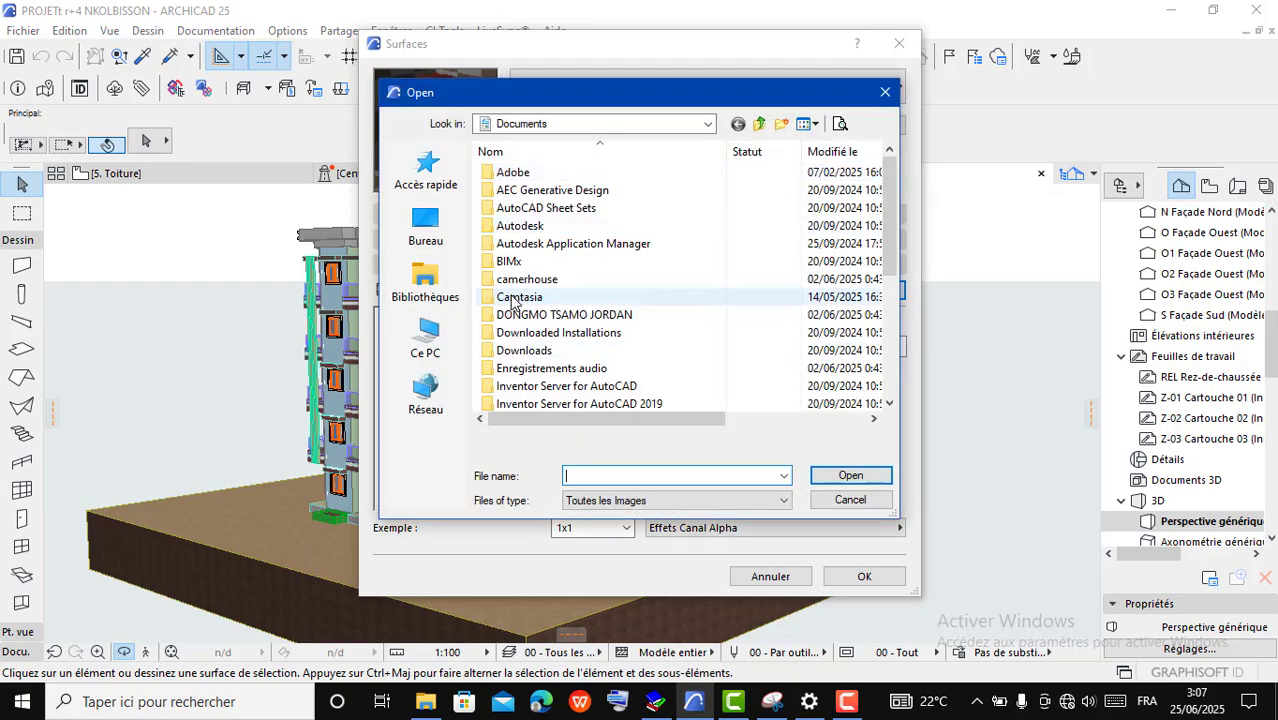
pyautogui.click(425, 338)
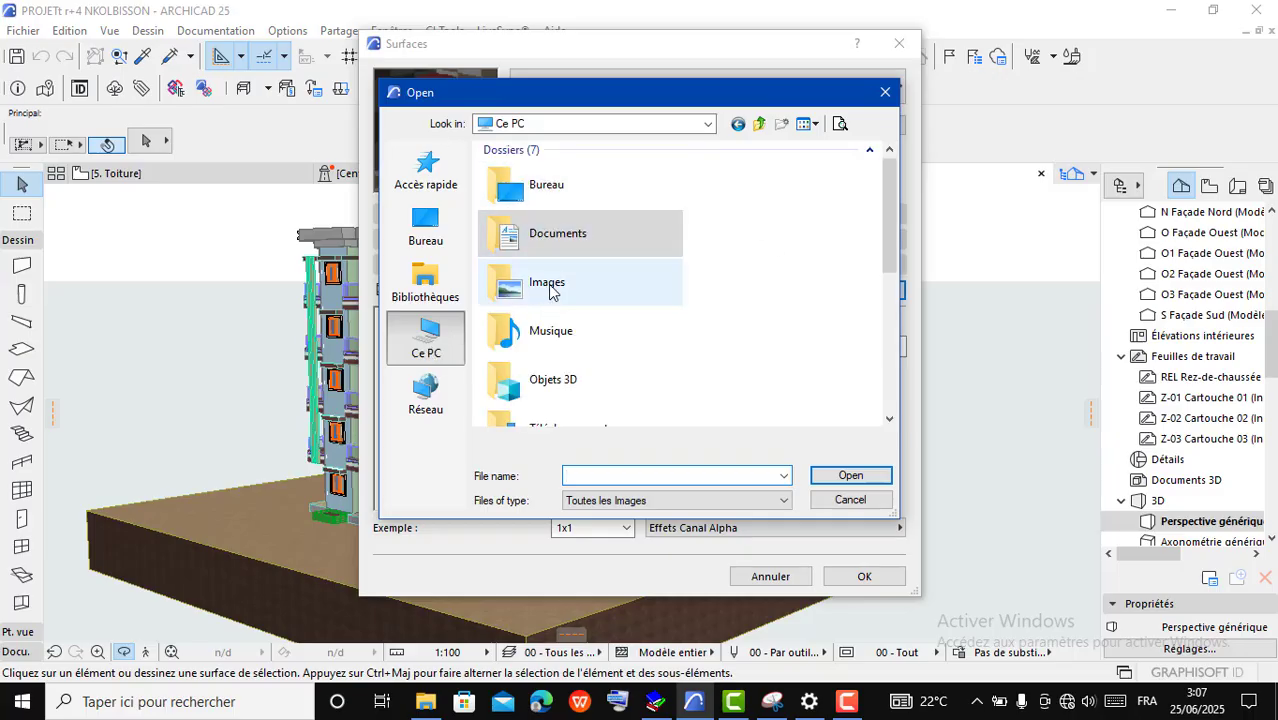
pyautogui.click(549, 287)
pyautogui.doubleClick(556, 290)
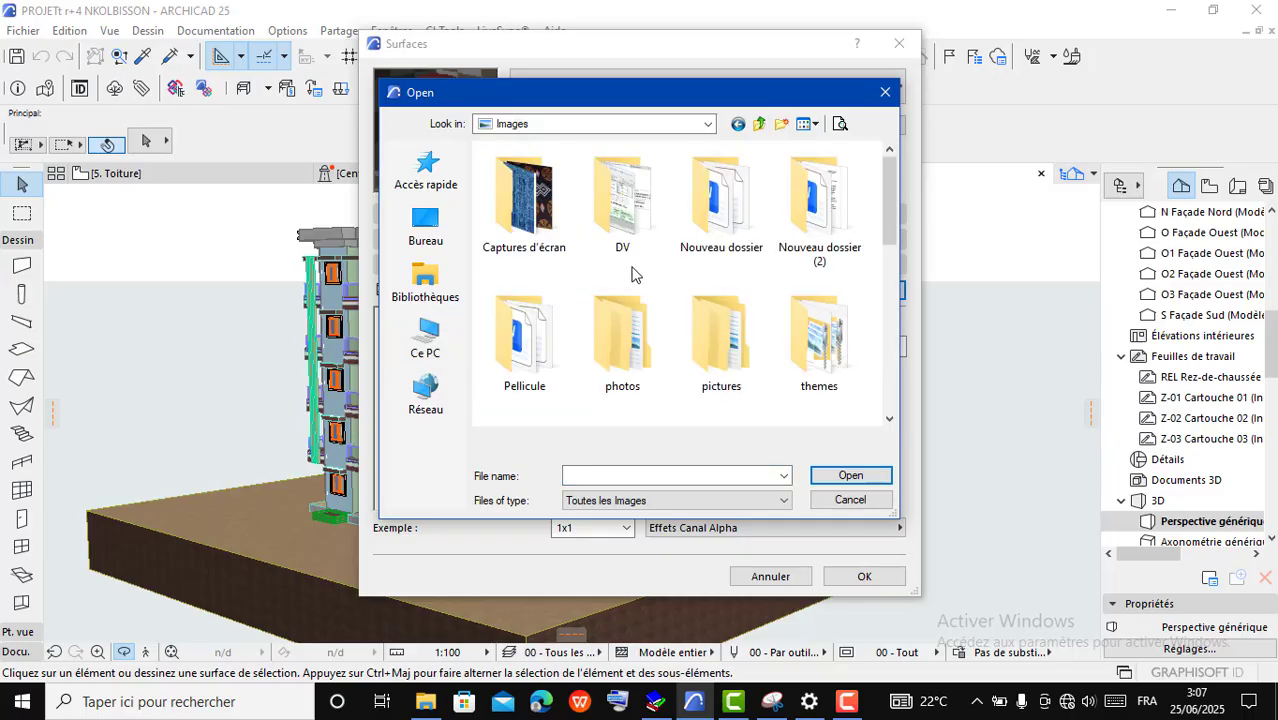
pyautogui.doubleClick(522, 242)
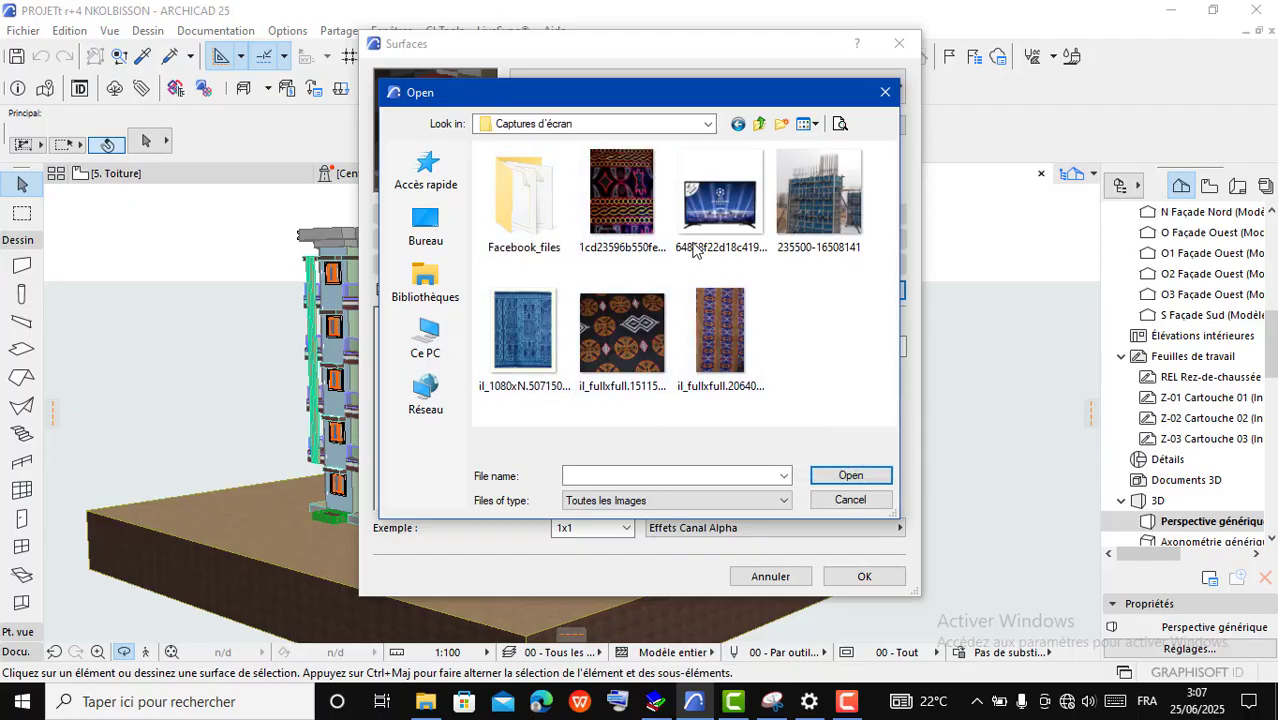
pyautogui.click(725, 340)
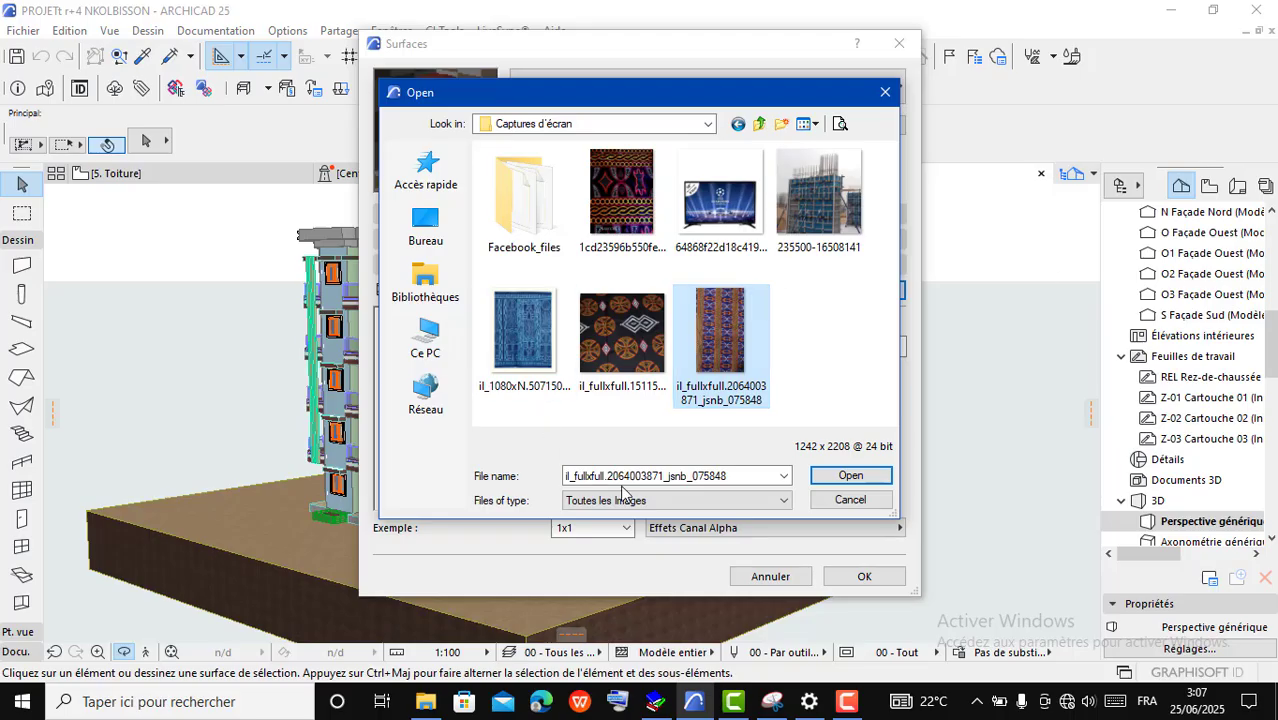
pyautogui.click(848, 476)
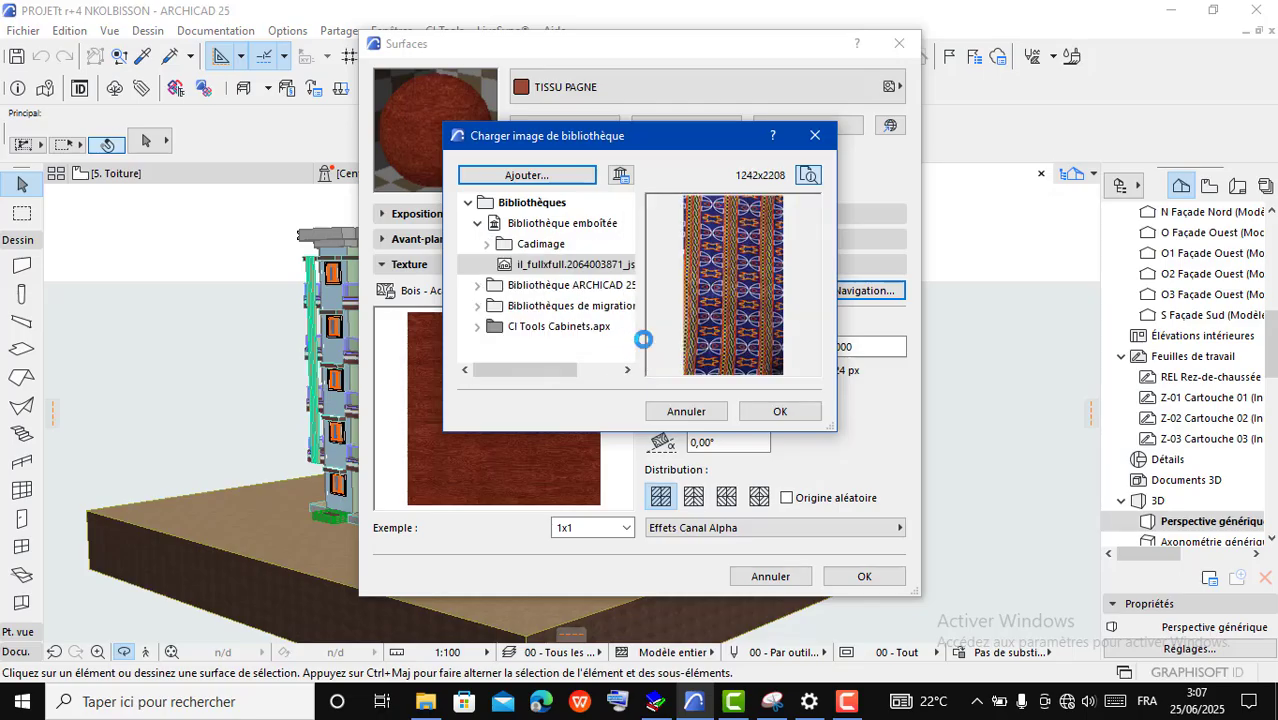
pyautogui.click(786, 413)
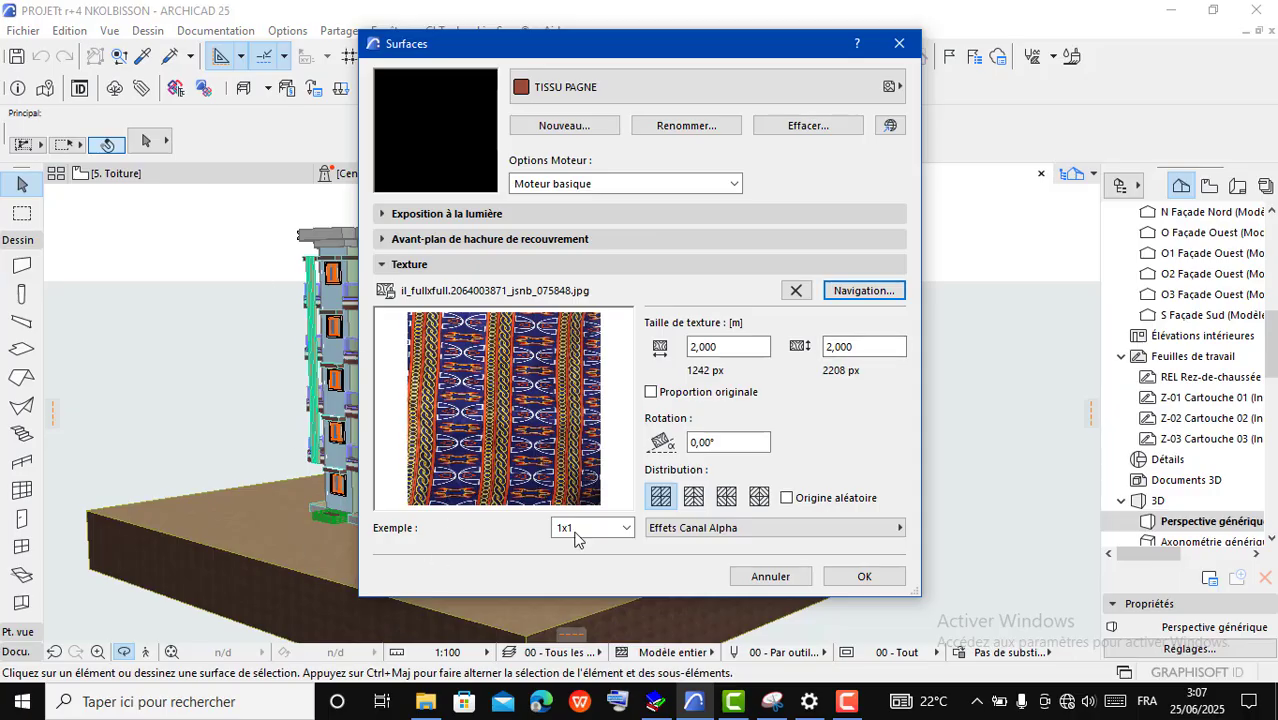
# Step: Replace the TISSU PAGNE texture with the image 1cd23596b550fe3ce1180e2cf71ad6f4_075915 added from the Captures d'écran folder
pyautogui.click(866, 291)
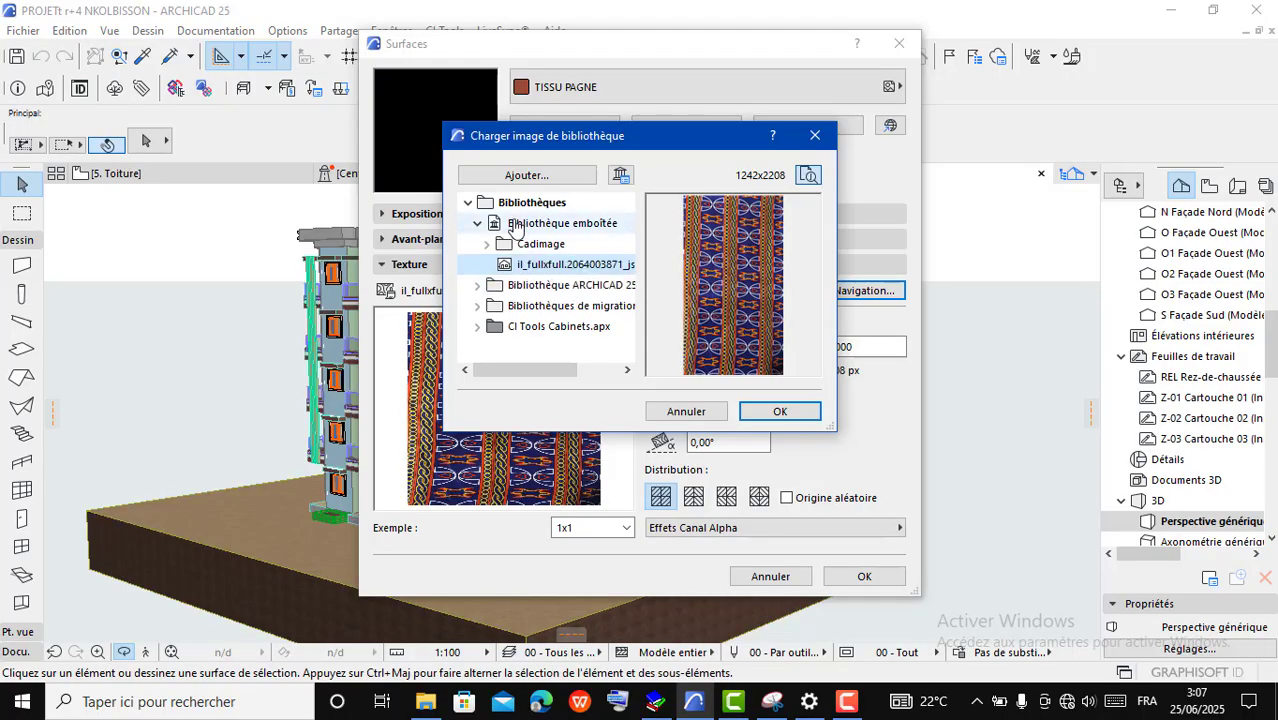
pyautogui.click(515, 175)
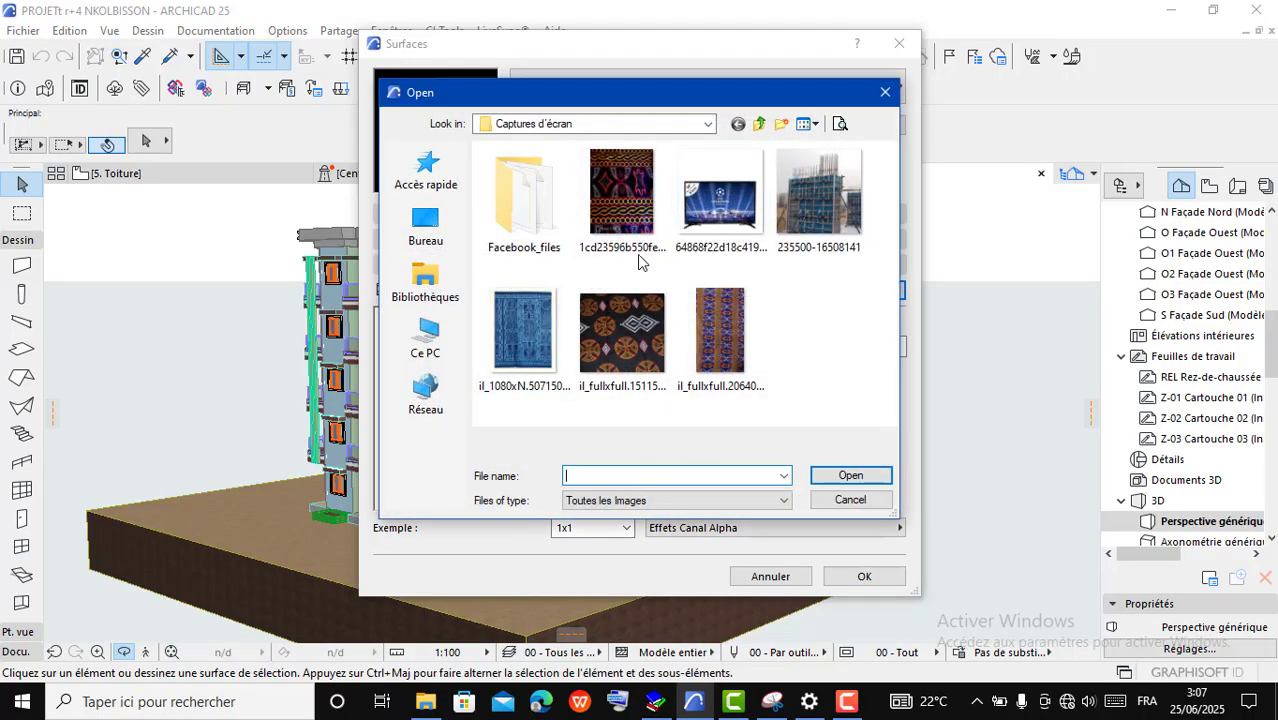
pyautogui.click(640, 258)
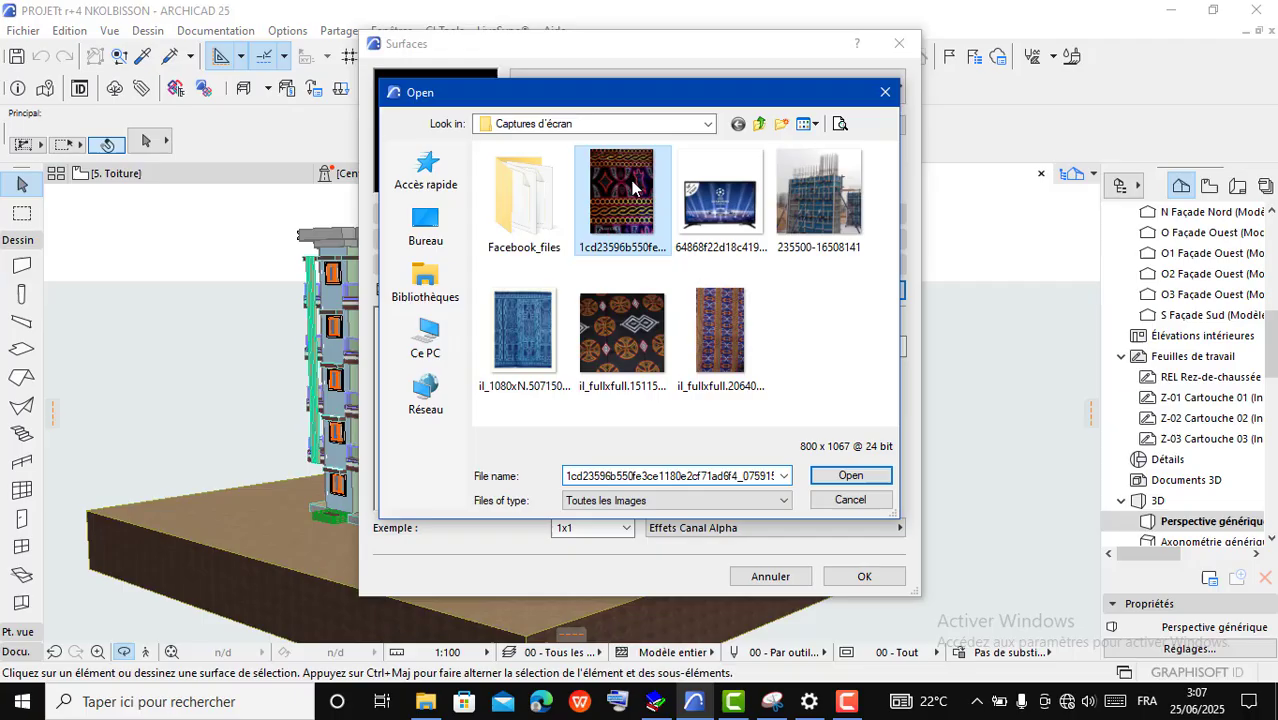
pyautogui.click(849, 477)
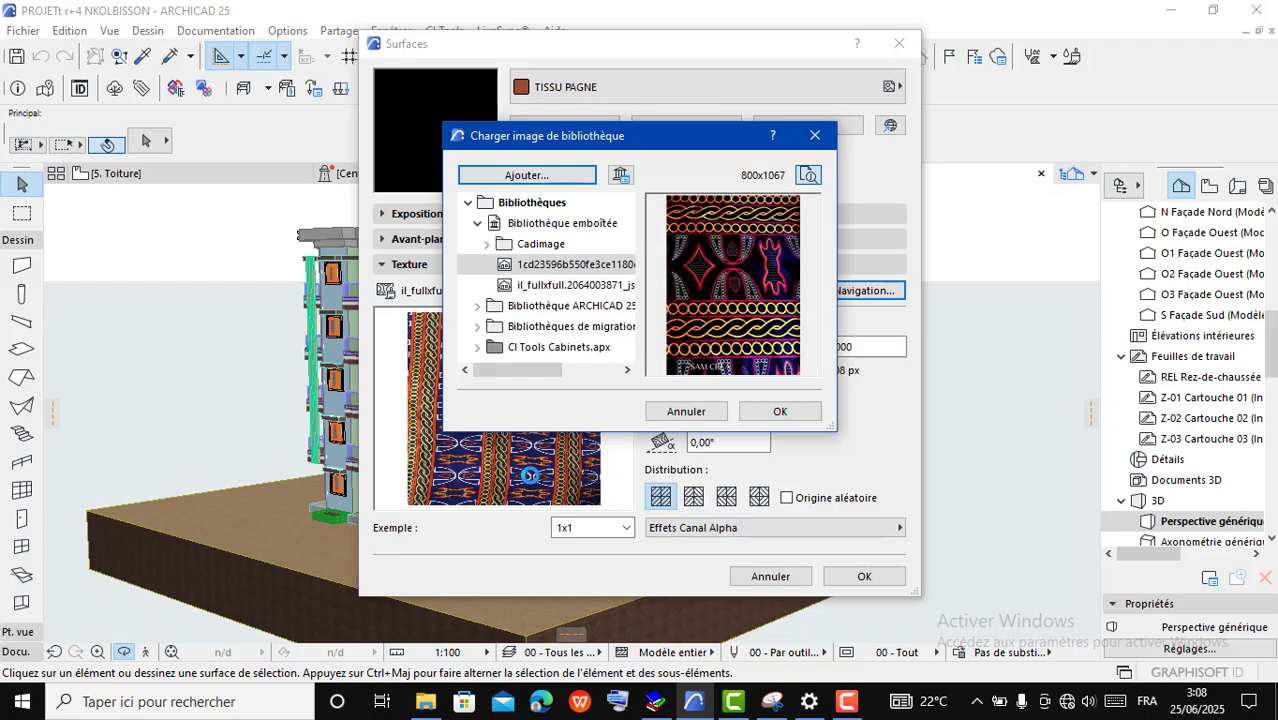
pyautogui.click(779, 413)
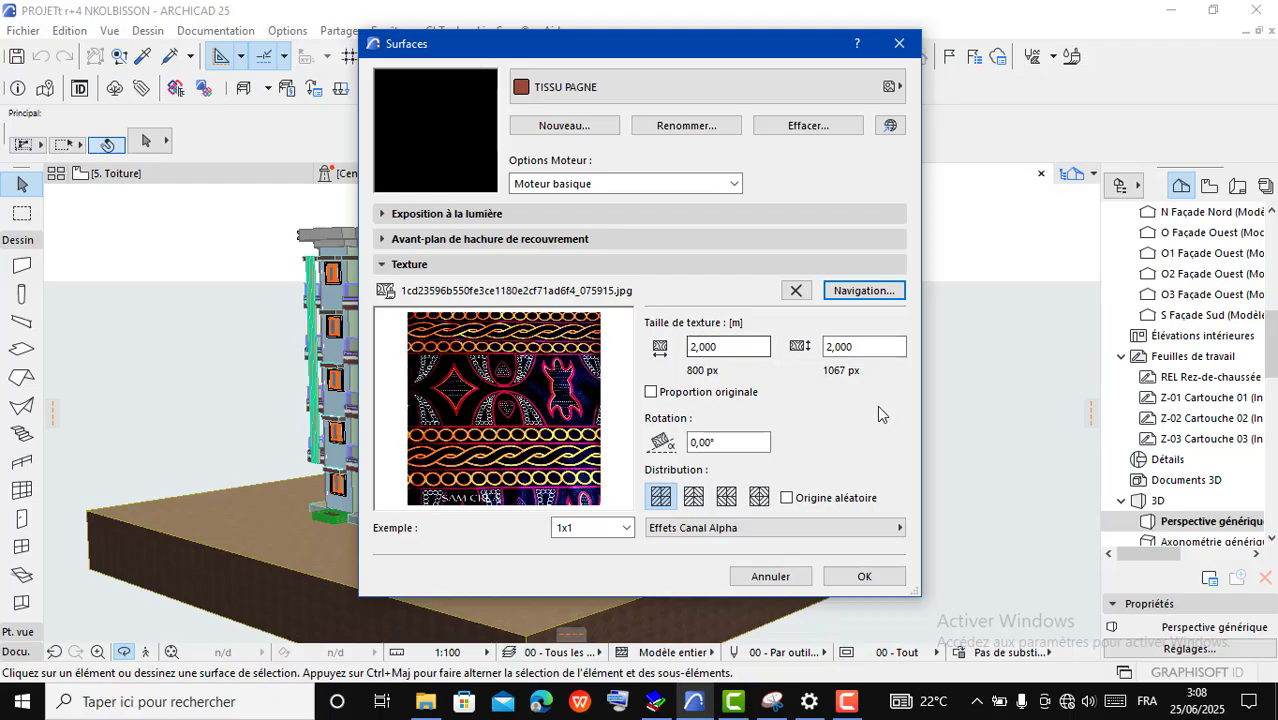
# Step: Restore the texture image's original proportions at a width of 2,000 m and check its alpha channel effect options
pyautogui.click(732, 352)
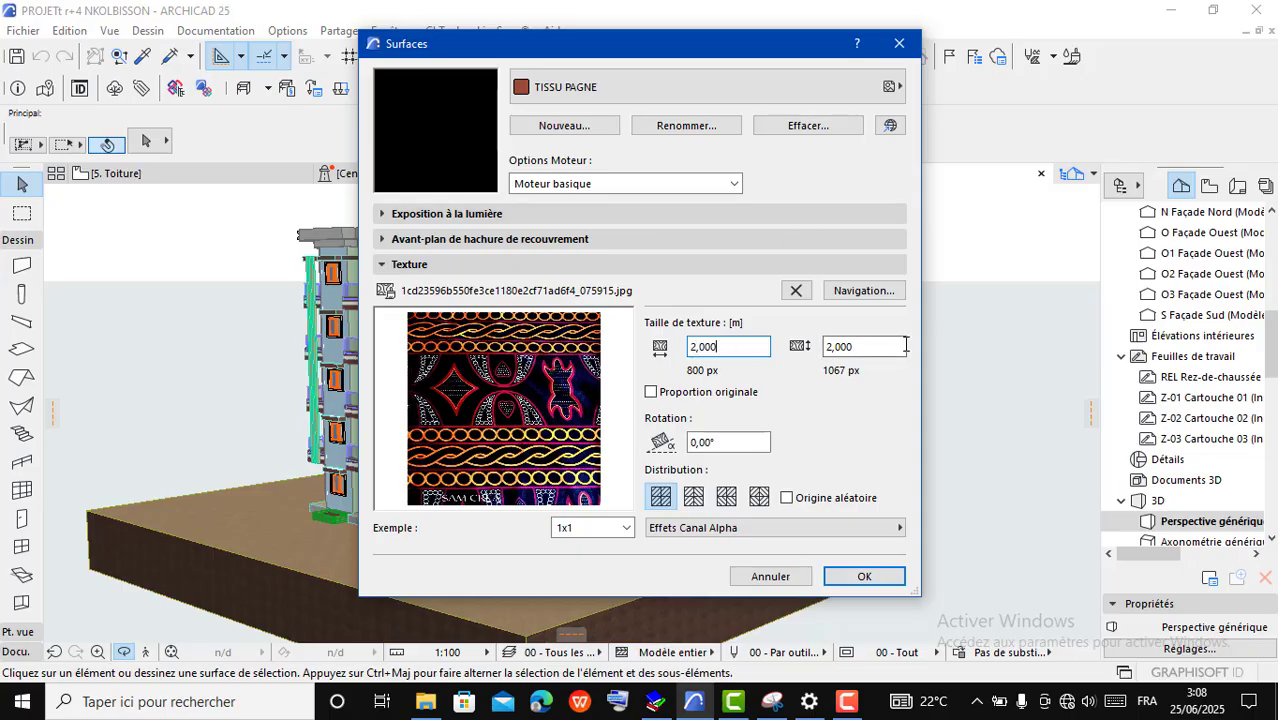
pyautogui.click(652, 393)
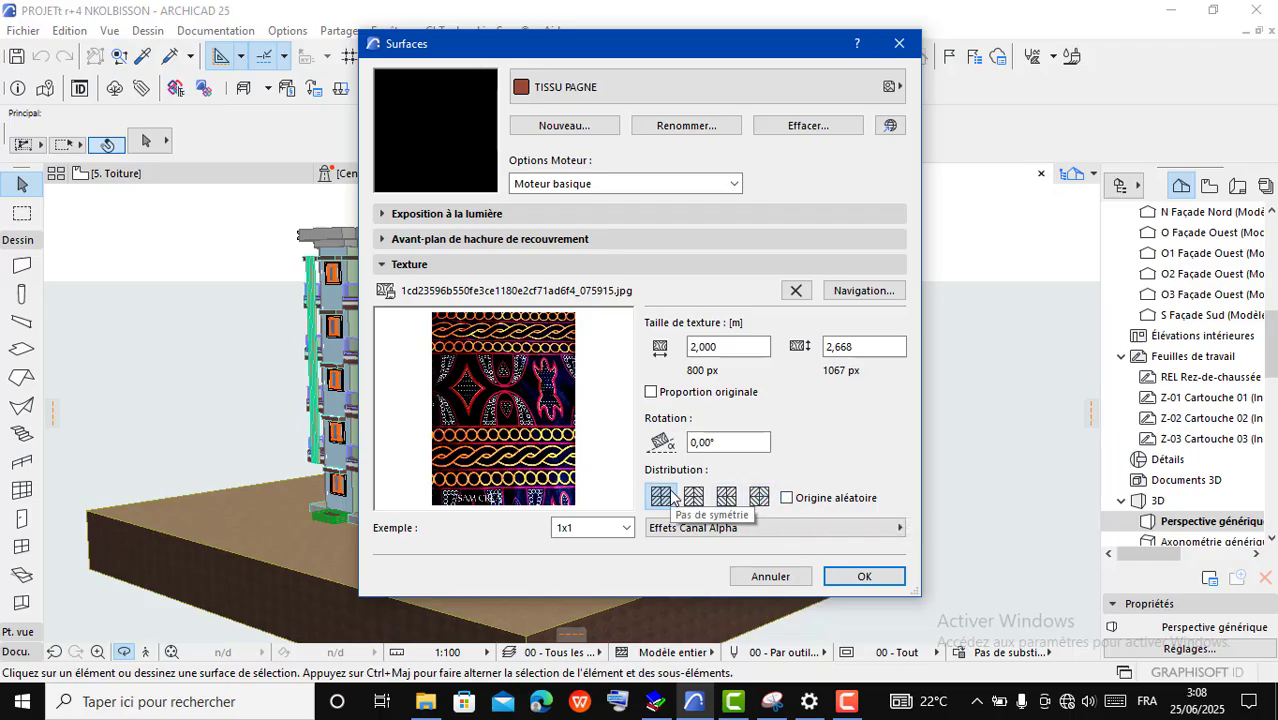
pyautogui.click(757, 534)
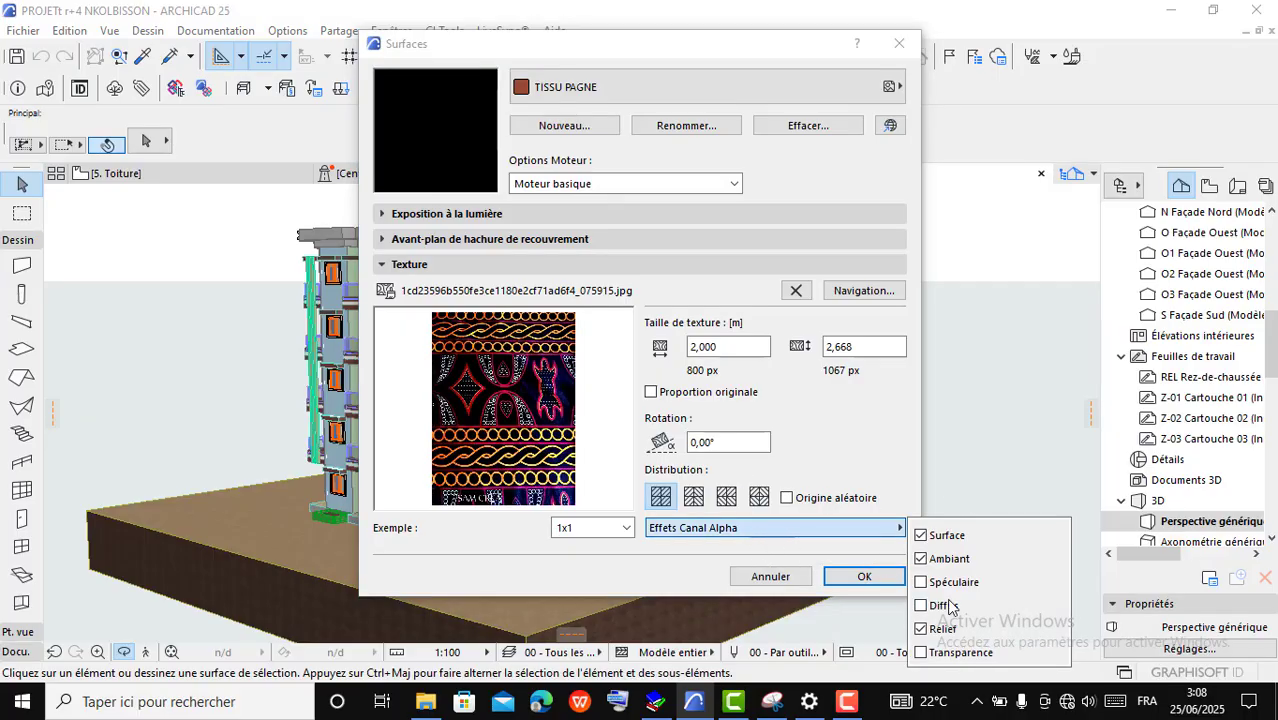
pyautogui.click(989, 456)
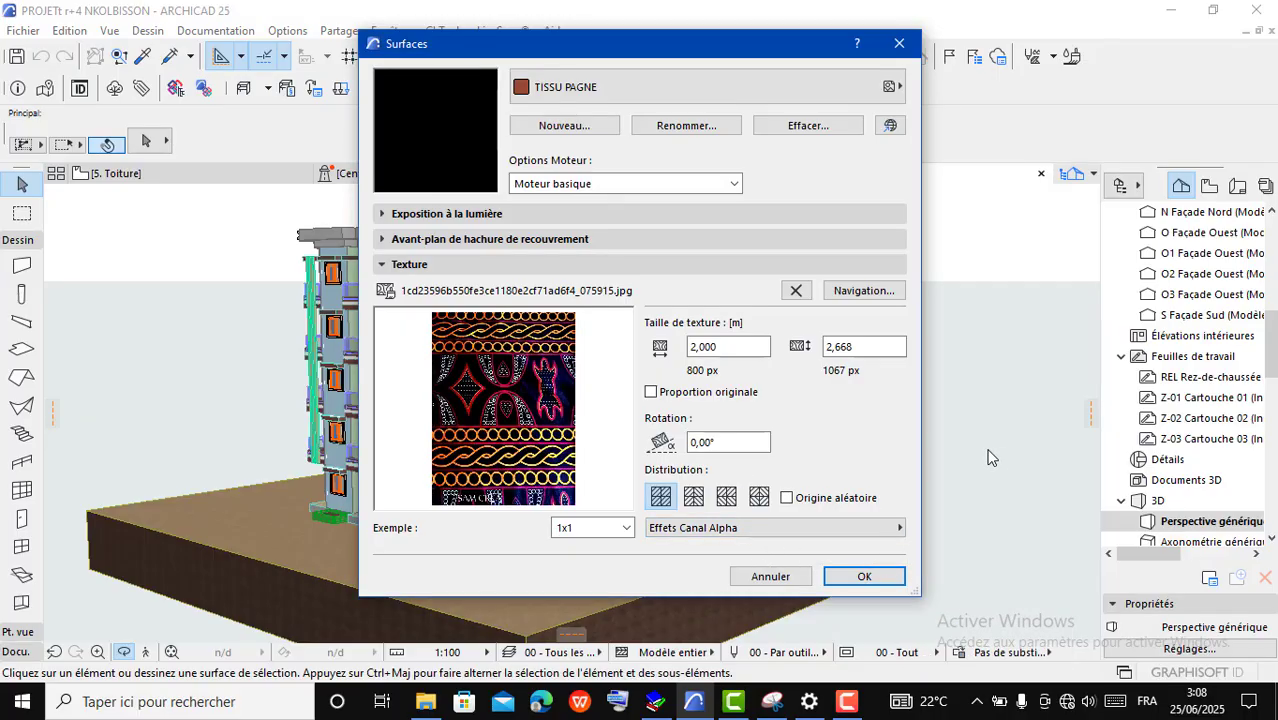
pyautogui.click(890, 536)
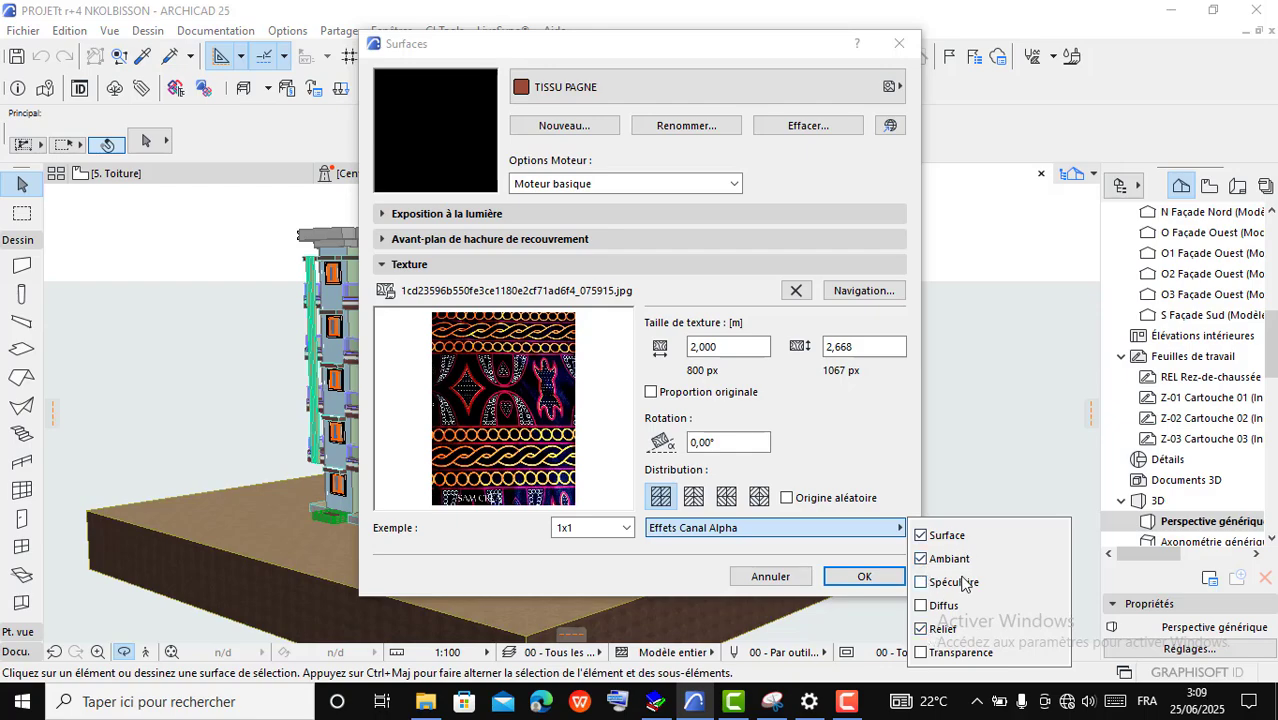
pyautogui.click(977, 393)
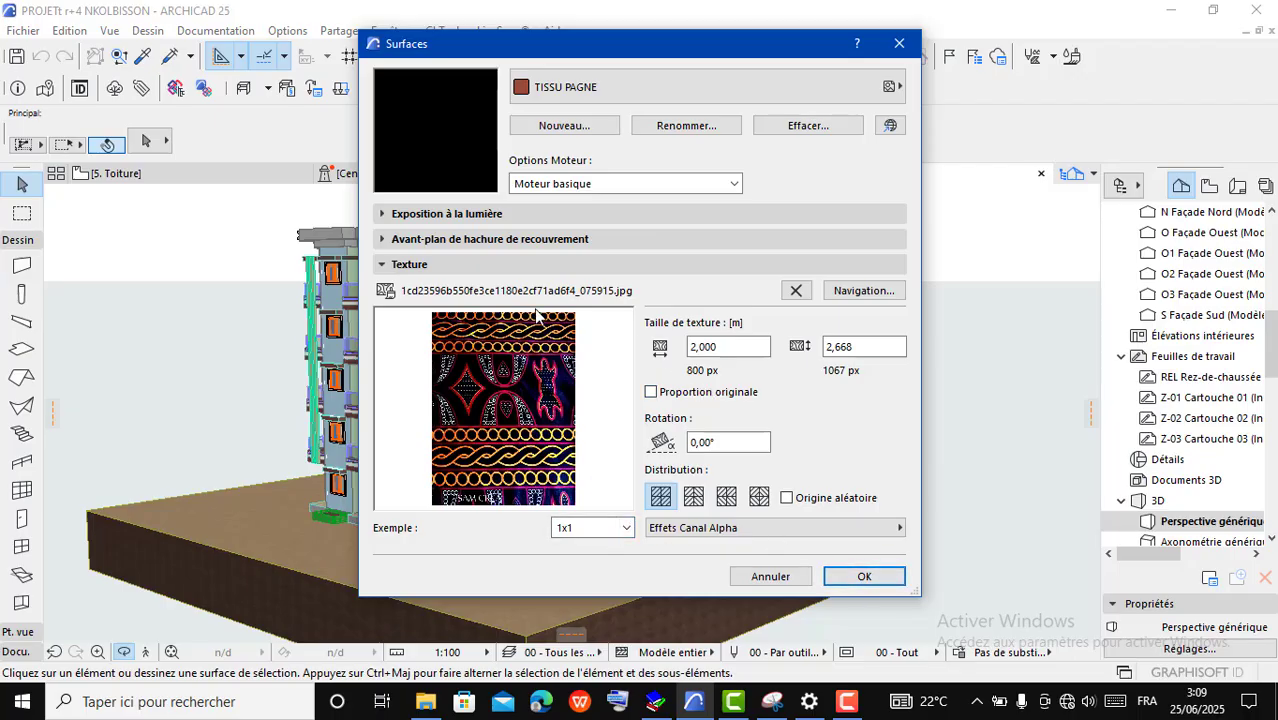
# Step: Set the surface colour of TISSU PAGNE to a near-black grey, RGB 26, 26, 26
pyautogui.click(438, 214)
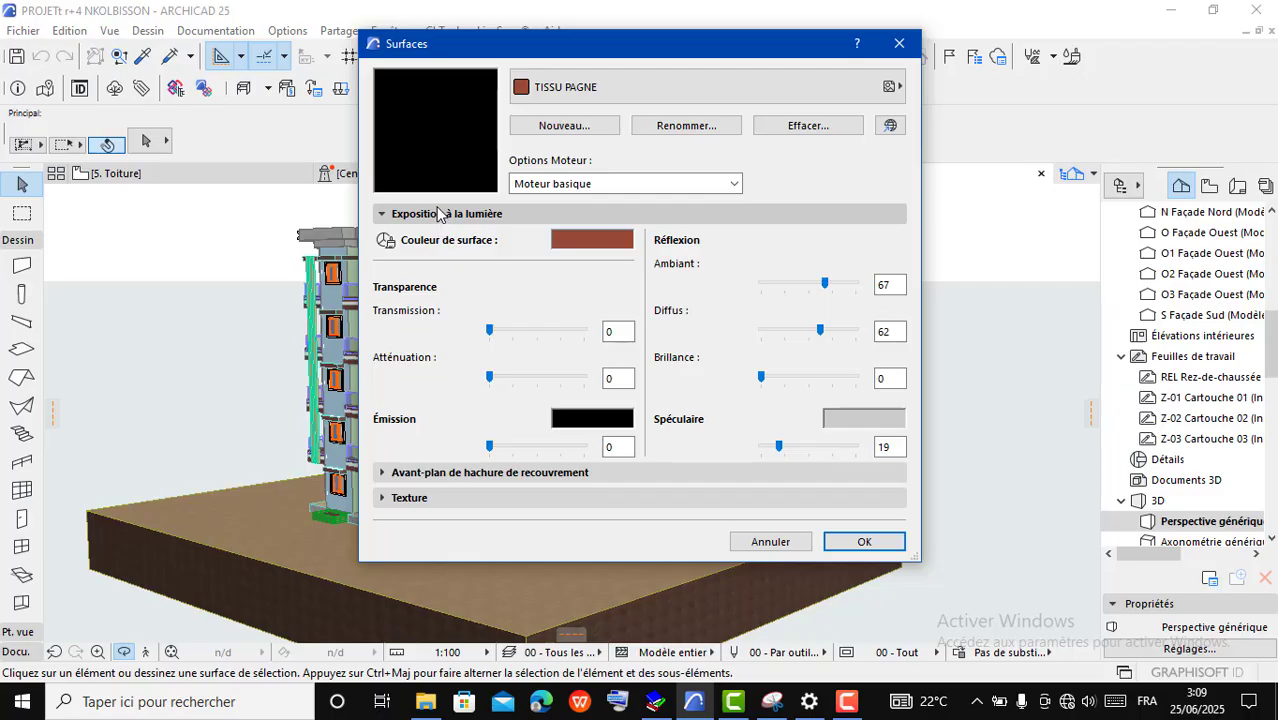
pyautogui.click(576, 237)
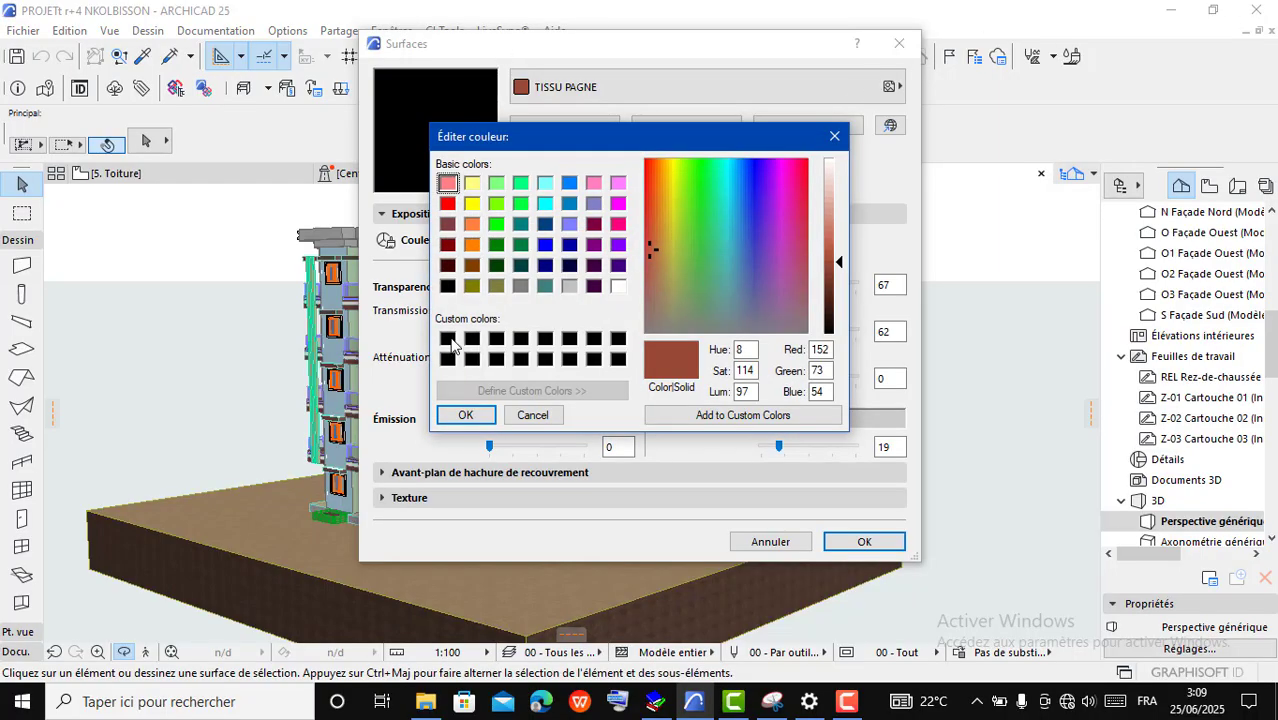
pyautogui.click(447, 339)
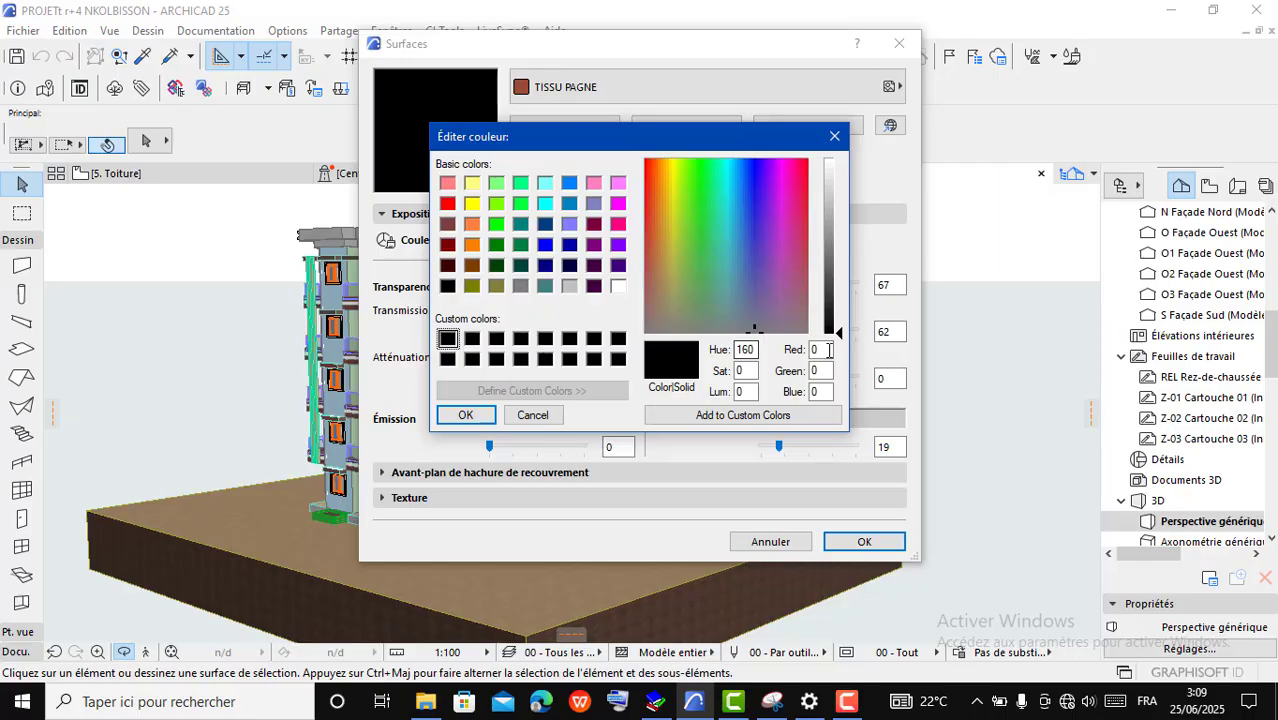
pyautogui.moveTo(834, 330); pyautogui.dragTo(830, 313)
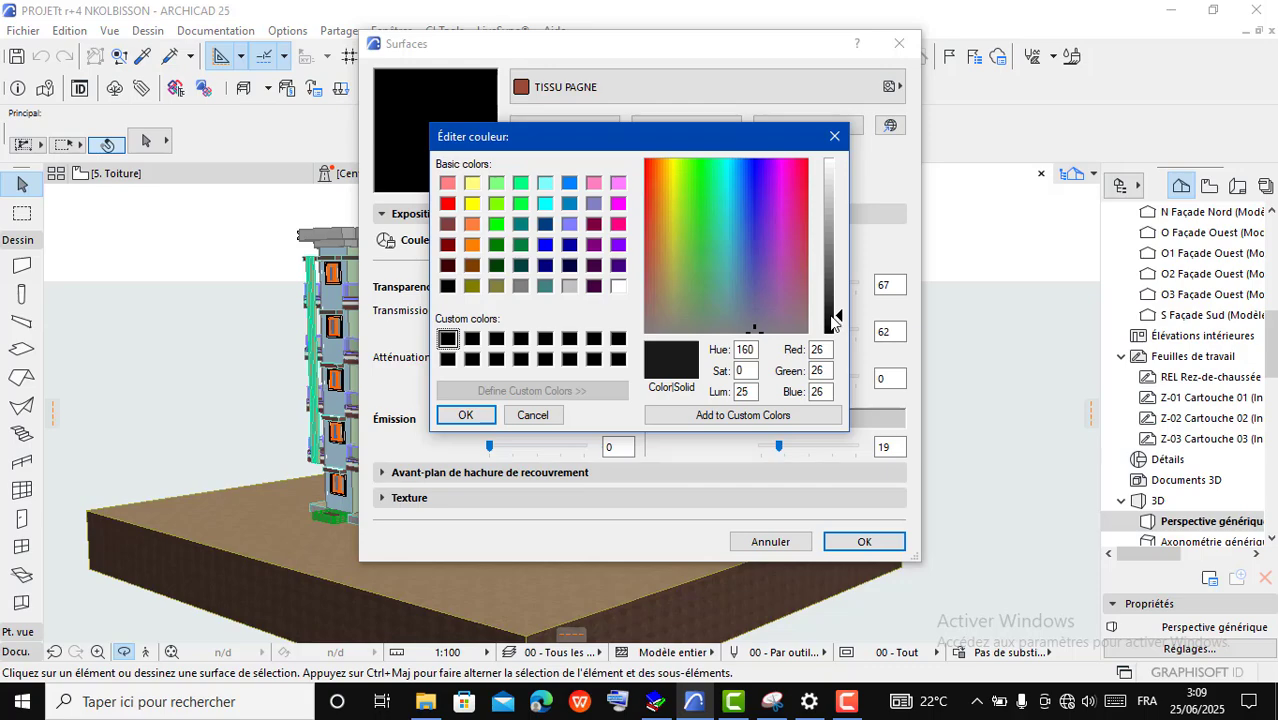
pyautogui.click(466, 415)
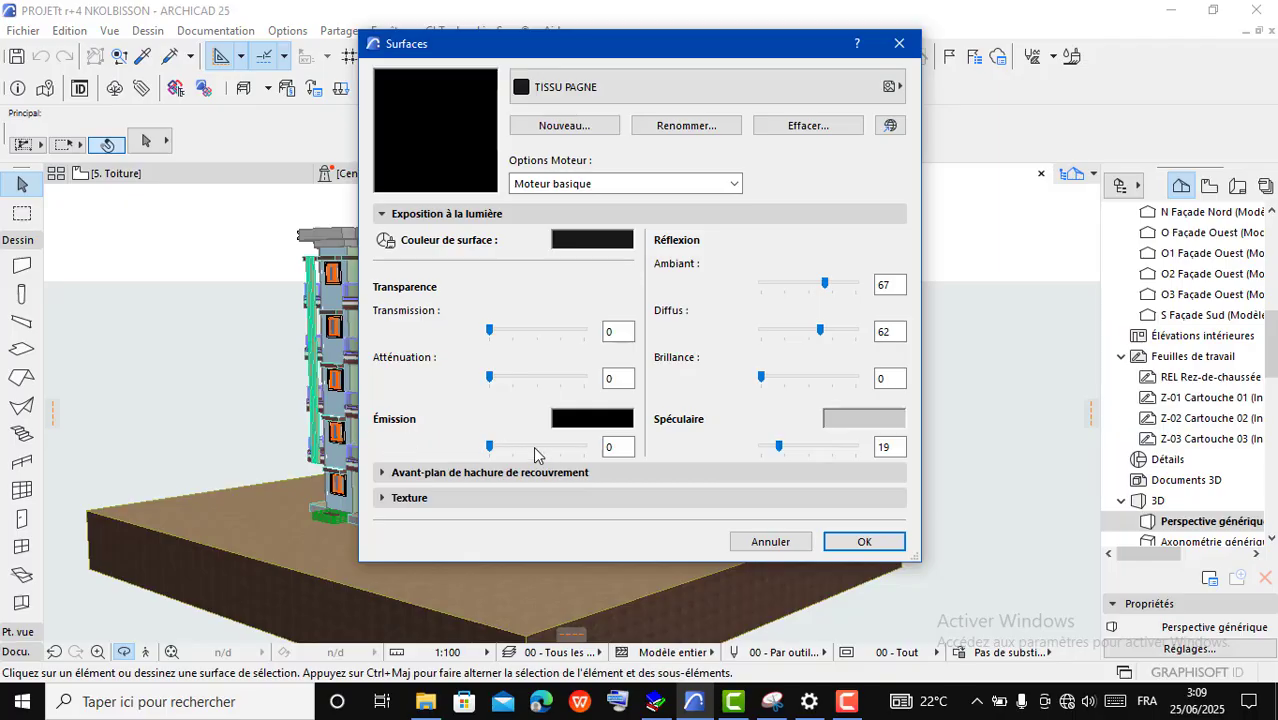
# Step: Set the emission colour of TISSU PAGNE to a very dark shade of the basic purple
pyautogui.click(582, 424)
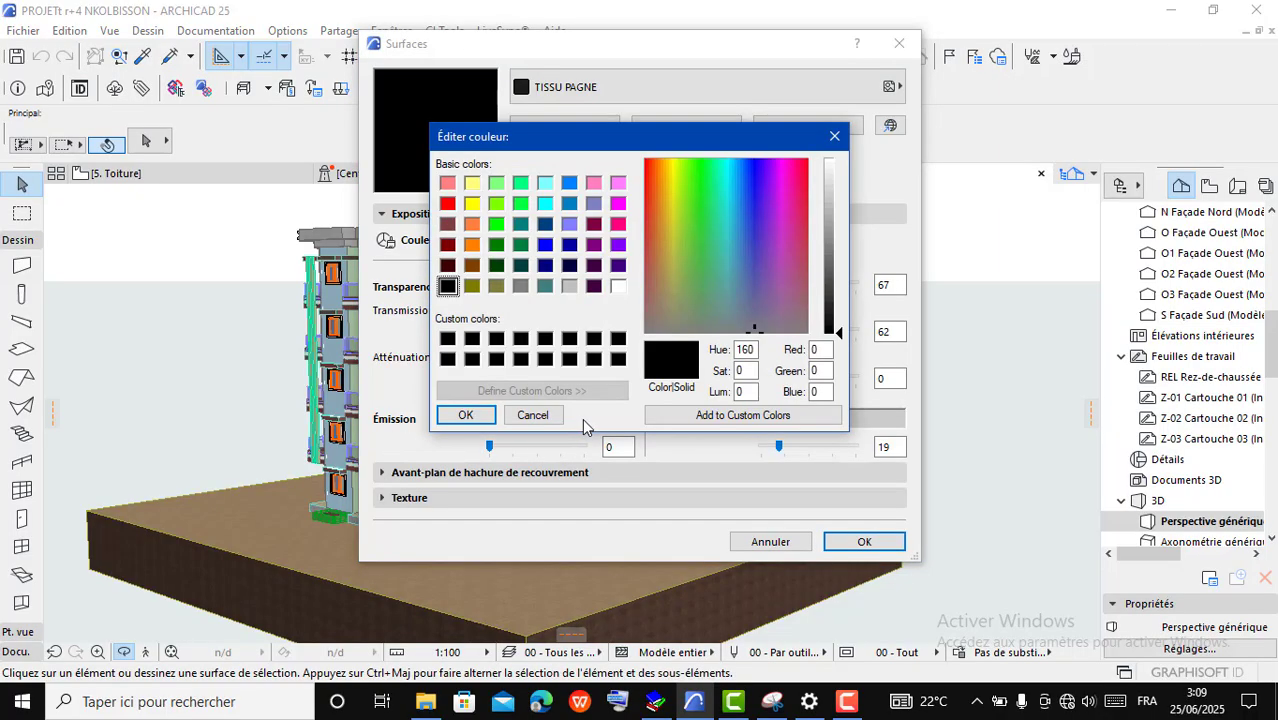
pyautogui.click(596, 247)
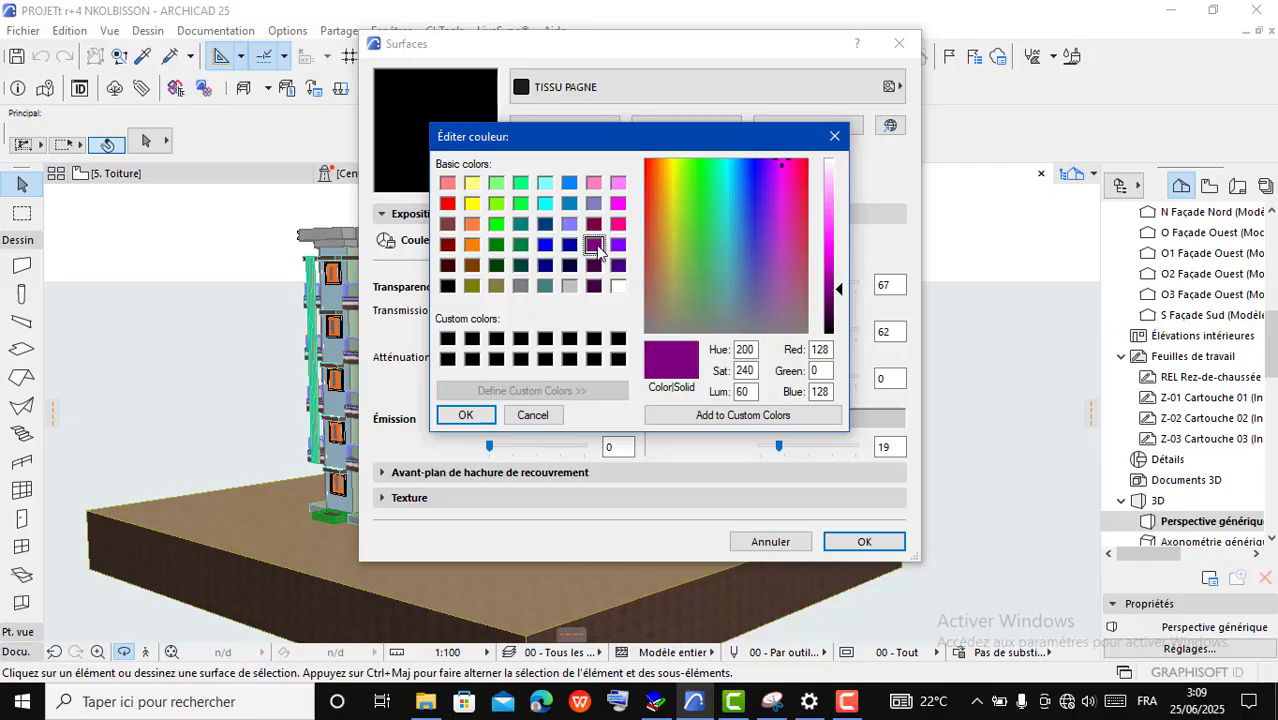
pyautogui.click(828, 312)
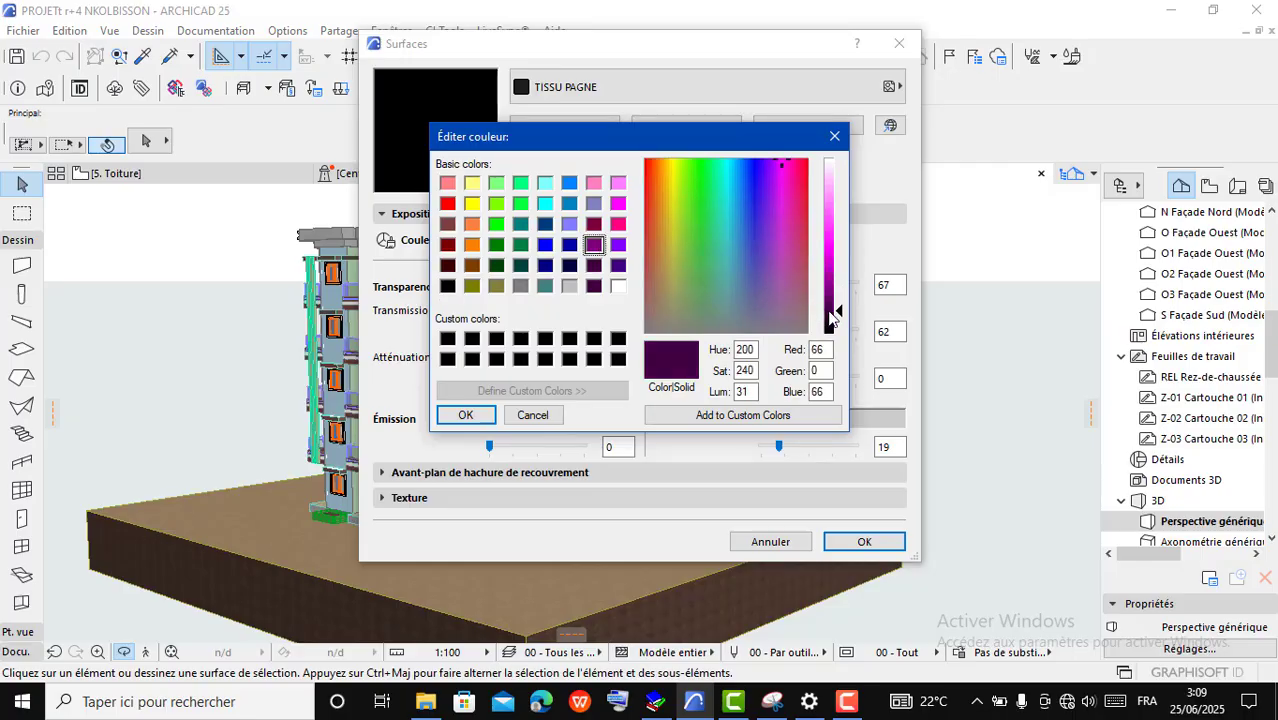
pyautogui.click(834, 318)
pyautogui.click(466, 415)
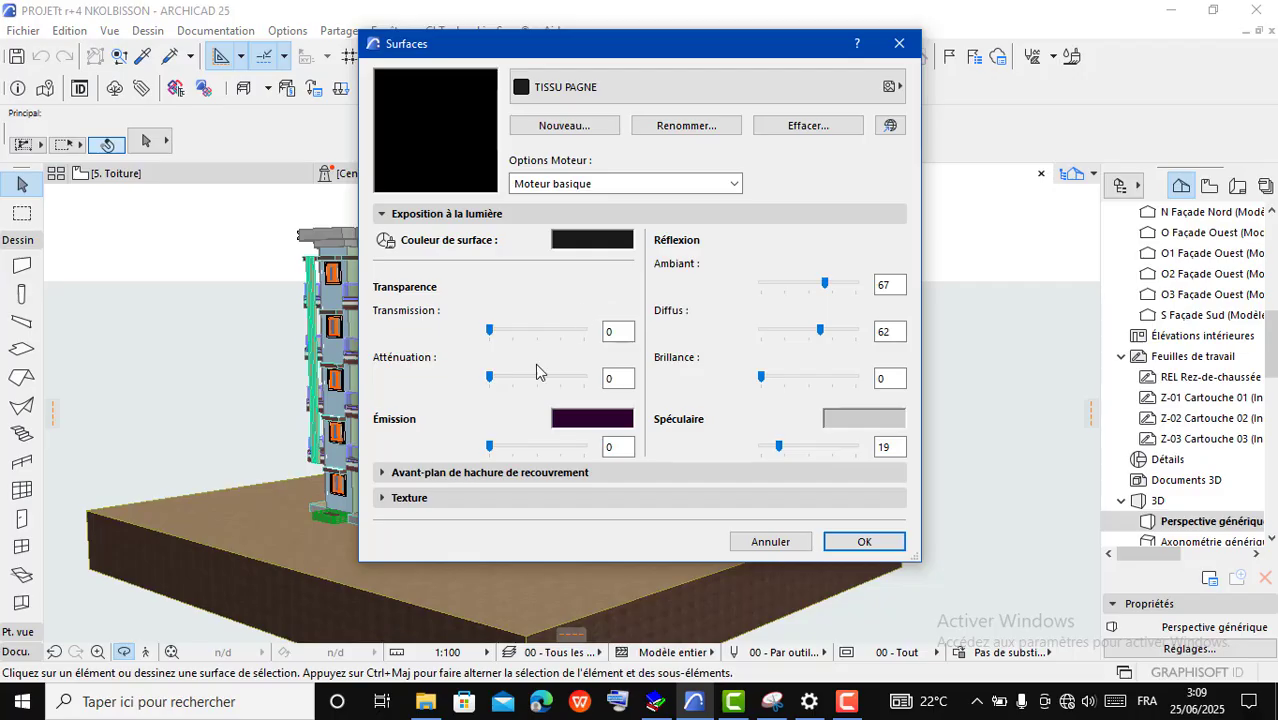
pyautogui.click(408, 497)
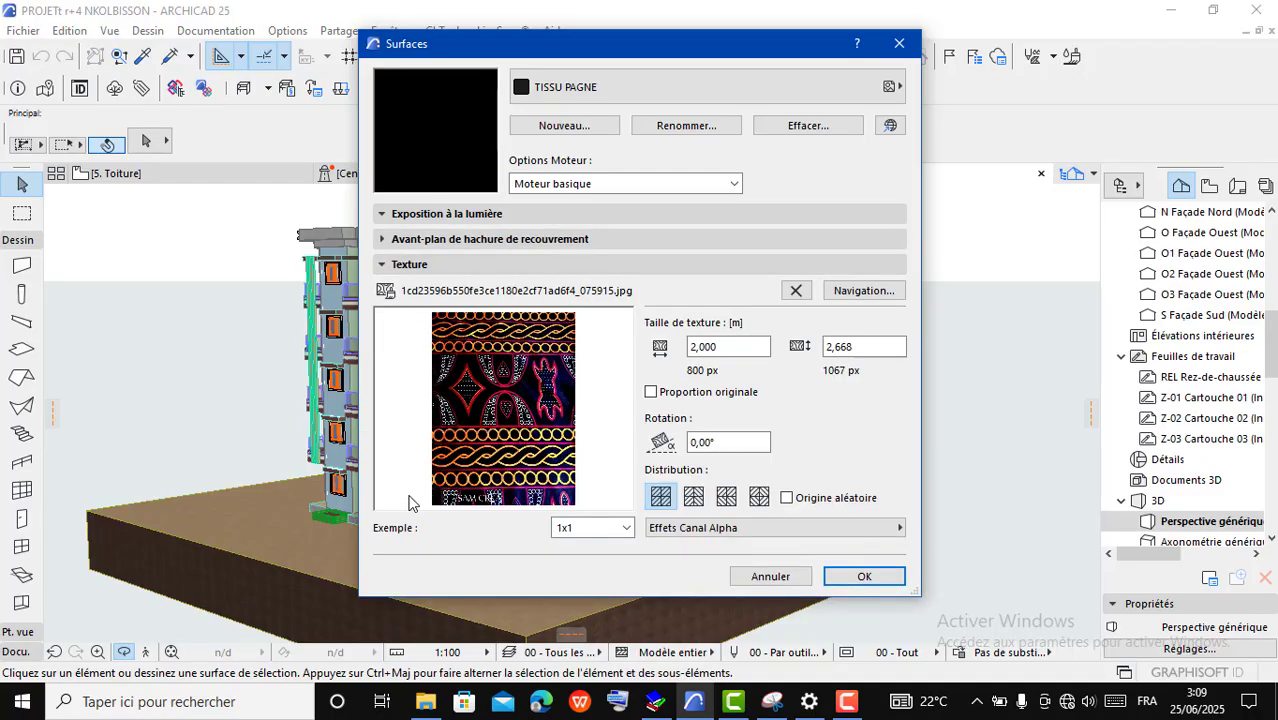
pyautogui.click(399, 268)
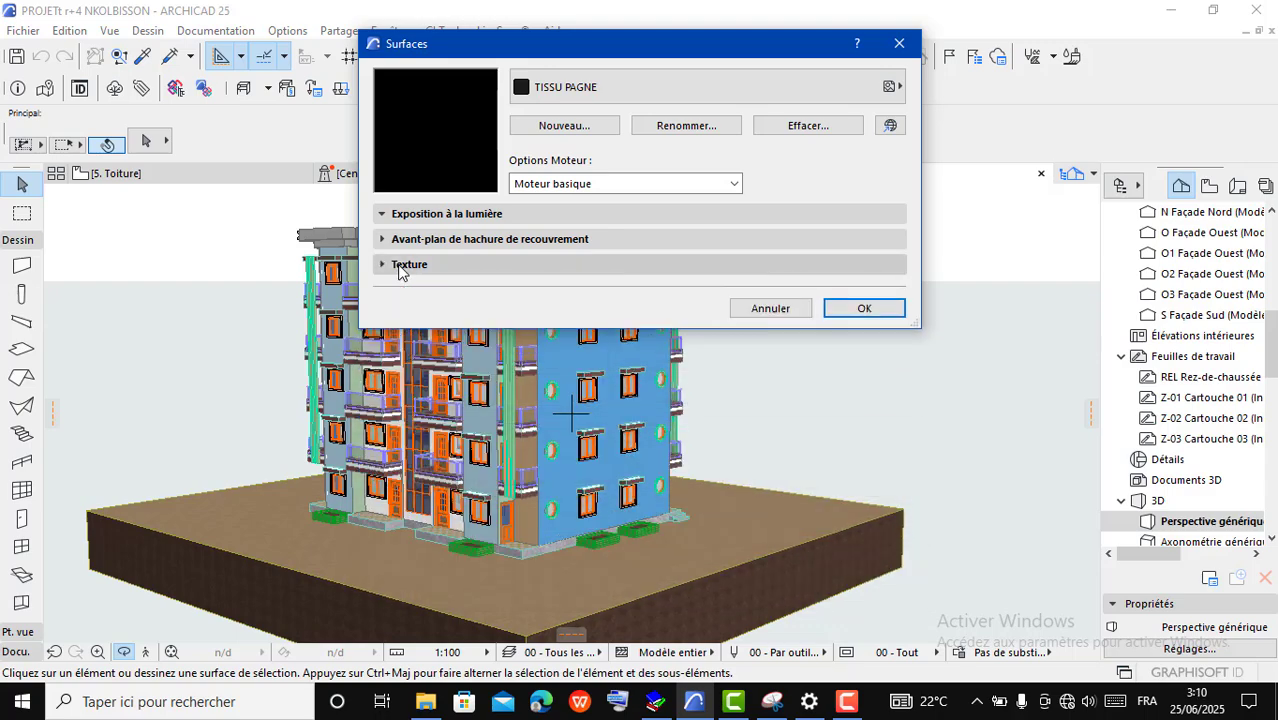
pyautogui.click(399, 266)
pyautogui.click(399, 266)
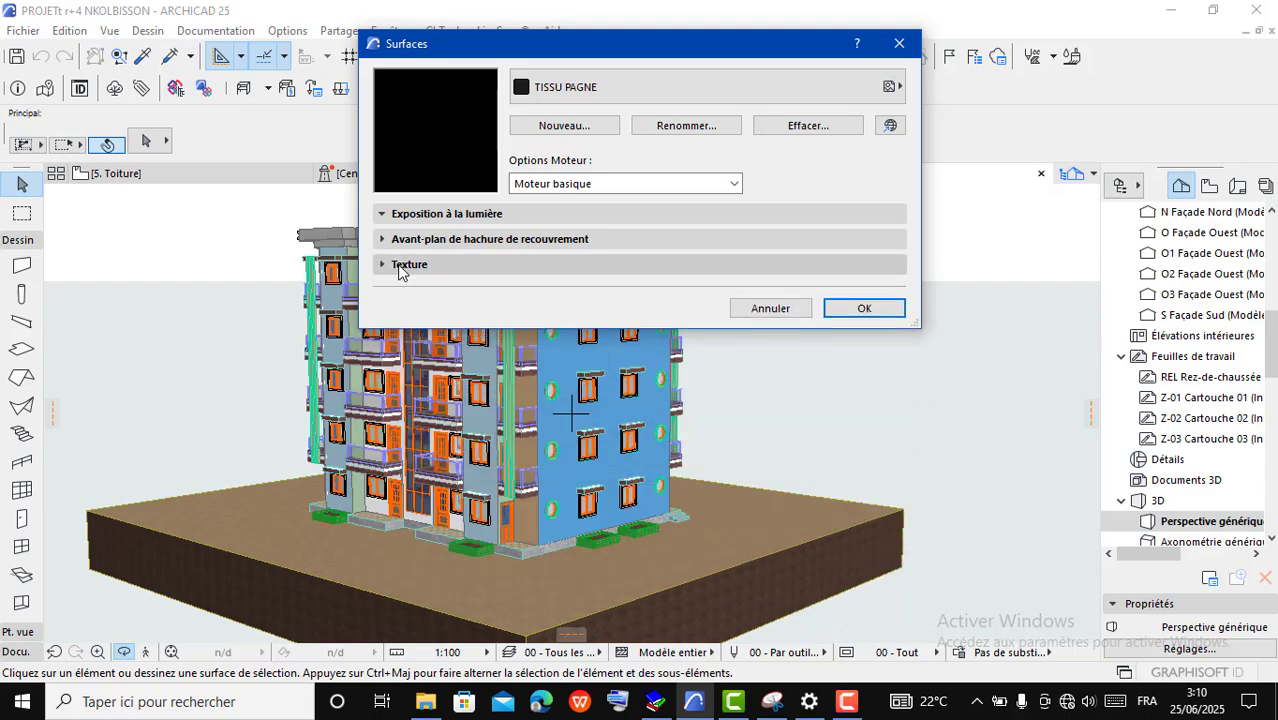
pyautogui.click(430, 215)
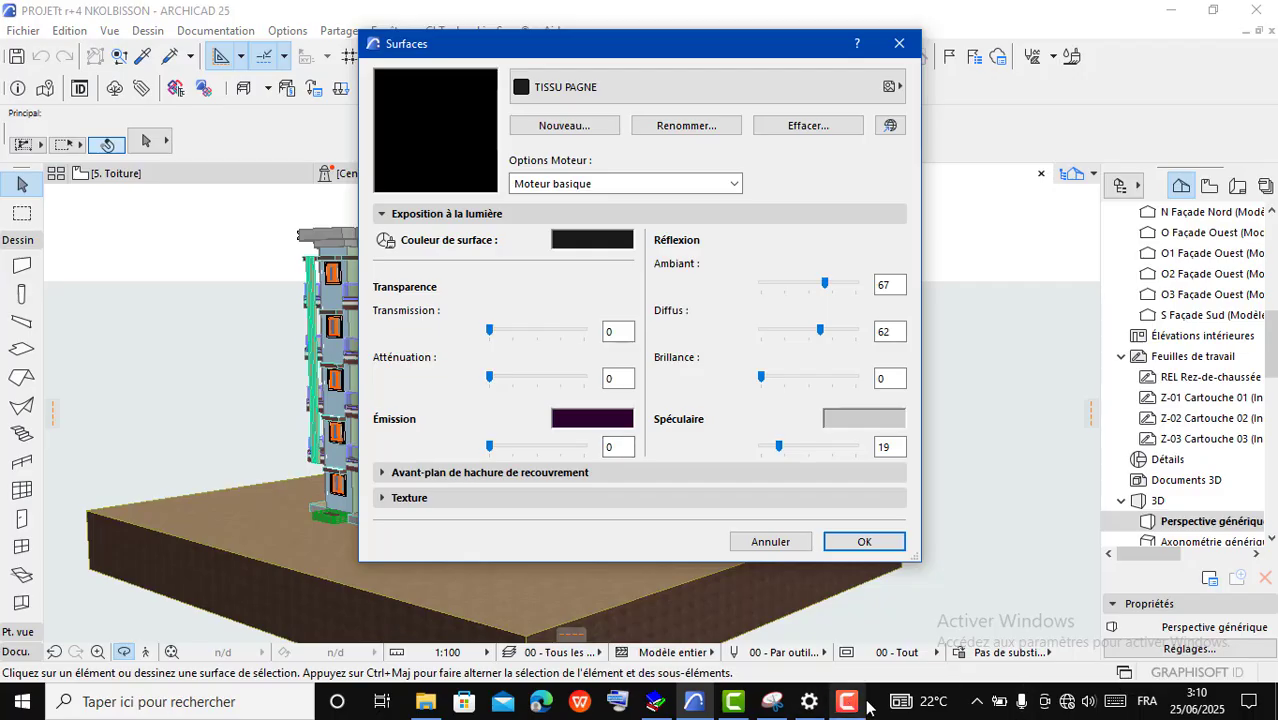
pyautogui.click(884, 672)
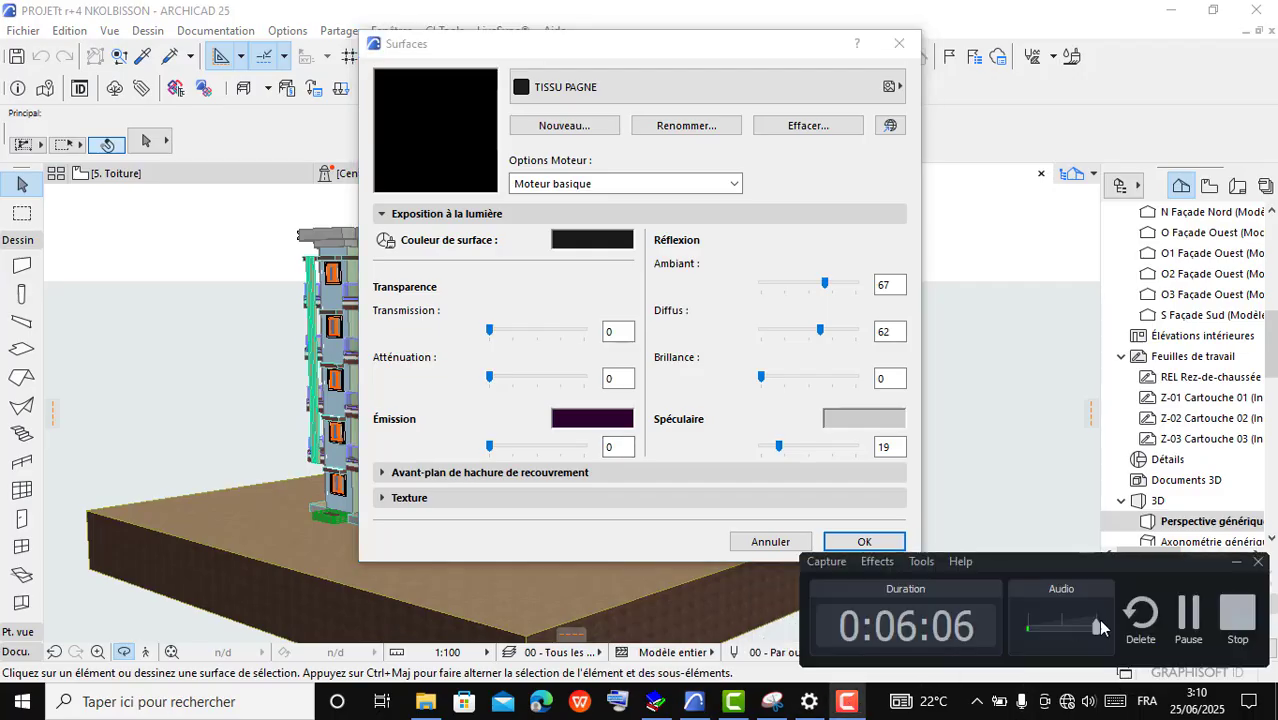
pyautogui.click(1191, 634)
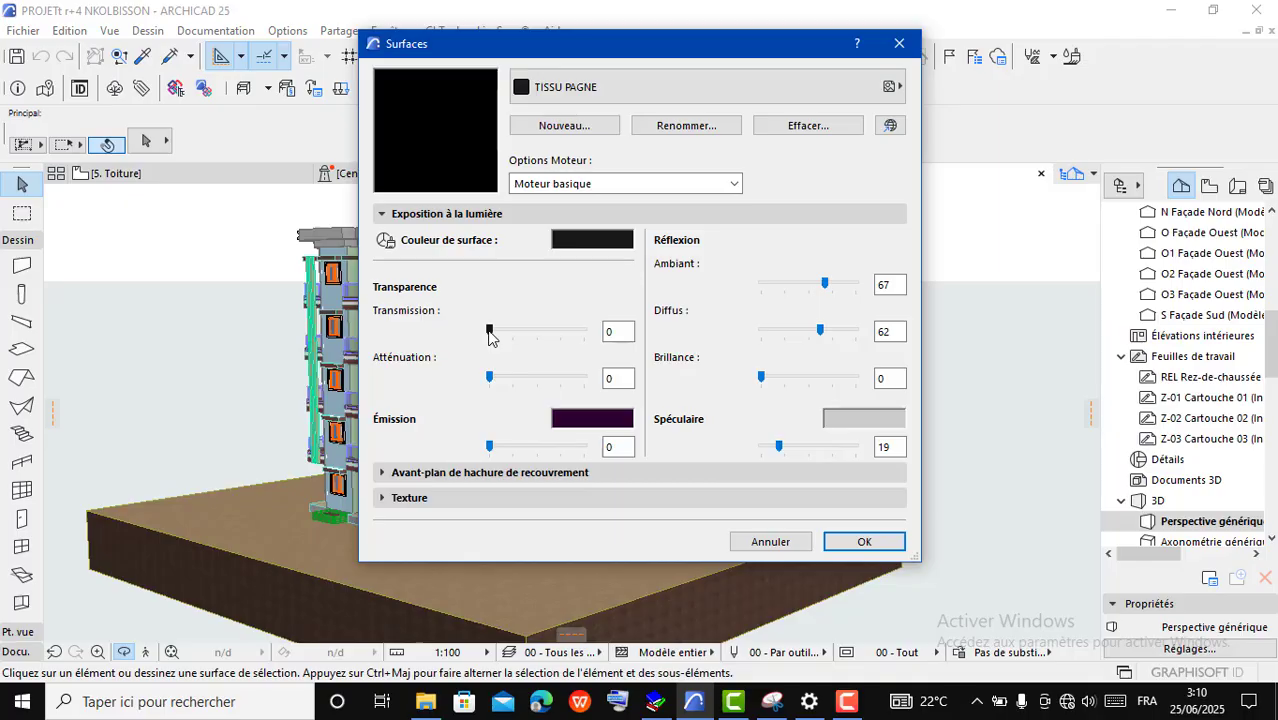
# Step: Set the TISSU PAGNE transmission to 5, attenuation to 7 and emission to 12
pyautogui.moveTo(491, 339); pyautogui.dragTo(497, 381)
pyautogui.moveTo(492, 453); pyautogui.dragTo(506, 452)
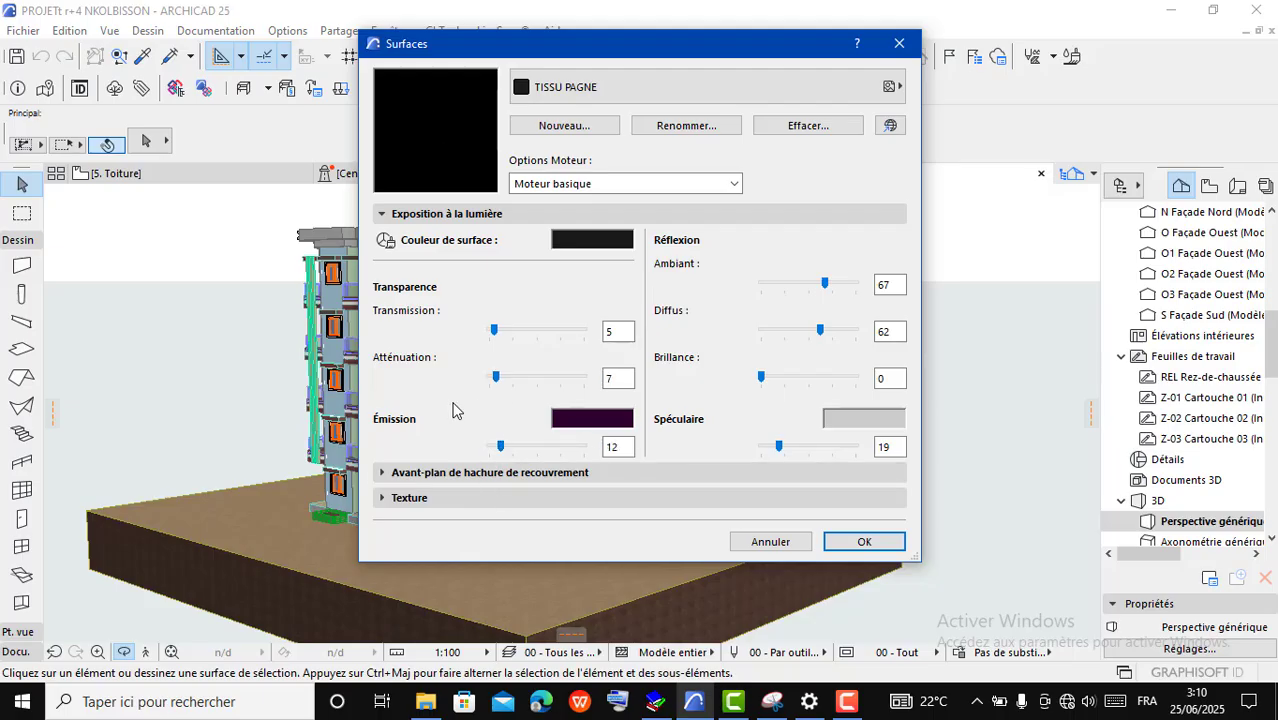
# Step: Preview TISSU PAGNE with the Accélération matérielle engine and check its emission colour, keeping it as is
pyautogui.click(731, 183)
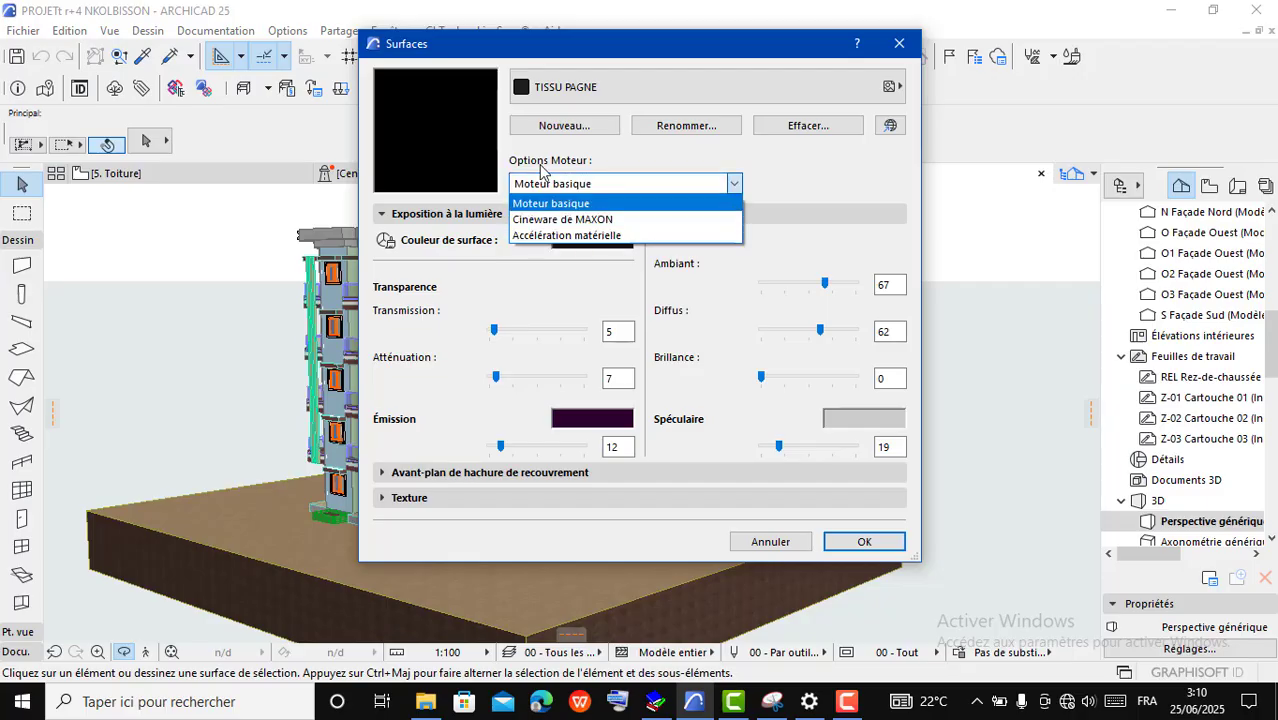
pyautogui.click(554, 236)
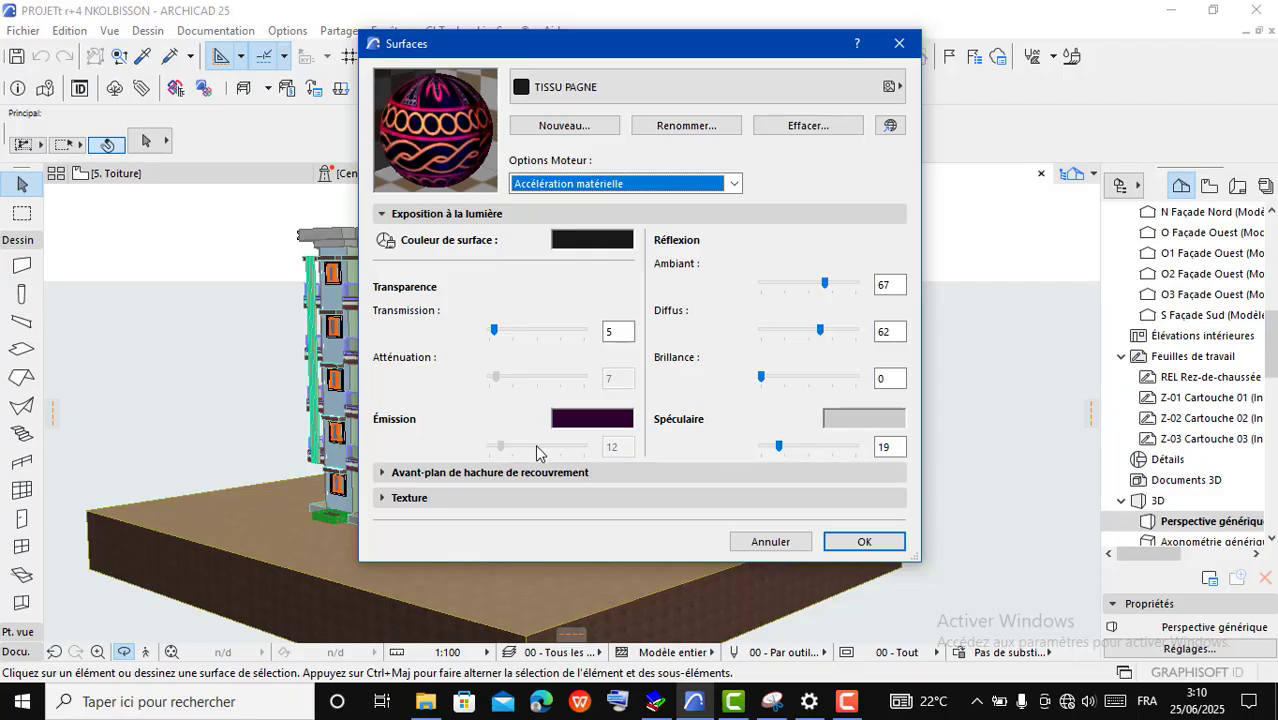
pyautogui.click(600, 418)
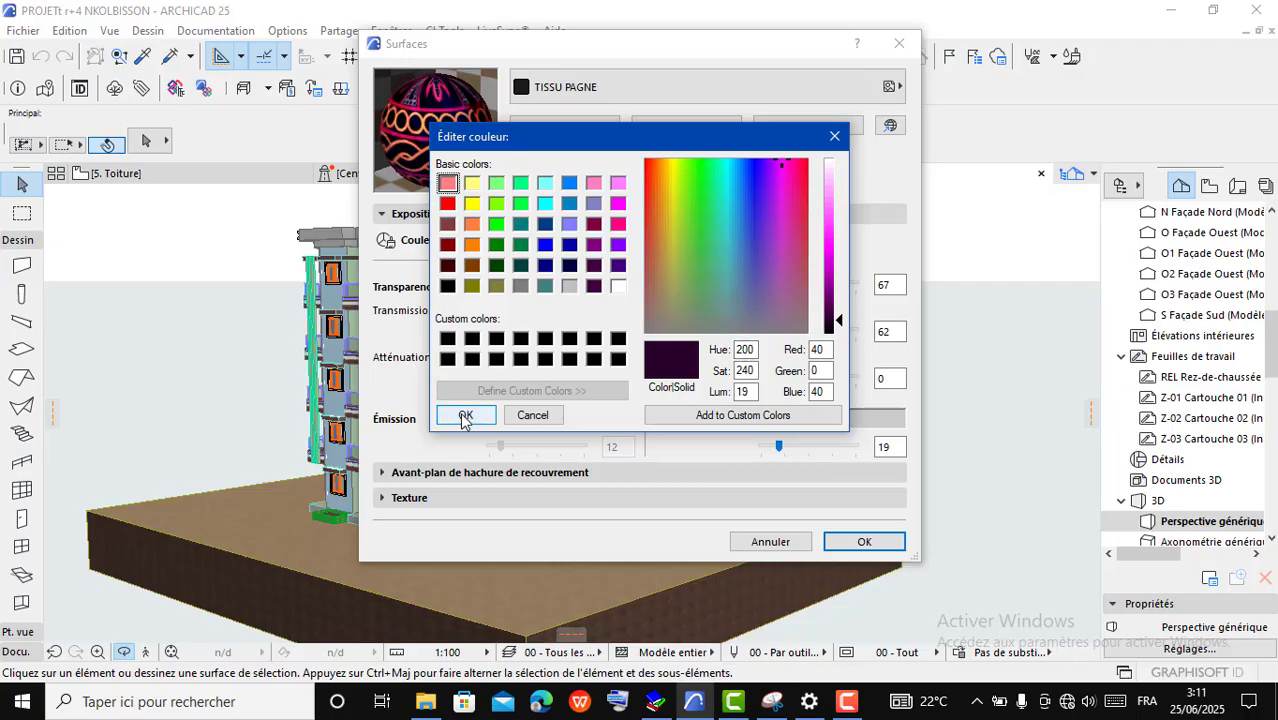
pyautogui.click(465, 416)
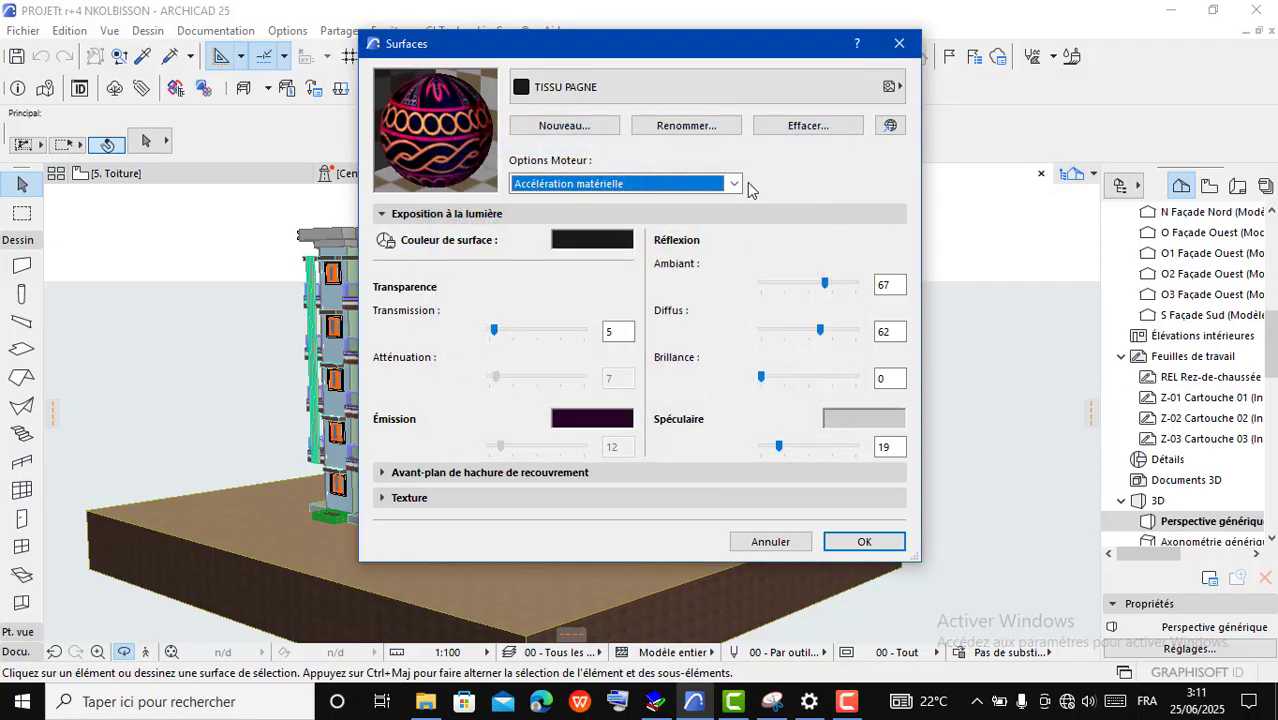
# Step: Return TISSU PAGNE to the Moteur basique engine and set its emission to 8
pyautogui.click(733, 184)
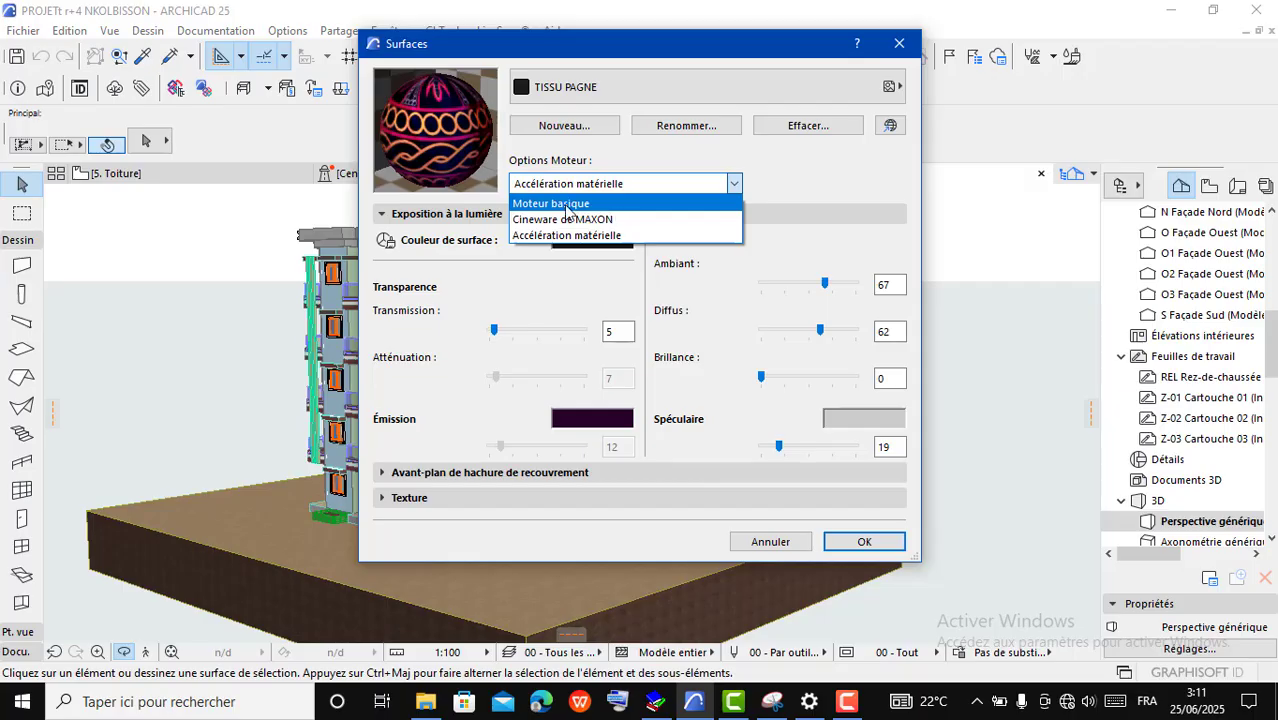
pyautogui.click(566, 204)
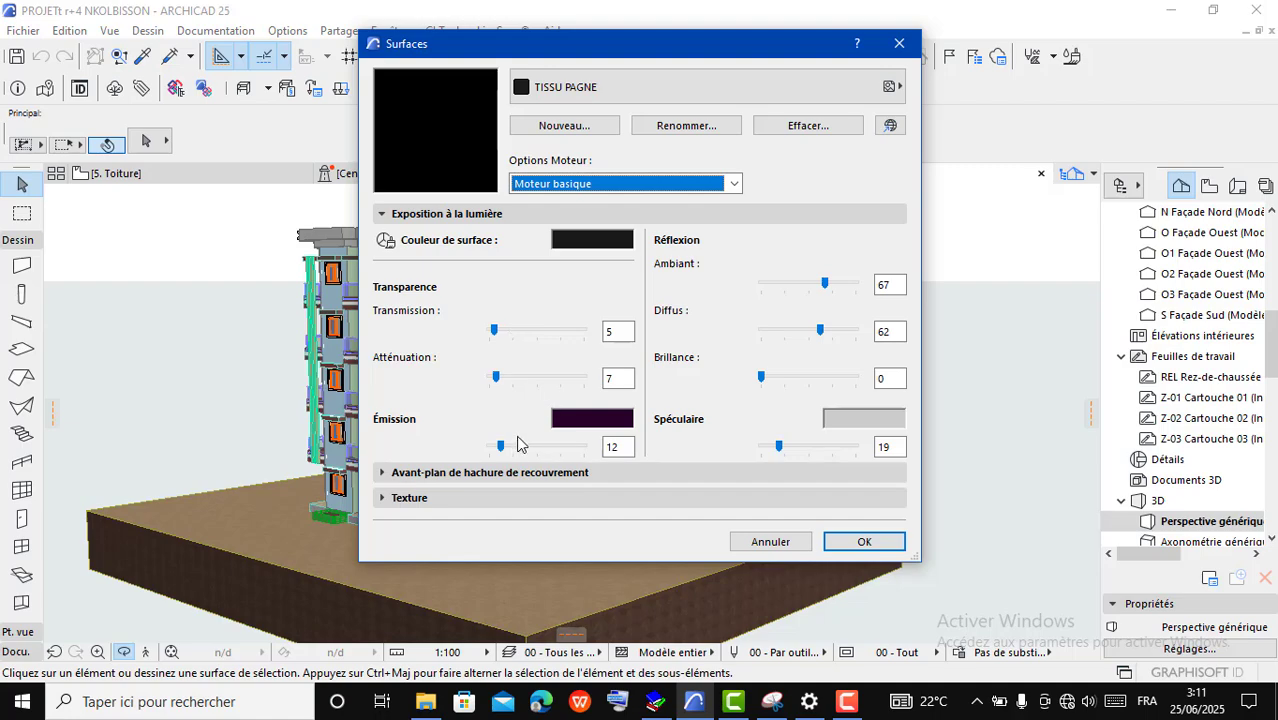
pyautogui.moveTo(501, 446)
pyautogui.mouseDown()
pyautogui.moveTo(598, 463)
pyautogui.moveTo(497, 456)
pyautogui.mouseUp()
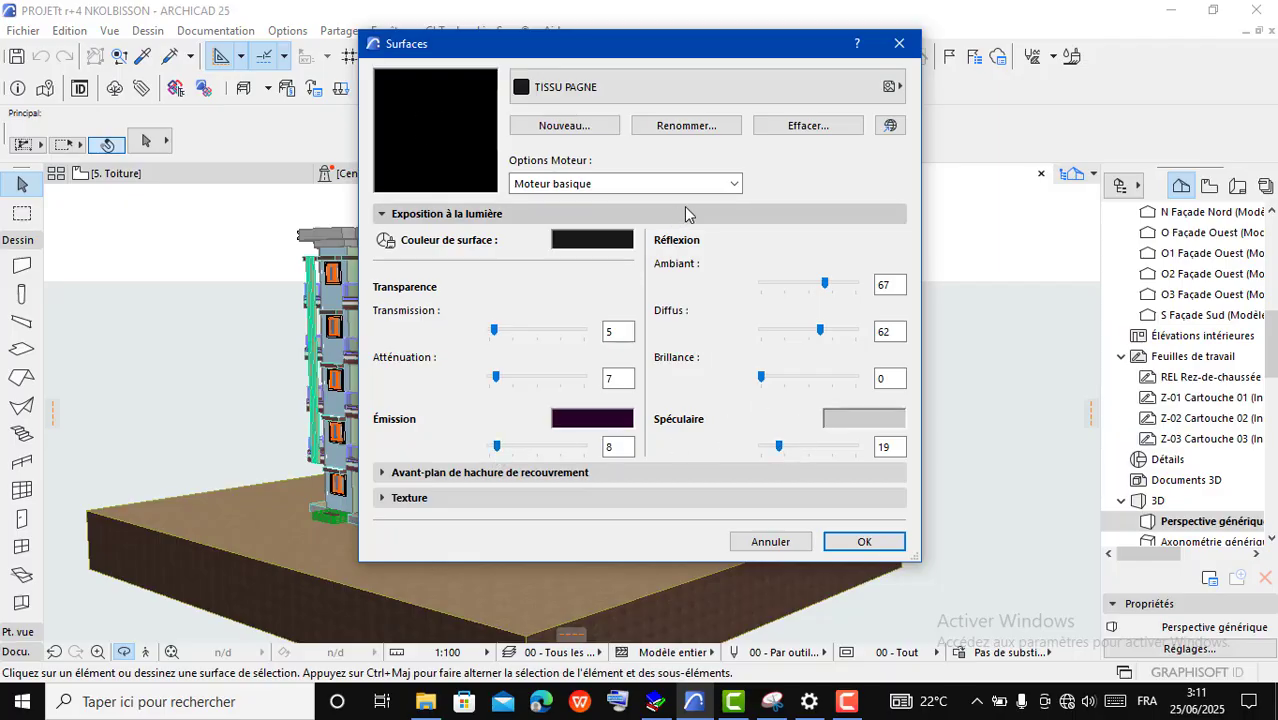
# Step: Switch TISSU PAGNE to the Cineware de MAXON engine, update its Cineware settings from the basic ones and accept the surface
pyautogui.click(733, 186)
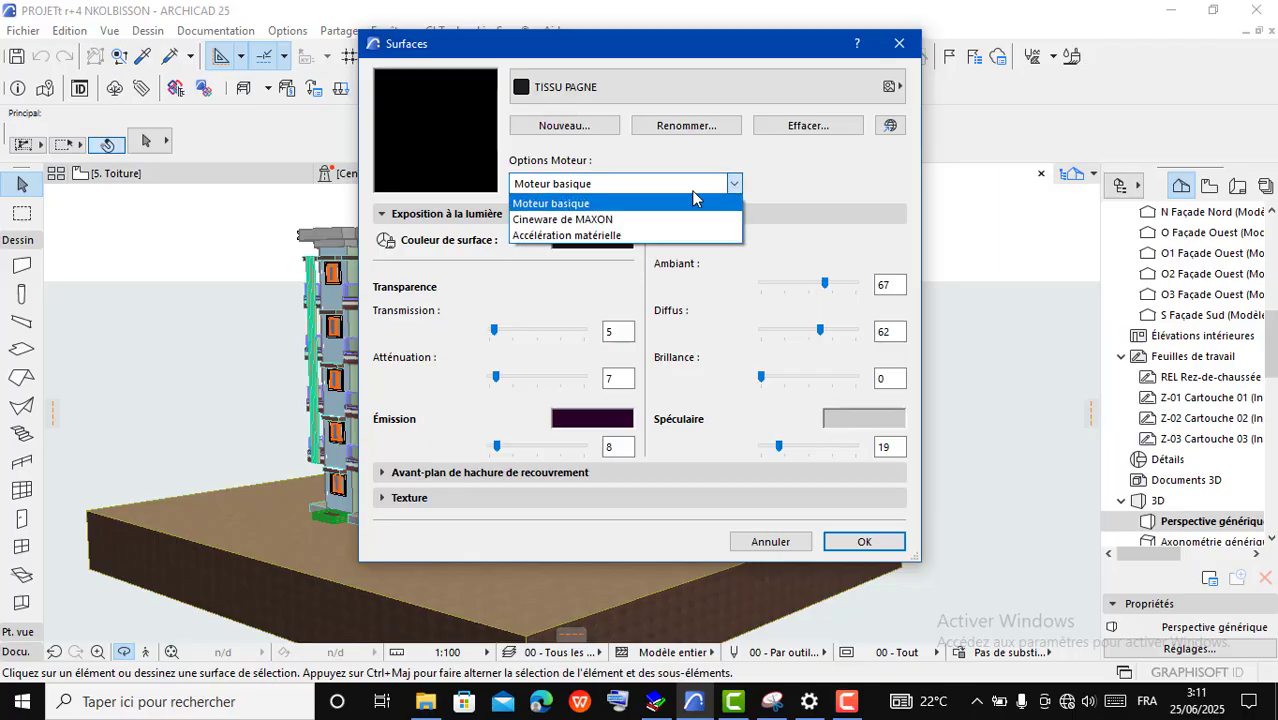
pyautogui.click(714, 235)
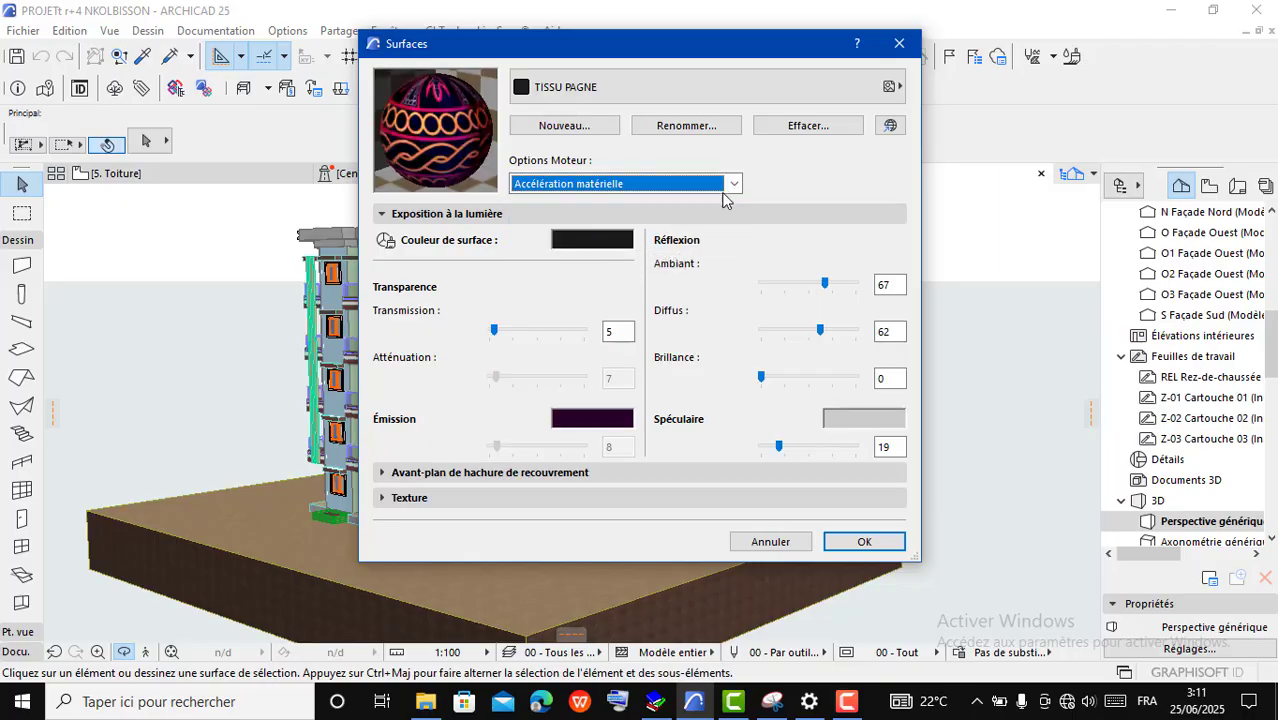
pyautogui.click(728, 189)
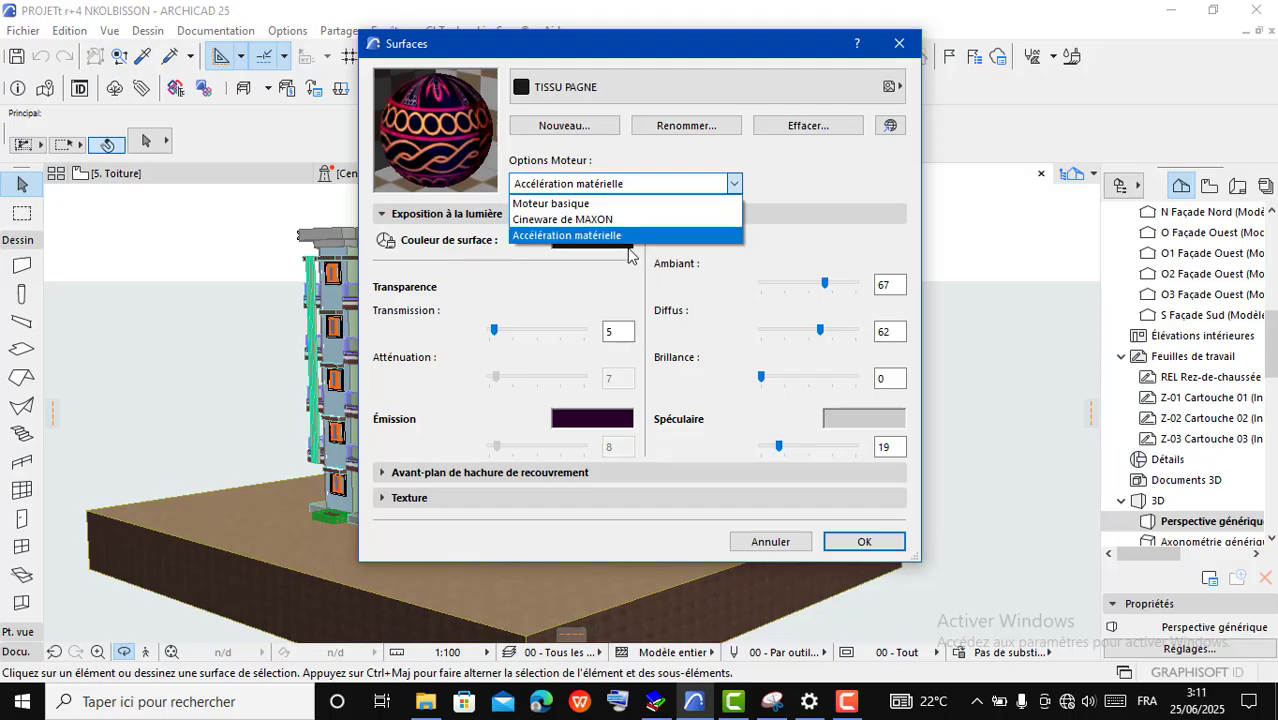
pyautogui.click(568, 224)
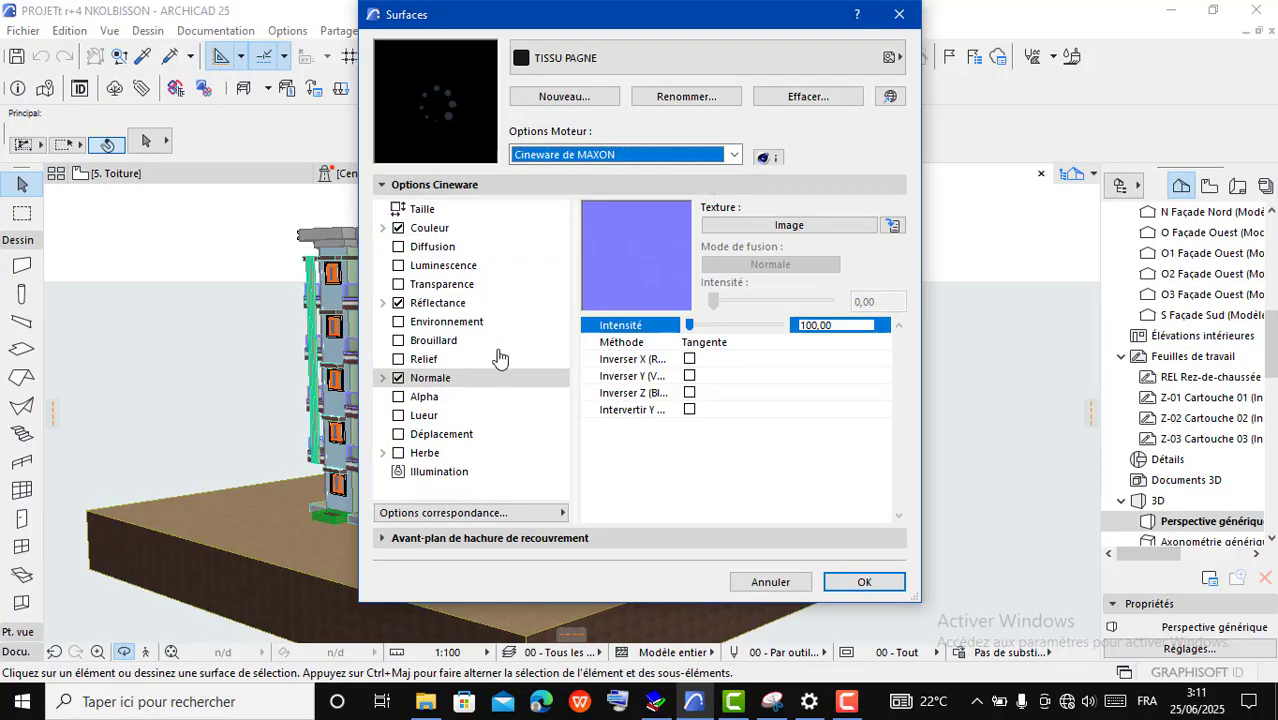
pyautogui.click(474, 513)
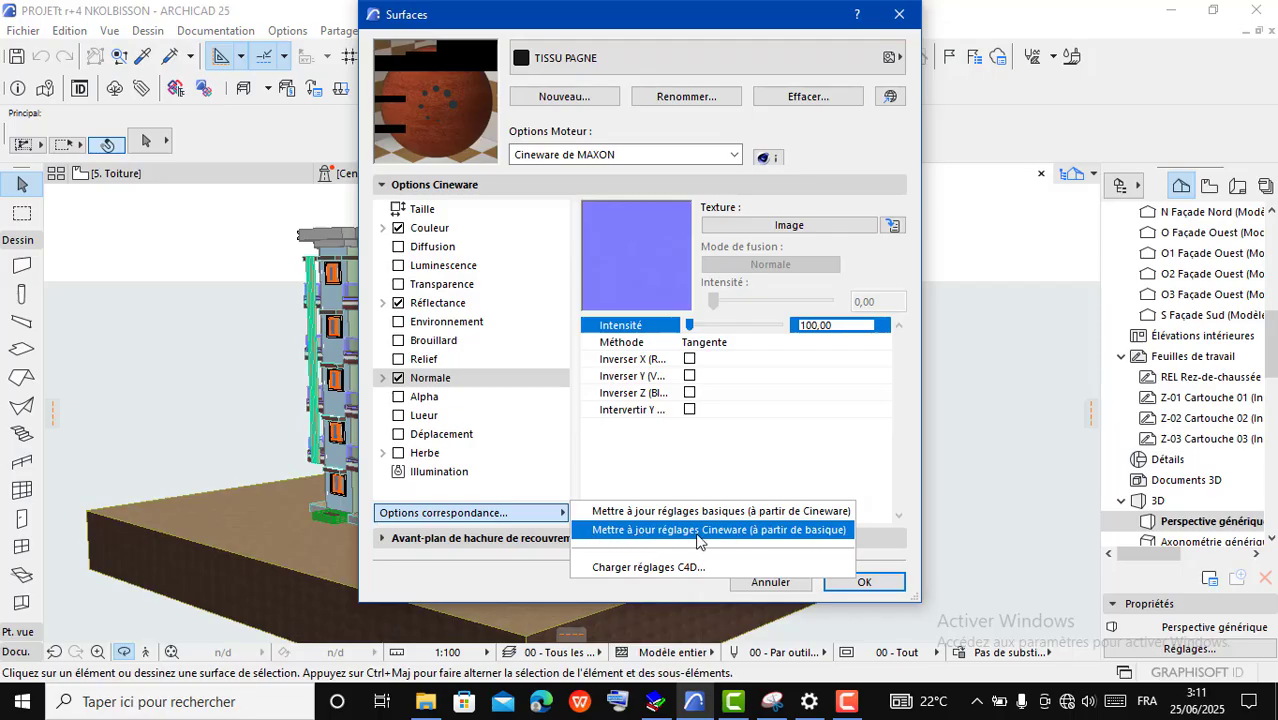
pyautogui.click(767, 530)
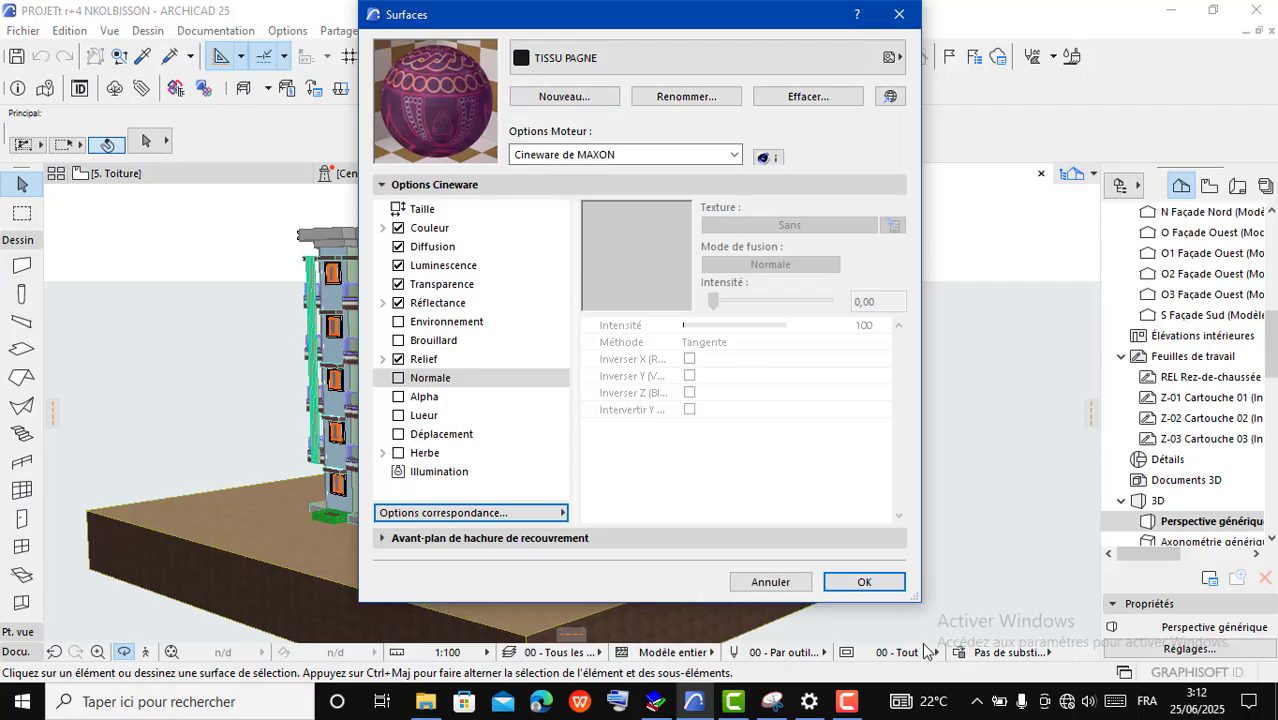
pyautogui.click(865, 582)
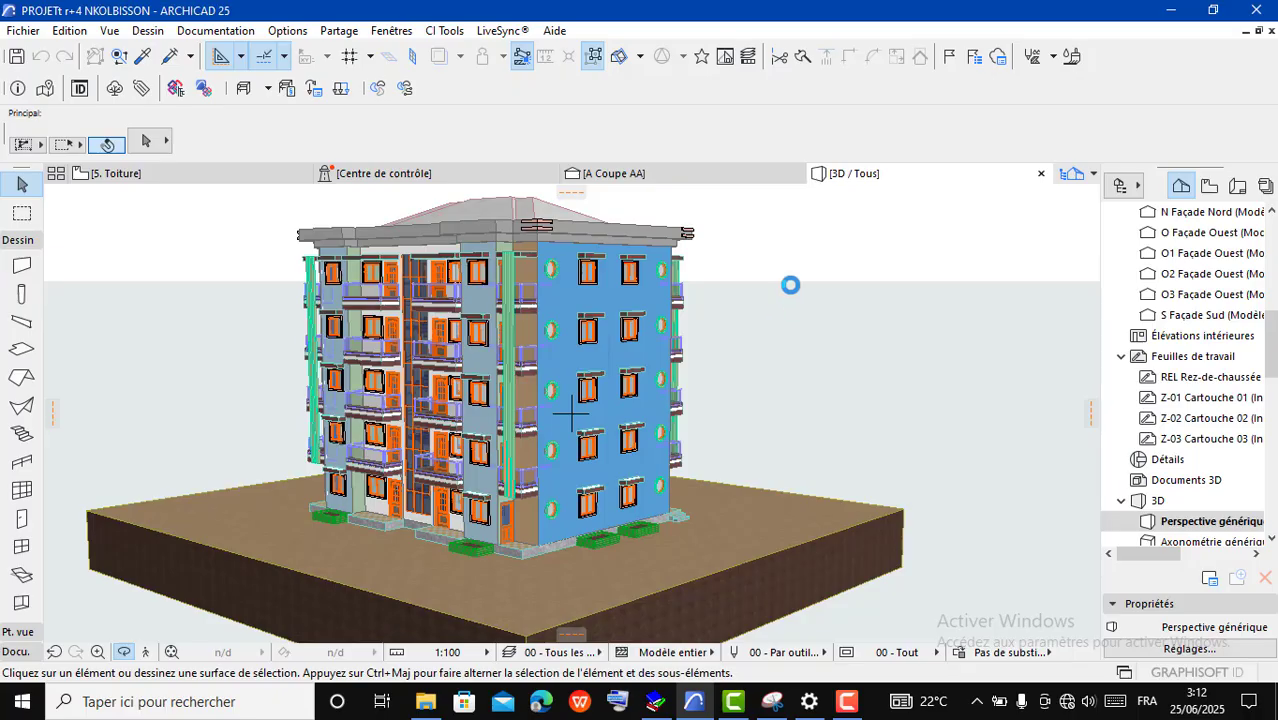
# Step: Start Peindre Surface and choose TISSU PAGNE from the project surfaces as the surface to paint with
pyautogui.scroll(4, 1015, 561)
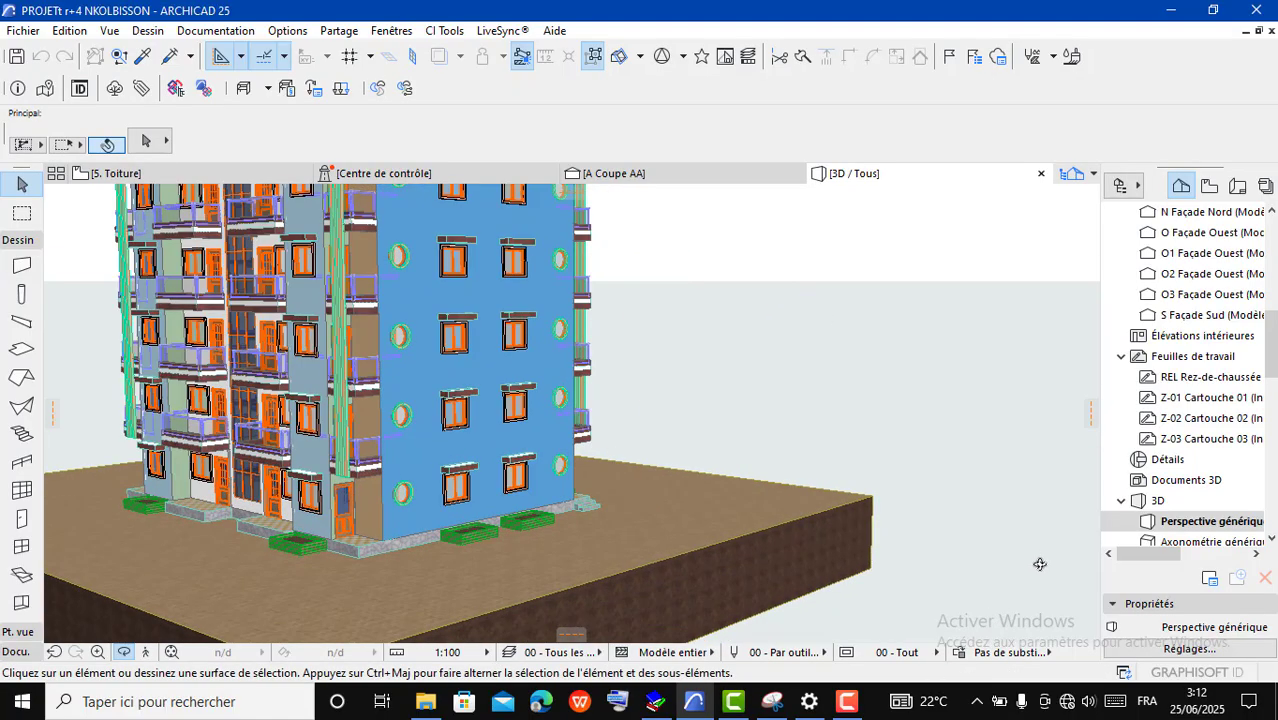
pyautogui.scroll(-5, 704, 560)
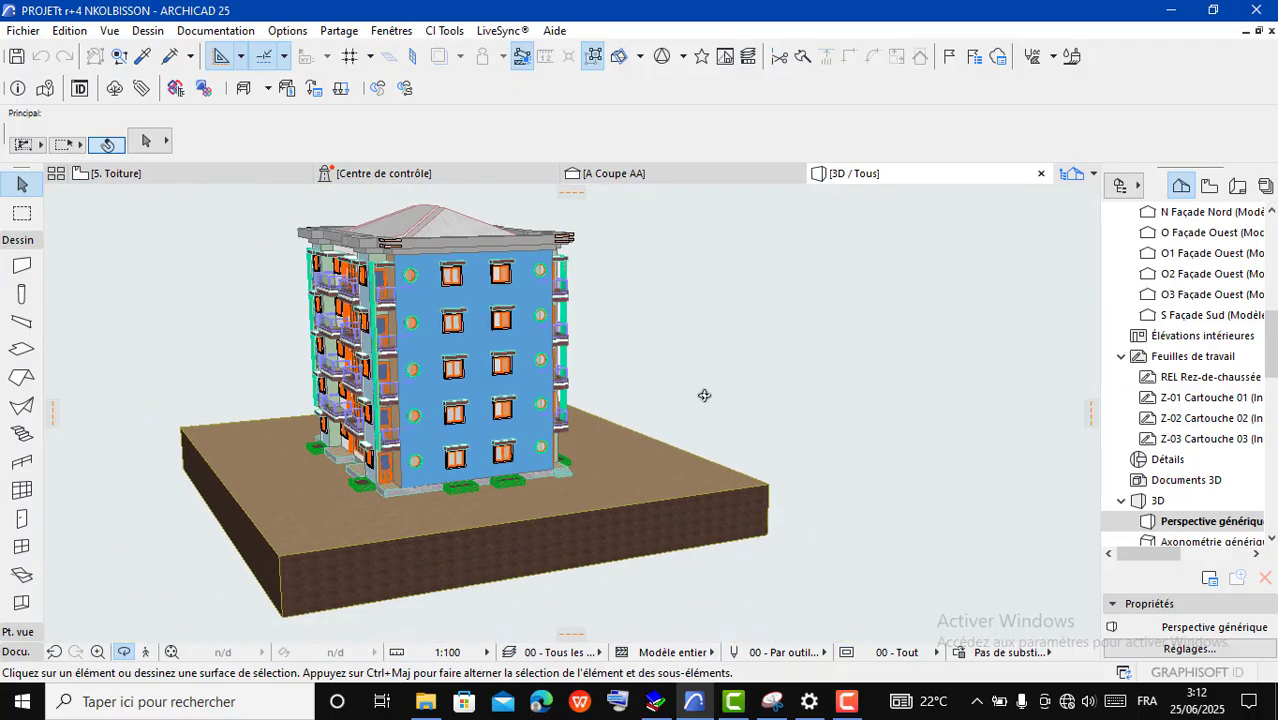
pyautogui.scroll(4, 476, 251)
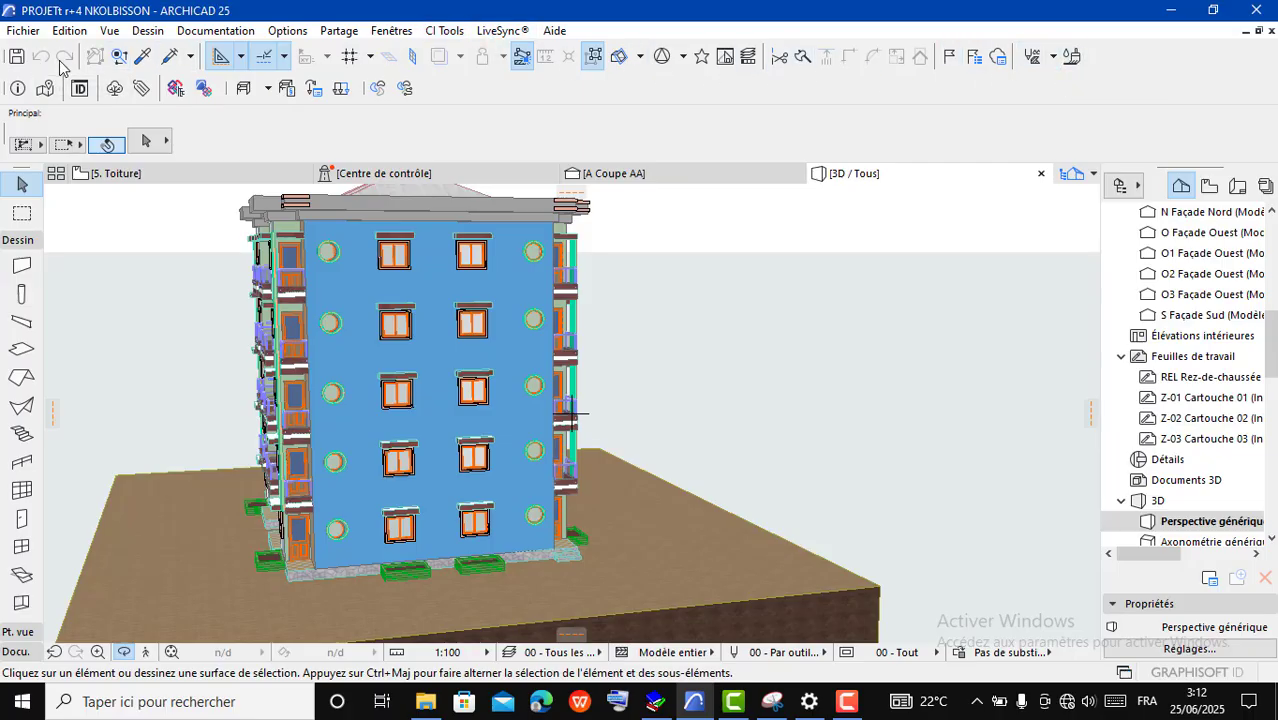
pyautogui.click(1068, 58)
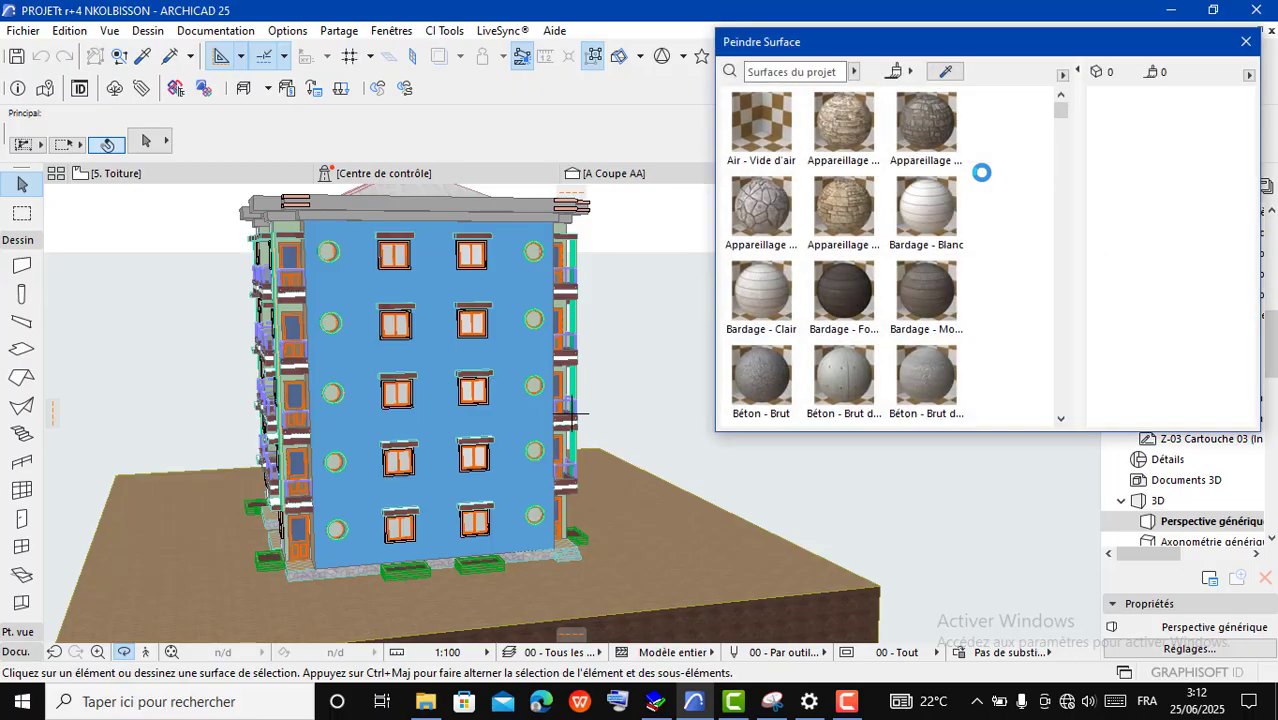
pyautogui.scroll(-3, 910, 250)
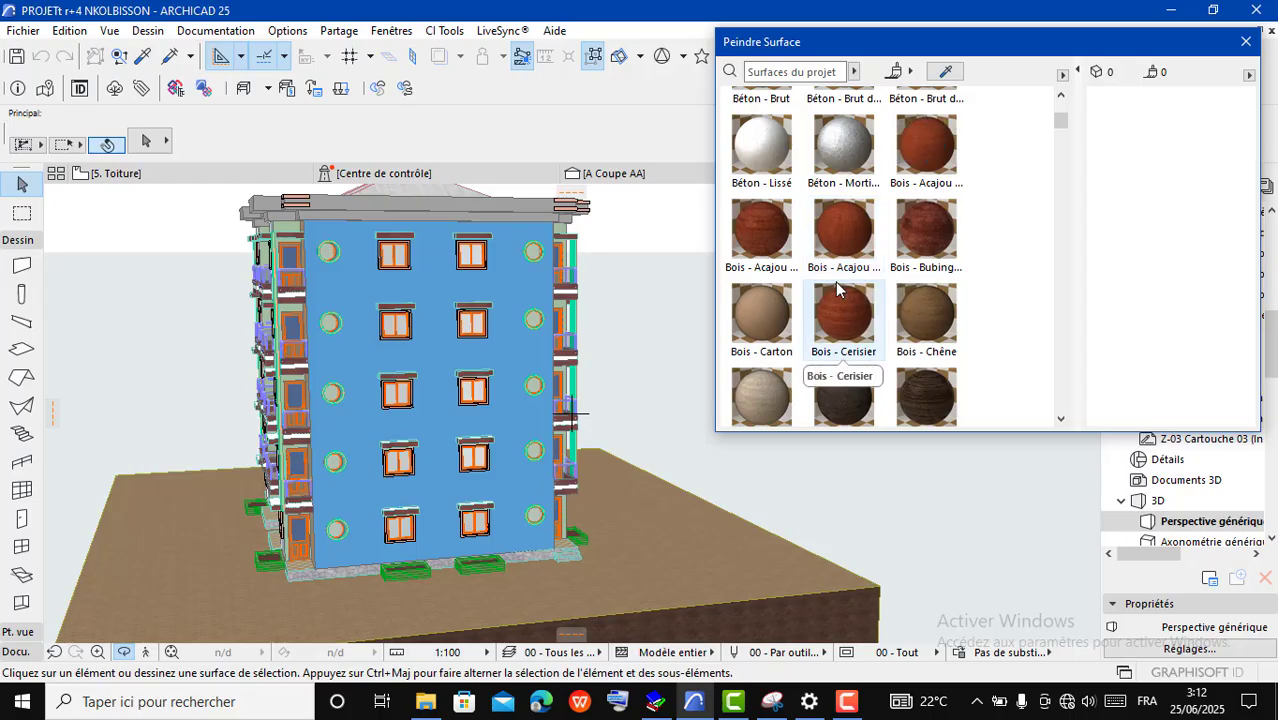
pyautogui.scroll(-3, 843, 292)
pyautogui.scroll(-3, 857, 303)
pyautogui.scroll(-6, 858, 305)
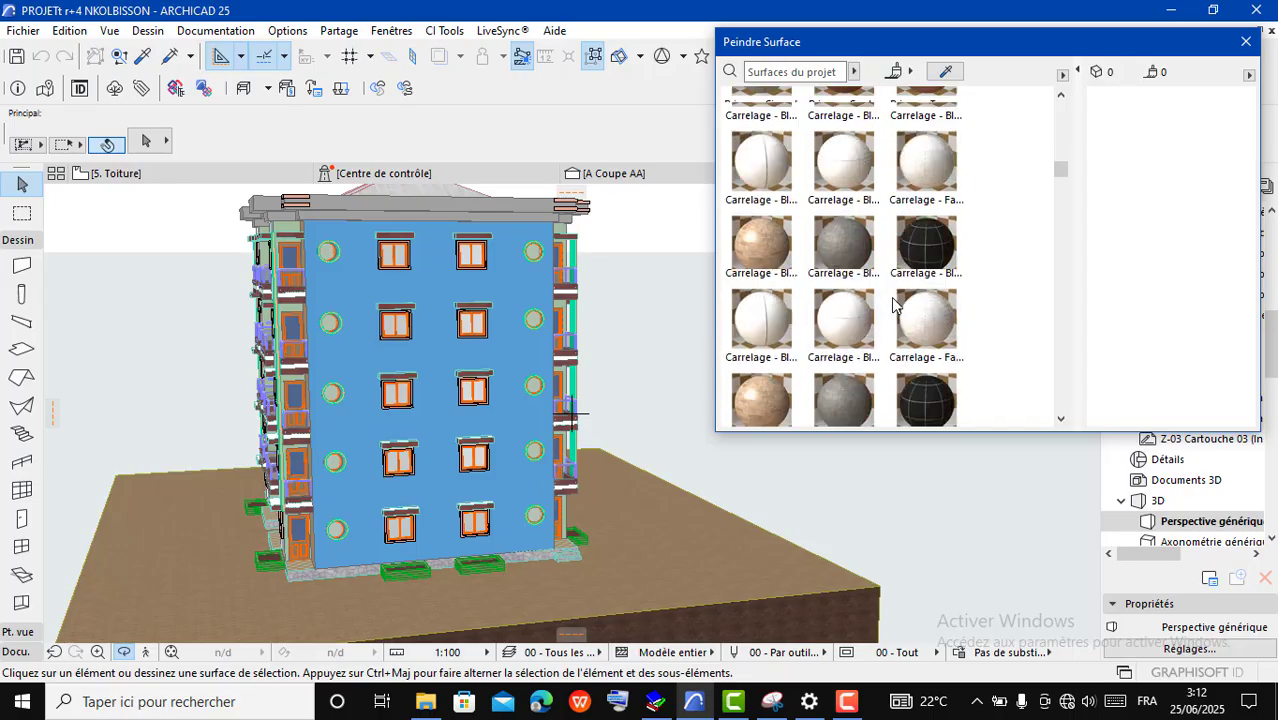
pyautogui.scroll(-12, 851, 330)
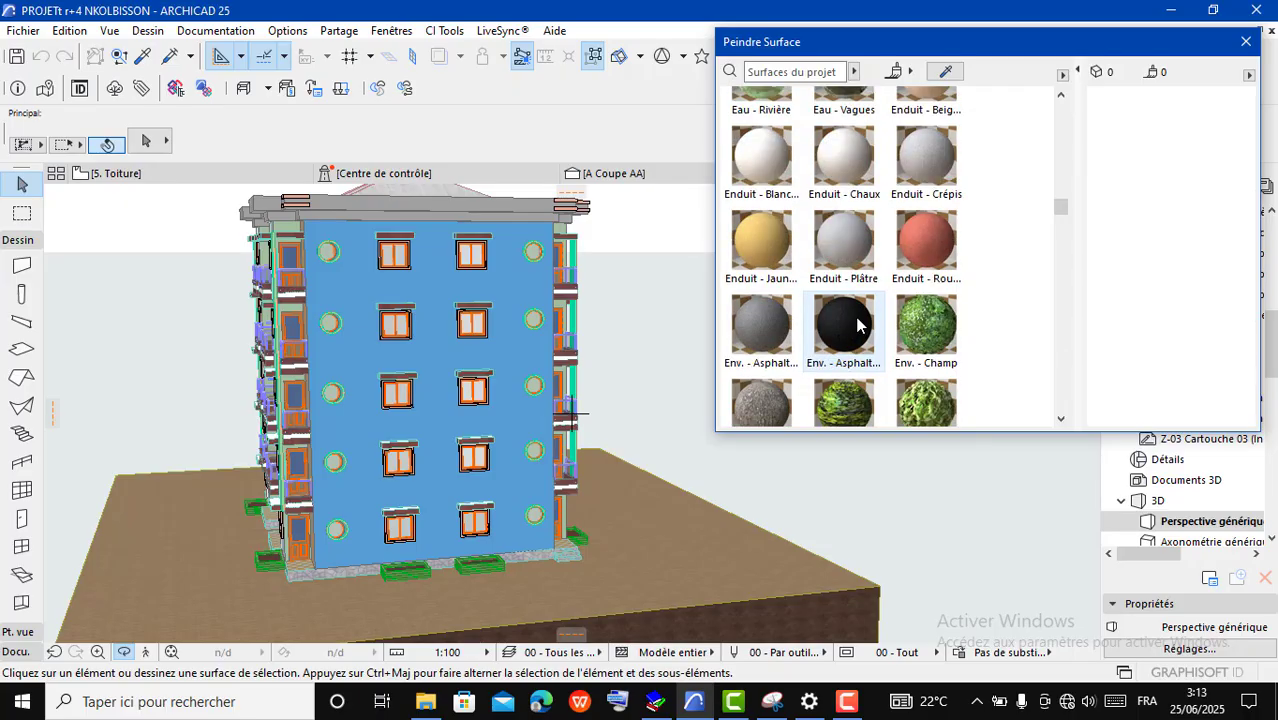
pyautogui.scroll(-15, 872, 300)
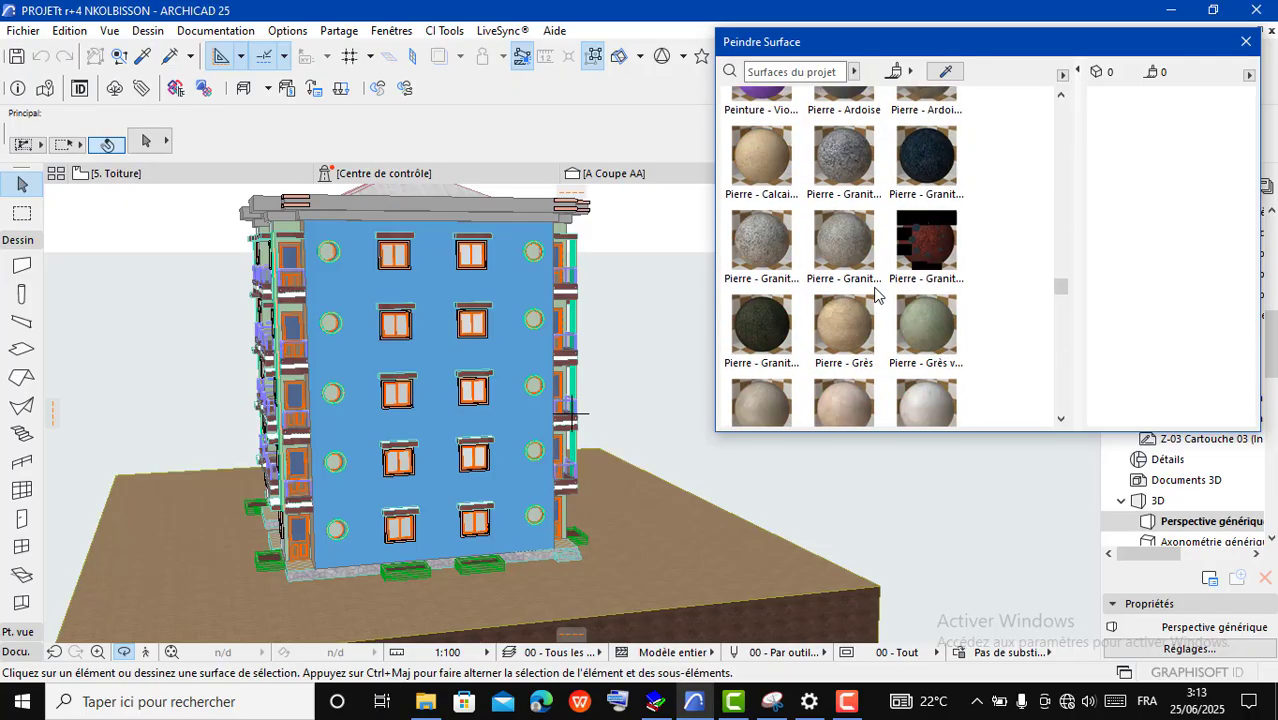
pyautogui.scroll(-4, 900, 292)
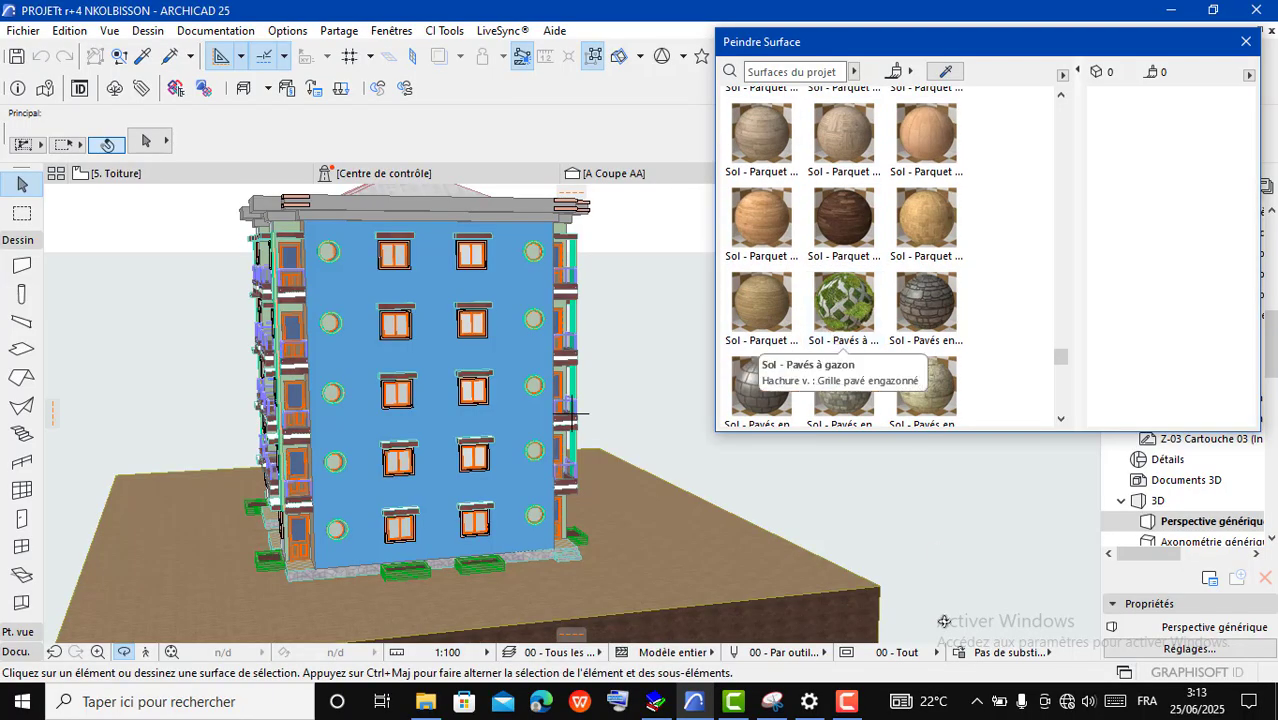
pyautogui.moveTo(862, 706)
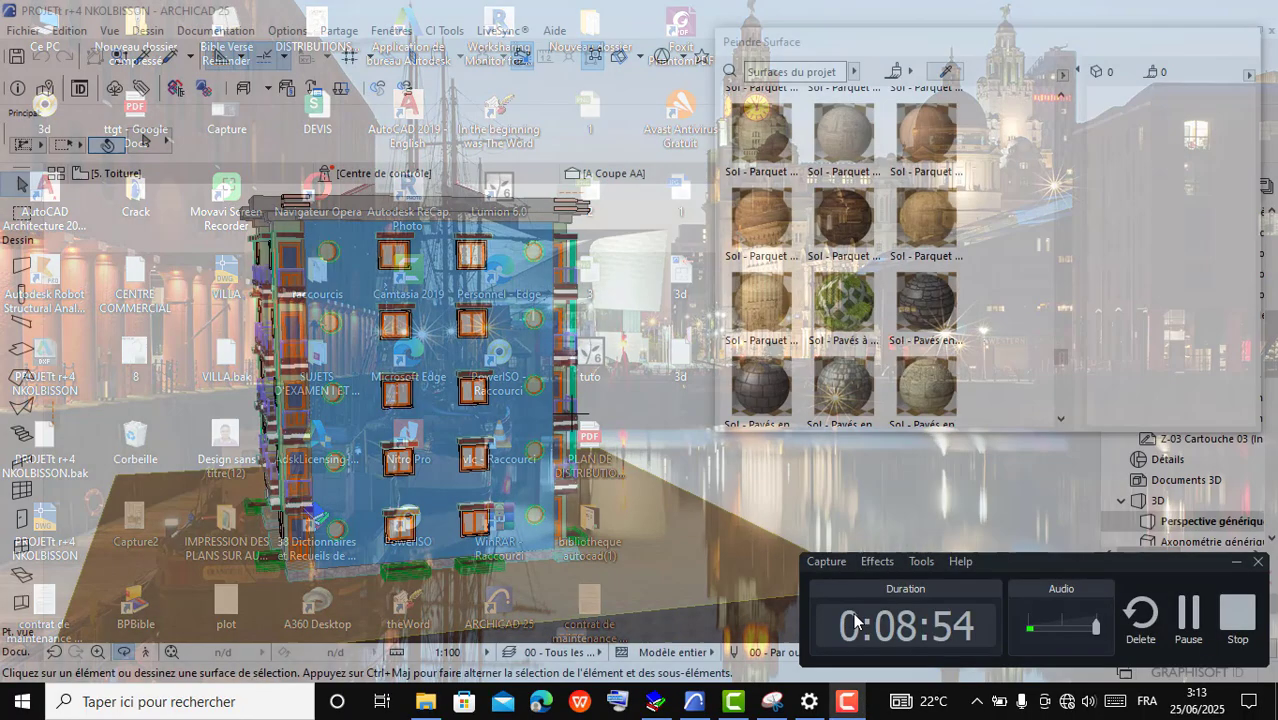
pyautogui.click(856, 640)
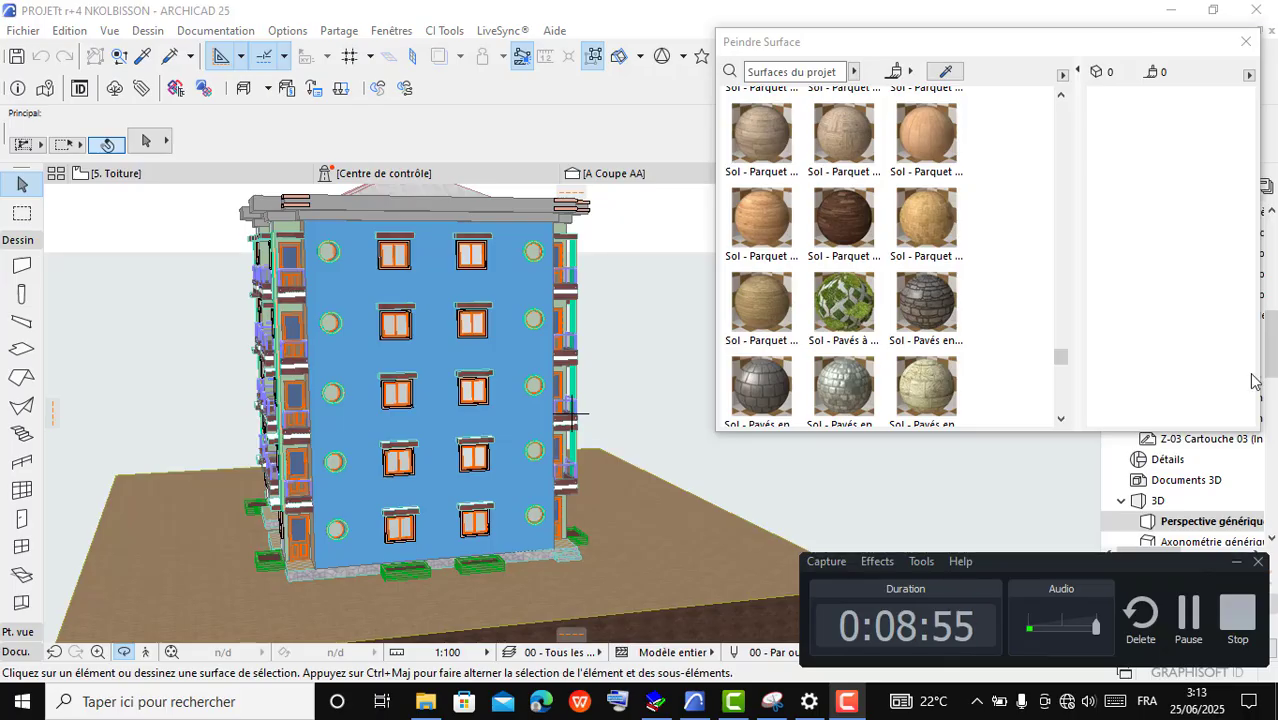
pyautogui.click(1236, 561)
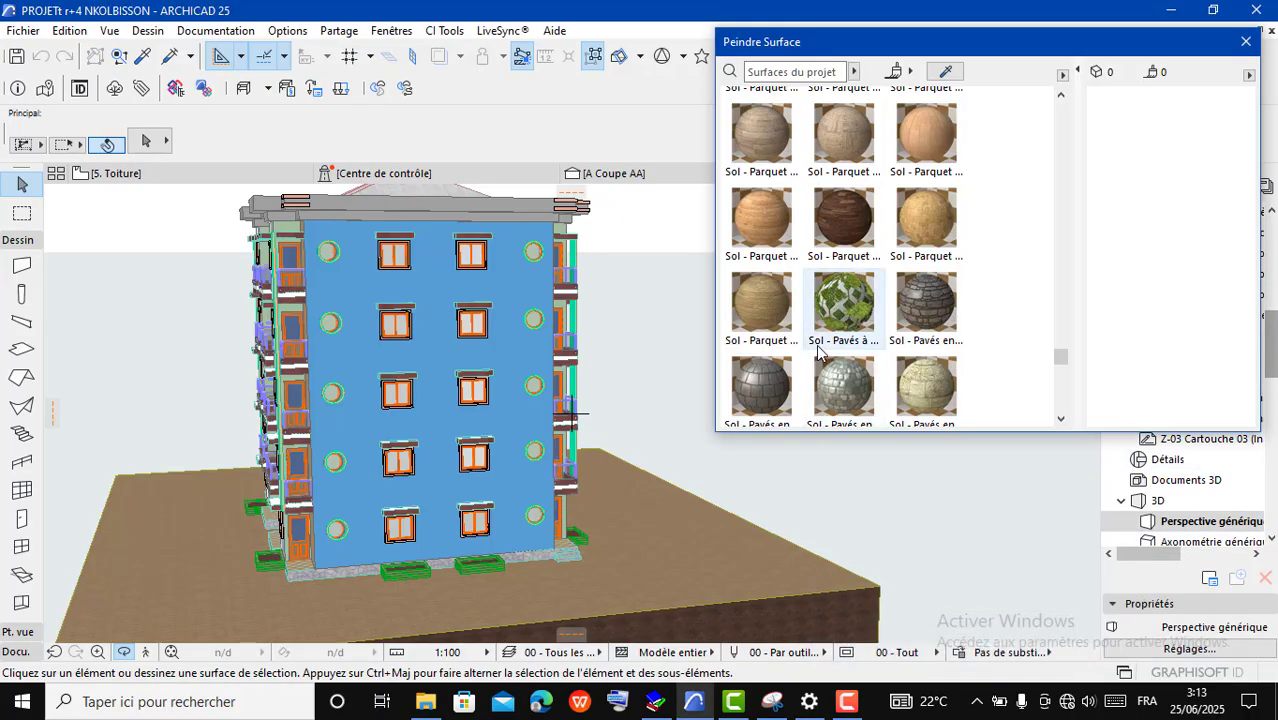
pyautogui.scroll(-5, 818, 350)
pyautogui.scroll(-3, 828, 338)
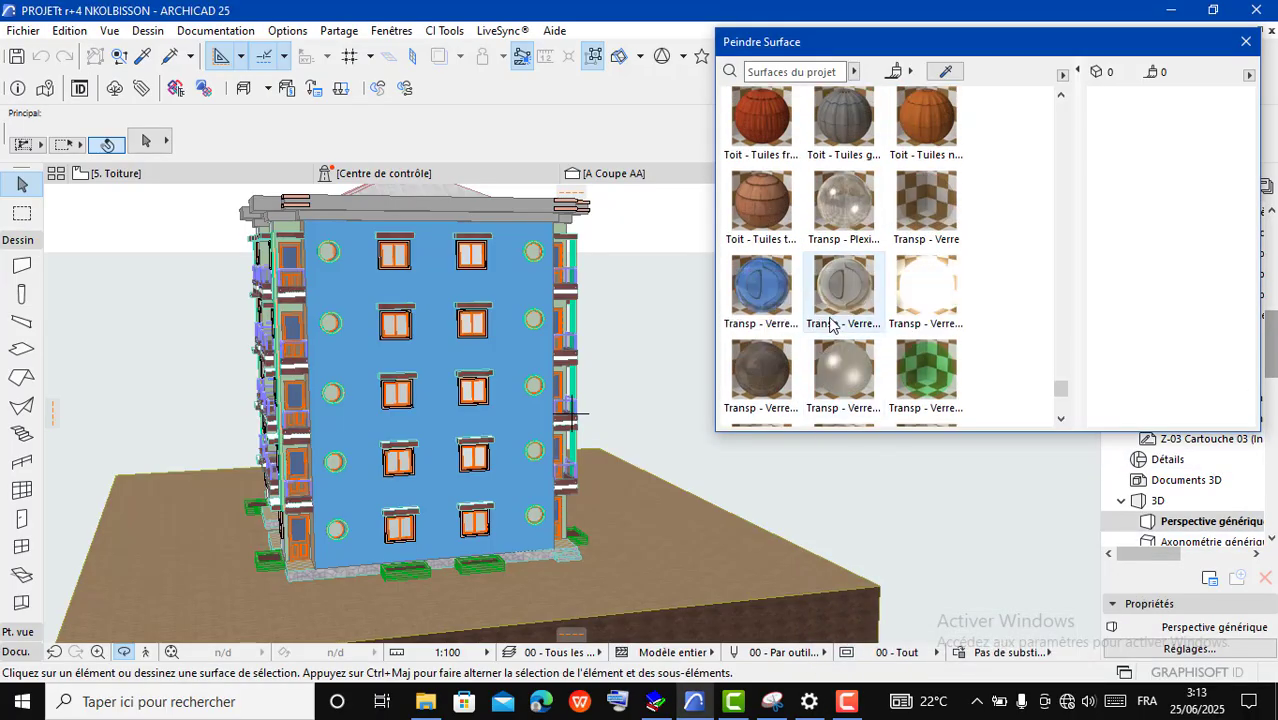
pyautogui.scroll(-3, 829, 323)
pyautogui.scroll(6, 805, 300)
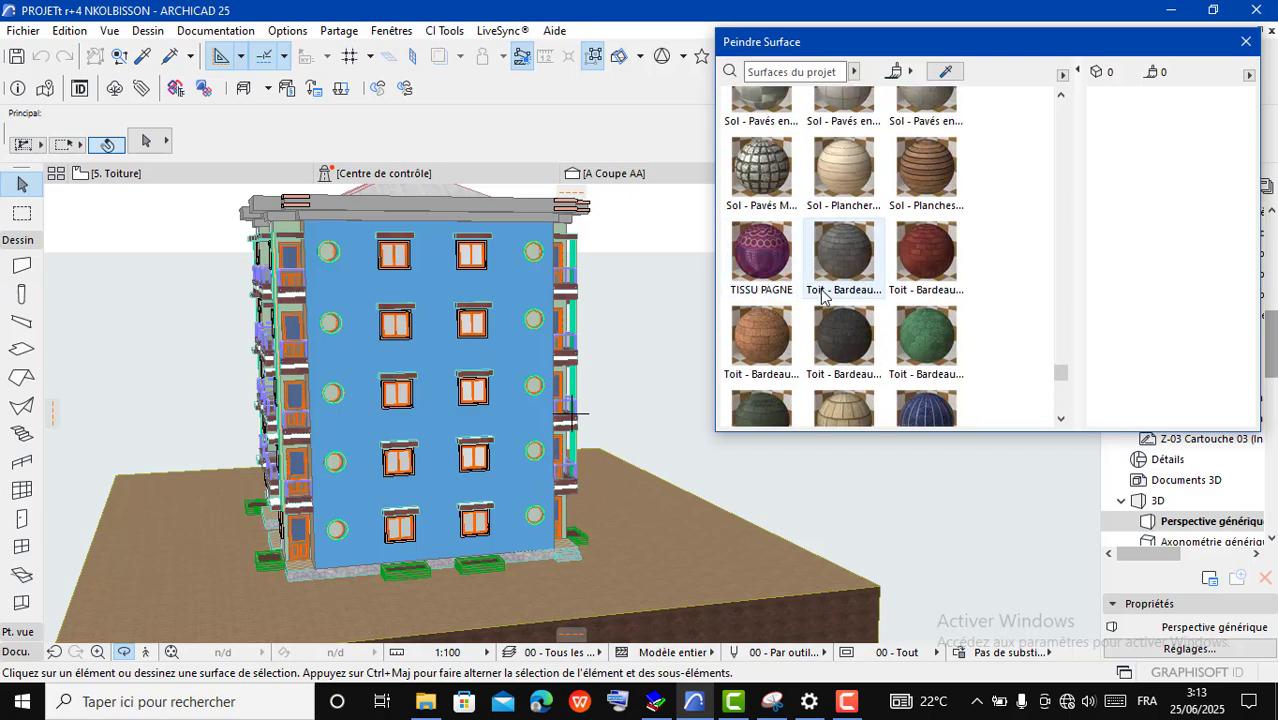
pyautogui.click(766, 262)
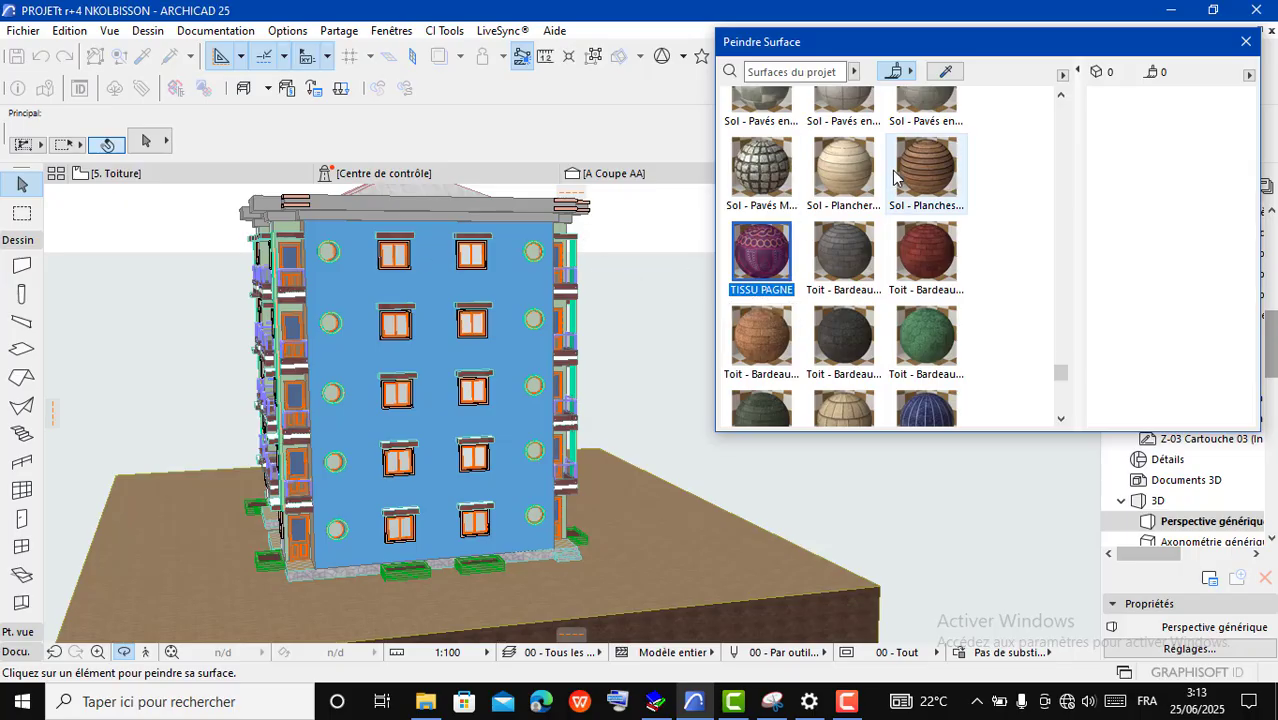
# Step: Paint the wall panel around the top-floor rectangular window nearest the balconies on the blue facade's right with TISSU PAGNE
pyautogui.scroll(2, 513, 250)
pyautogui.scroll(1, 508, 253)
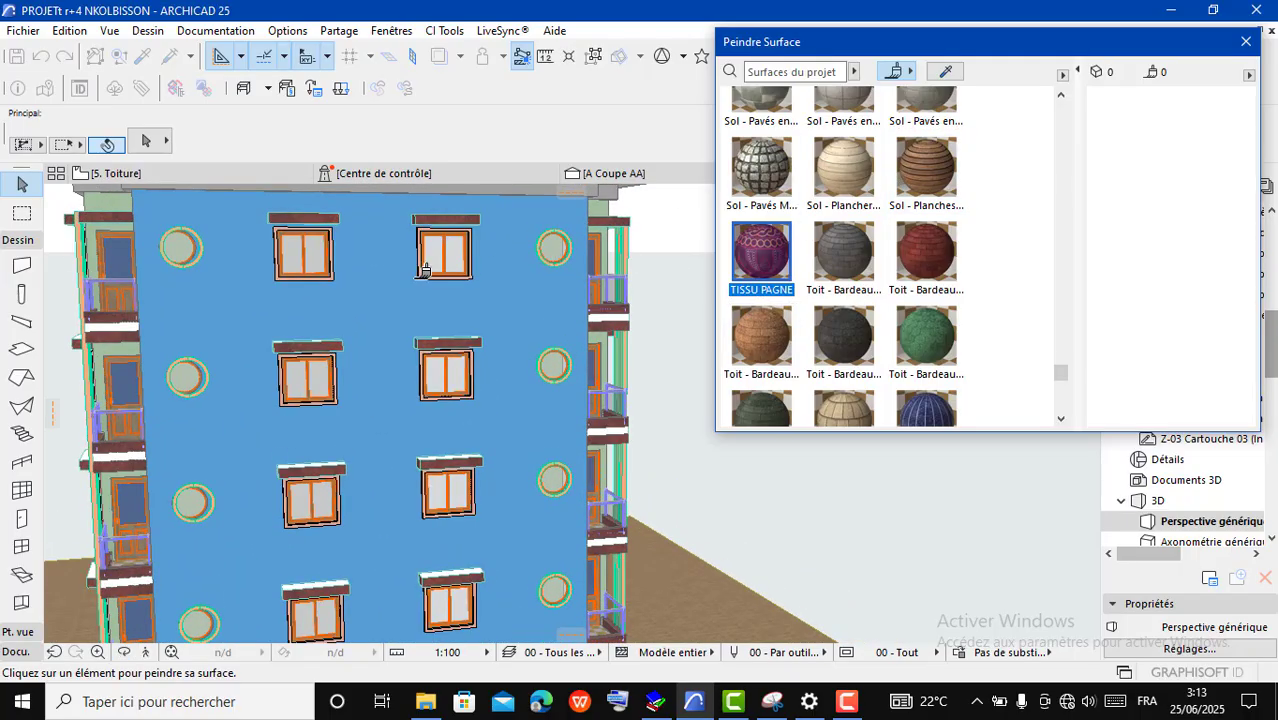
pyautogui.click(395, 245)
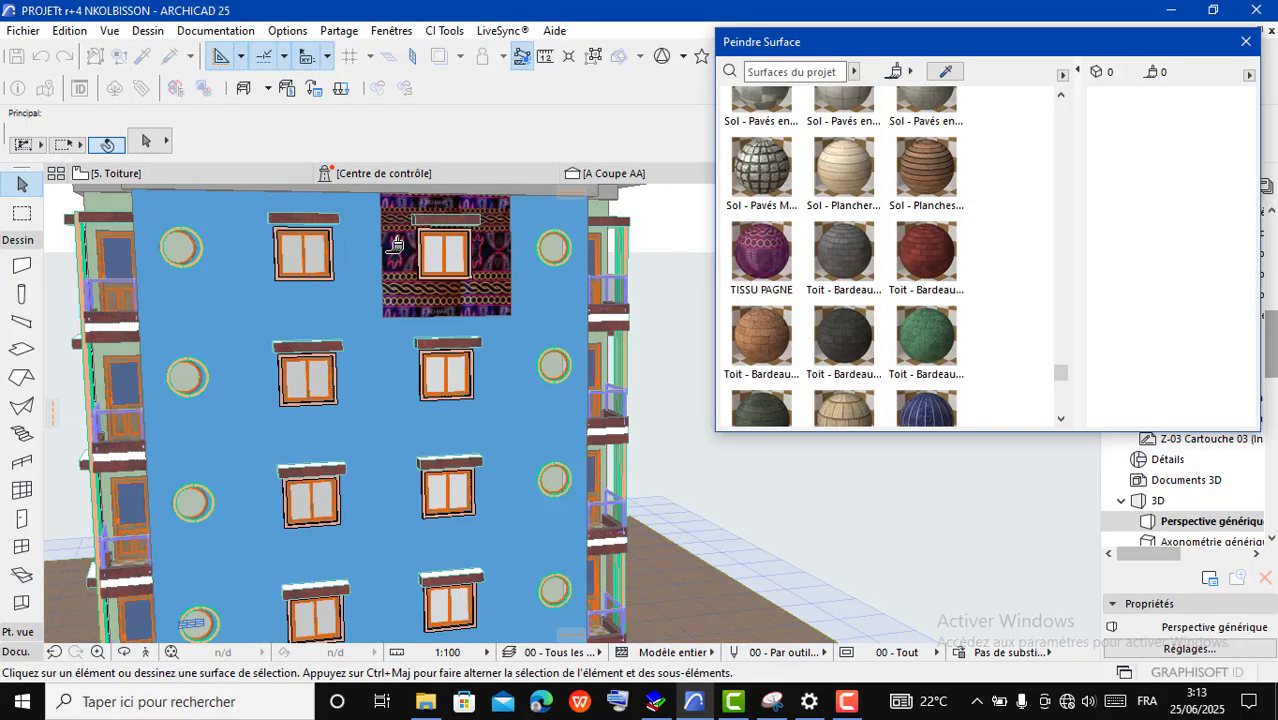
pyautogui.scroll(2, 548, 220)
pyautogui.scroll(-5, 584, 296)
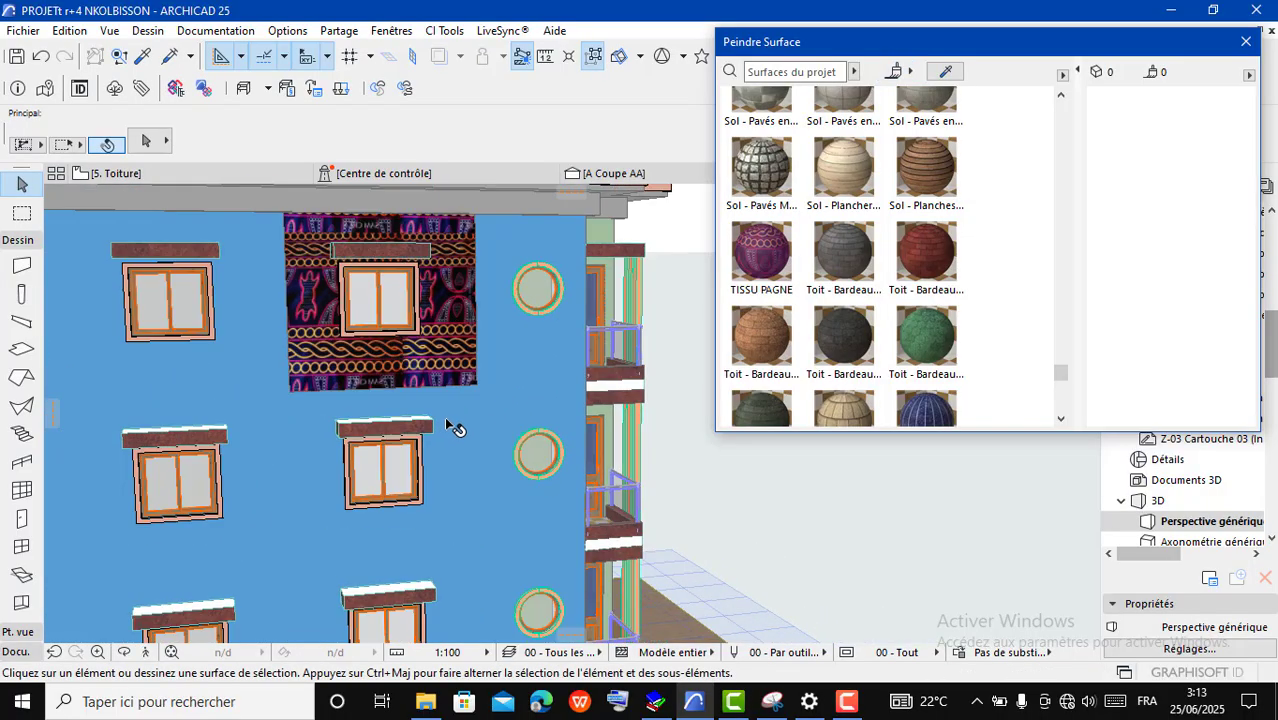
pyautogui.scroll(5, 447, 288)
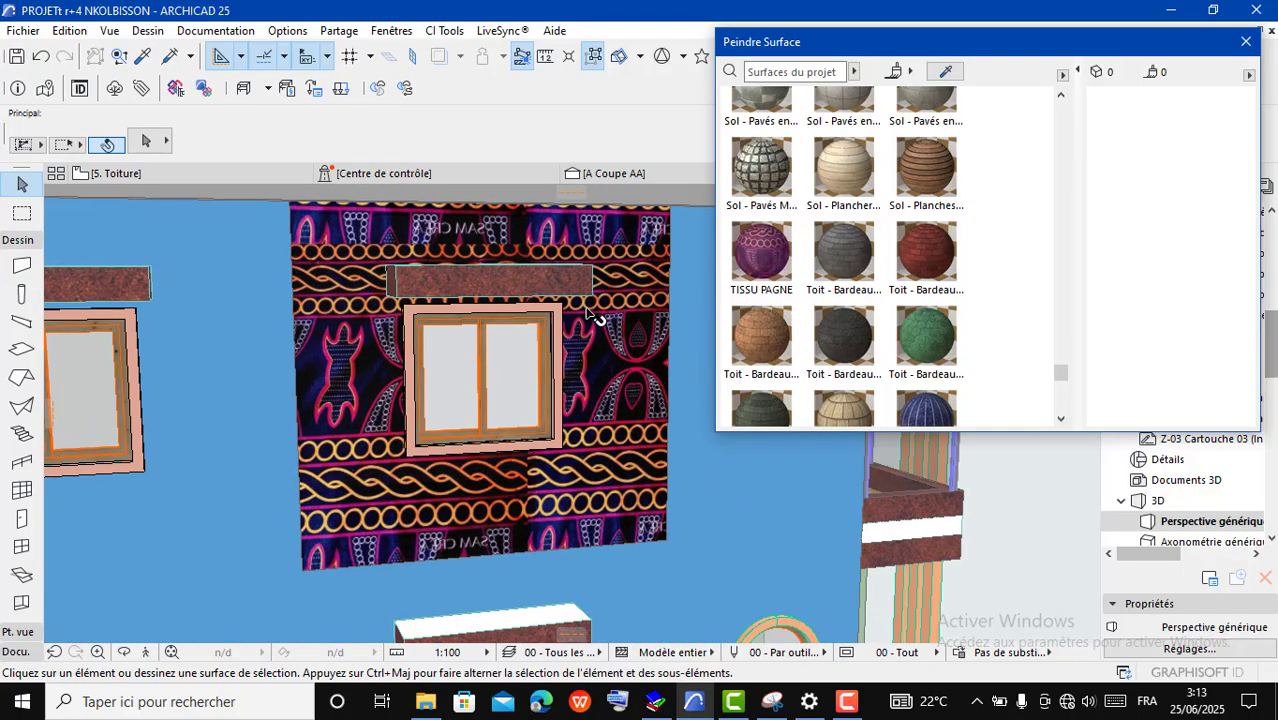
pyautogui.scroll(-6, 442, 359)
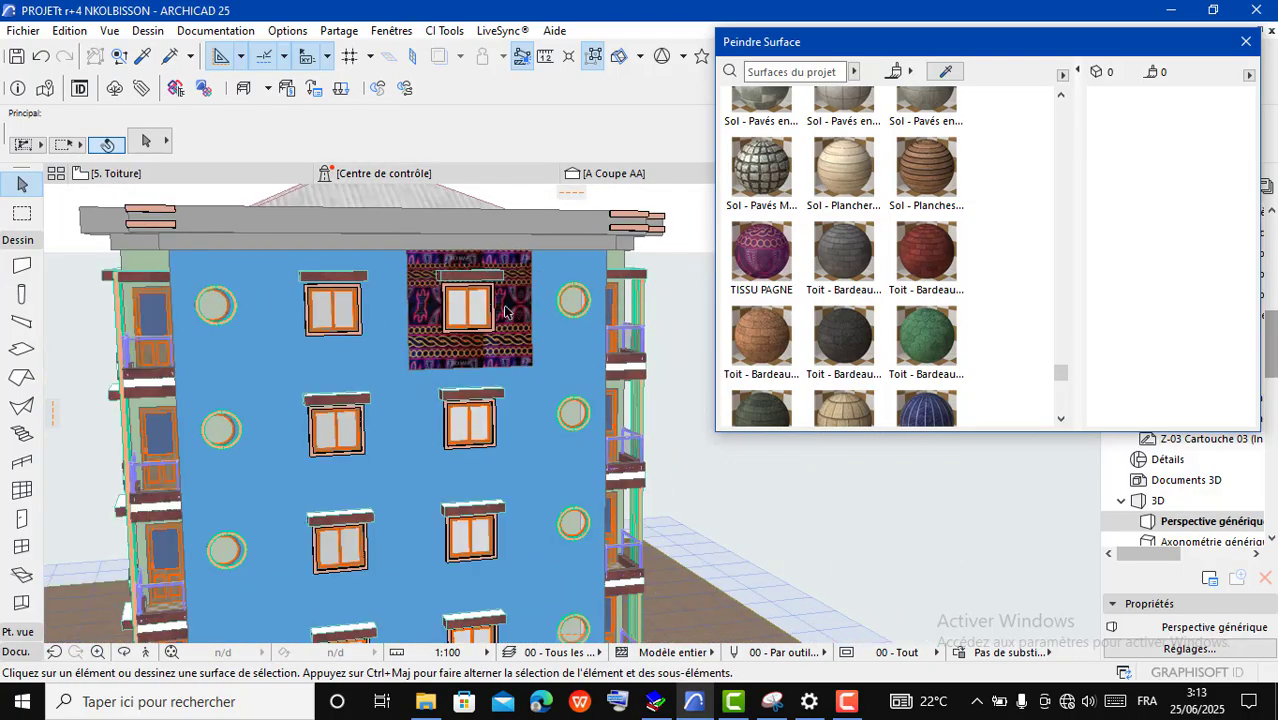
pyautogui.scroll(-4, 505, 312)
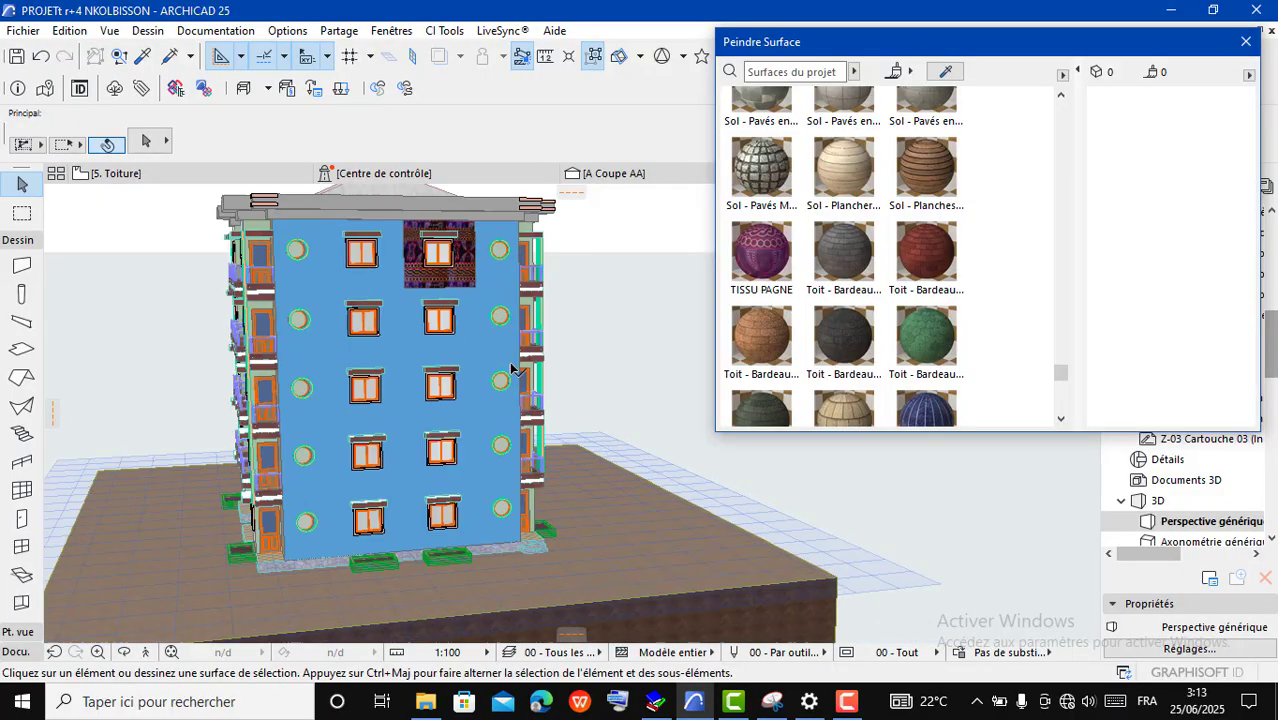
pyautogui.scroll(3, 514, 248)
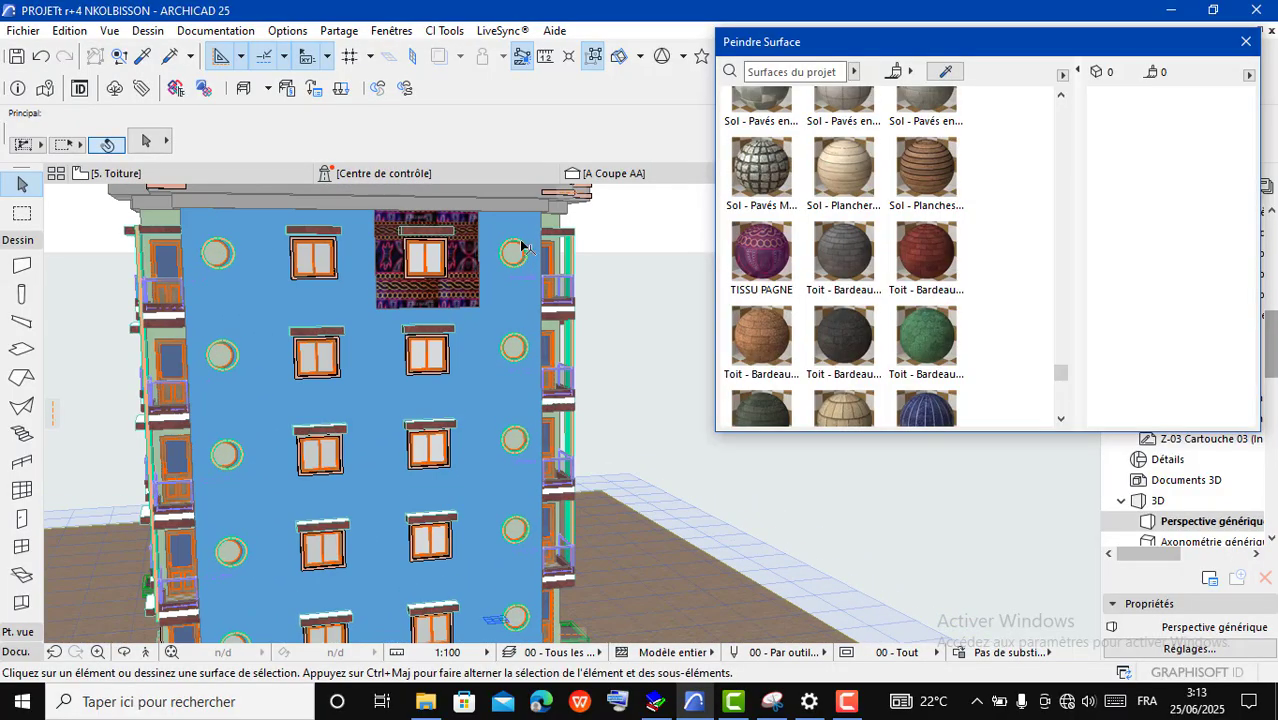
pyautogui.click(465, 288)
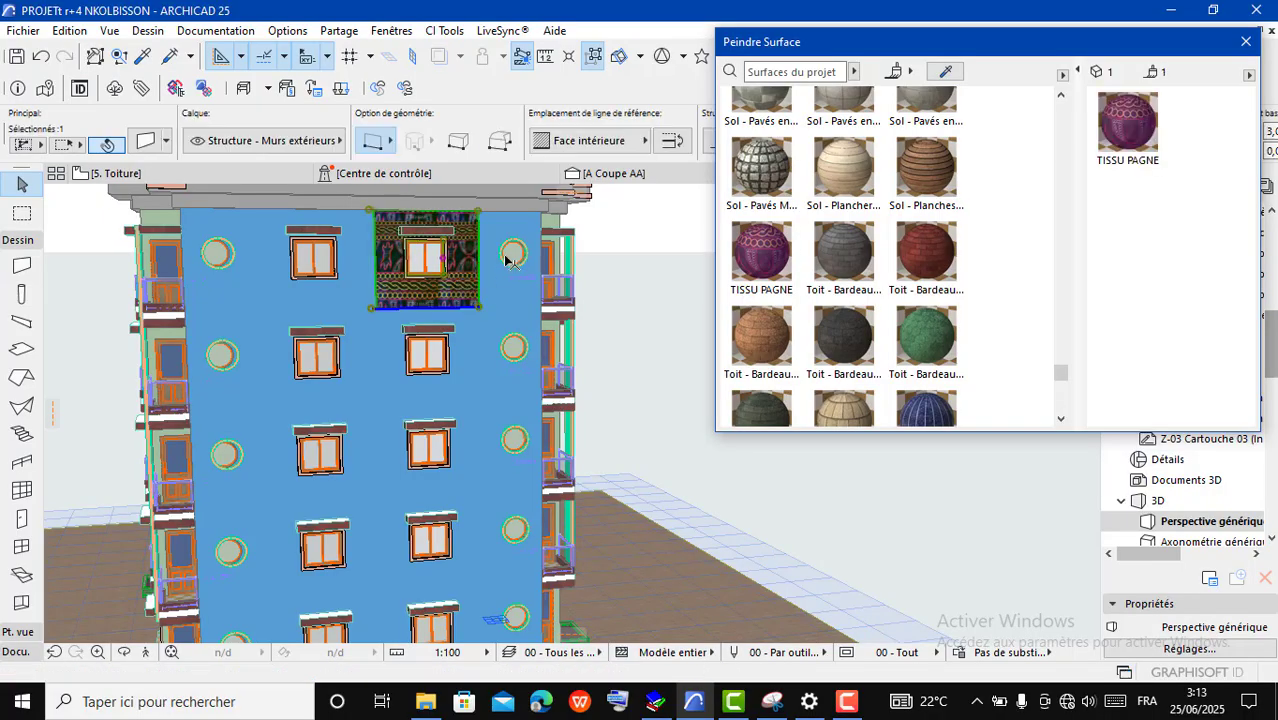
pyautogui.press('Delete')
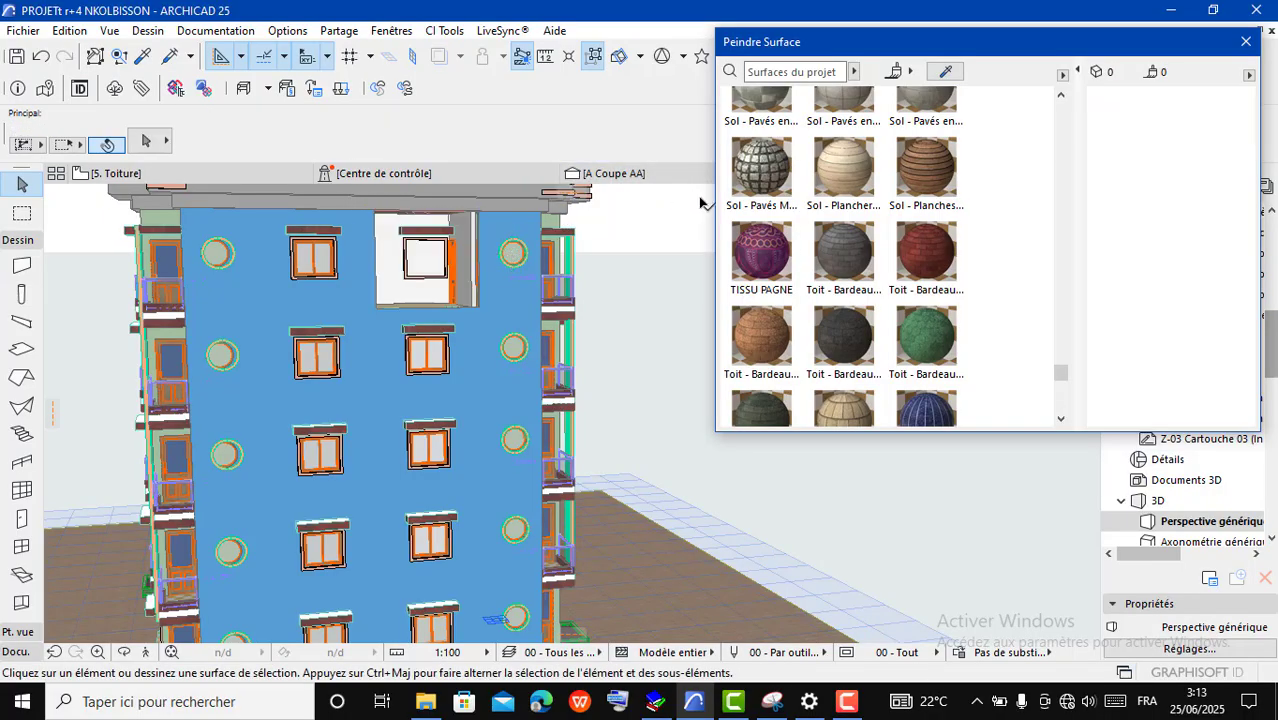
pyautogui.click(41, 58)
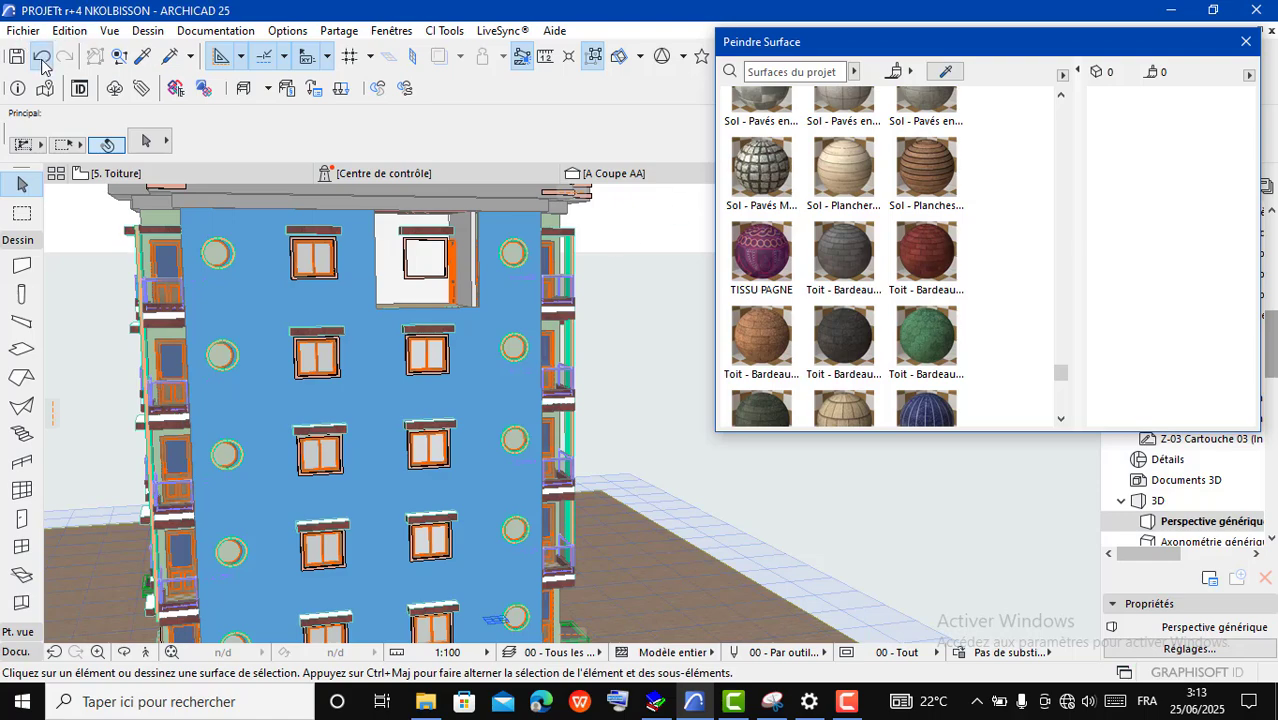
pyautogui.click(674, 243)
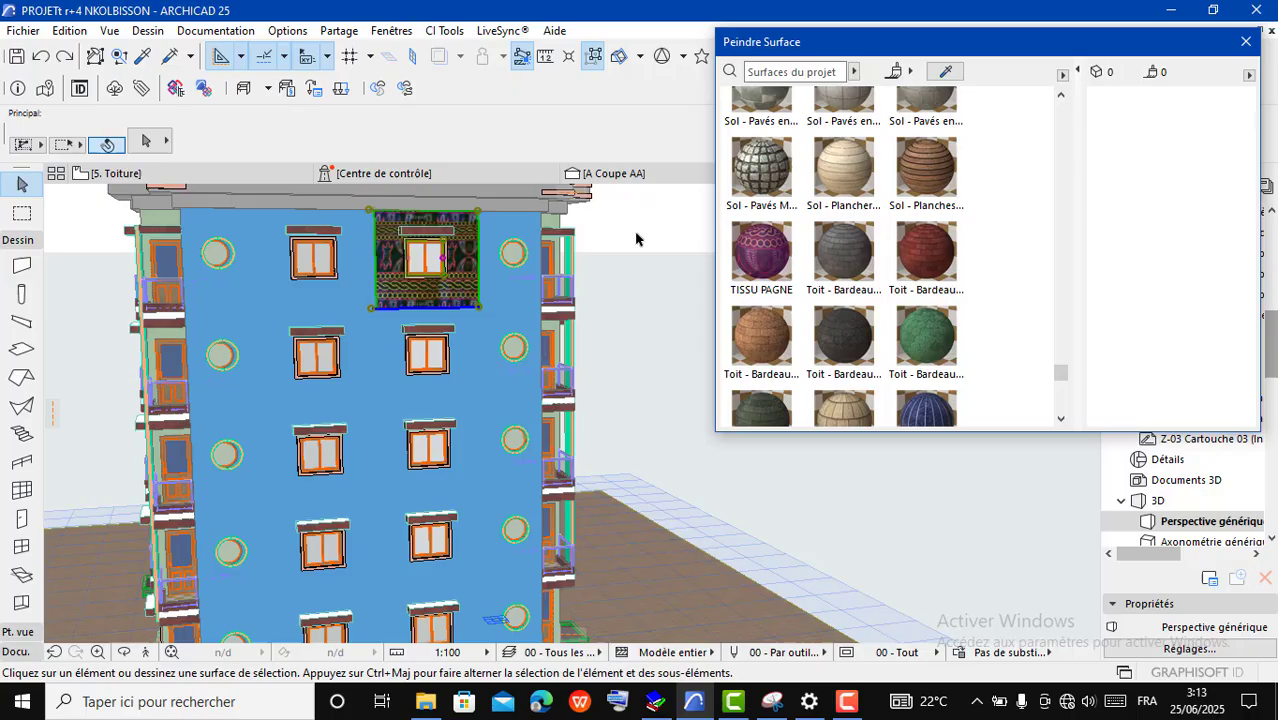
# Step: Undo the top-floor panel's TISSU PAGNE paint and select the upper two floors' rectangular-window wall panels plus the second-highest floor's right round-window panel
pyautogui.click(255, 250)
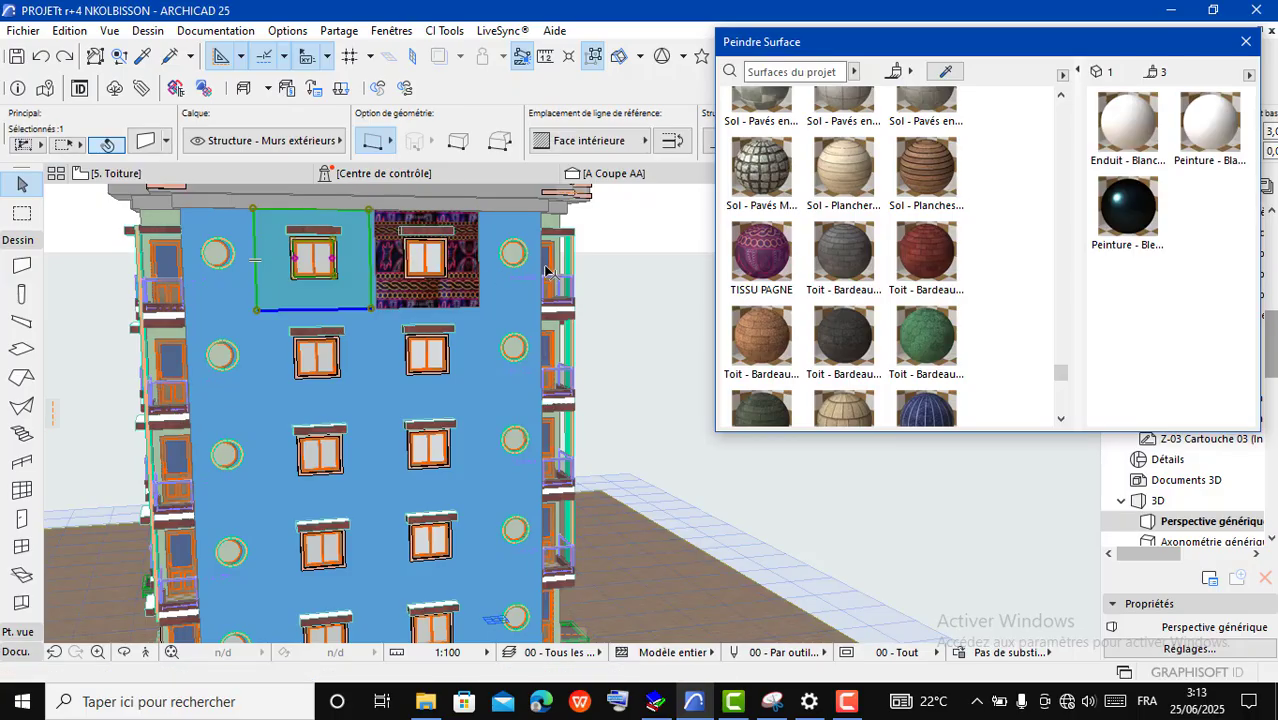
pyautogui.click(42, 60)
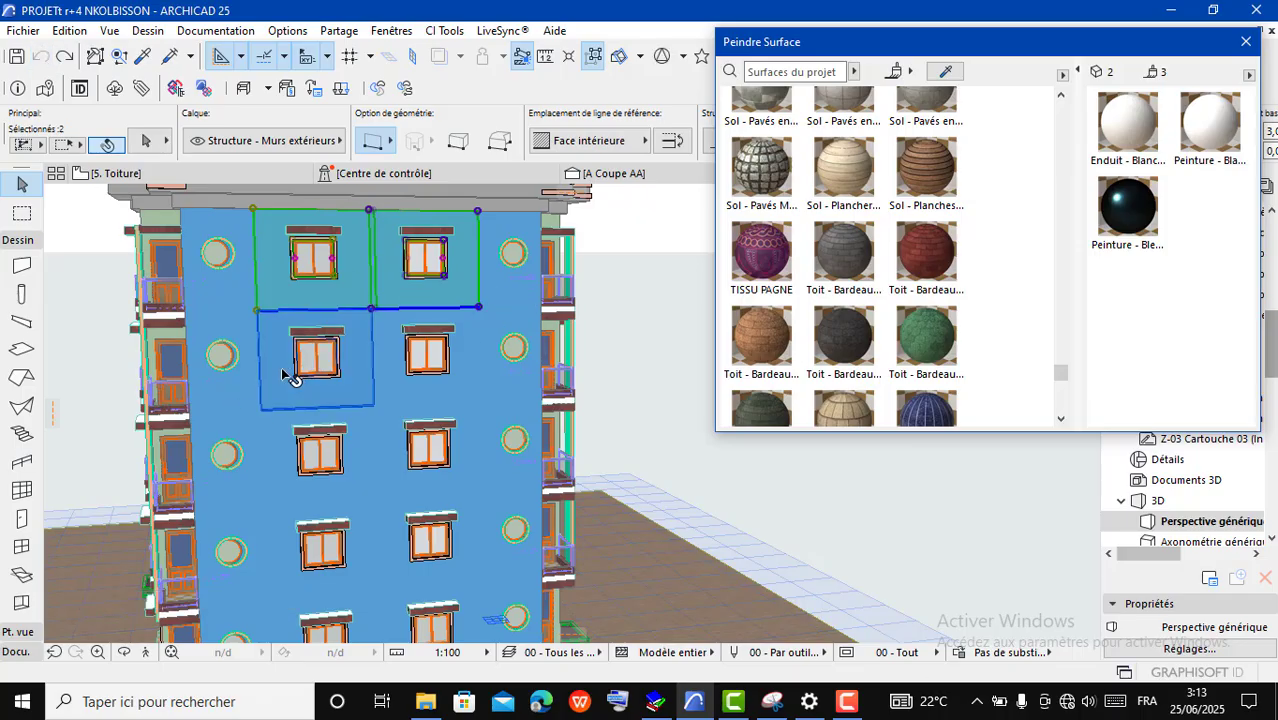
pyautogui.keyDown('shift'); pyautogui.click(328, 377); pyautogui.keyUp('shift')
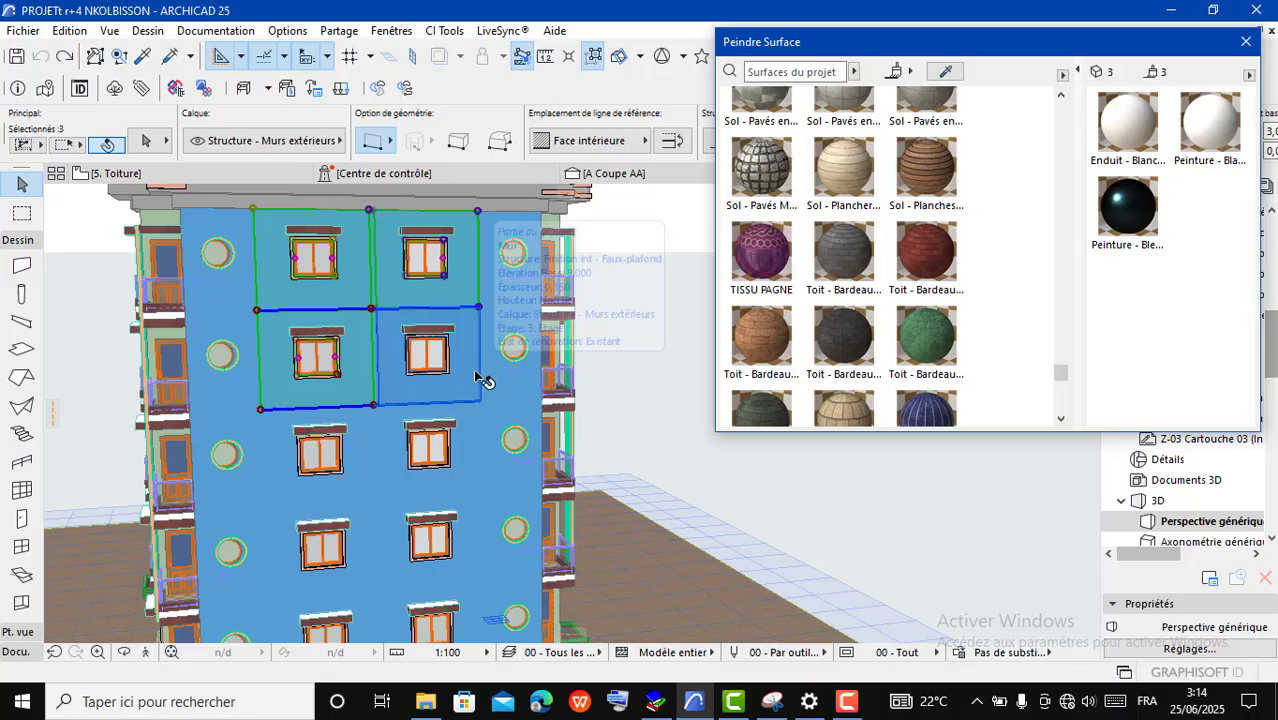
pyautogui.keyDown('shift'); pyautogui.click(499, 372); pyautogui.keyUp('shift')
pyautogui.keyDown('shift'); pyautogui.click(436, 394); pyautogui.keyUp('shift')
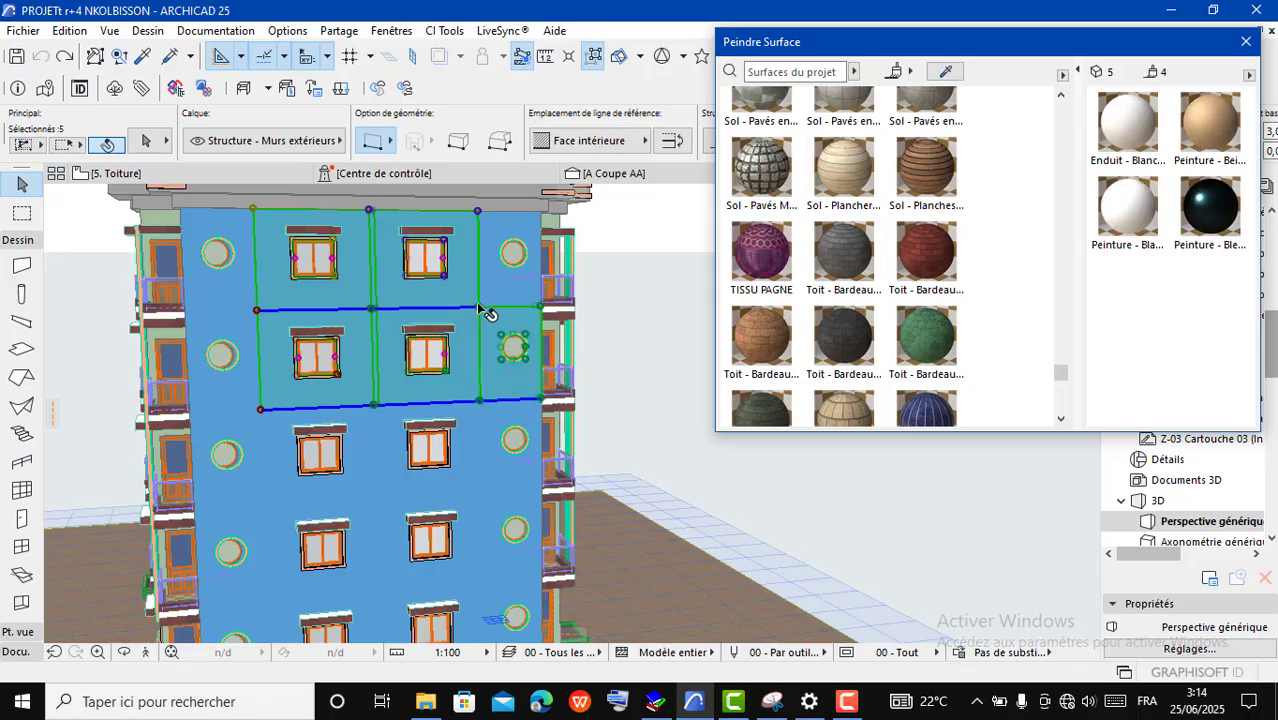
# Step: Add the middle floor's rectangular-window and right round-window panels and the top right round-window panel to the selection, deselecting the round-window panel between them
pyautogui.scroll(-5, 448, 251)
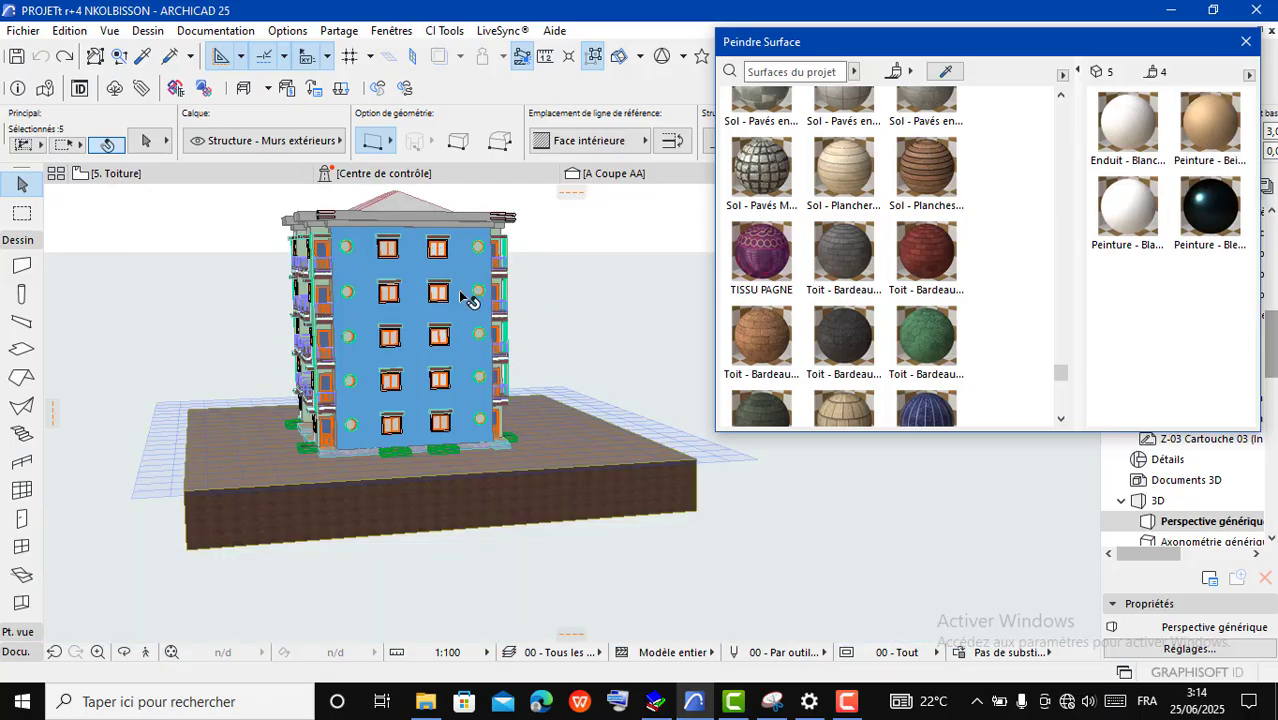
pyautogui.scroll(3, 490, 281)
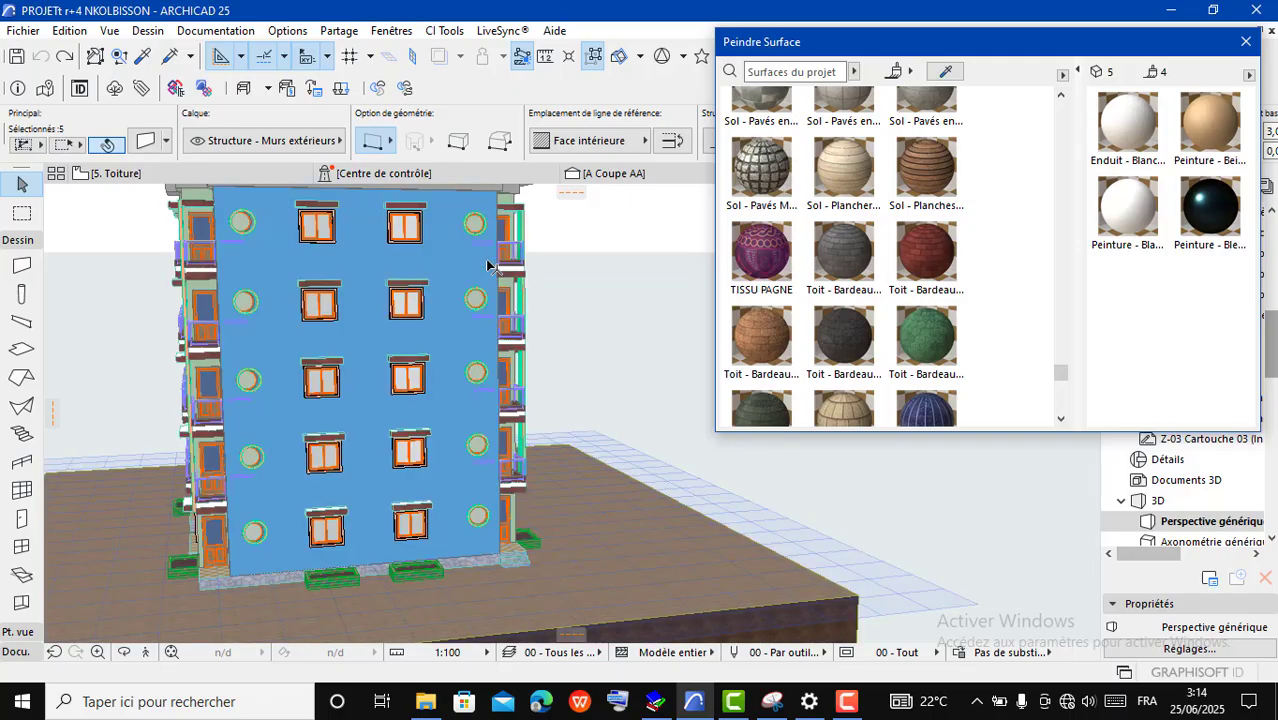
pyautogui.keyDown('shift'); pyautogui.click(296, 380); pyautogui.keyUp('shift')
pyautogui.keyDown('shift'); pyautogui.click(456, 386); pyautogui.keyUp('shift')
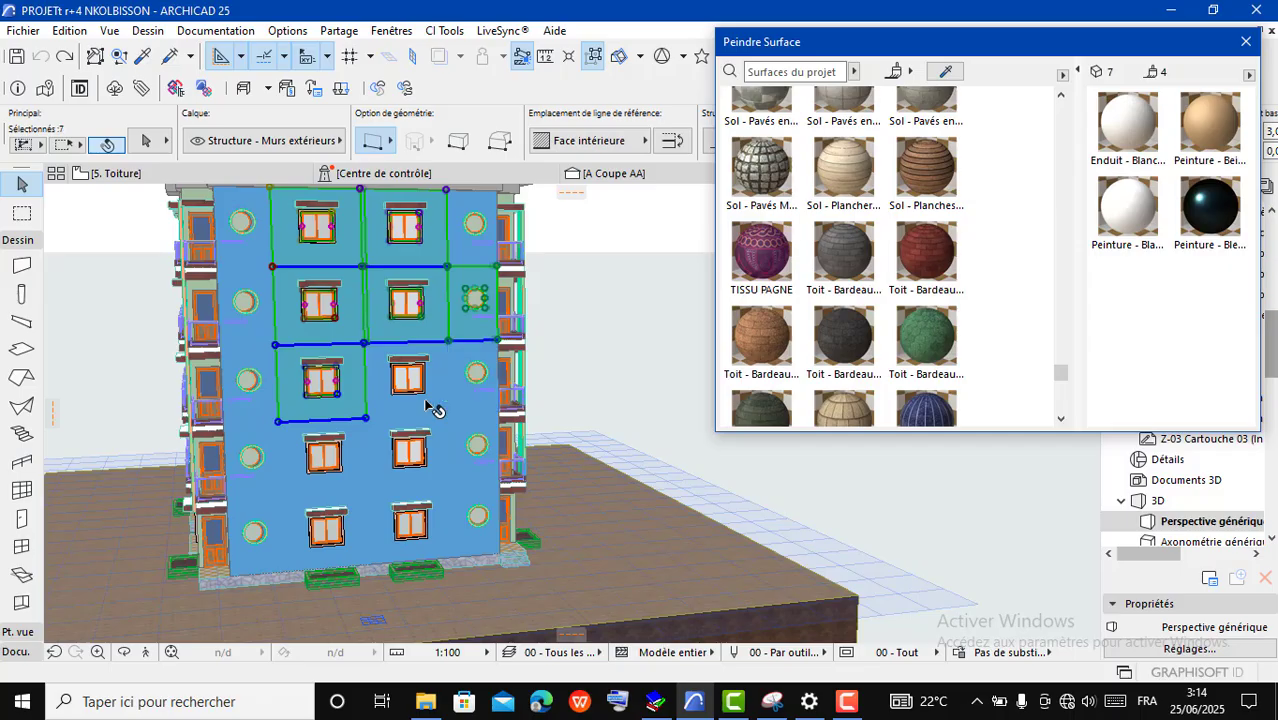
pyautogui.keyDown('shift'); pyautogui.click(421, 403); pyautogui.keyUp('shift')
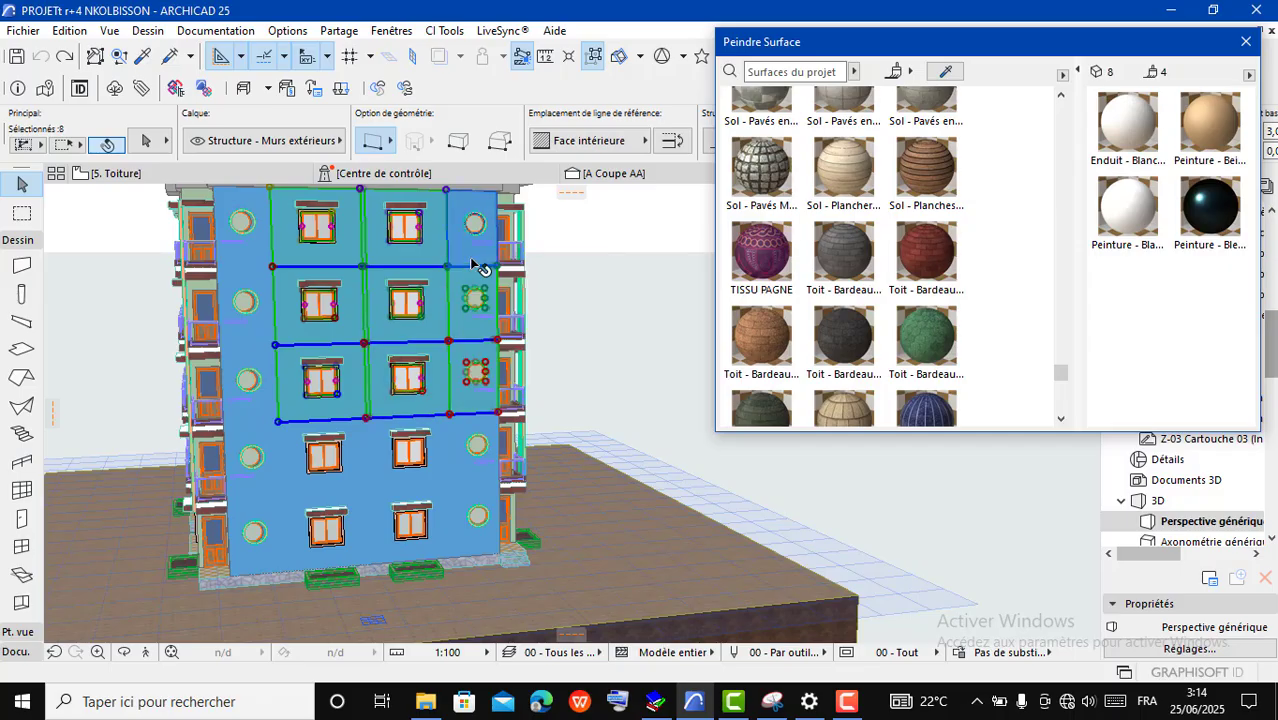
pyautogui.keyDown('shift'); pyautogui.click(478, 262); pyautogui.keyUp('shift')
pyautogui.keyDown('shift'); pyautogui.click(464, 326); pyautogui.keyUp('shift')
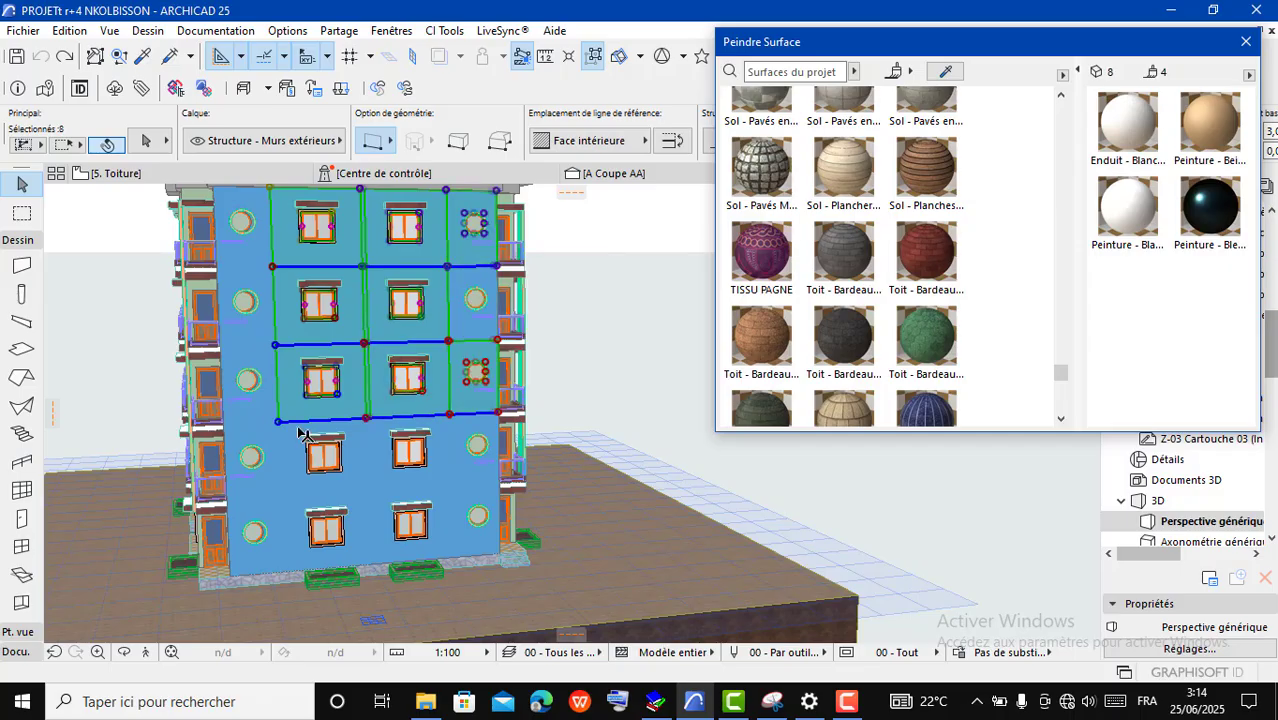
# Step: Add the rectangular-window and right round-window panels of the two lowest floors to the wall selection
pyautogui.keyDown('shift'); pyautogui.click(330, 452); pyautogui.keyUp('shift')
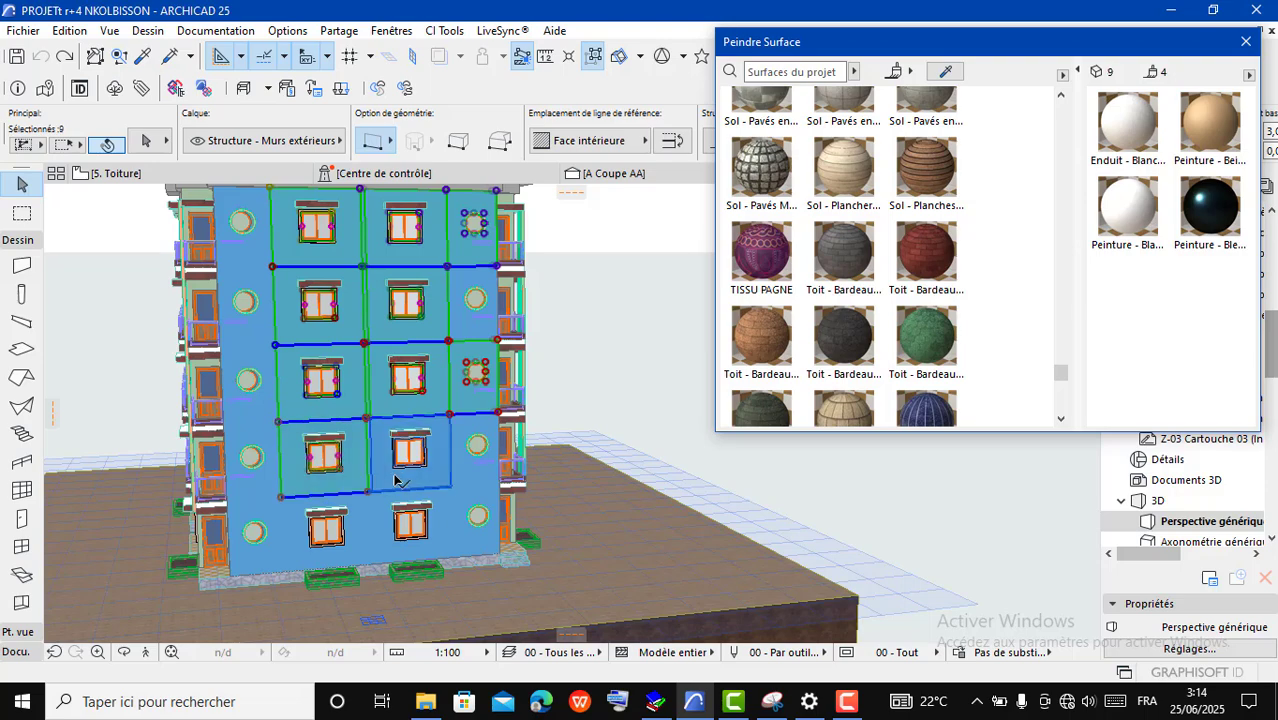
pyautogui.keyDown('shift'); pyautogui.click(472, 478); pyautogui.keyUp('shift')
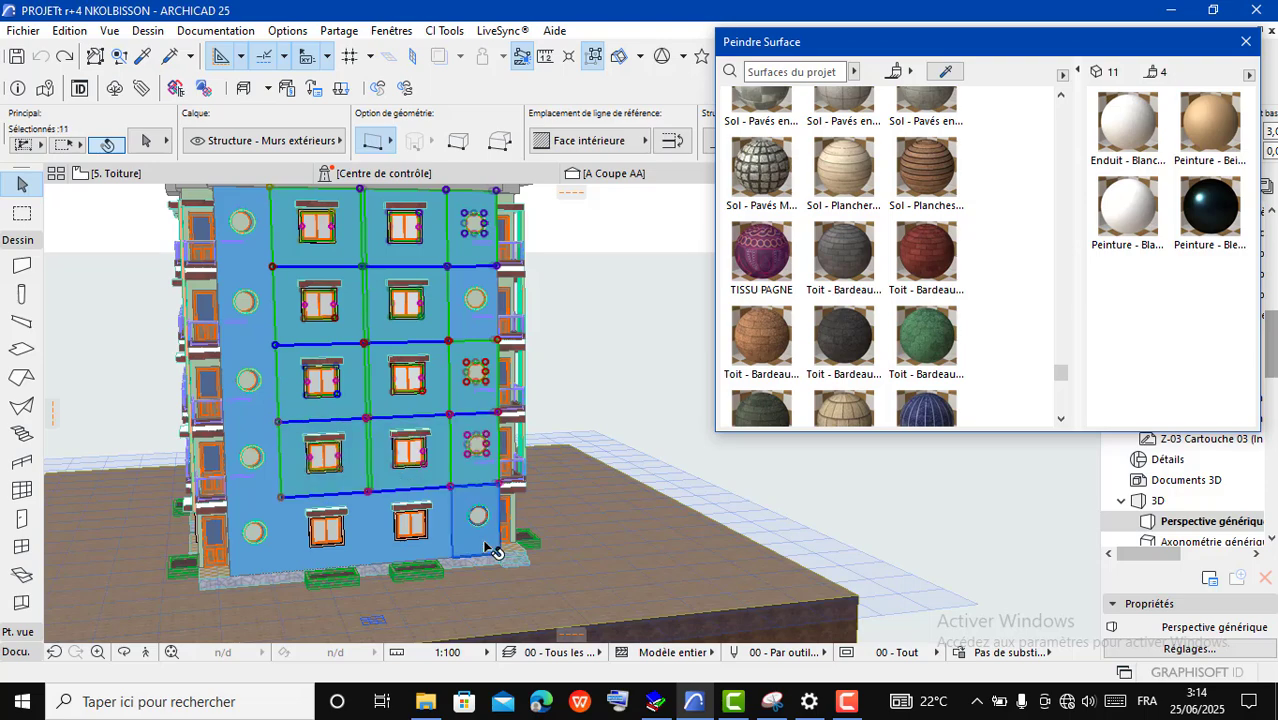
pyautogui.keyDown('shift'); pyautogui.click(485, 541); pyautogui.keyUp('shift')
pyautogui.keyDown('shift'); pyautogui.click(420, 556); pyautogui.keyUp('shift')
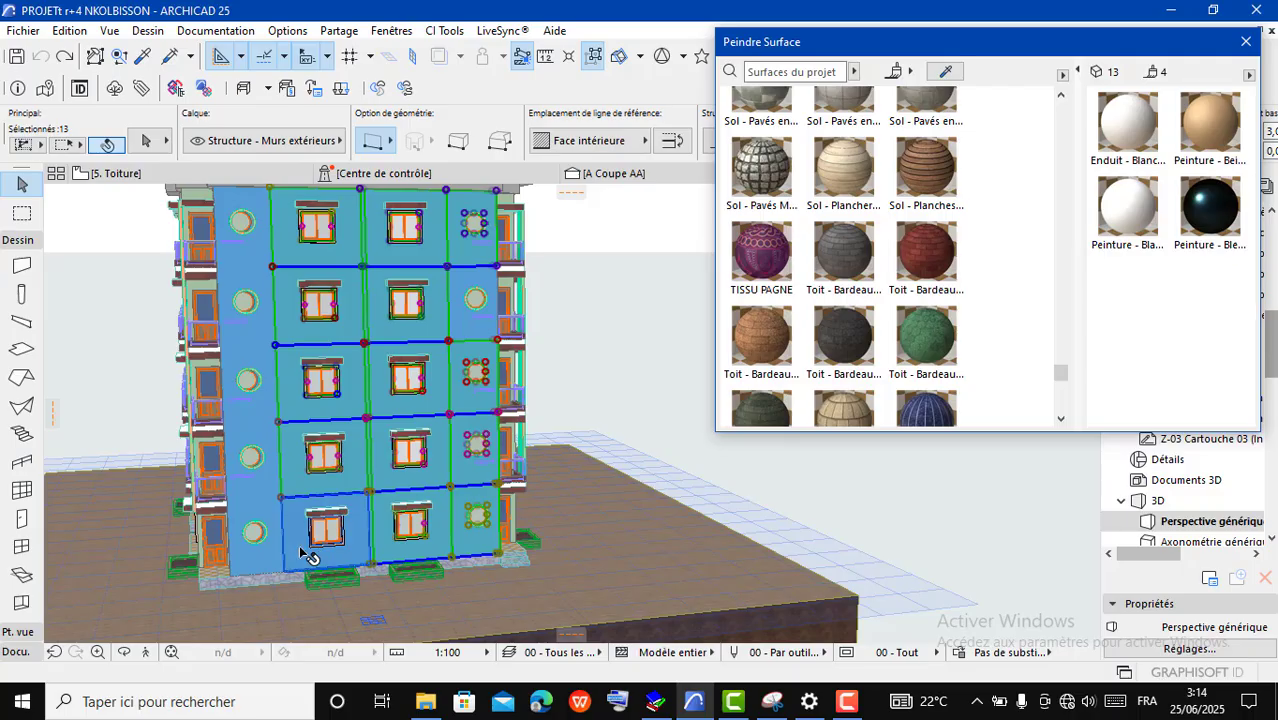
pyautogui.keyDown('shift'); pyautogui.click(297, 552); pyautogui.keyUp('shift')
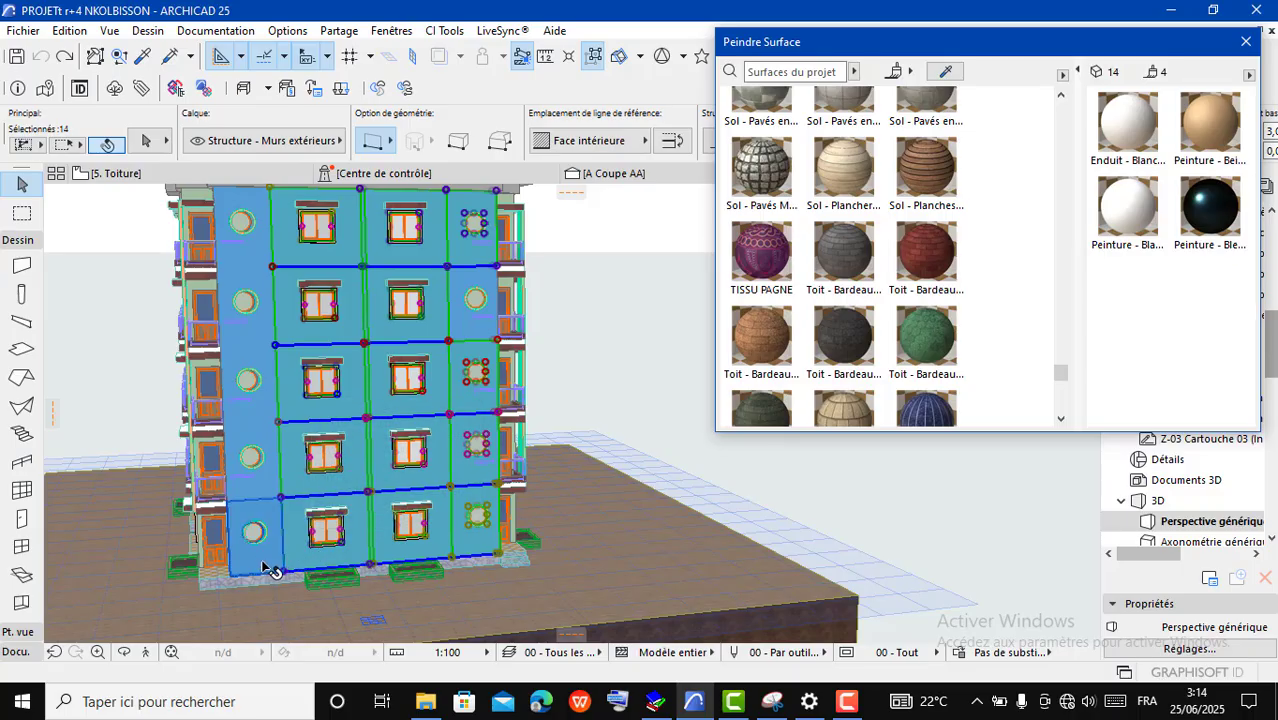
# Step: Add the facade's left column of round-window panels, from the lowest to the highest floor, to the wall selection
pyautogui.keyDown('shift'); pyautogui.click(268, 564); pyautogui.keyUp('shift')
pyautogui.keyDown('shift'); pyautogui.click(280, 478); pyautogui.keyUp('shift')
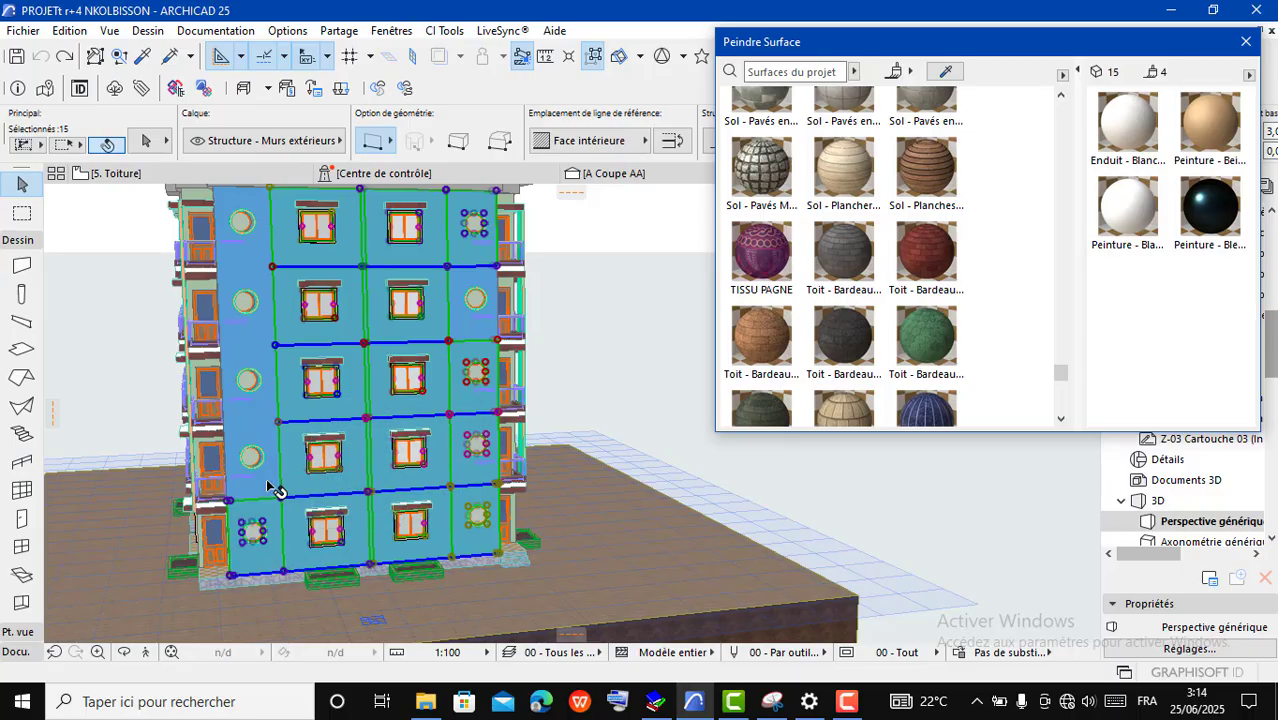
pyautogui.keyDown('shift'); pyautogui.click(268, 410); pyautogui.keyUp('shift')
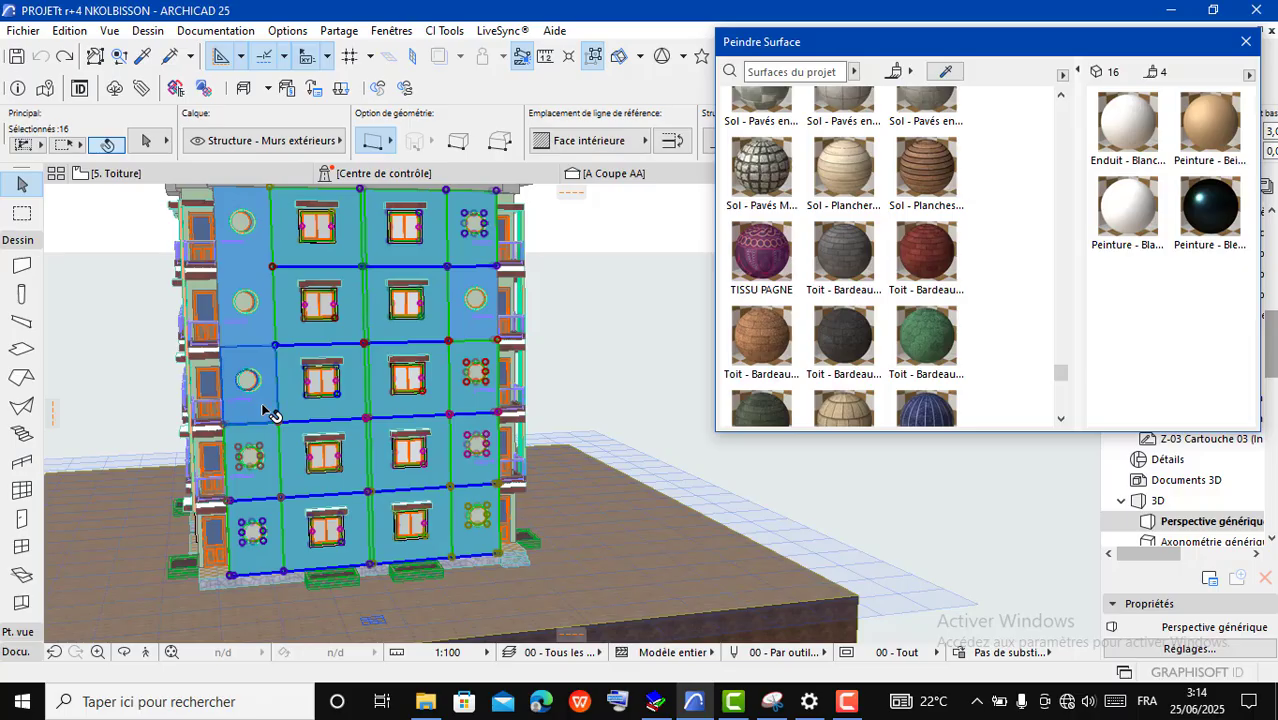
pyautogui.keyDown('shift'); pyautogui.click(254, 333); pyautogui.keyUp('shift')
pyautogui.keyDown('shift'); pyautogui.click(256, 252); pyautogui.keyUp('shift')
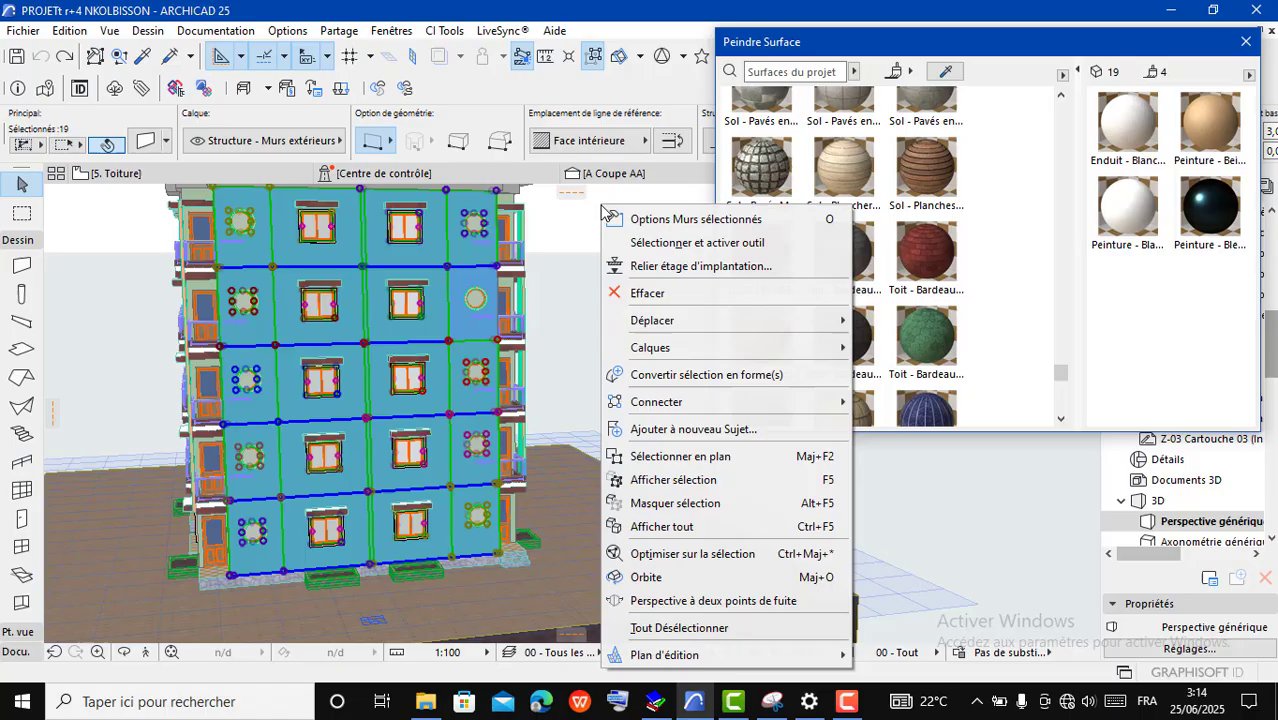
# Step: Link the three replacement surfaces of the selected walls and set them all to TISSU PAGNE in the wall options
pyautogui.click(693, 221)
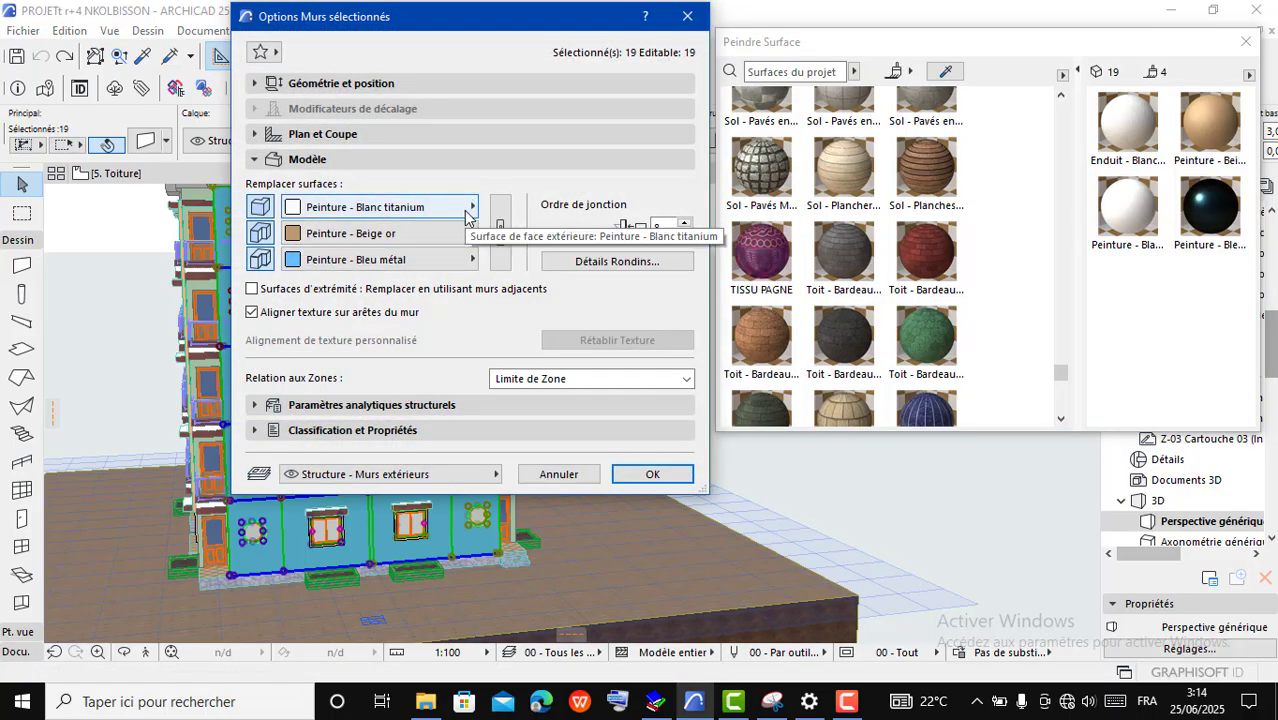
pyautogui.click(500, 215)
pyautogui.click(472, 207)
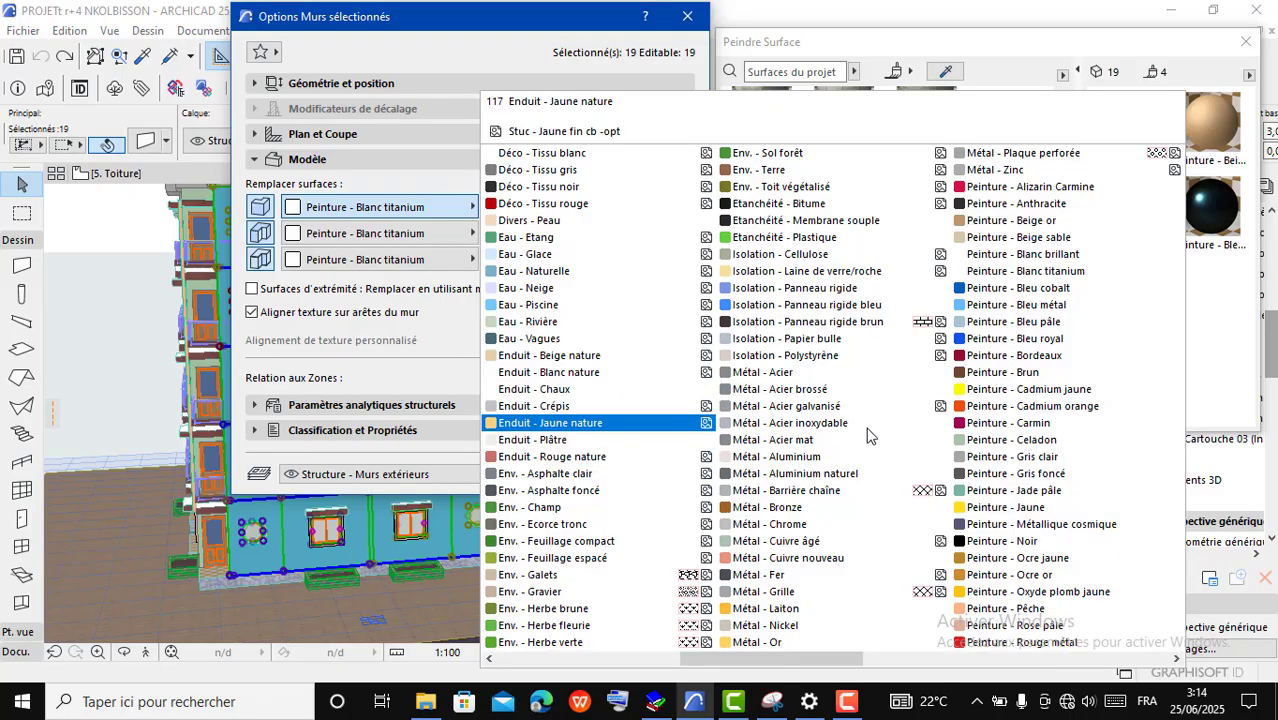
pyautogui.scroll(-2, 873, 372)
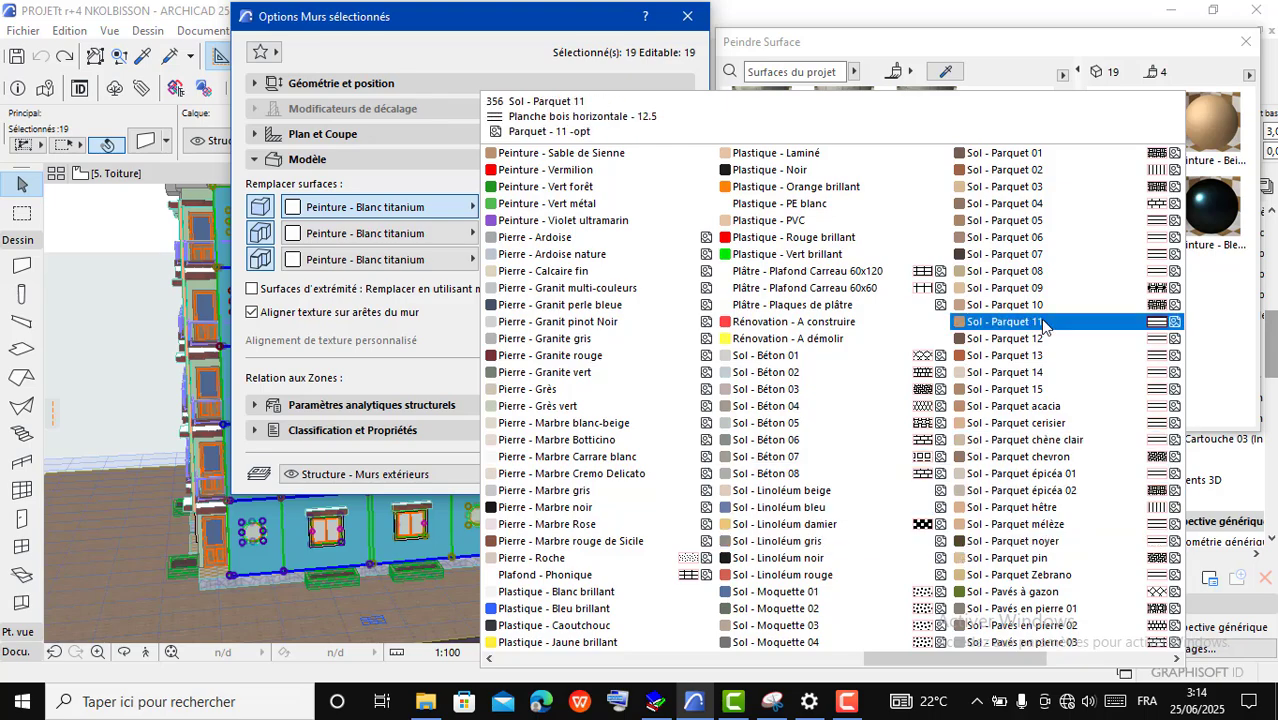
pyautogui.scroll(-2, 940, 520)
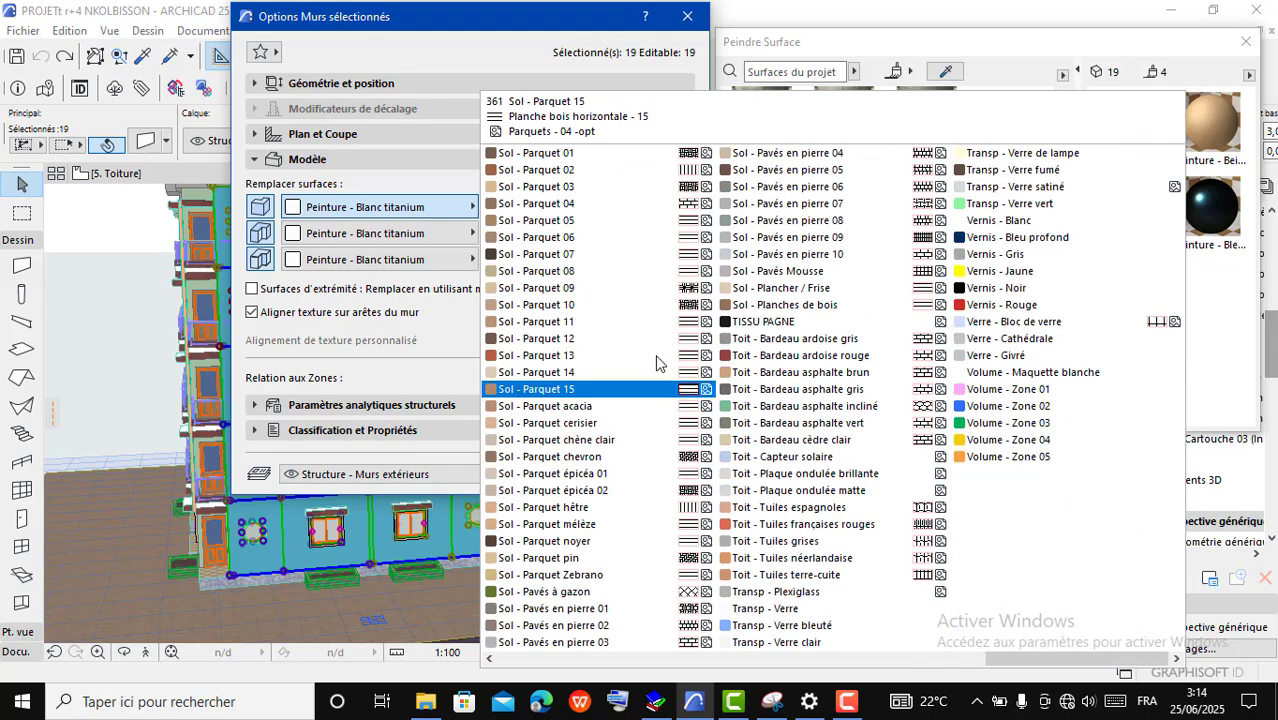
pyautogui.click(785, 322)
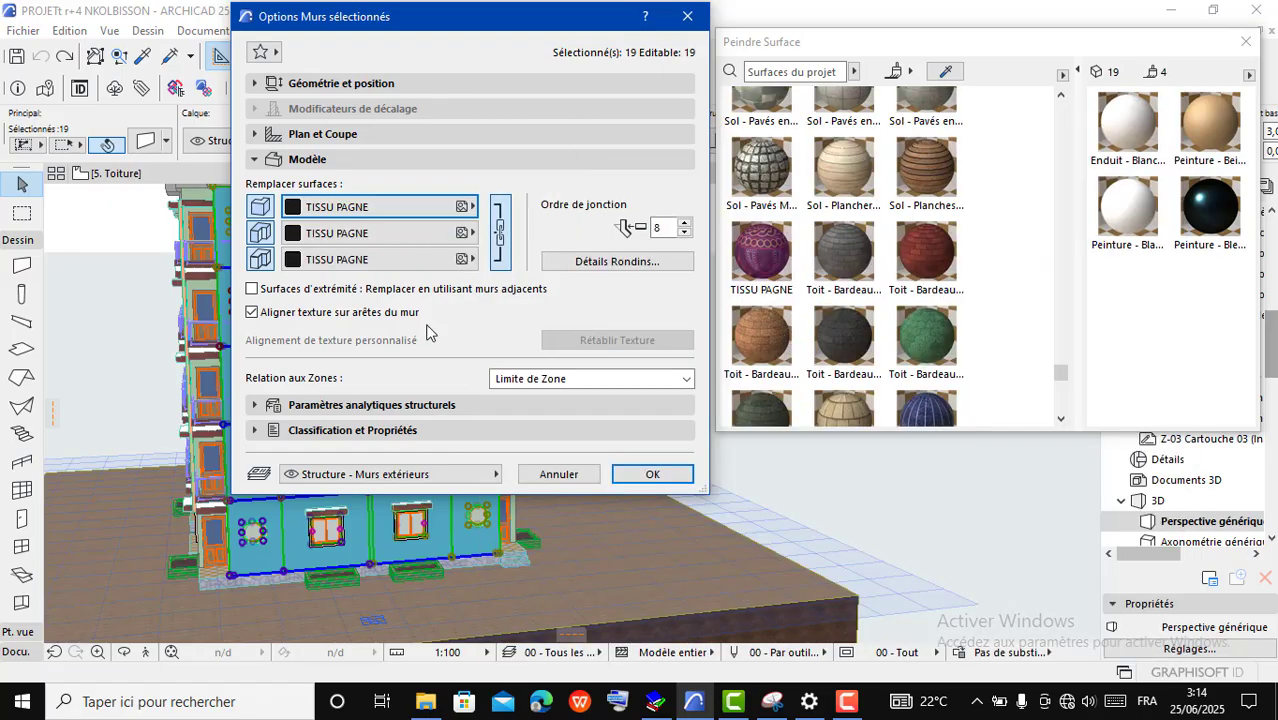
pyautogui.click(651, 480)
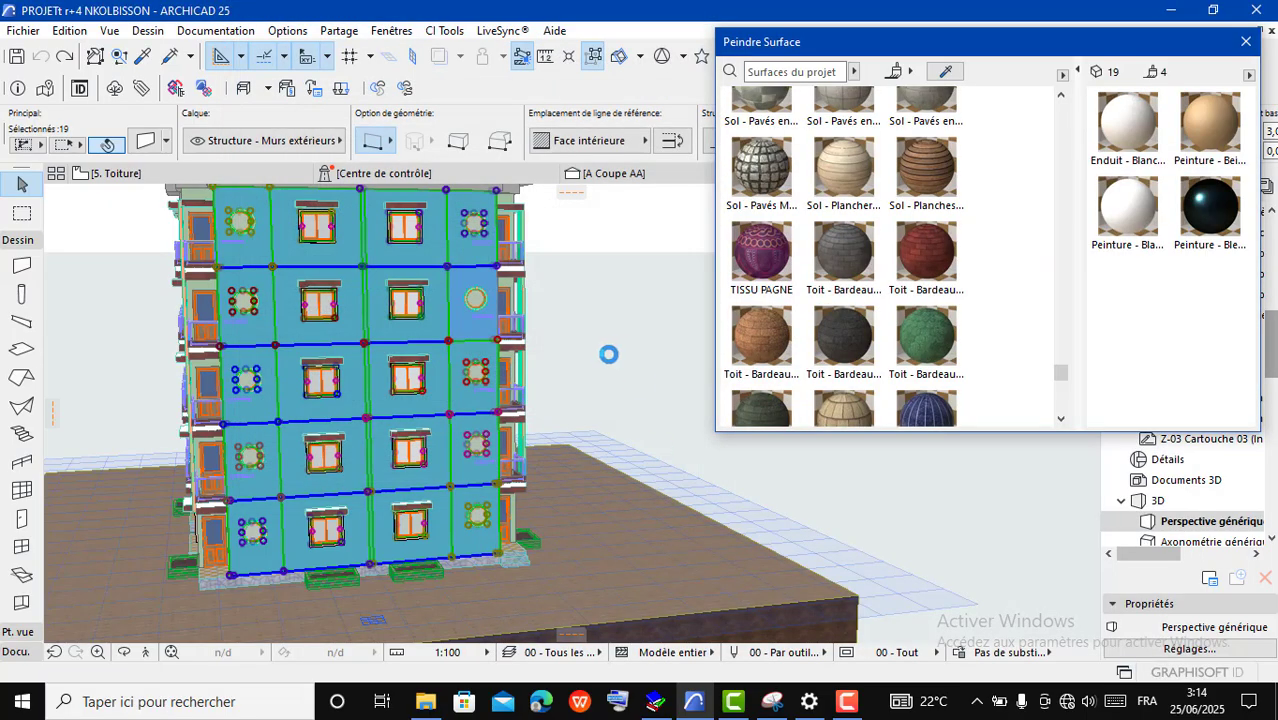
# Step: Examine the fabric-covered facade from several angles and distances, including from the base of the building
pyautogui.scroll(2, 478, 273)
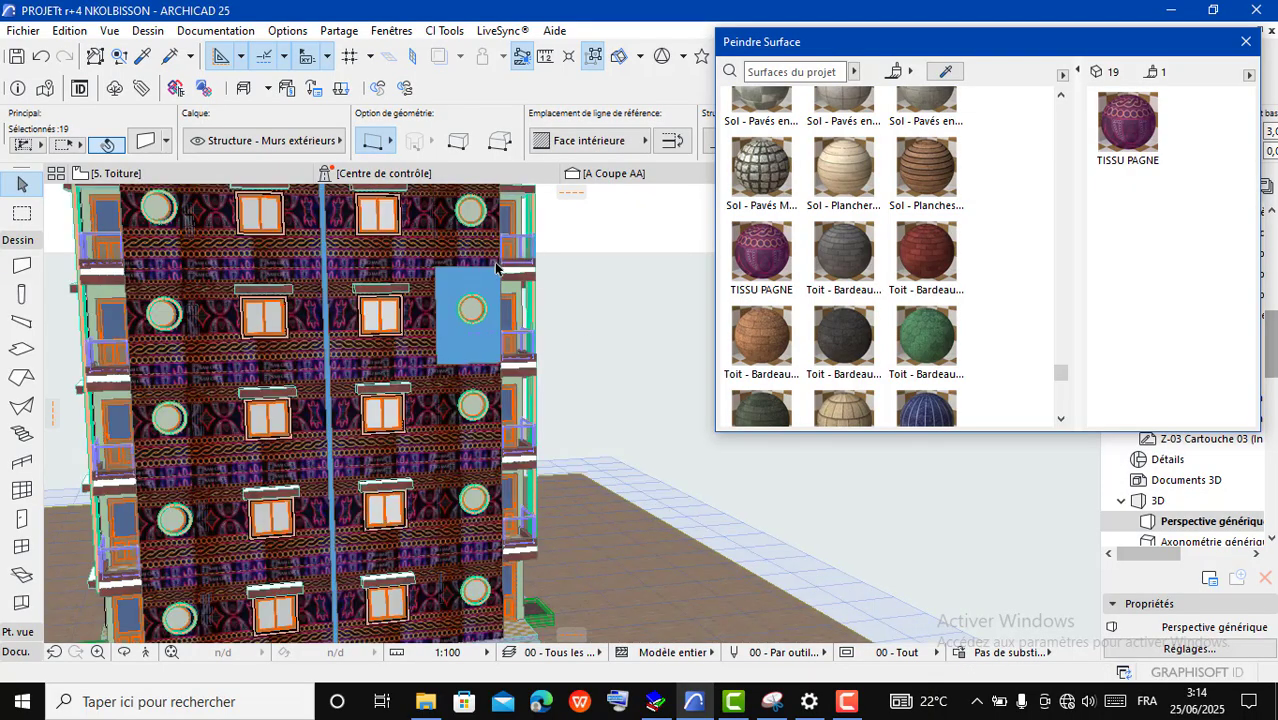
pyautogui.scroll(-3, 550, 297)
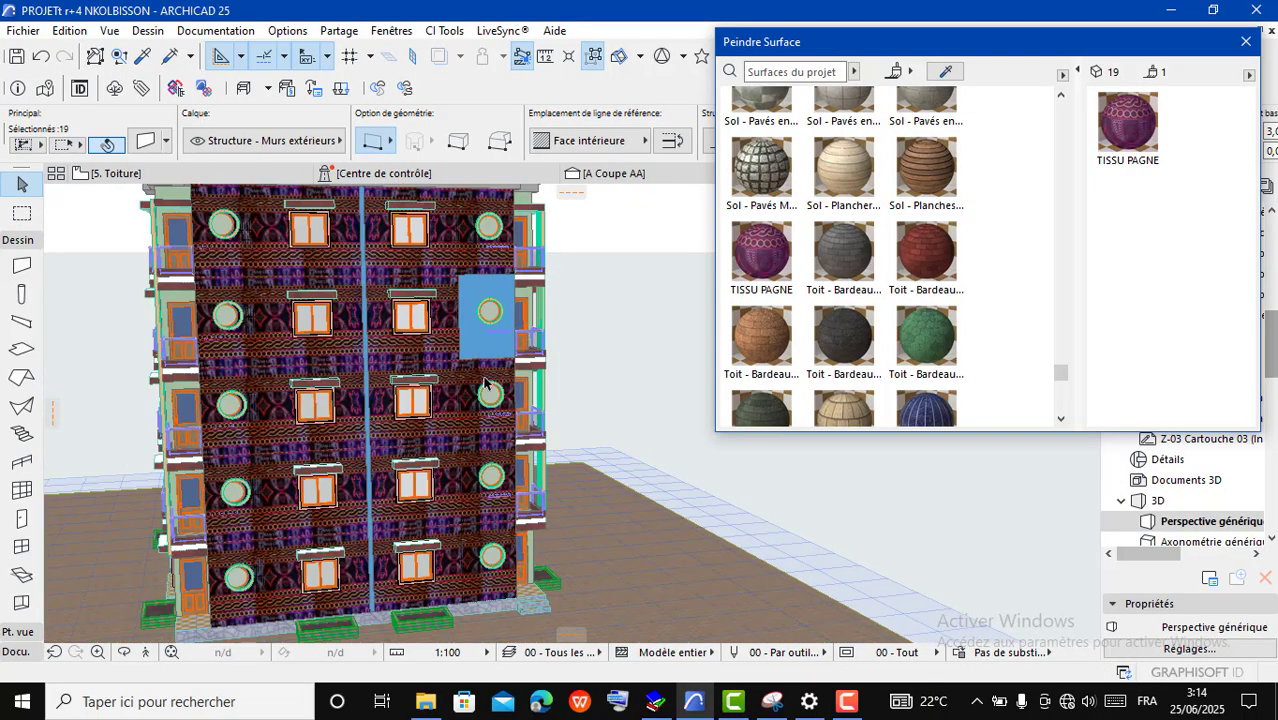
pyautogui.scroll(-2, 360, 484)
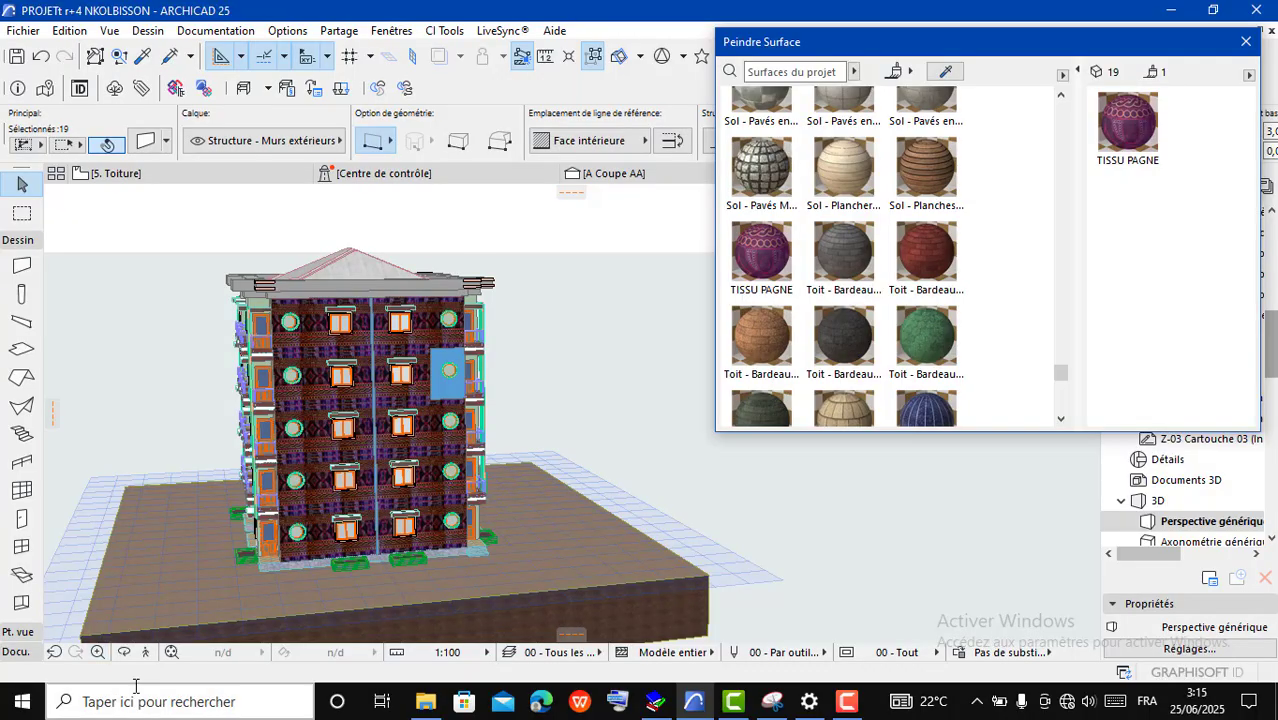
pyautogui.click(123, 652)
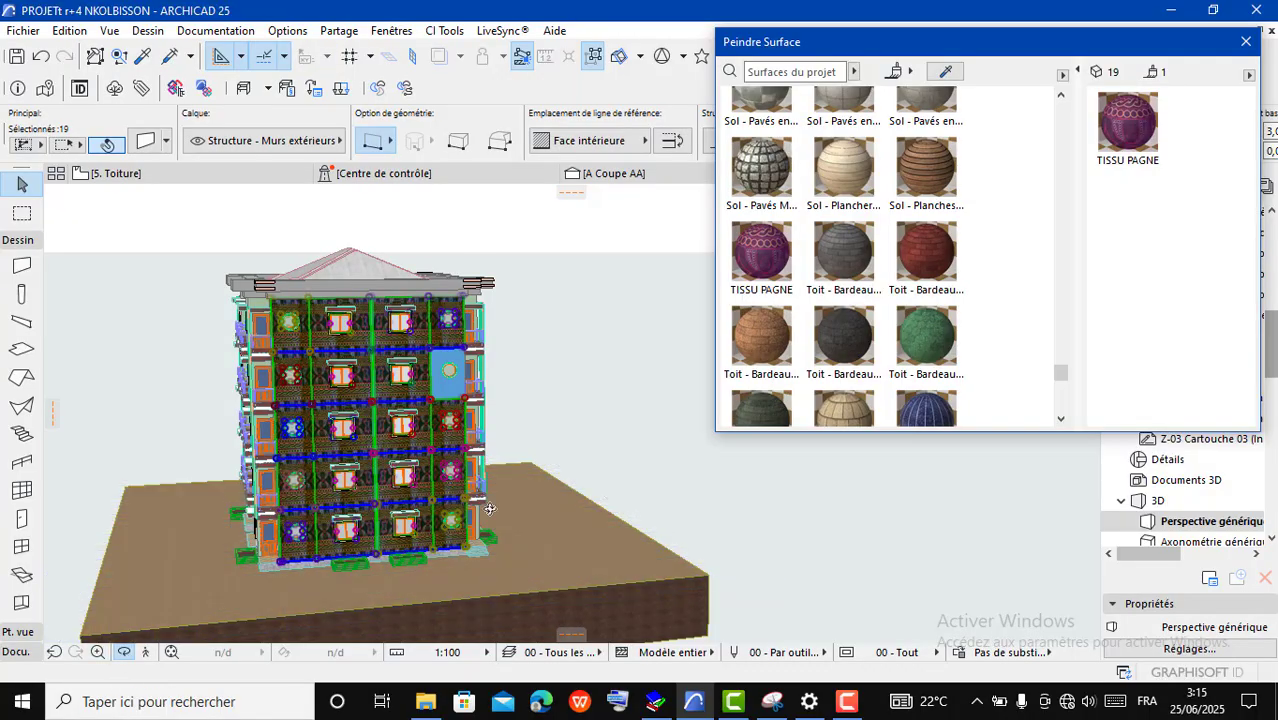
pyautogui.scroll(2, 489, 509)
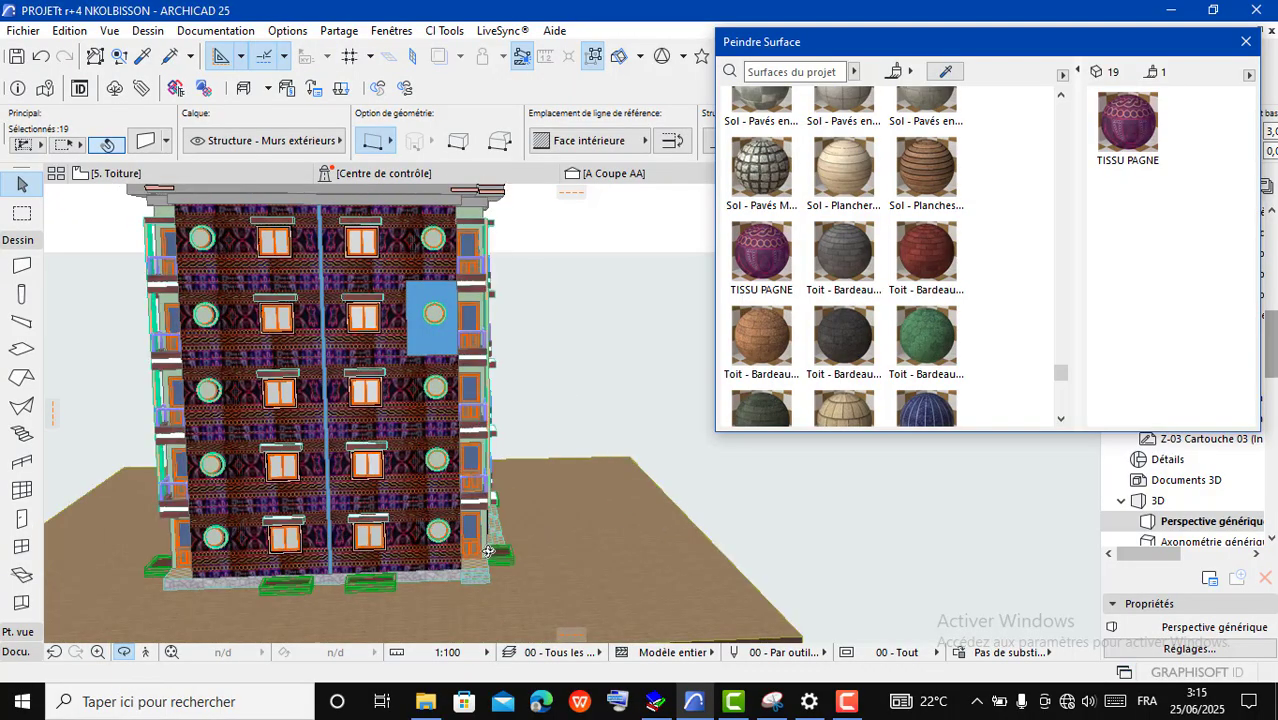
pyautogui.moveTo(489, 551); pyautogui.dragTo(395, 497)
pyautogui.moveTo(280, 422); pyautogui.dragTo(354, 443)
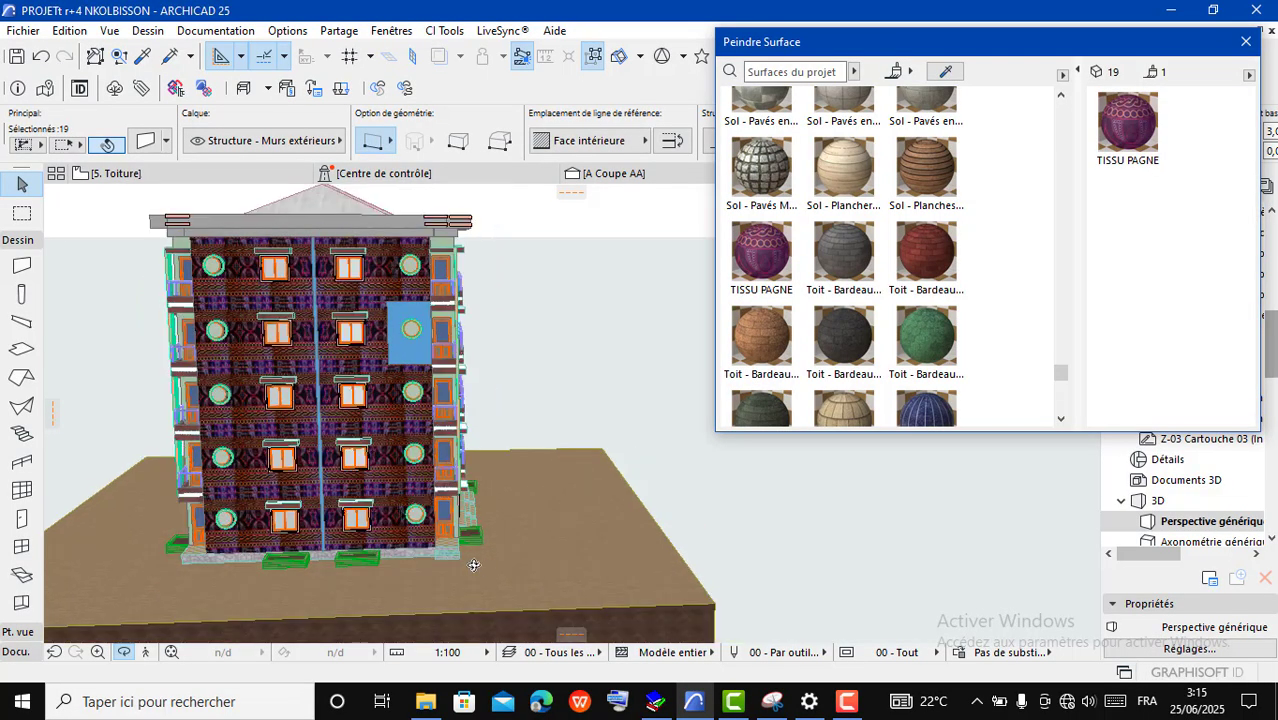
pyautogui.moveTo(438, 556); pyautogui.dragTo(397, 323)
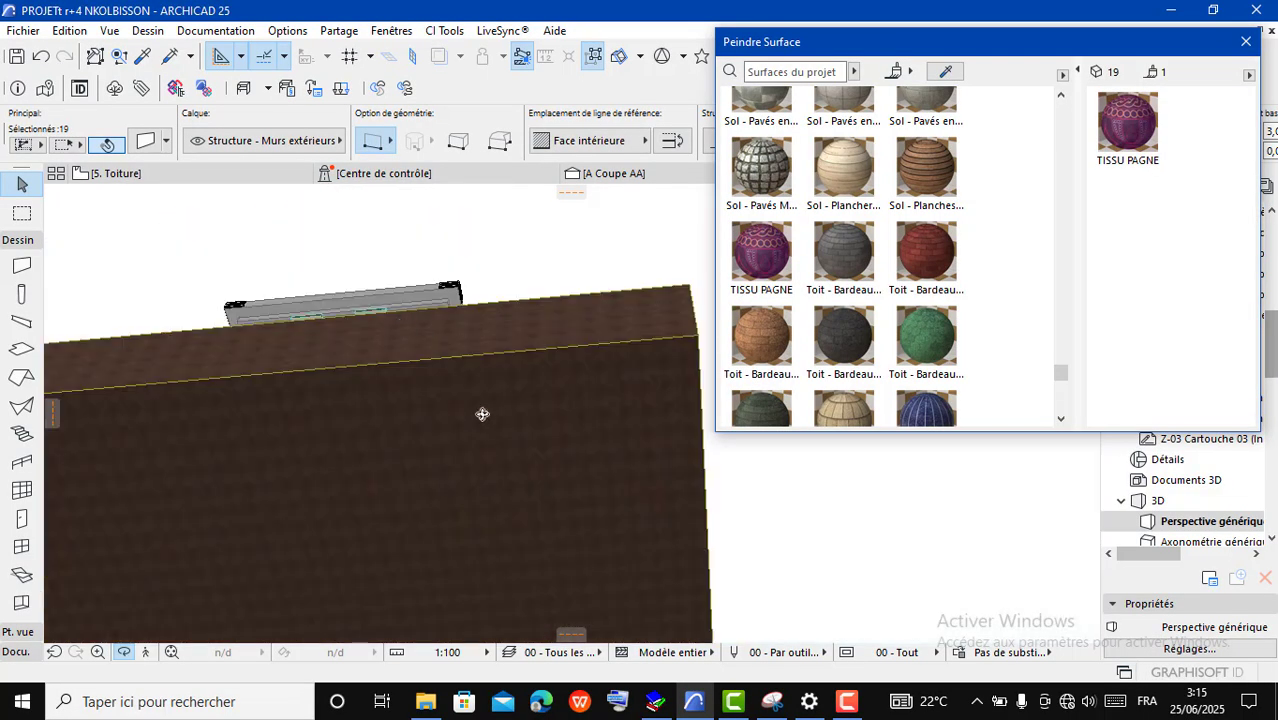
pyautogui.moveTo(445, 390); pyautogui.dragTo(463, 424)
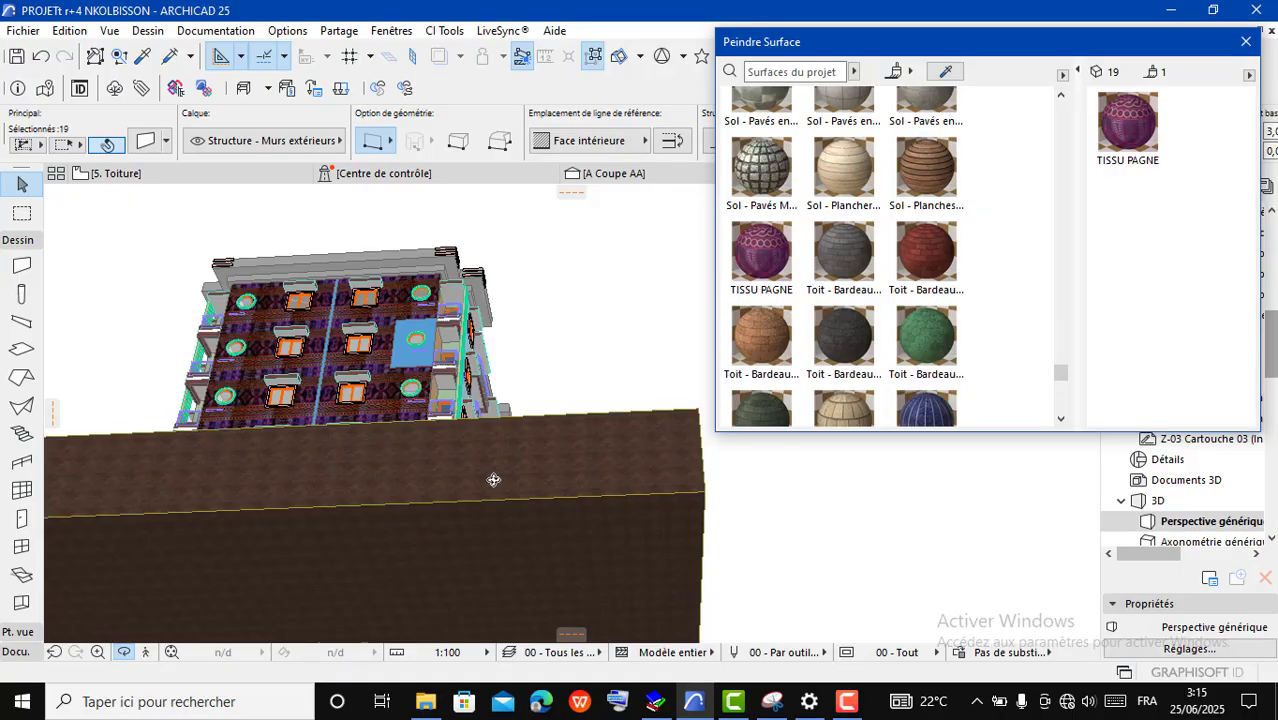
pyautogui.moveTo(493, 480); pyautogui.dragTo(428, 512)
pyautogui.scroll(2, 317, 522)
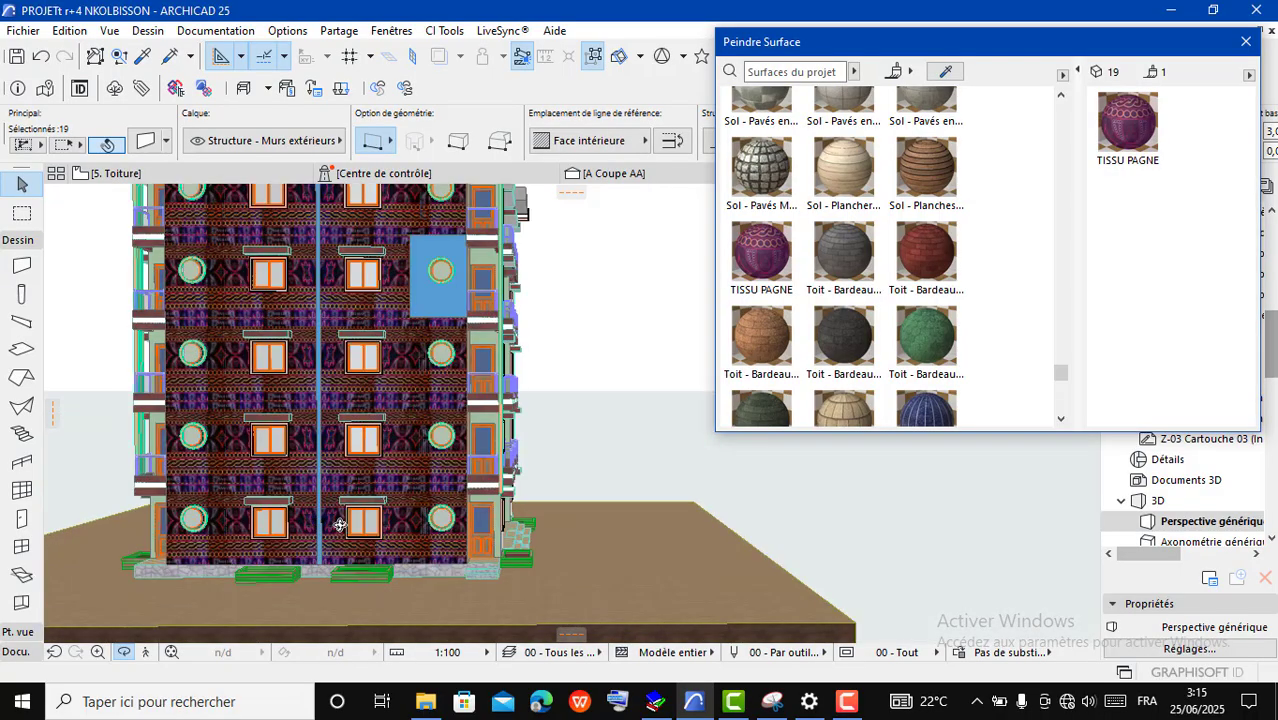
# Step: Deselect the facade walls and check which wall the narrow blue vertical strip in the middle of the facade belongs to
pyautogui.press('Escape')
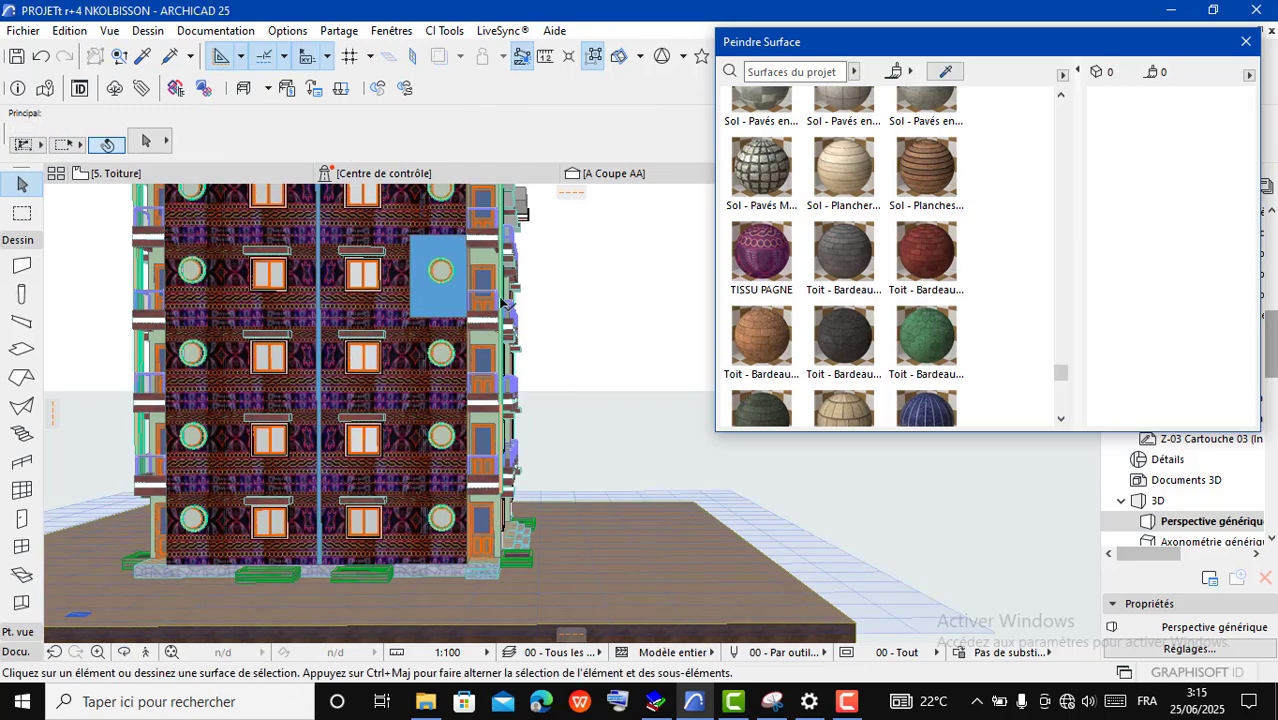
pyautogui.click(320, 452)
pyautogui.scroll(1, 313, 554)
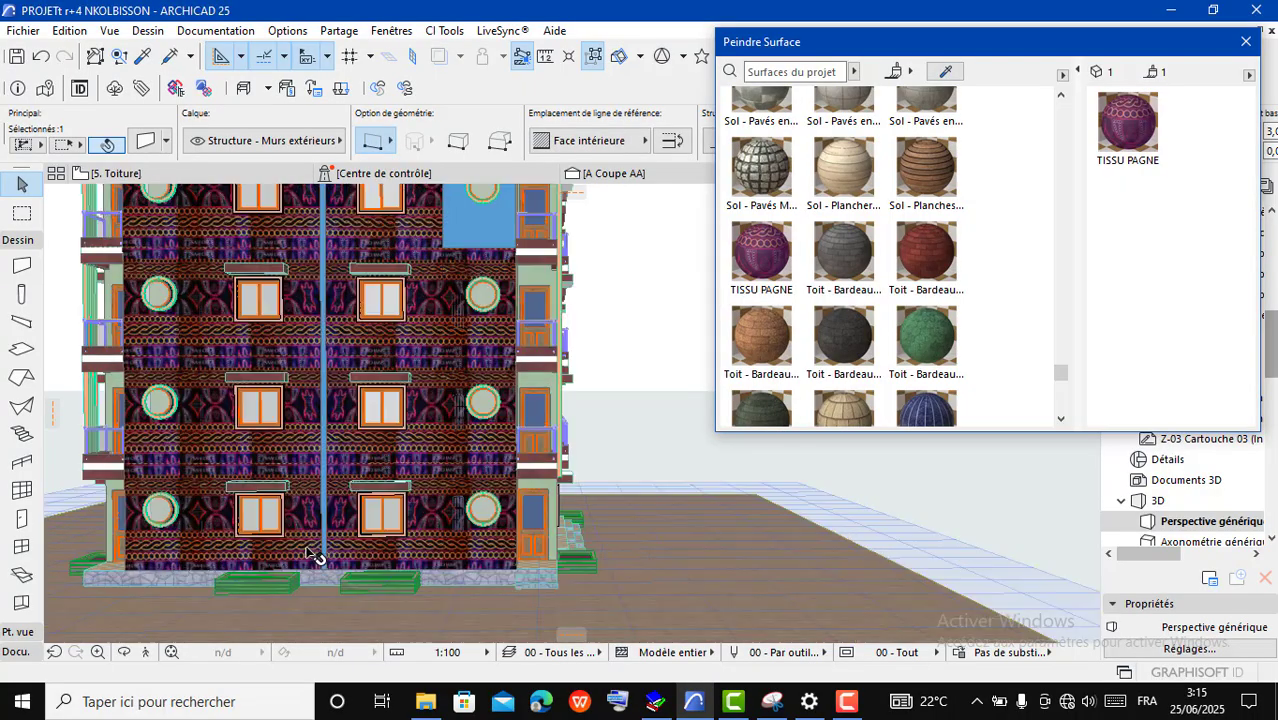
pyautogui.press('Escape')
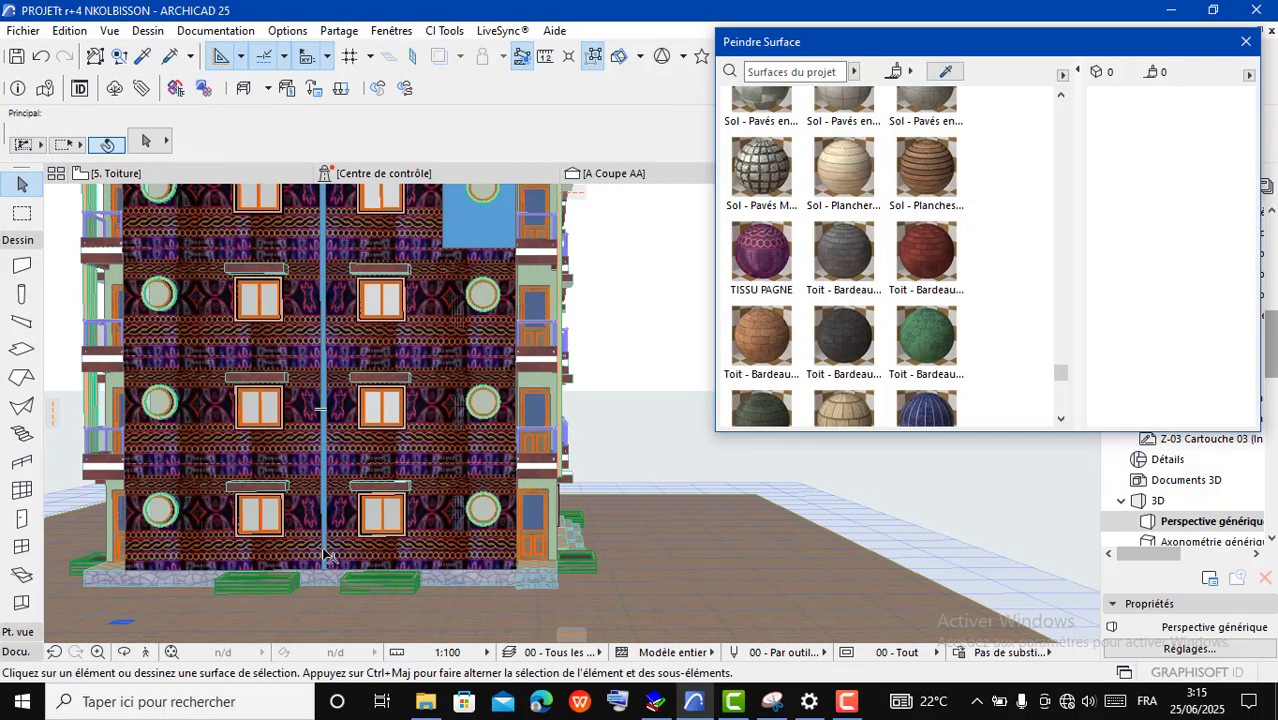
pyautogui.click(324, 556)
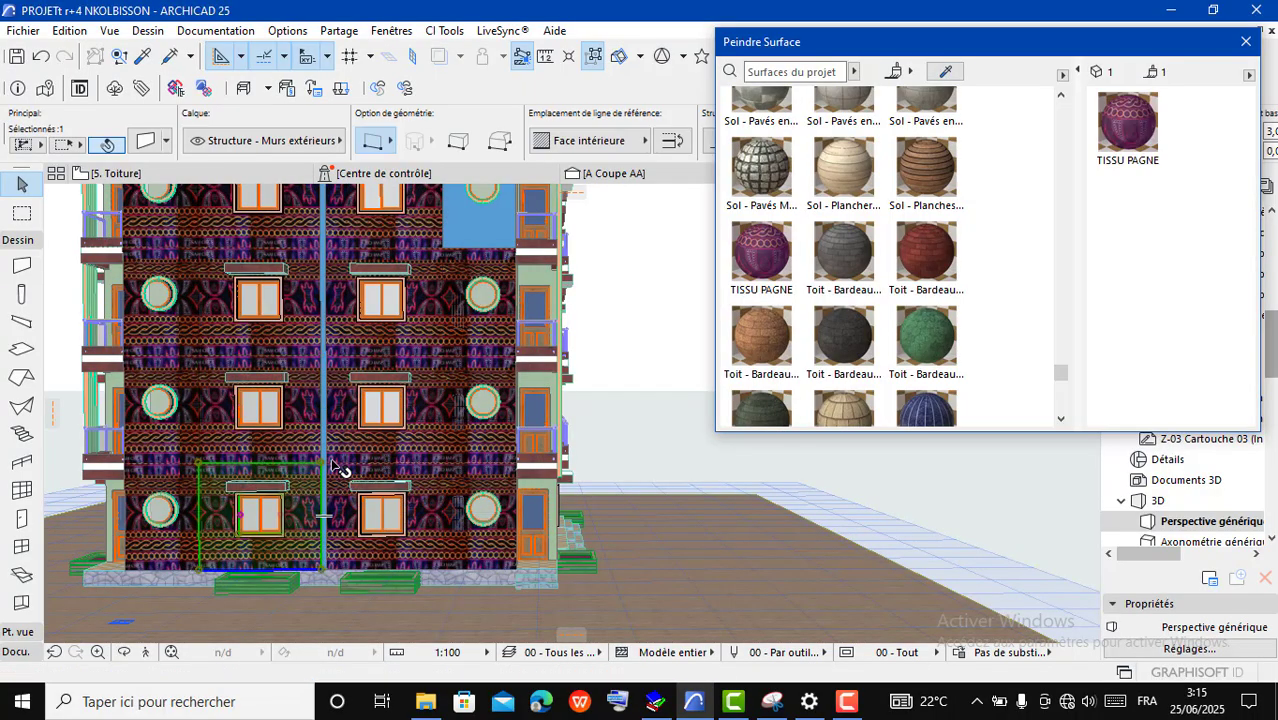
pyautogui.press('Escape')
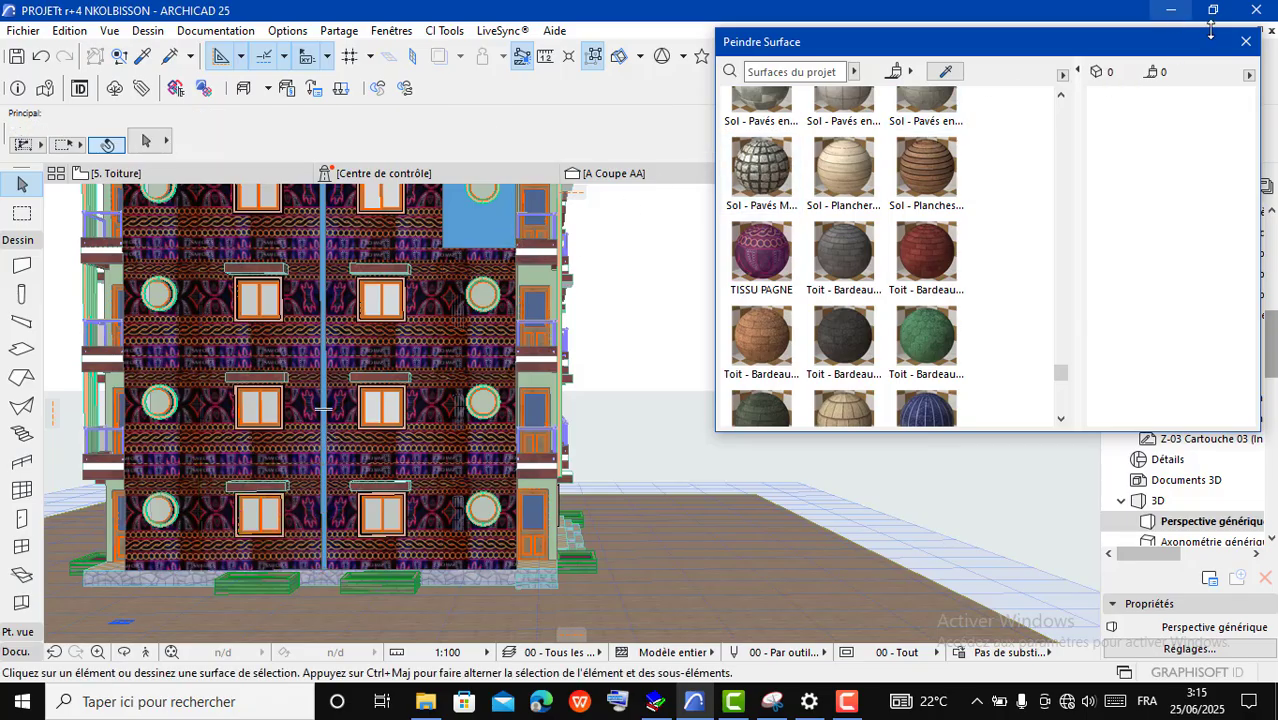
# Step: Close the Peindre Surface palette and inspect the blue round-window panel up close
pyautogui.click(1245, 41)
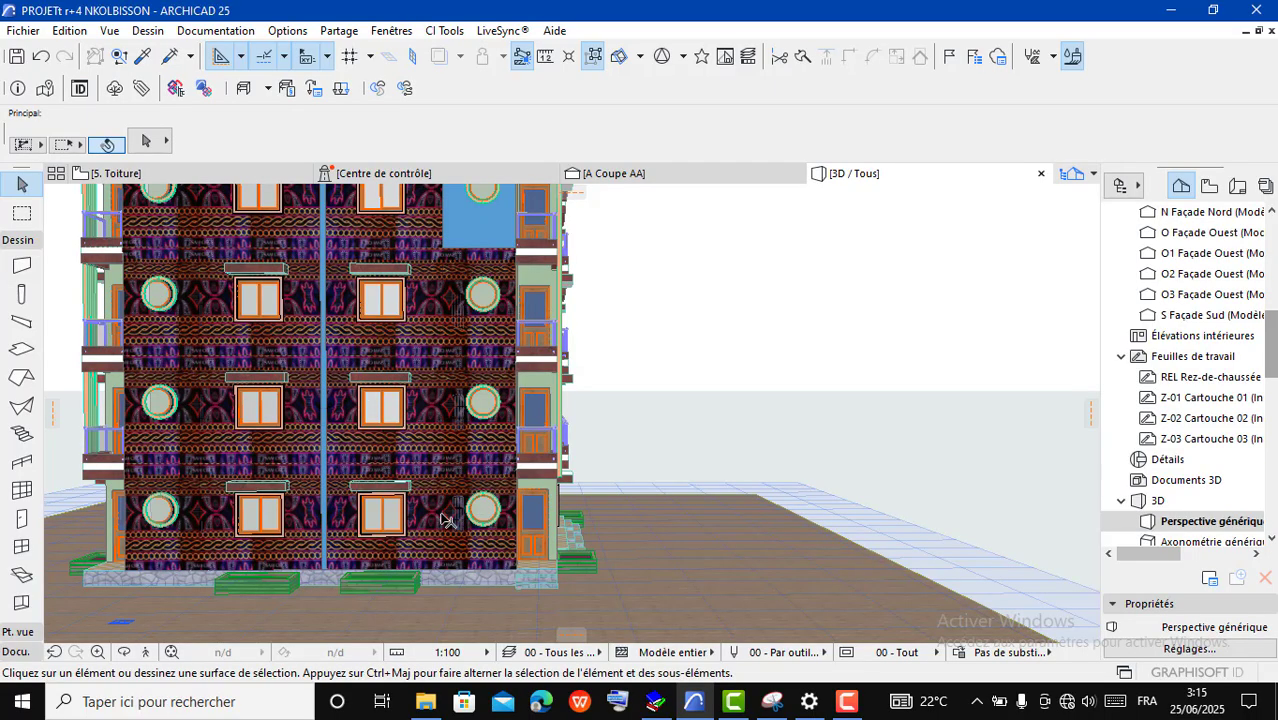
pyautogui.scroll(-2, 447, 519)
pyautogui.scroll(6, 483, 262)
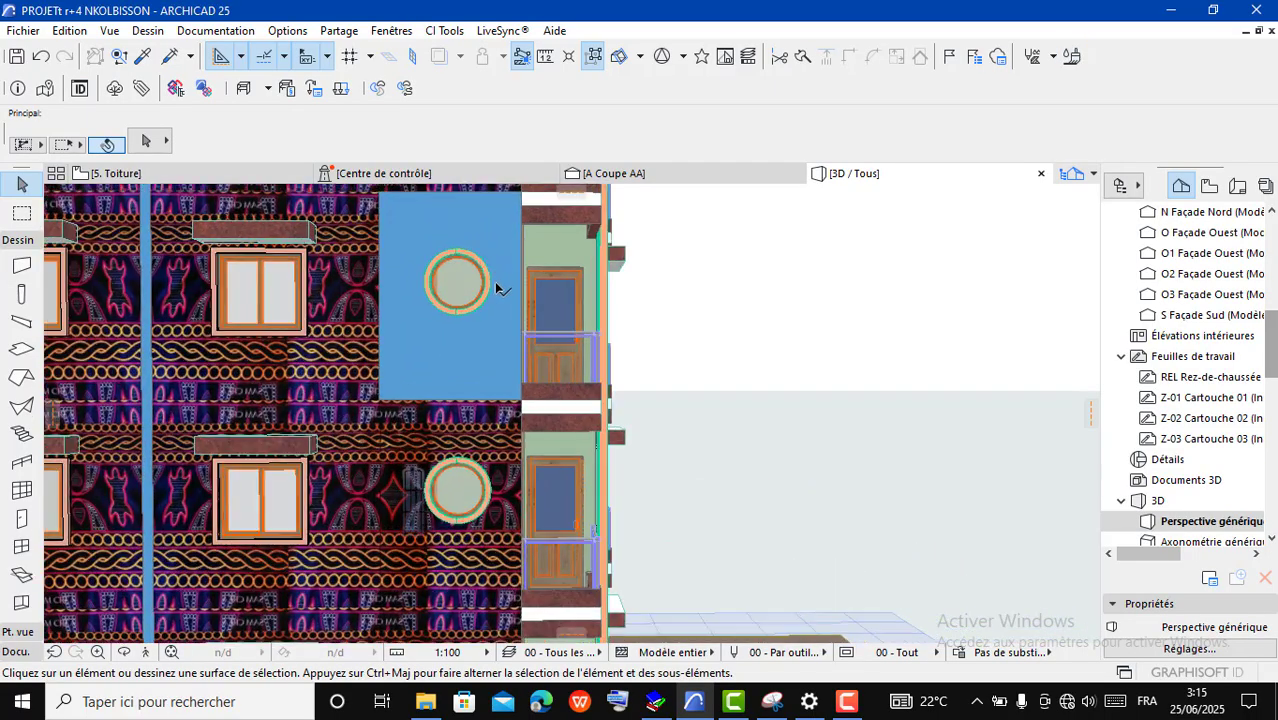
pyautogui.scroll(-6, 471, 376)
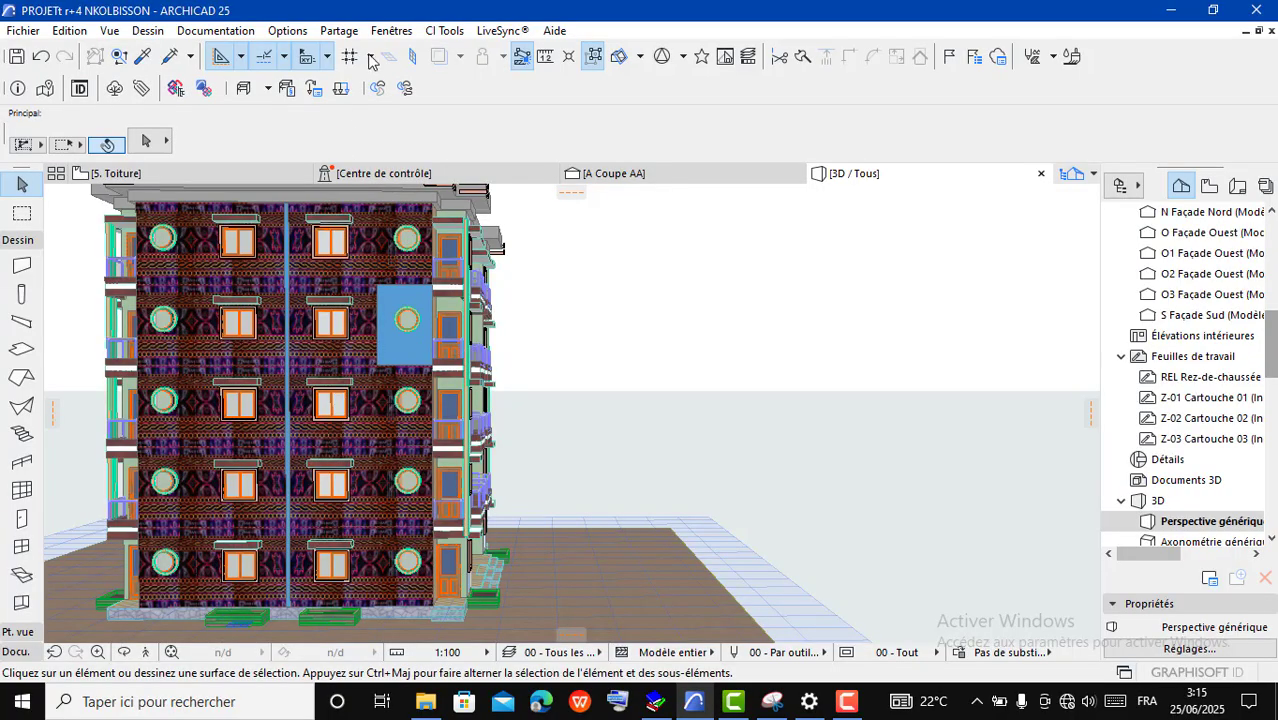
# Step: Open the surface settings for TISSU PAGNE and show its cover fill foreground options
pyautogui.click(282, 31)
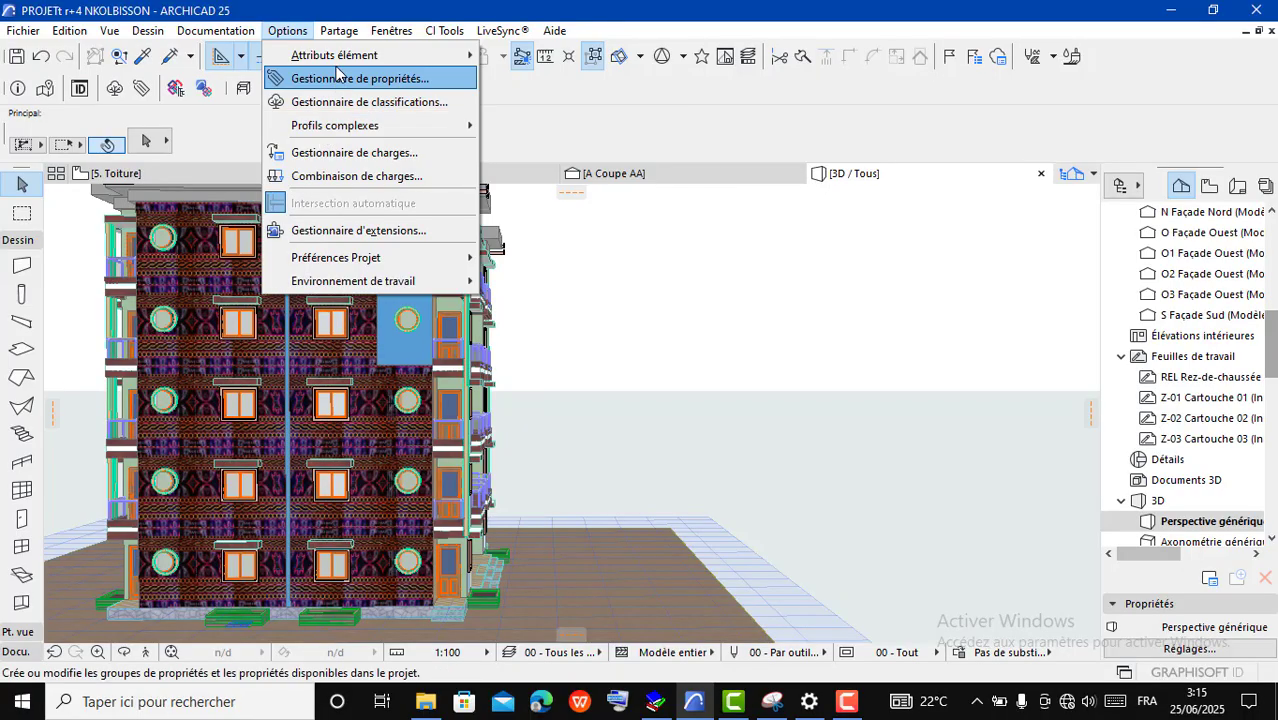
pyautogui.moveTo(340, 55)
pyautogui.click(531, 150)
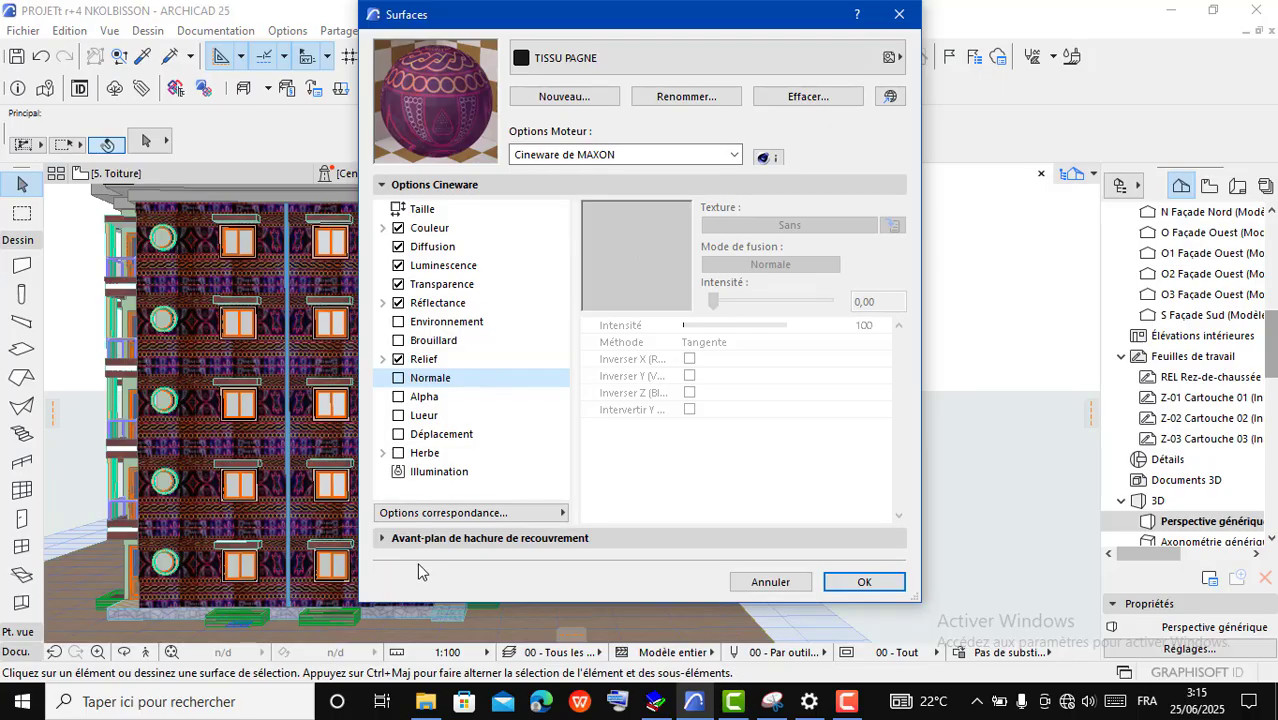
pyautogui.click(383, 540)
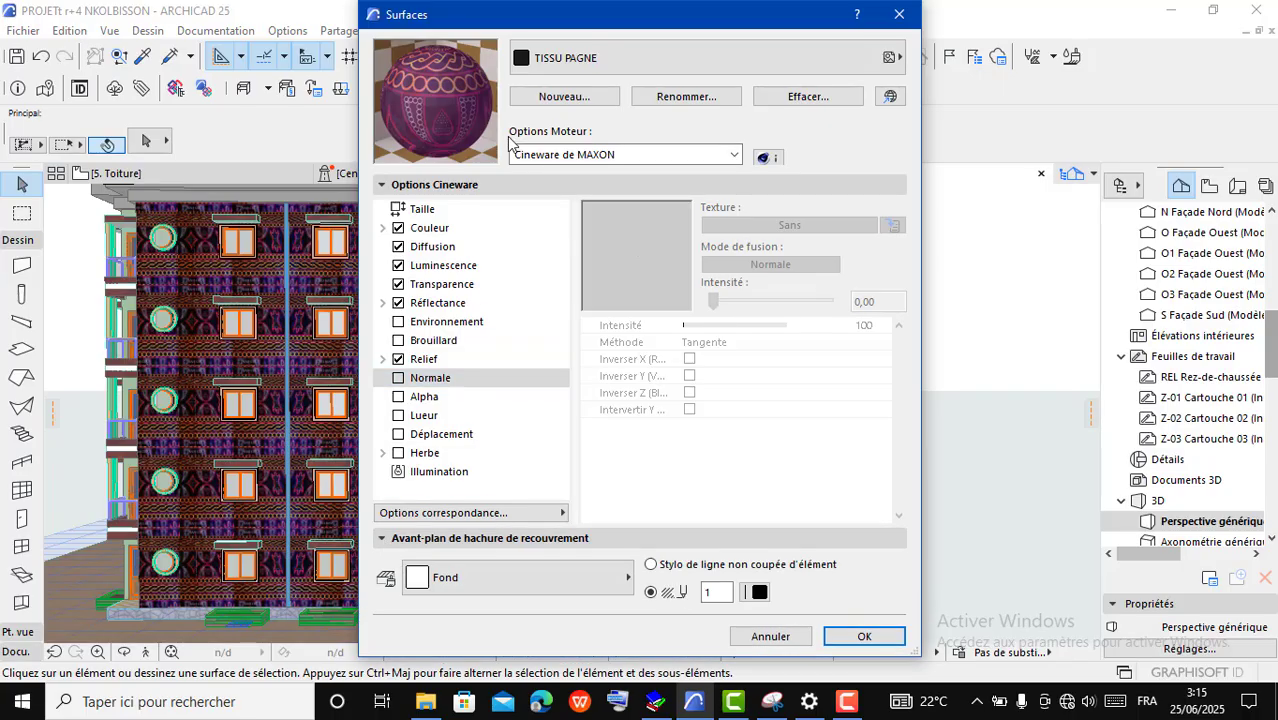
pyautogui.click(386, 186)
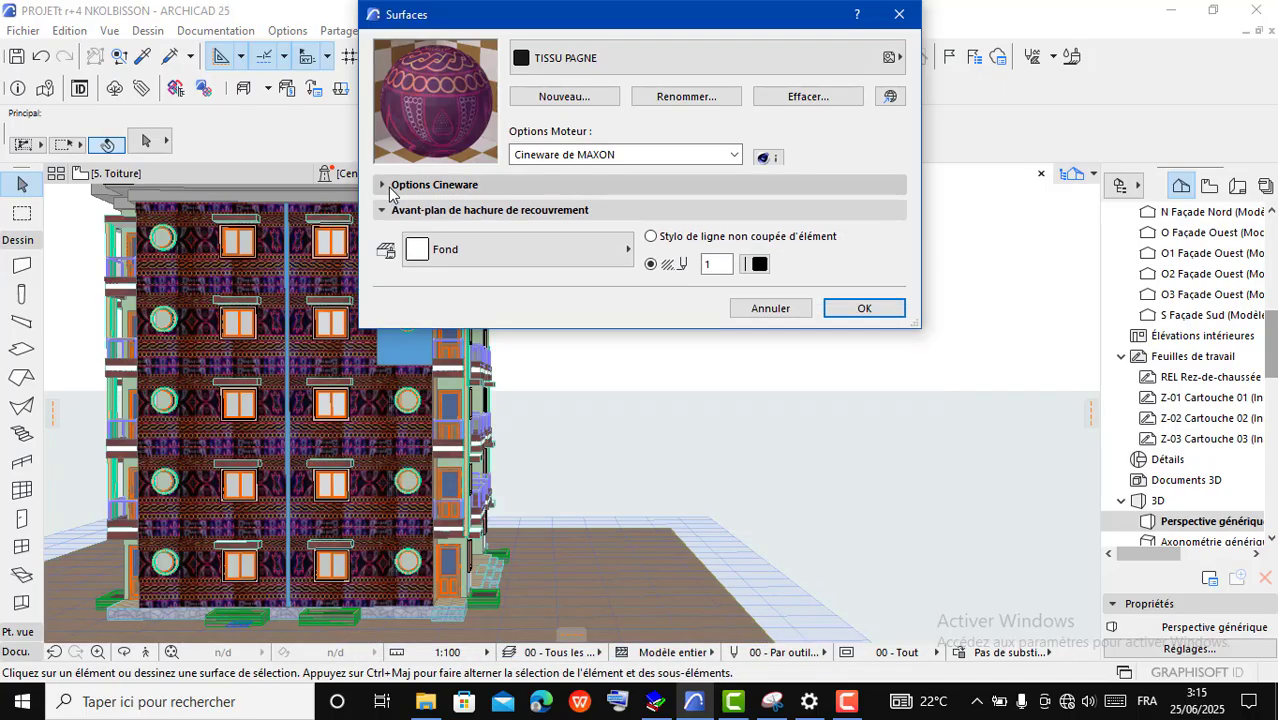
pyautogui.click(386, 186)
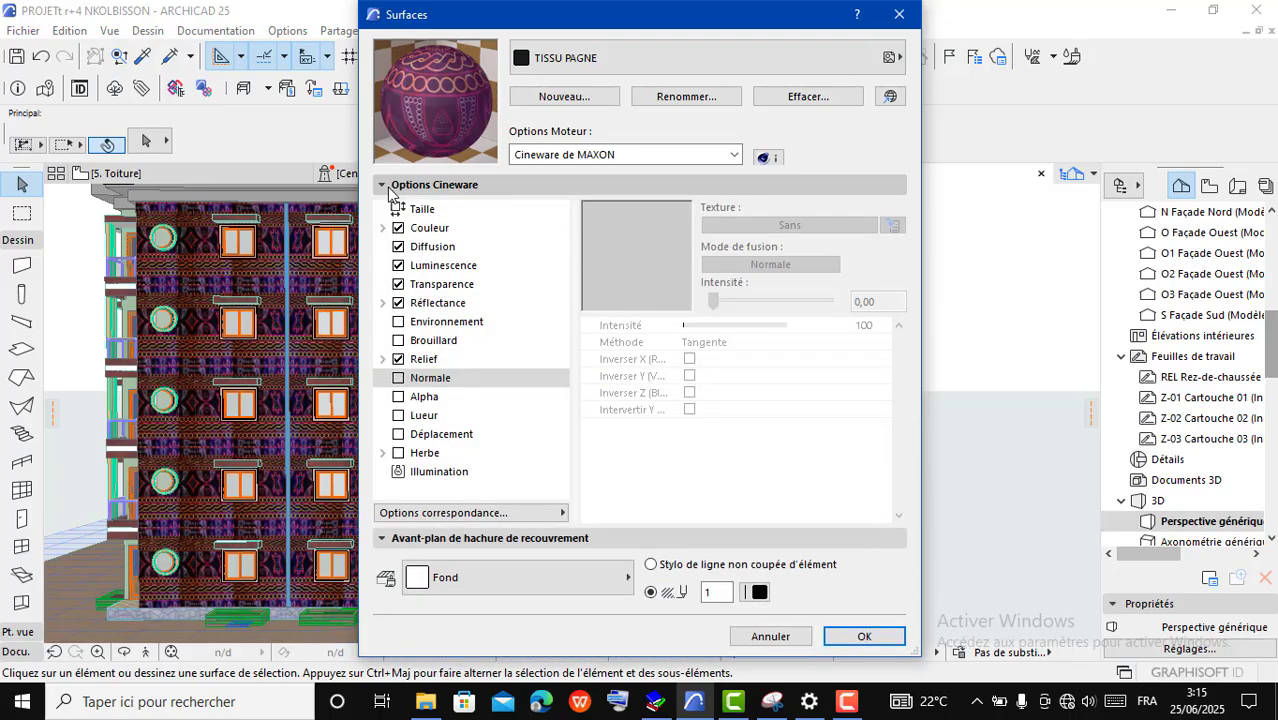
pyautogui.click(386, 186)
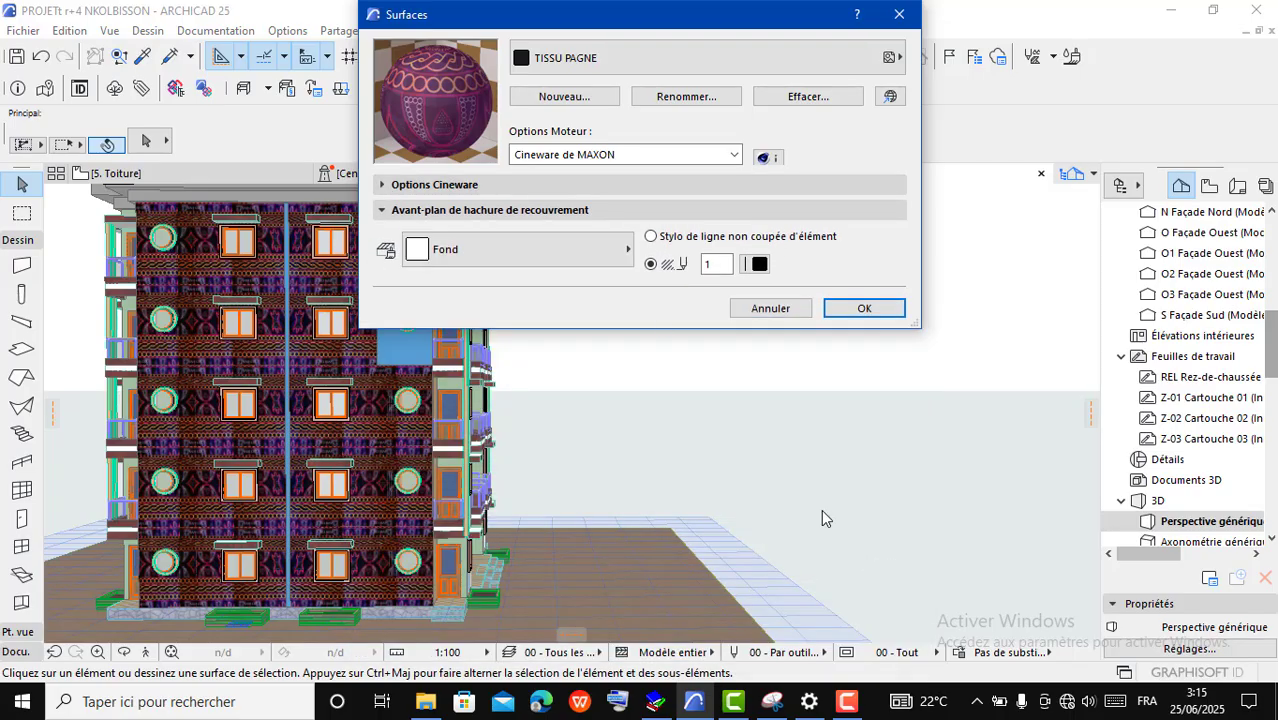
pyautogui.moveTo(850, 705)
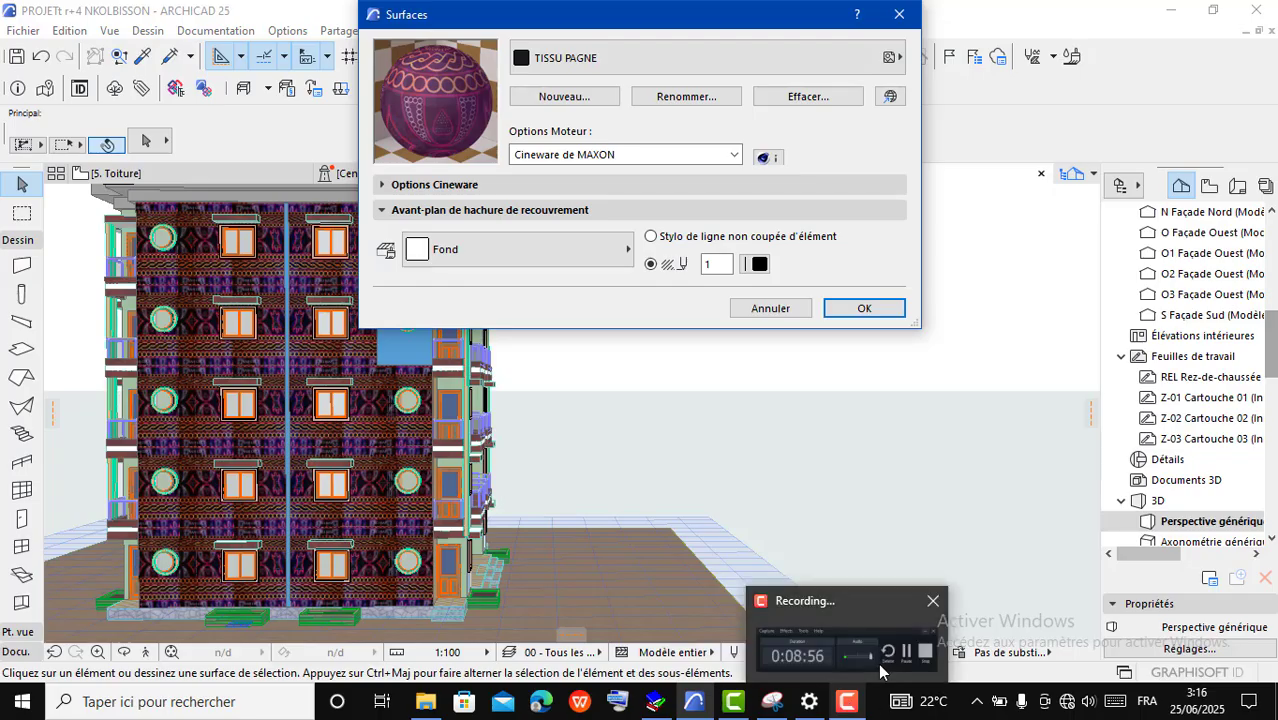
pyautogui.click(881, 664)
pyautogui.click(1178, 620)
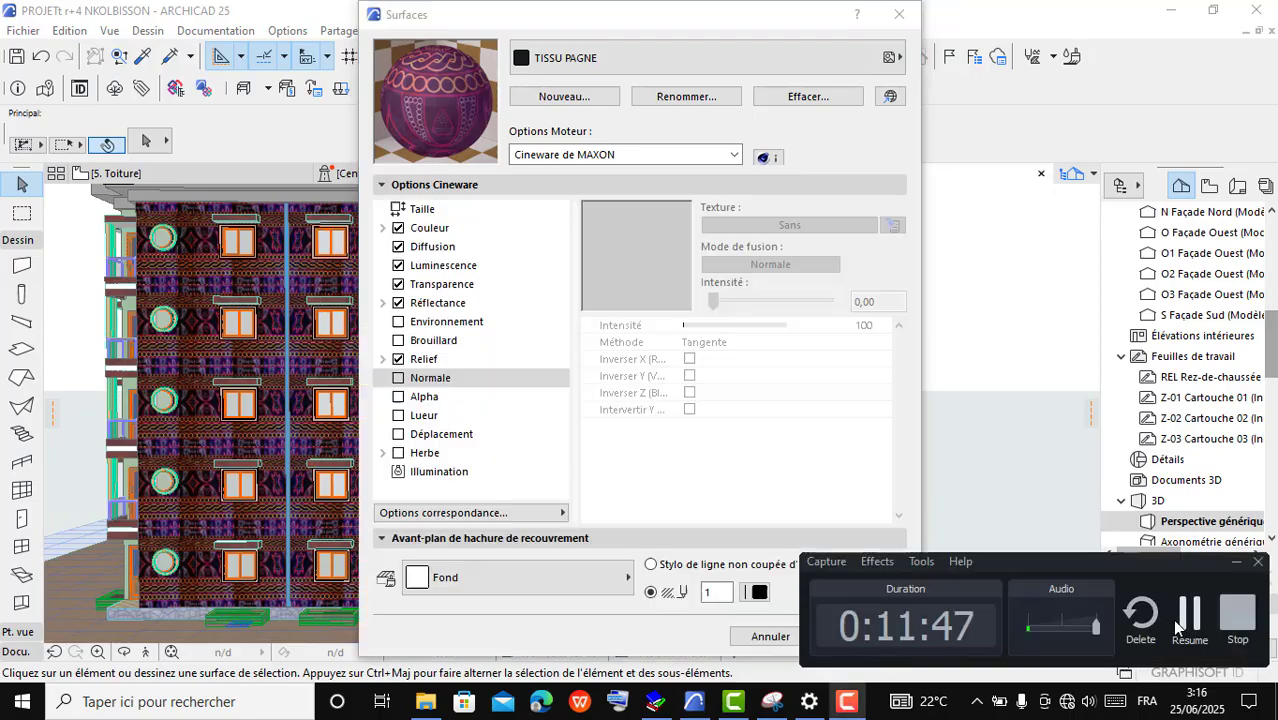
pyautogui.click(1176, 620)
# Step: Switch the TISSU PAGNE engine settings to Moteur basique, set the texture height to 1 m and apply the change
pyautogui.click(734, 155)
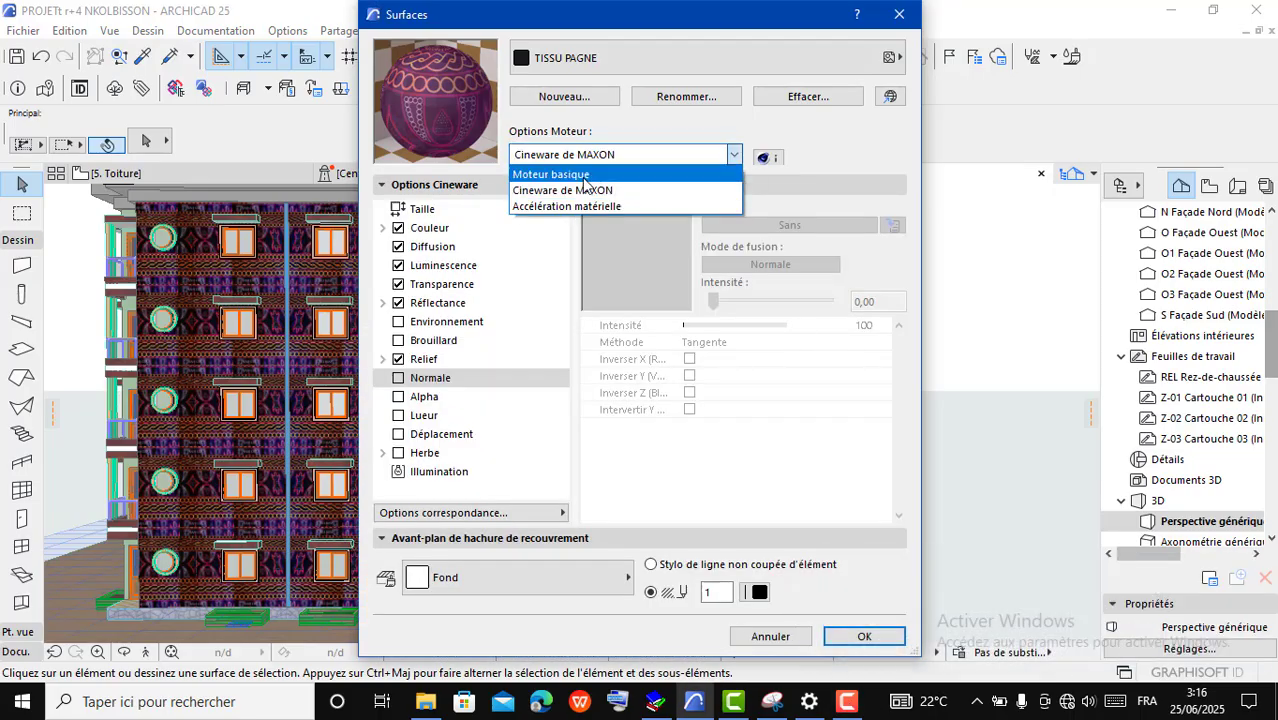
pyautogui.click(582, 176)
pyautogui.click(384, 468)
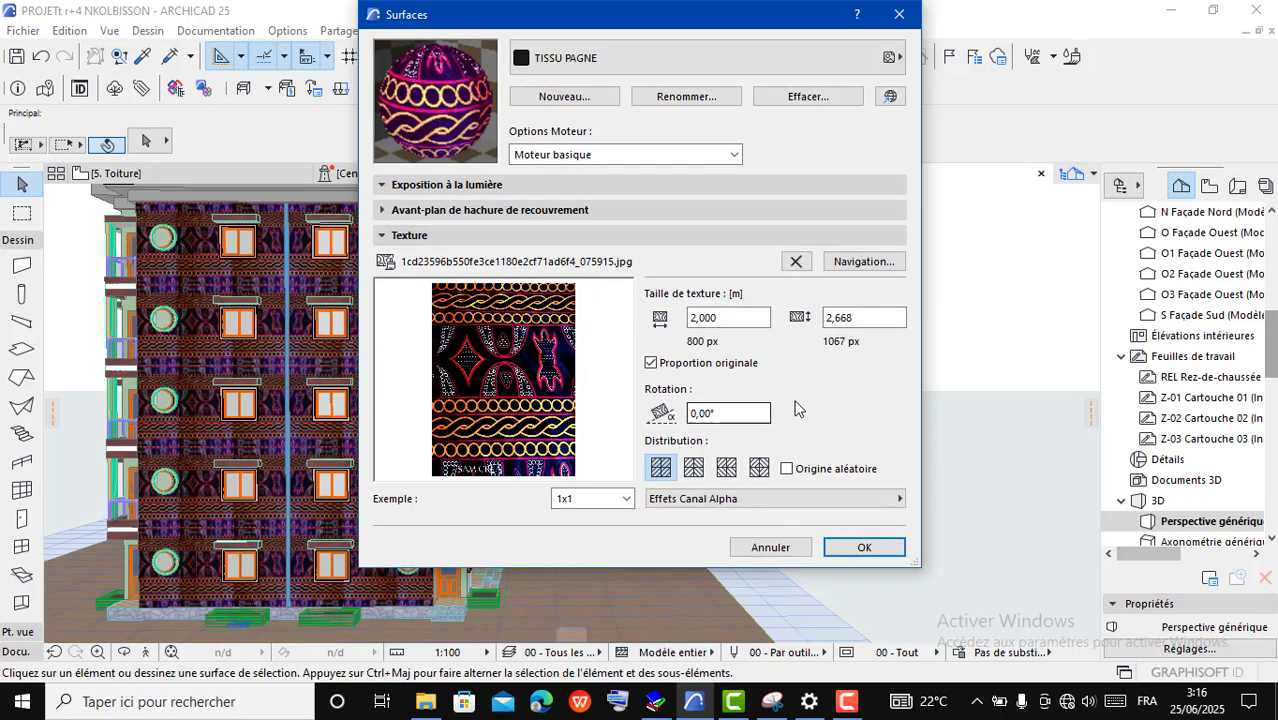
pyautogui.click(740, 316)
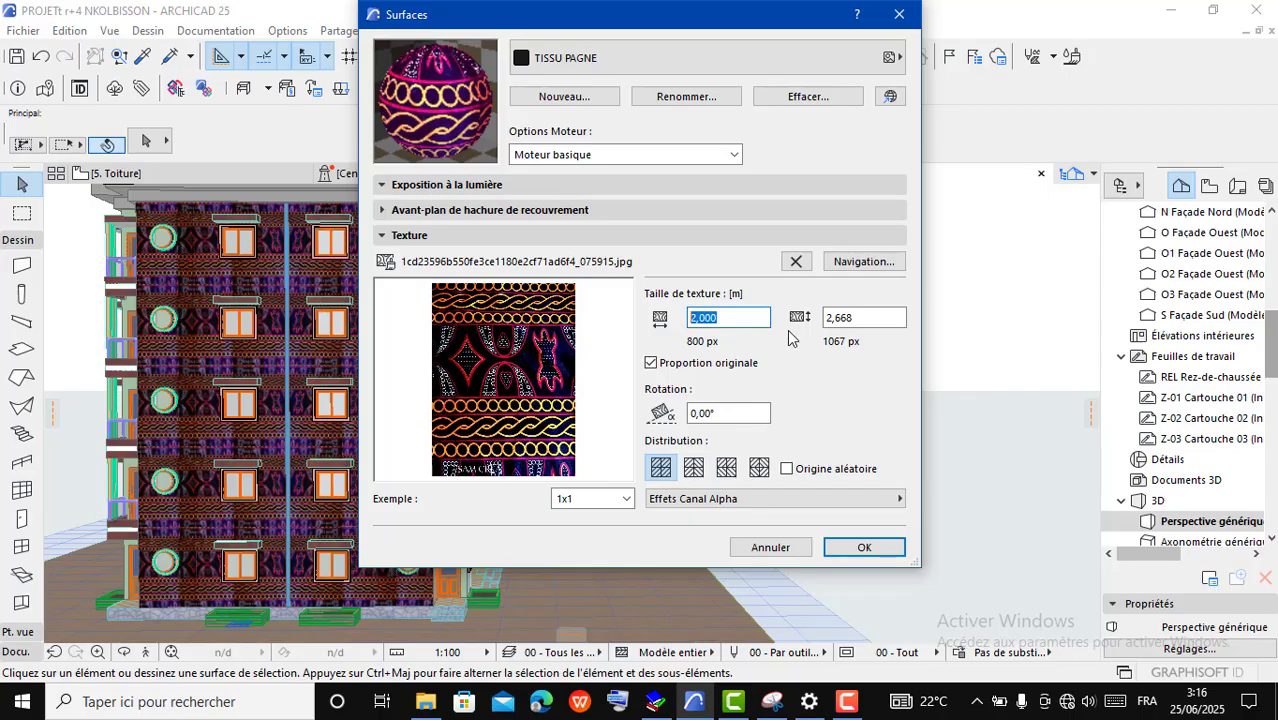
pyautogui.click(876, 317)
pyautogui.write('1')
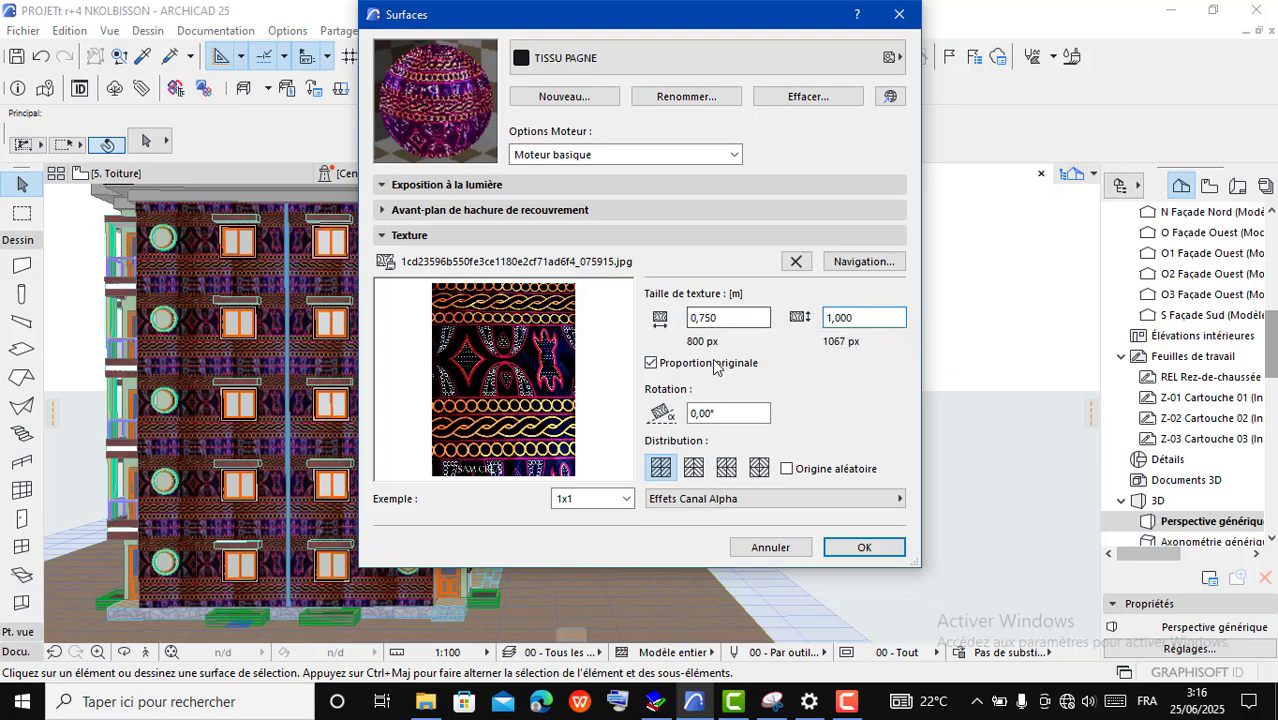
pyautogui.click(864, 547)
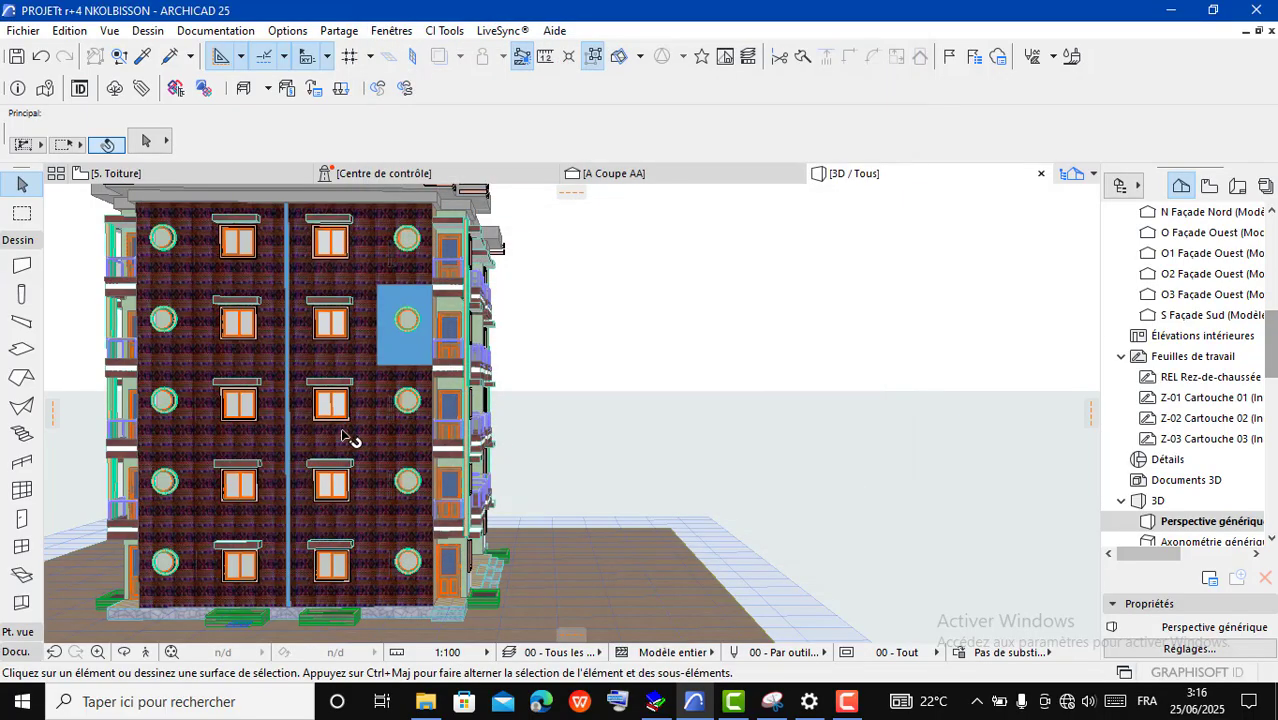
# Step: Examine the scale of the fabric pattern on the facade around the window panels, close up and from farther away
pyautogui.scroll(2, 268, 451)
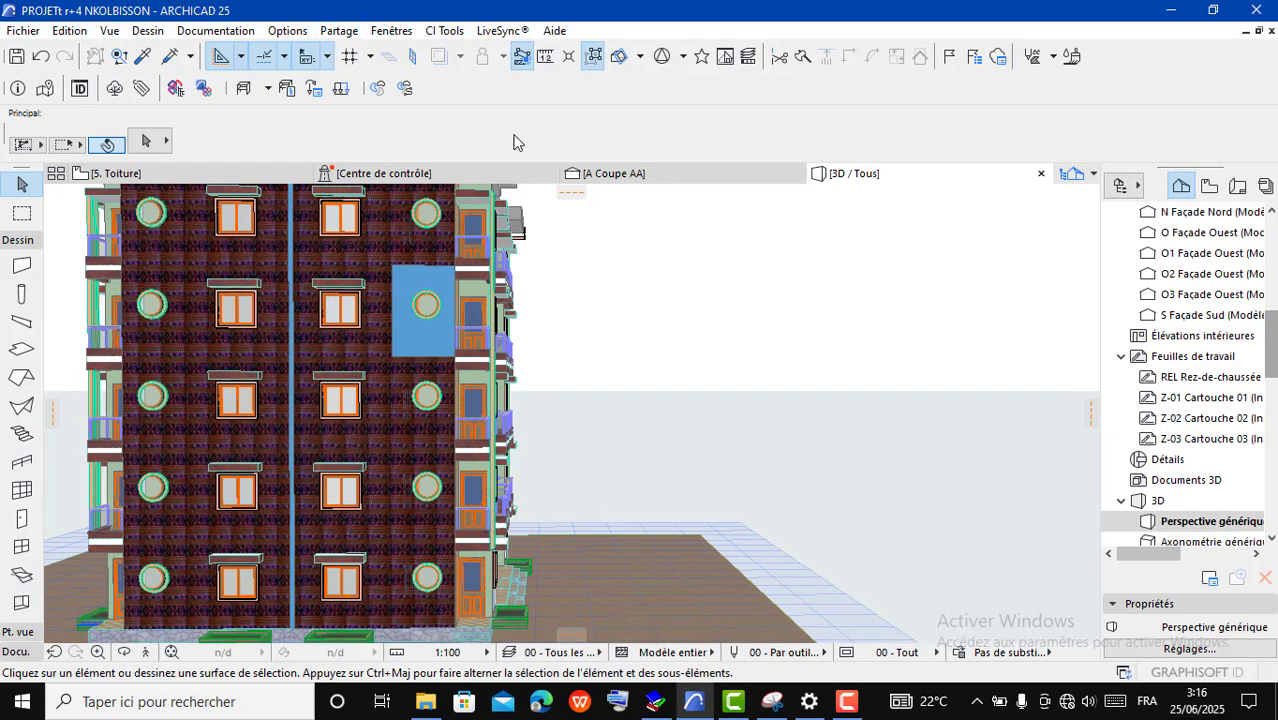
pyautogui.scroll(1, 466, 327)
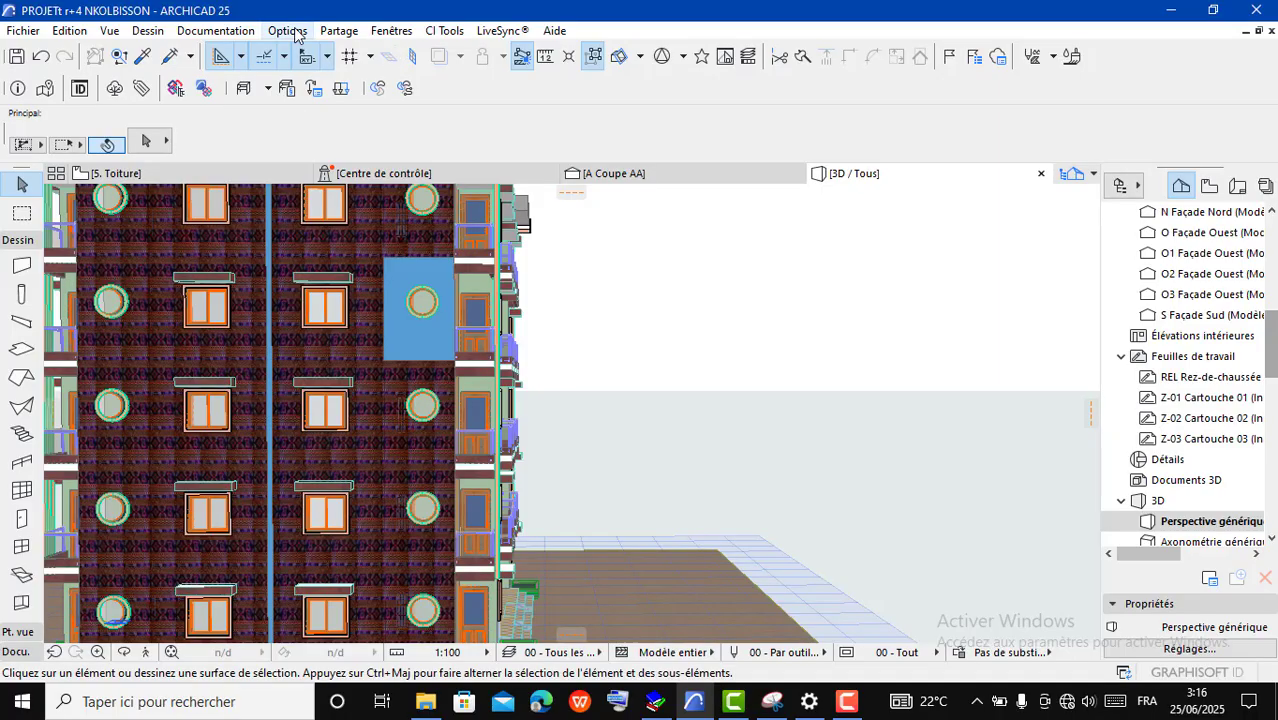
pyautogui.scroll(4, 345, 304)
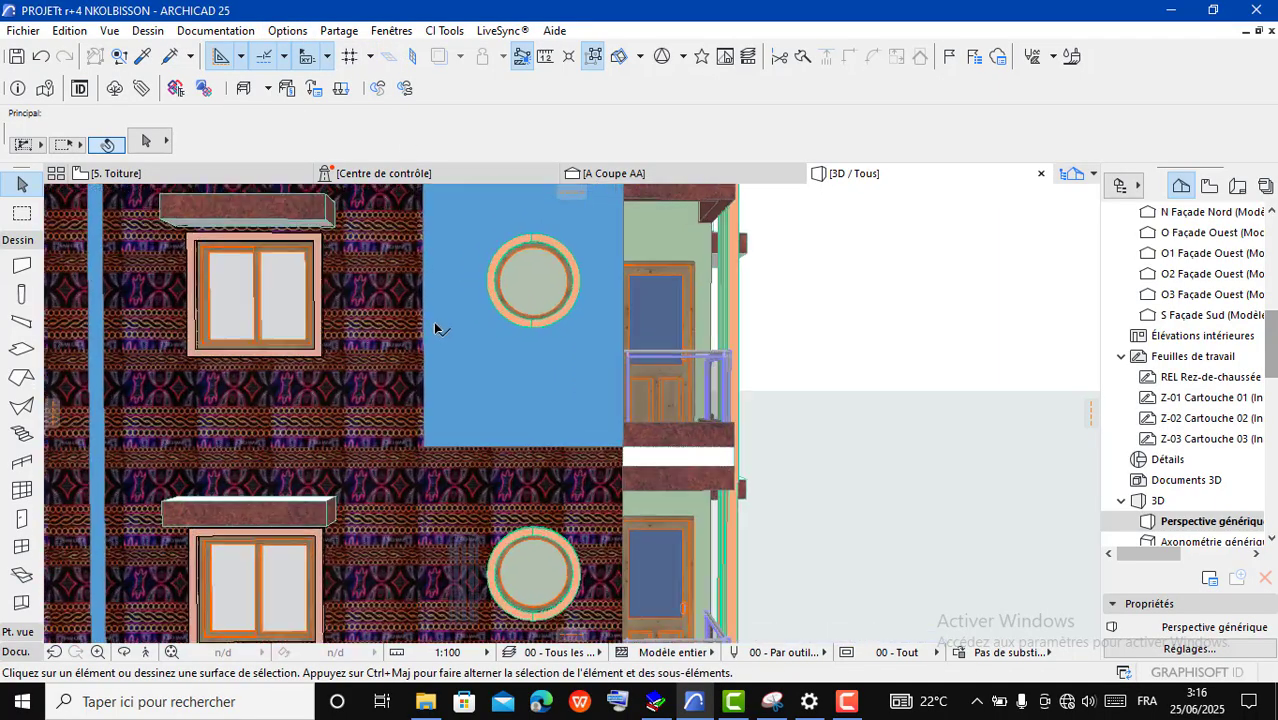
pyautogui.scroll(5, 434, 322)
pyautogui.scroll(-3, 412, 393)
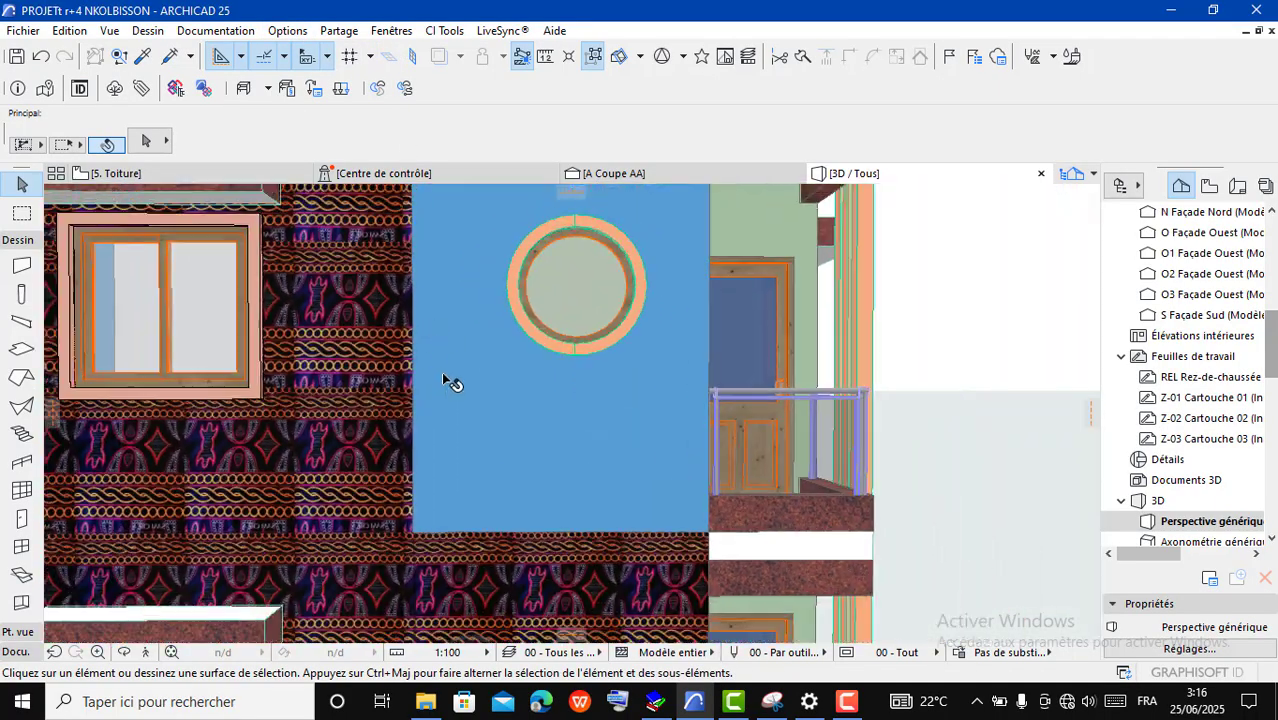
pyautogui.scroll(-2, 455, 360)
pyautogui.scroll(-6, 718, 385)
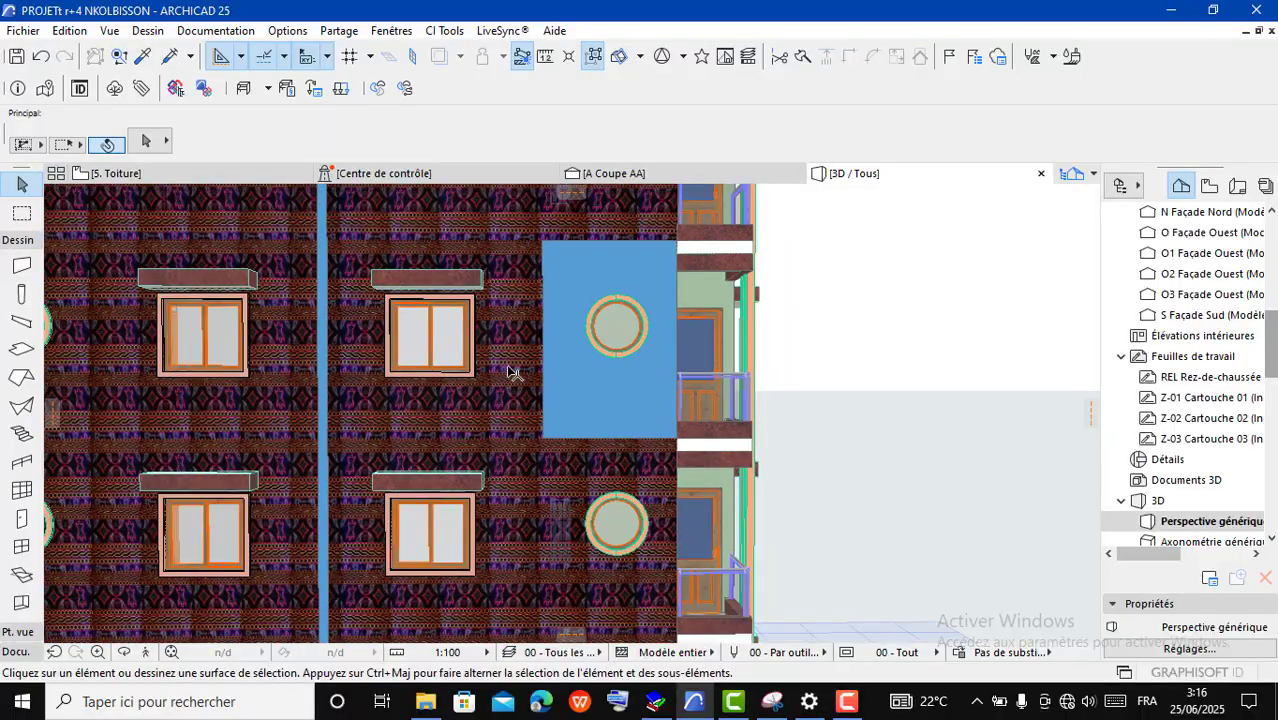
# Step: Examine the fabric pattern across the whole facade and its right-hand corner, from a distance and close up
pyautogui.scroll(-2, 385, 355)
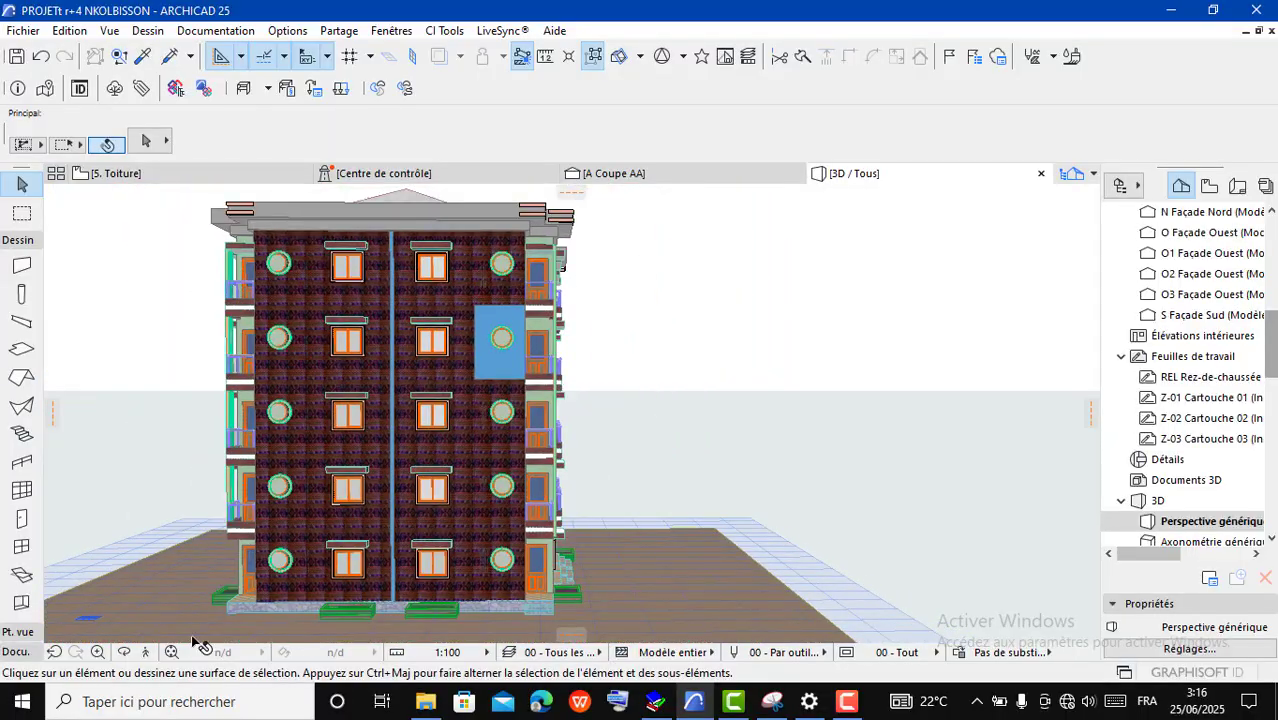
pyautogui.click(123, 654)
pyautogui.moveTo(336, 405); pyautogui.dragTo(302, 401)
pyautogui.scroll(3, 502, 450)
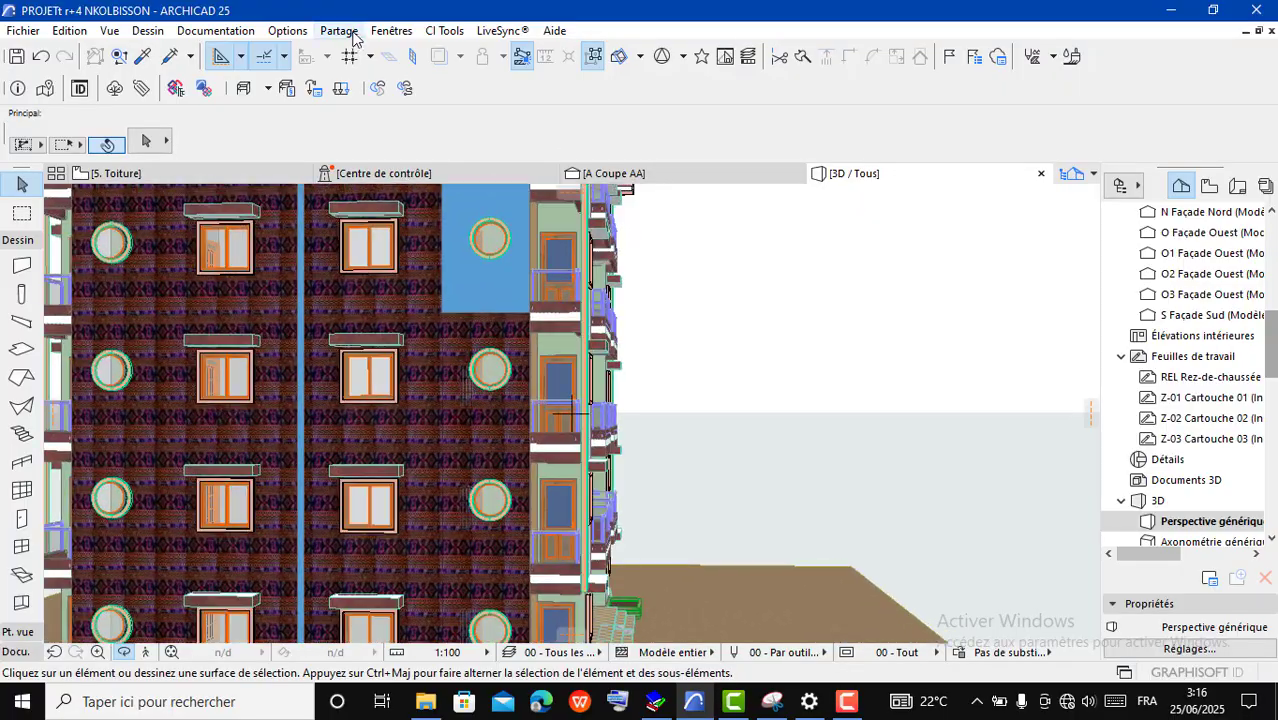
pyautogui.scroll(3, 532, 256)
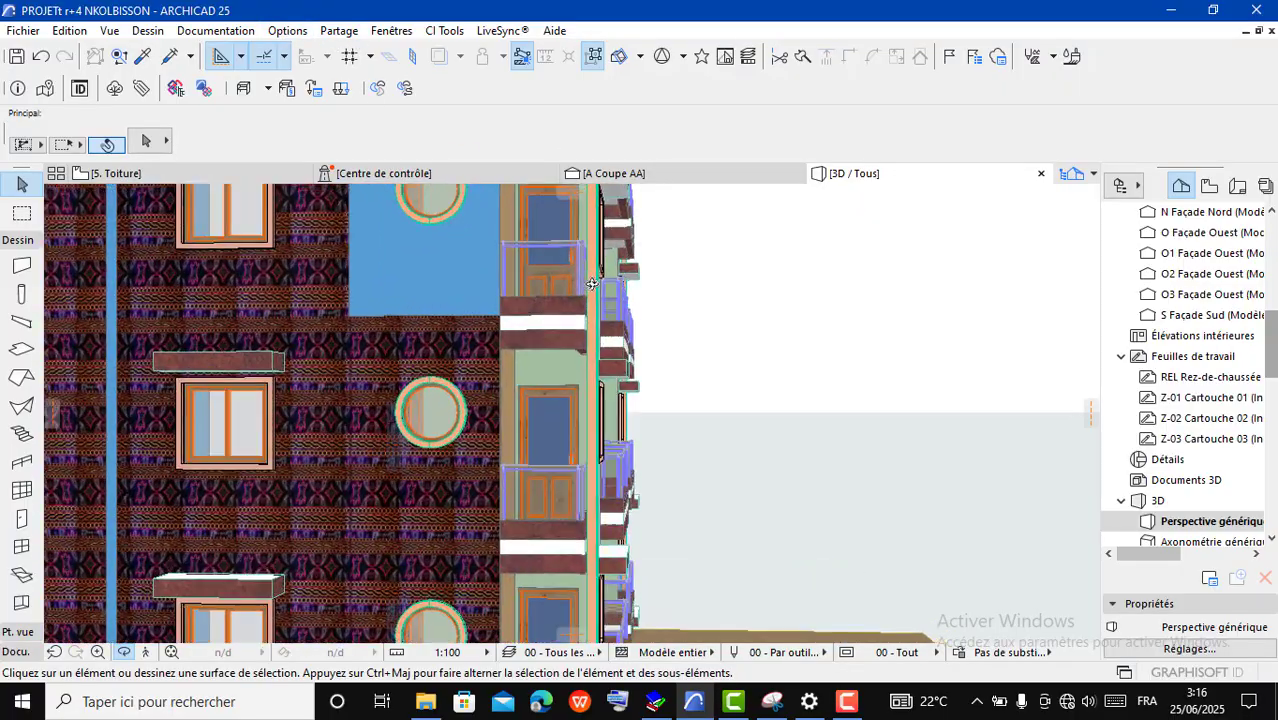
pyautogui.moveTo(655, 329); pyautogui.dragTo(640, 360)
pyautogui.scroll(-3, 622, 345)
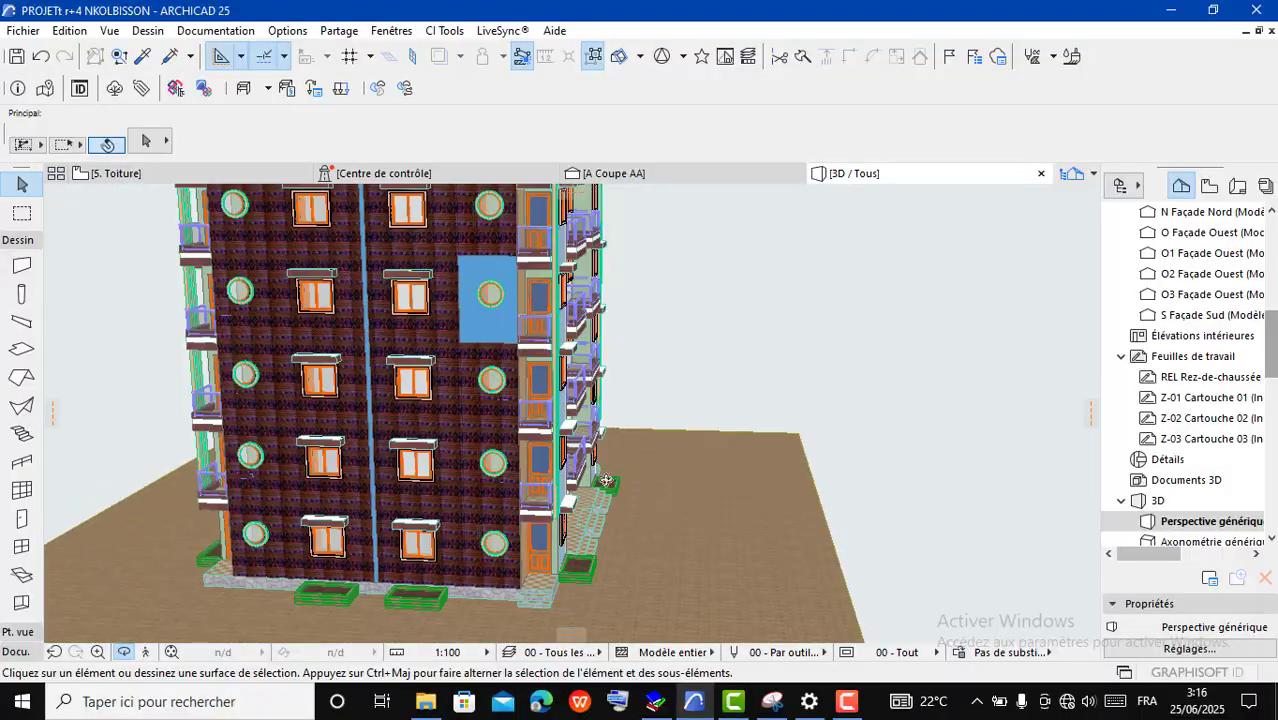
pyautogui.moveTo(590, 496); pyautogui.dragTo(586, 440)
# Step: Set the TISSU PAGNE surface's texture width to 2 m with its original proportions kept, and apply the change
pyautogui.click(288, 31)
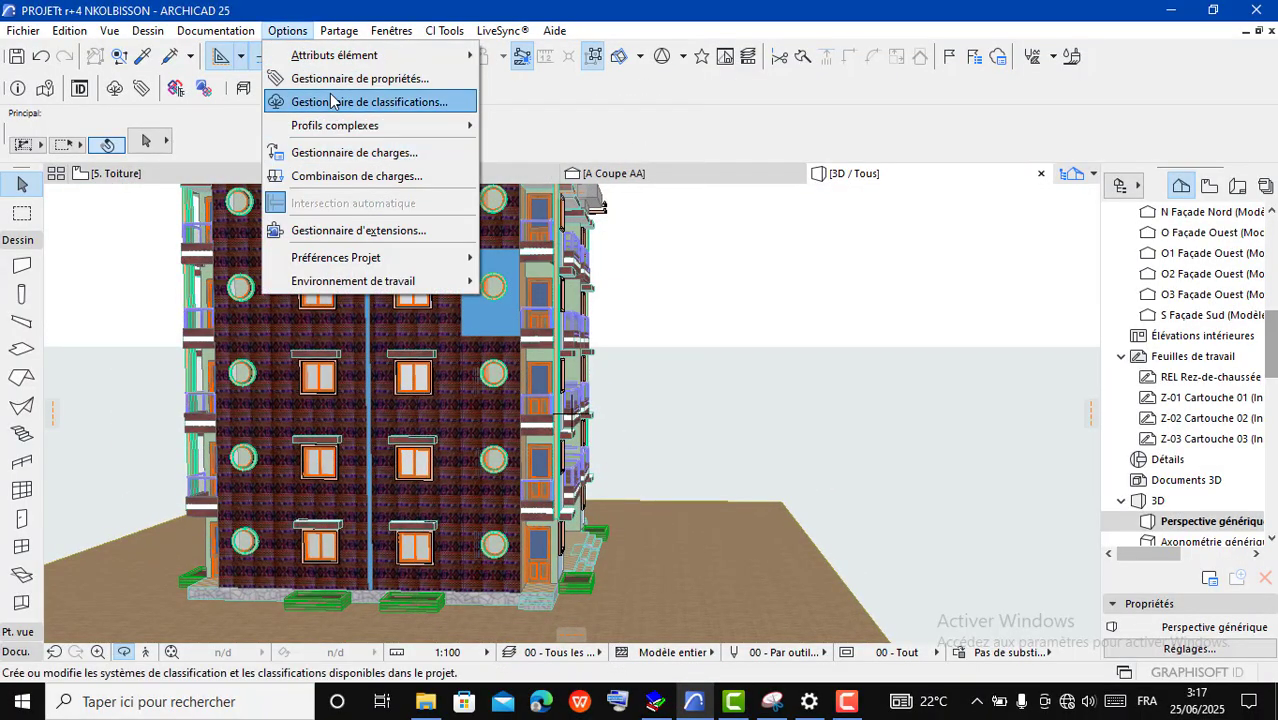
pyautogui.moveTo(362, 62)
pyautogui.click(540, 150)
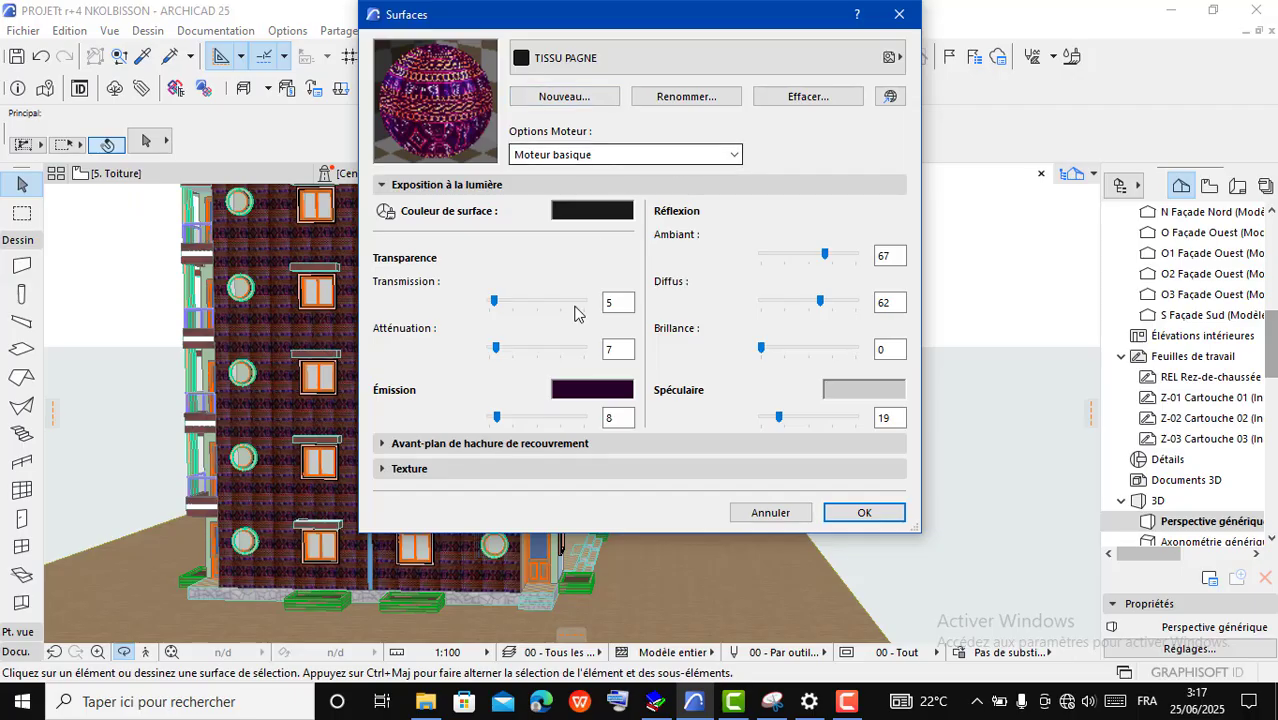
pyautogui.click(428, 467)
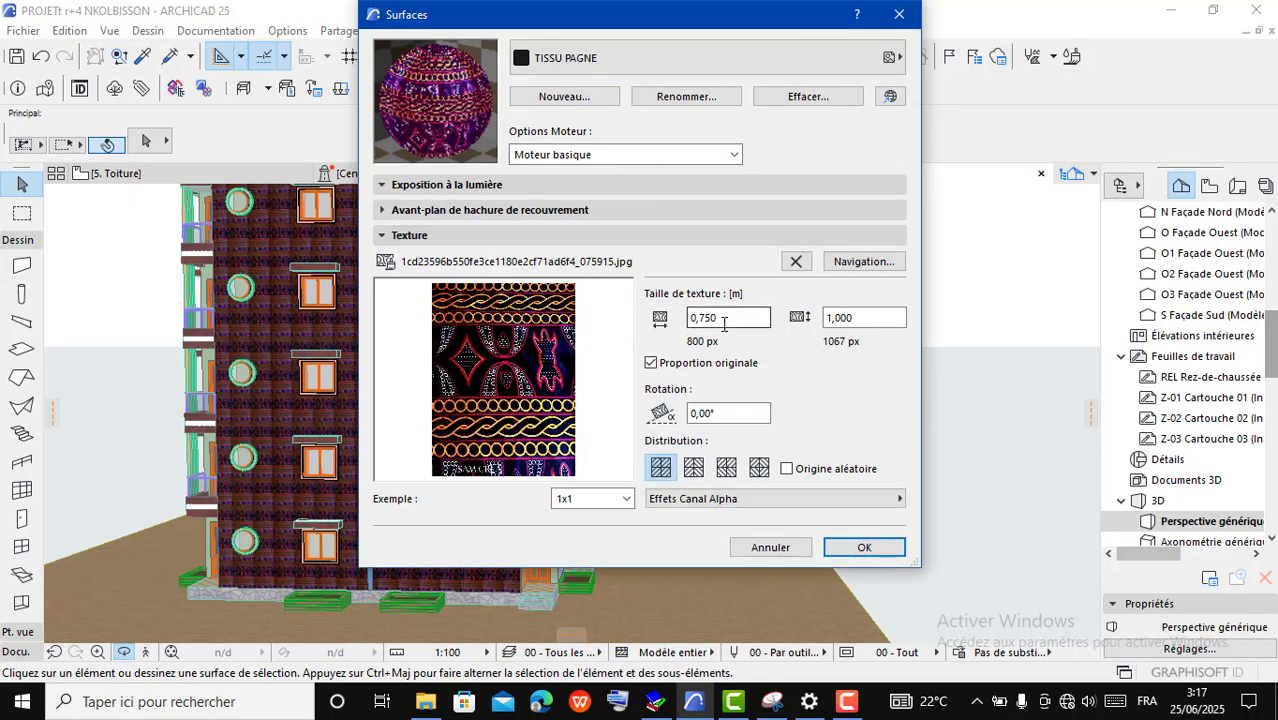
pyautogui.doubleClick(733, 318)
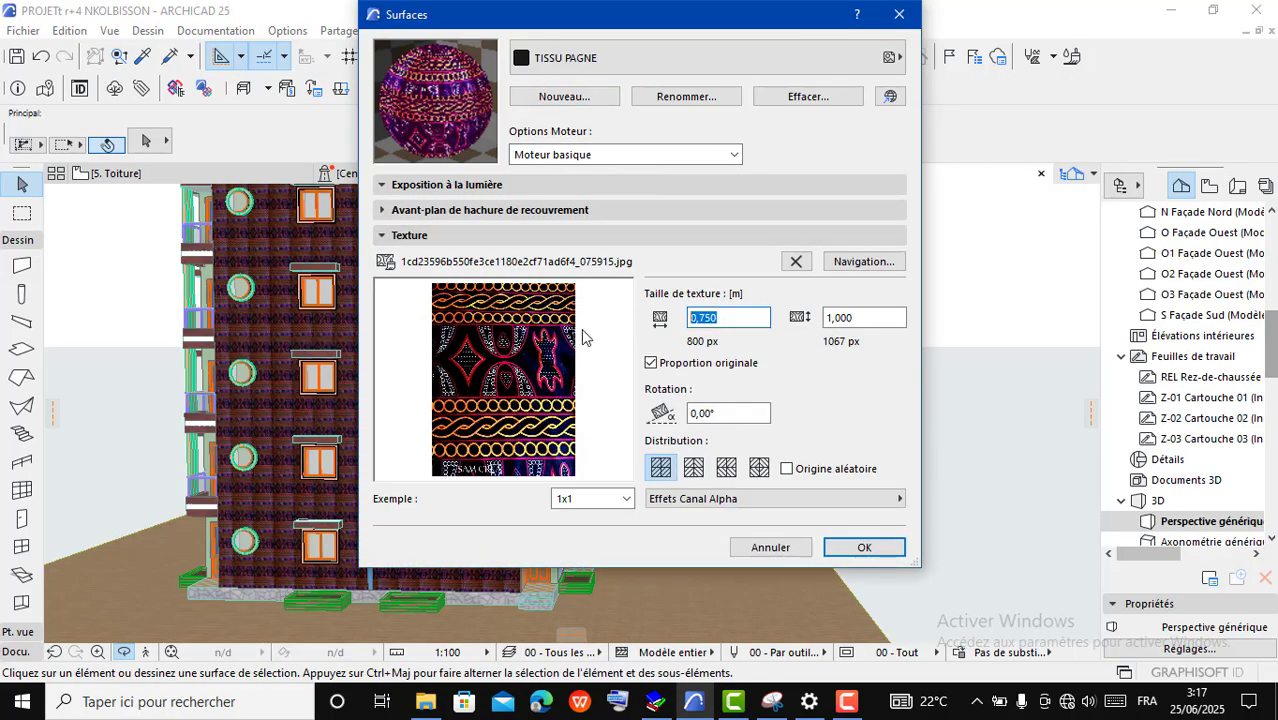
pyautogui.doubleClick(865, 318)
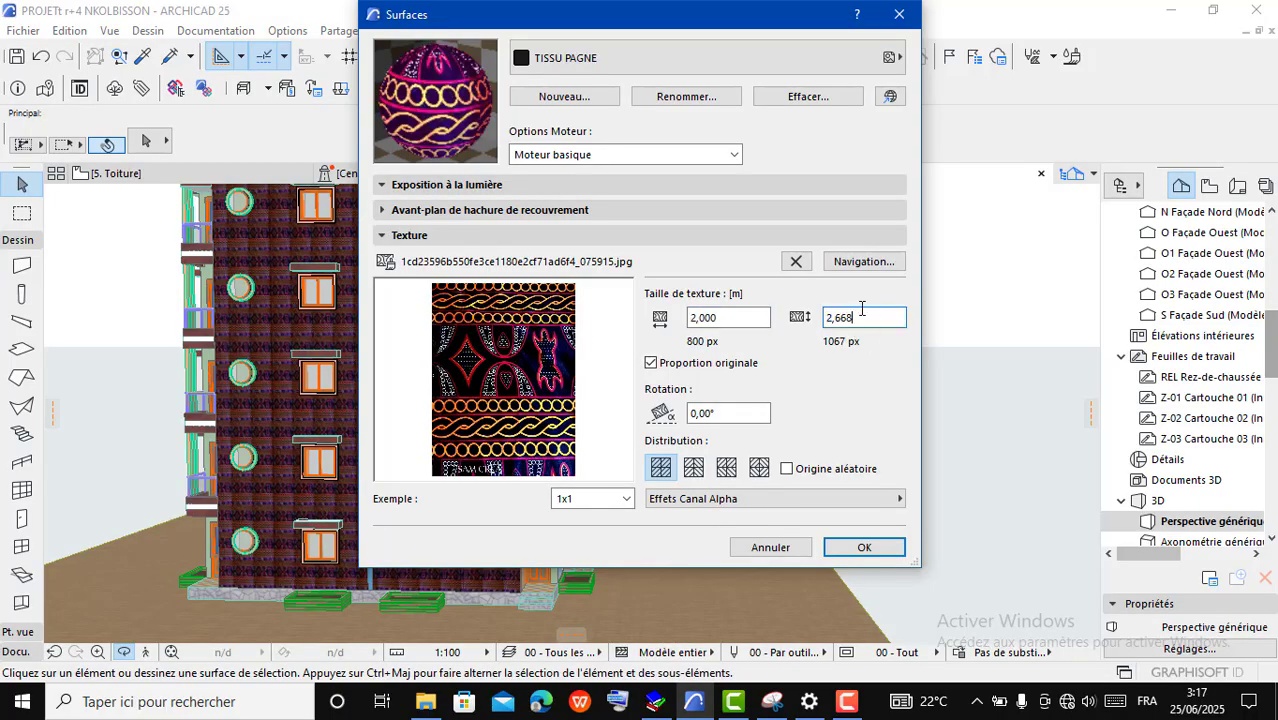
pyautogui.click(862, 547)
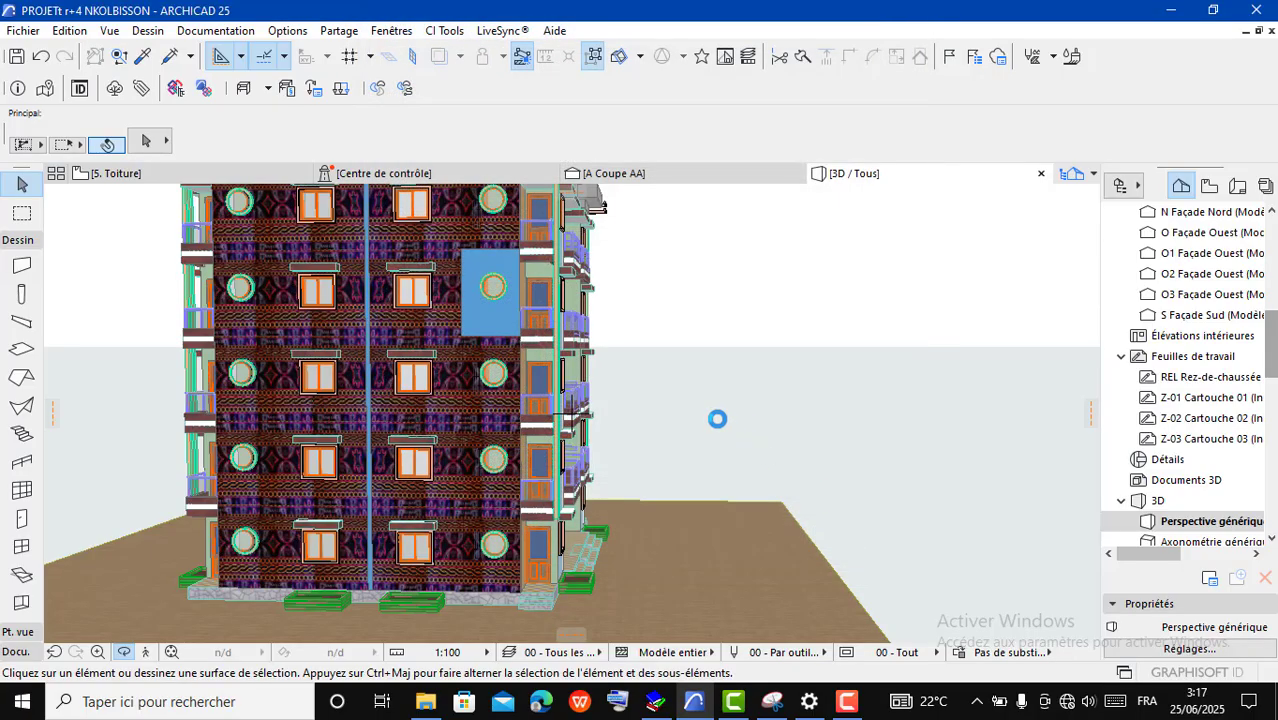
# Step: Pick up the settings of a fabric-covered facade wall and transfer them to the blue round-window wall panel
pyautogui.scroll(2, 560, 316)
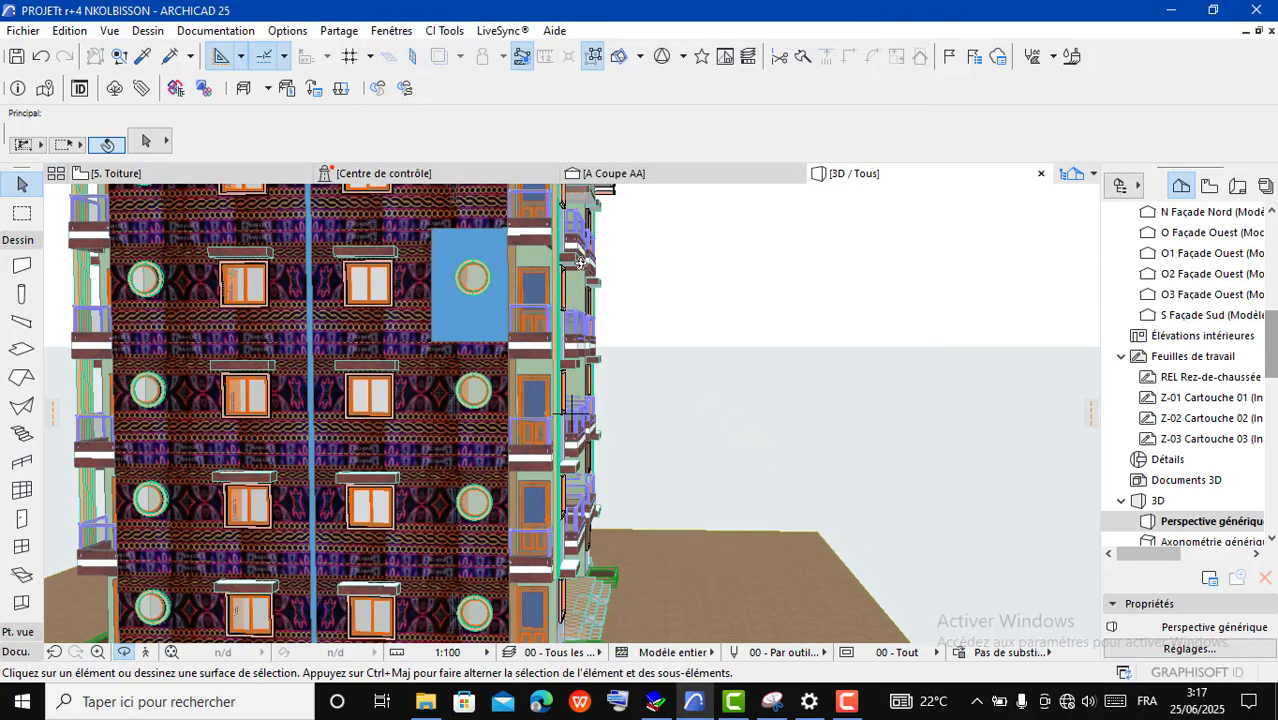
pyautogui.click(148, 57)
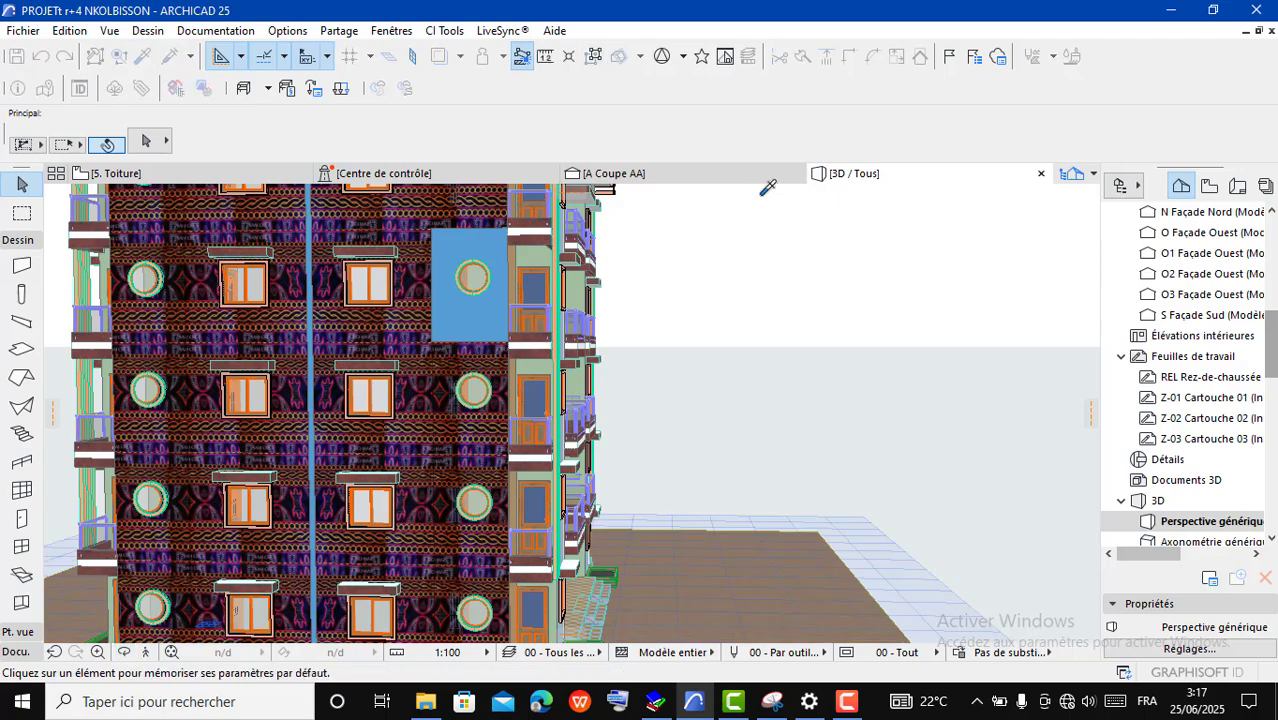
pyautogui.click(447, 388)
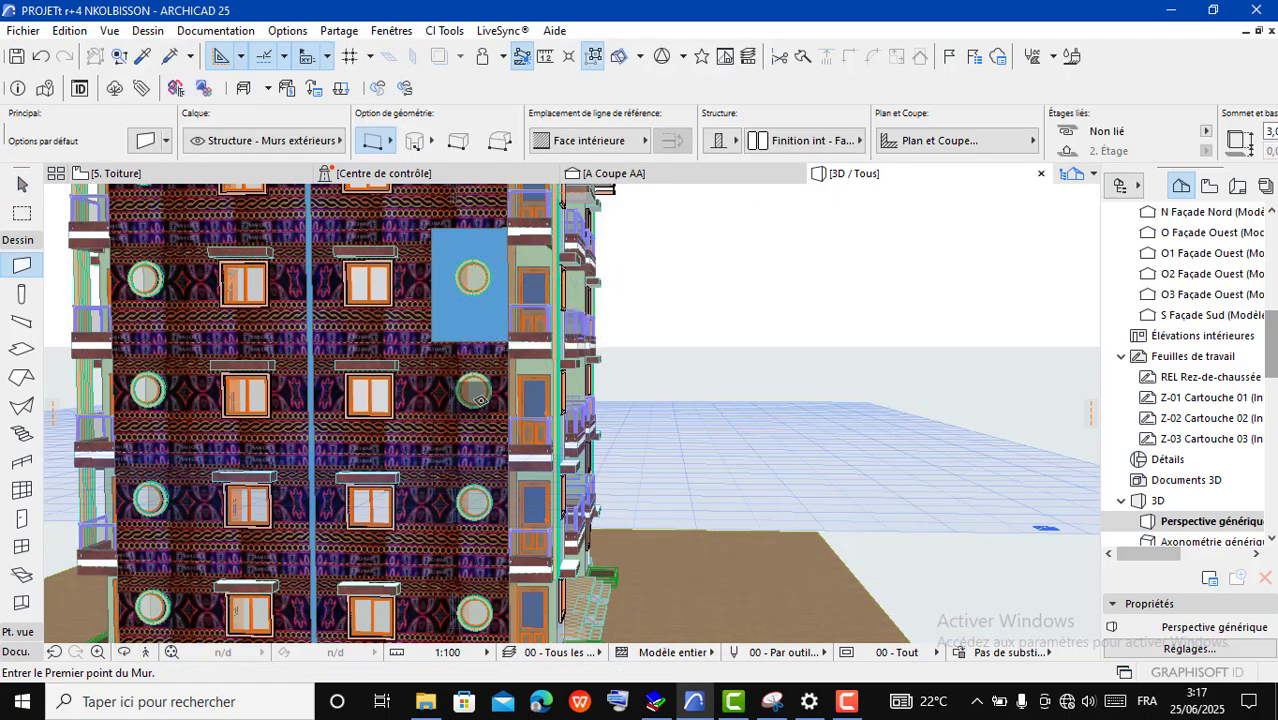
pyautogui.click(173, 60)
pyautogui.click(483, 311)
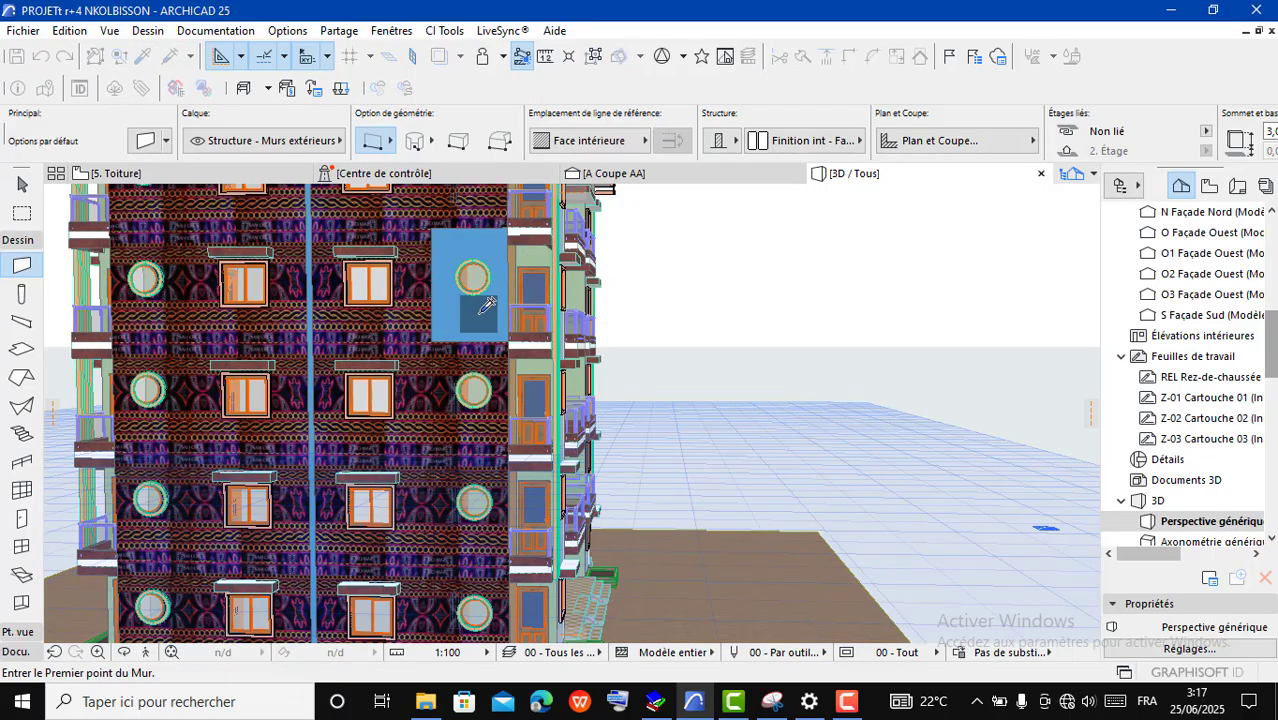
# Step: Examine the enlarged fabric pattern on the facade and the adjoining balcony sides from several angles and distances
pyautogui.scroll(-4, 483, 311)
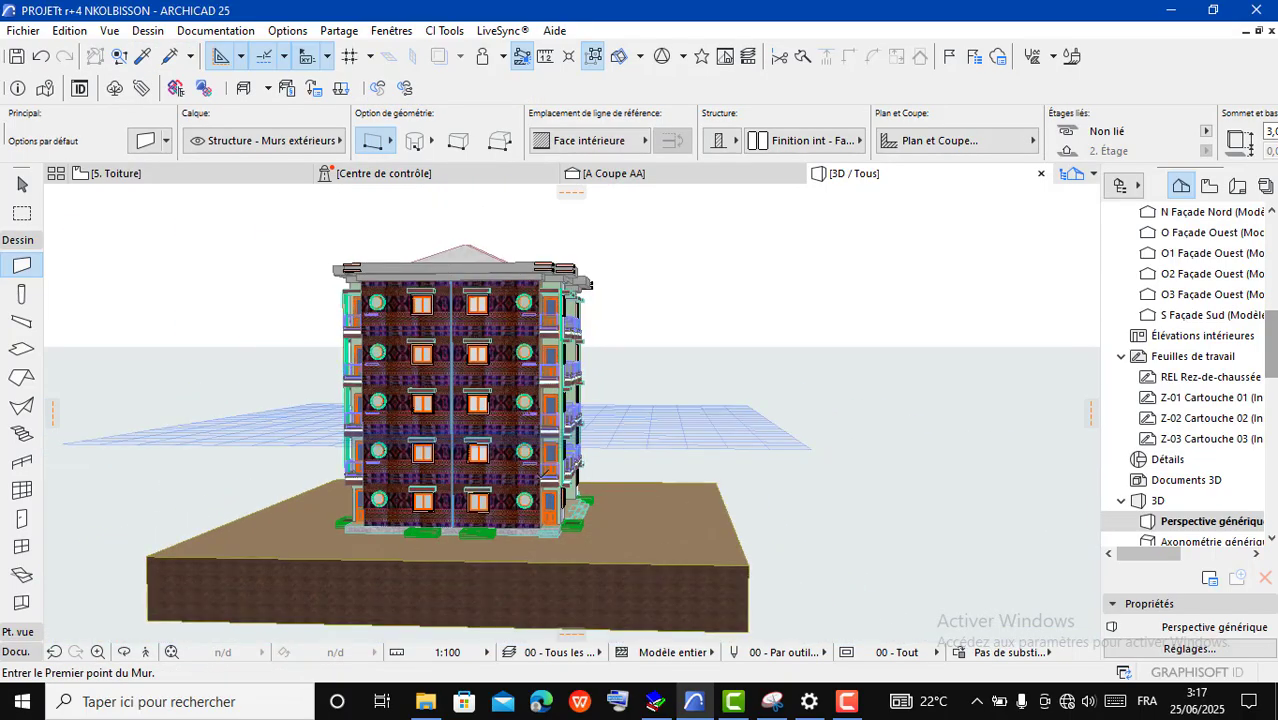
pyautogui.scroll(3, 280, 540)
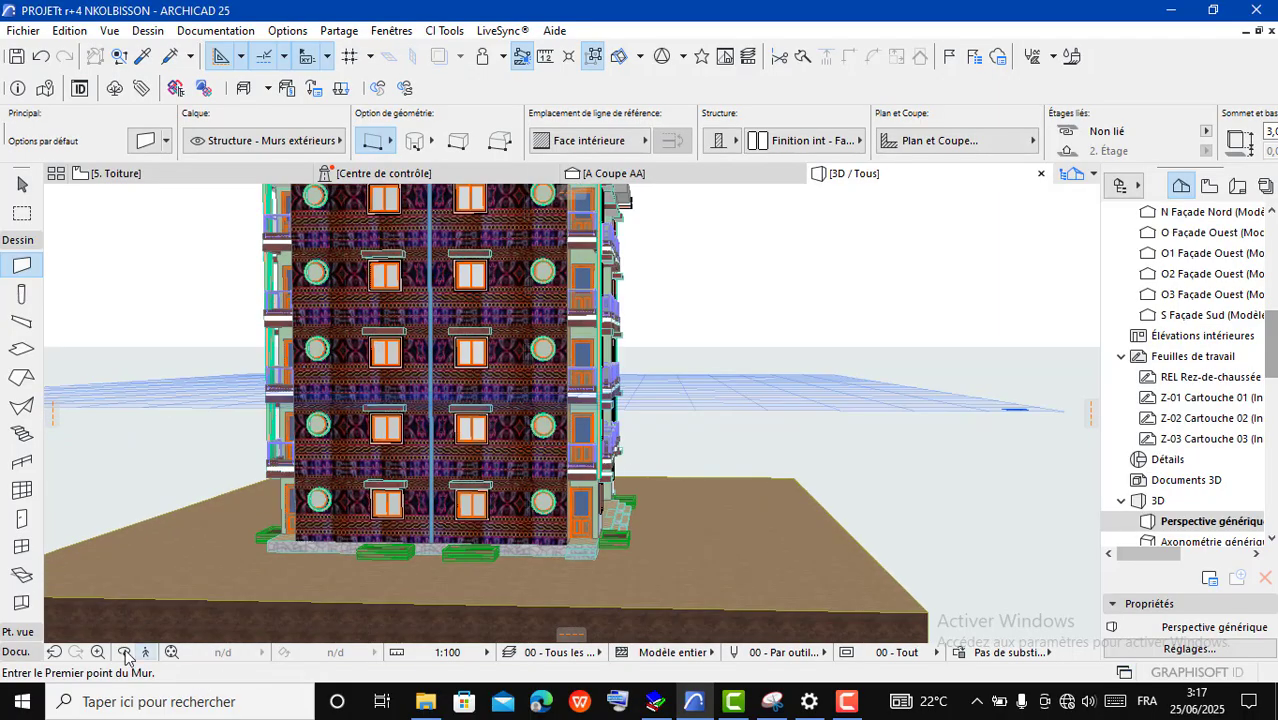
pyautogui.click(124, 652)
pyautogui.moveTo(320, 576); pyautogui.dragTo(452, 574)
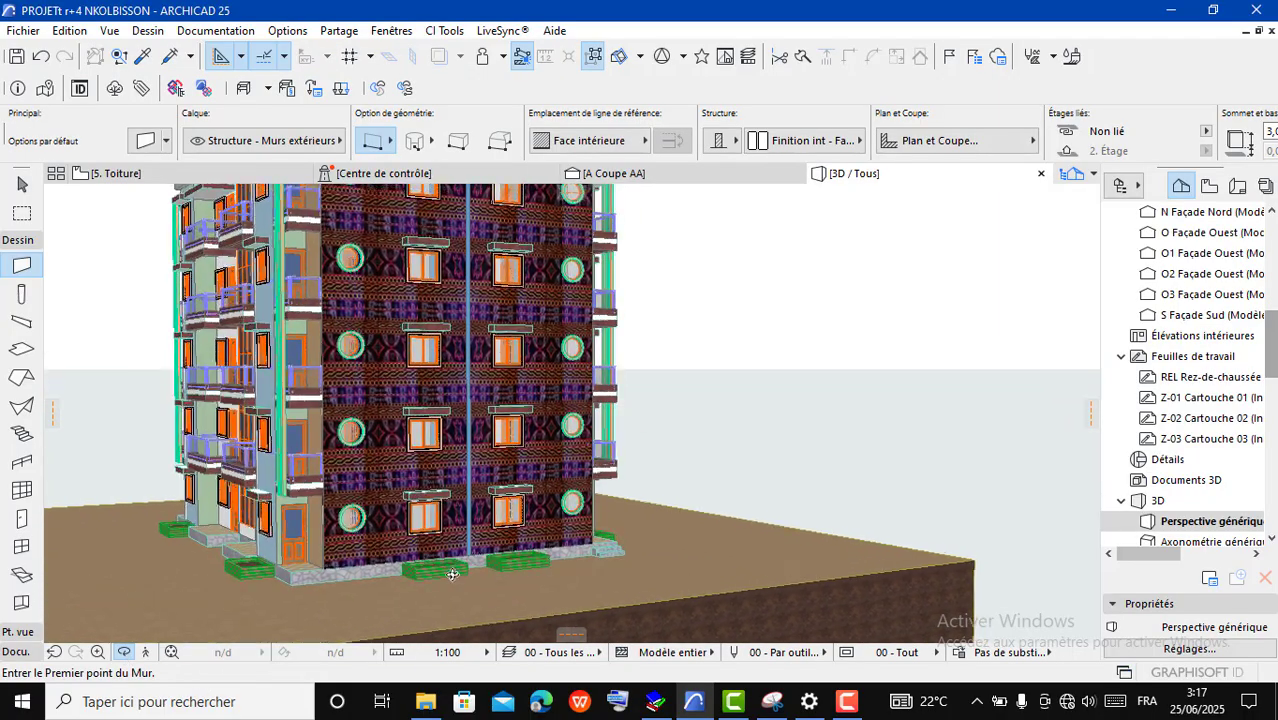
pyautogui.scroll(-4, 414, 462)
pyautogui.moveTo(798, 560); pyautogui.dragTo(310, 590)
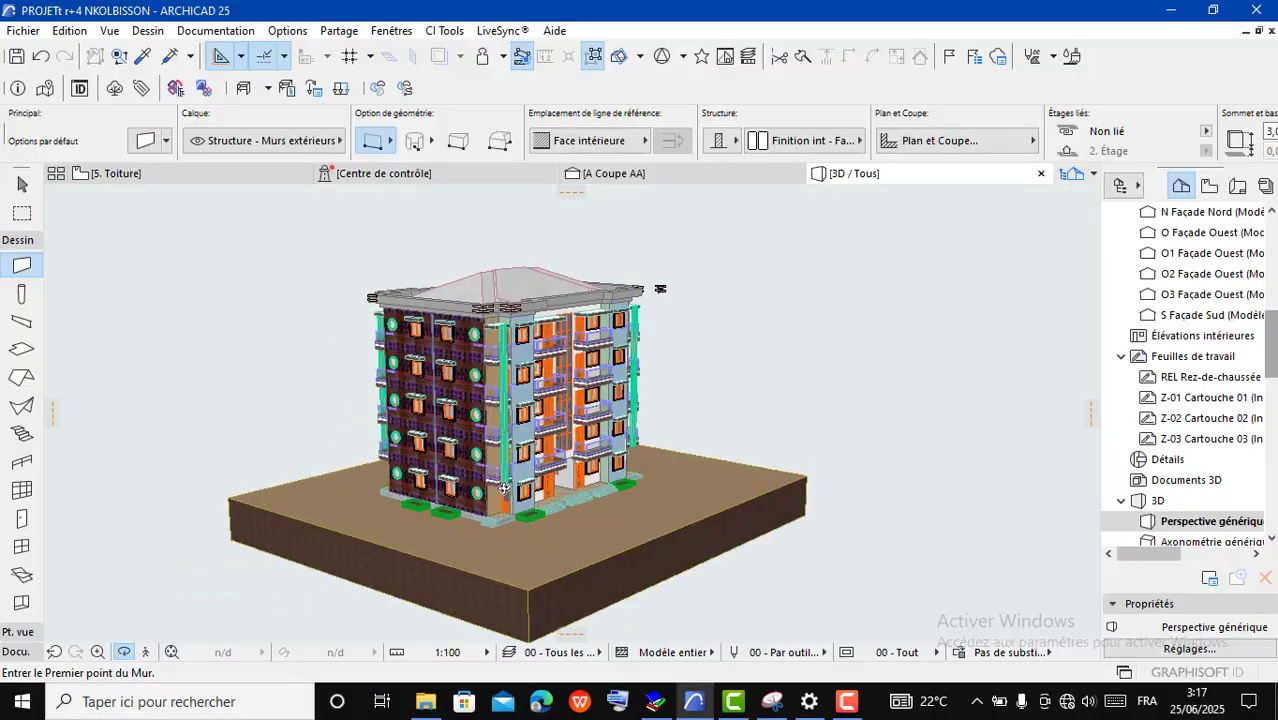
pyautogui.scroll(8, 503, 487)
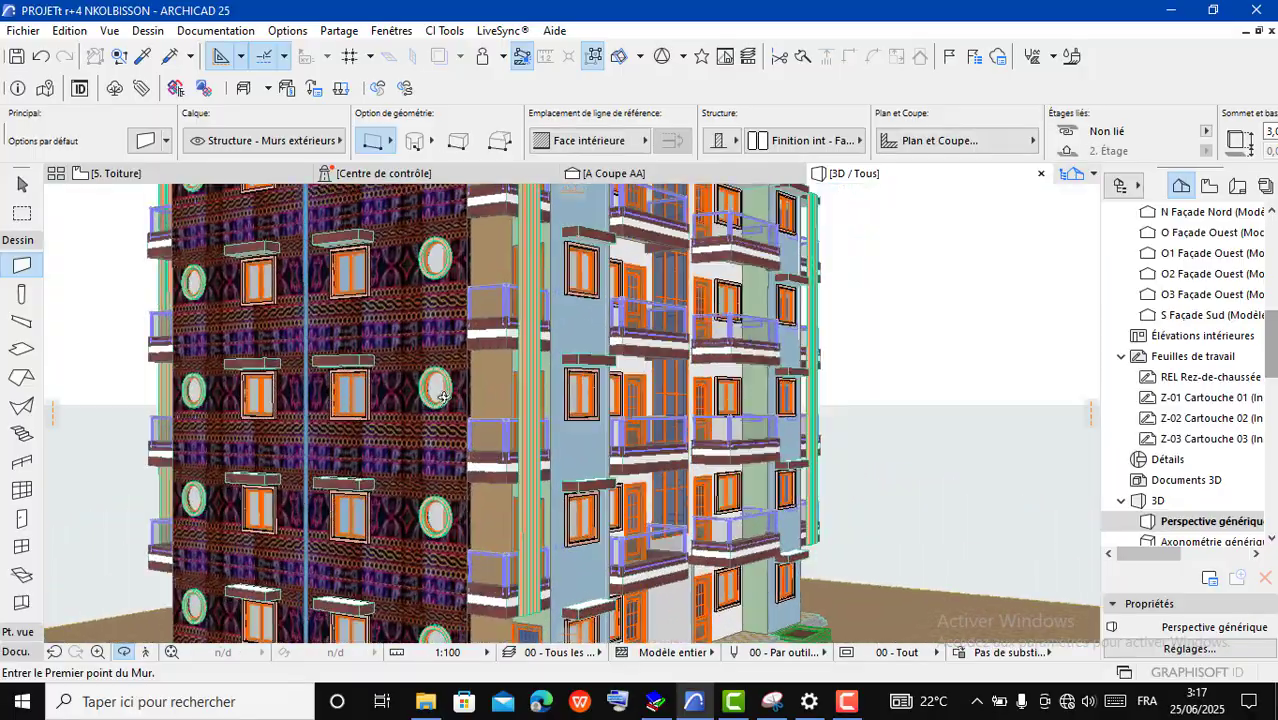
pyautogui.moveTo(444, 397); pyautogui.dragTo(647, 428)
pyautogui.scroll(-4, 647, 416)
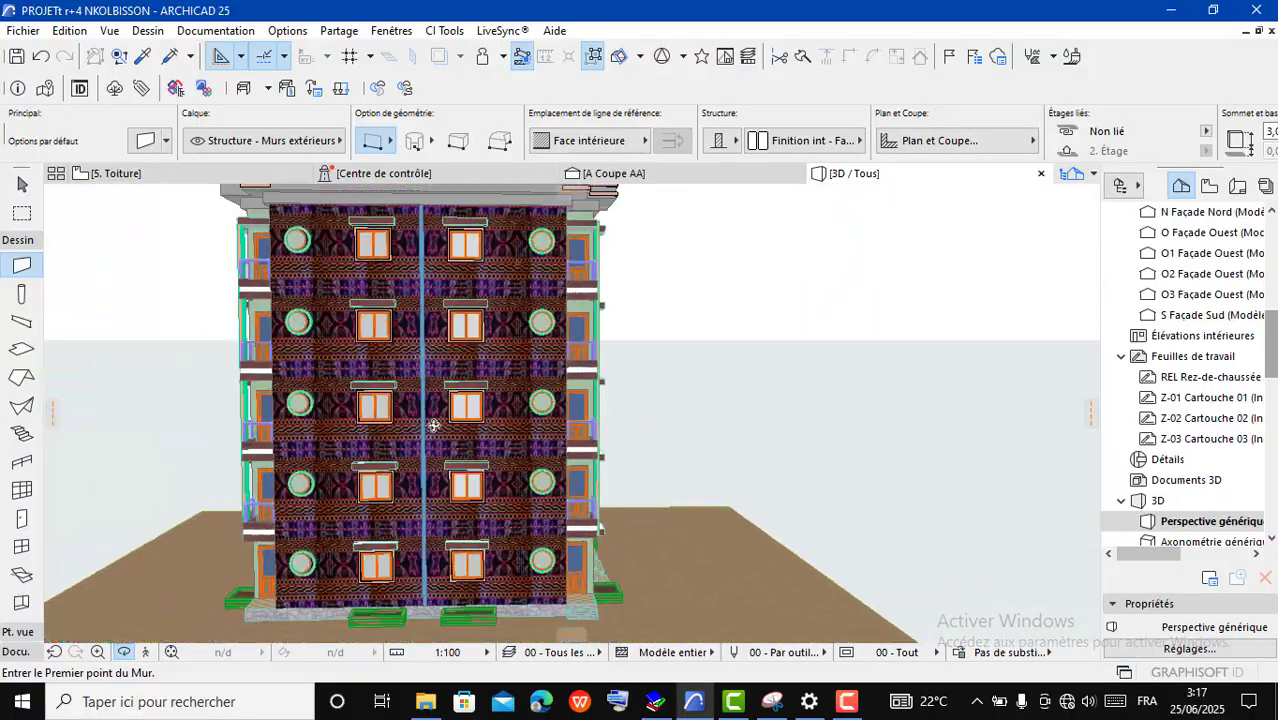
pyautogui.scroll(-3, 433, 426)
pyautogui.moveTo(433, 420); pyautogui.dragTo(330, 358)
pyautogui.scroll(7, 377, 485)
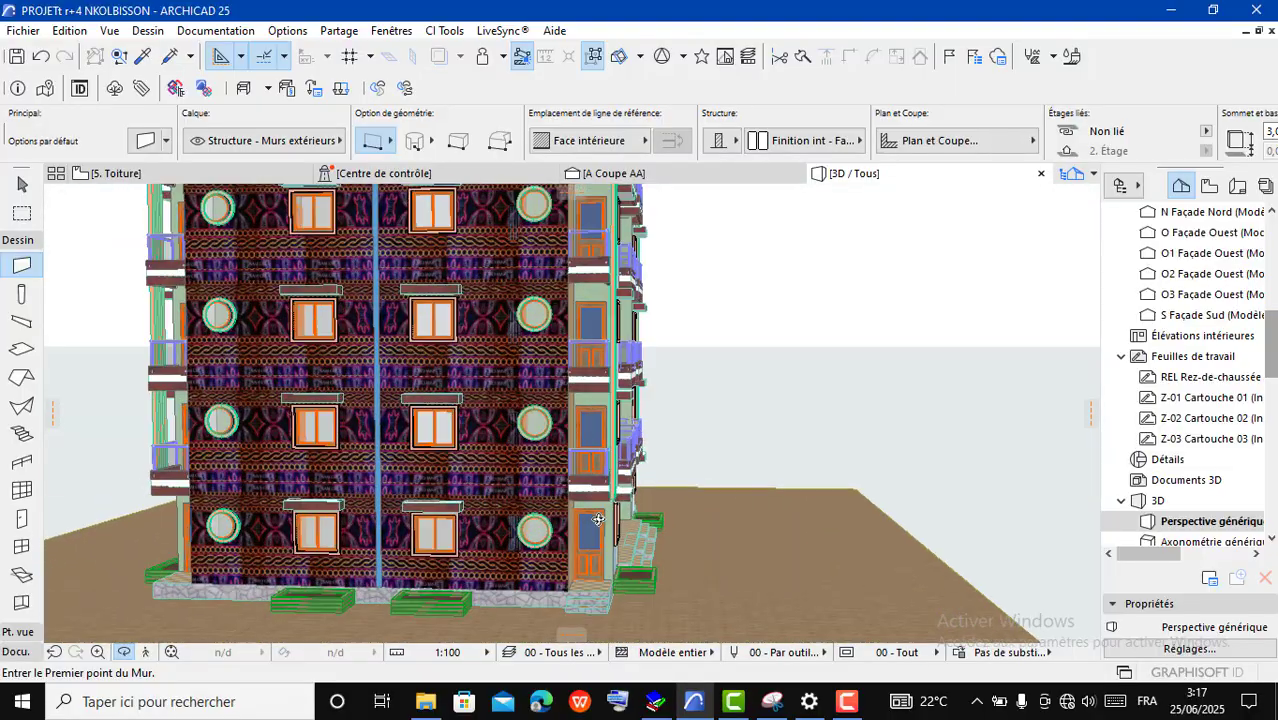
pyautogui.scroll(3, 598, 519)
pyautogui.moveTo(598, 519); pyautogui.dragTo(758, 407)
pyautogui.scroll(-3, 652, 457)
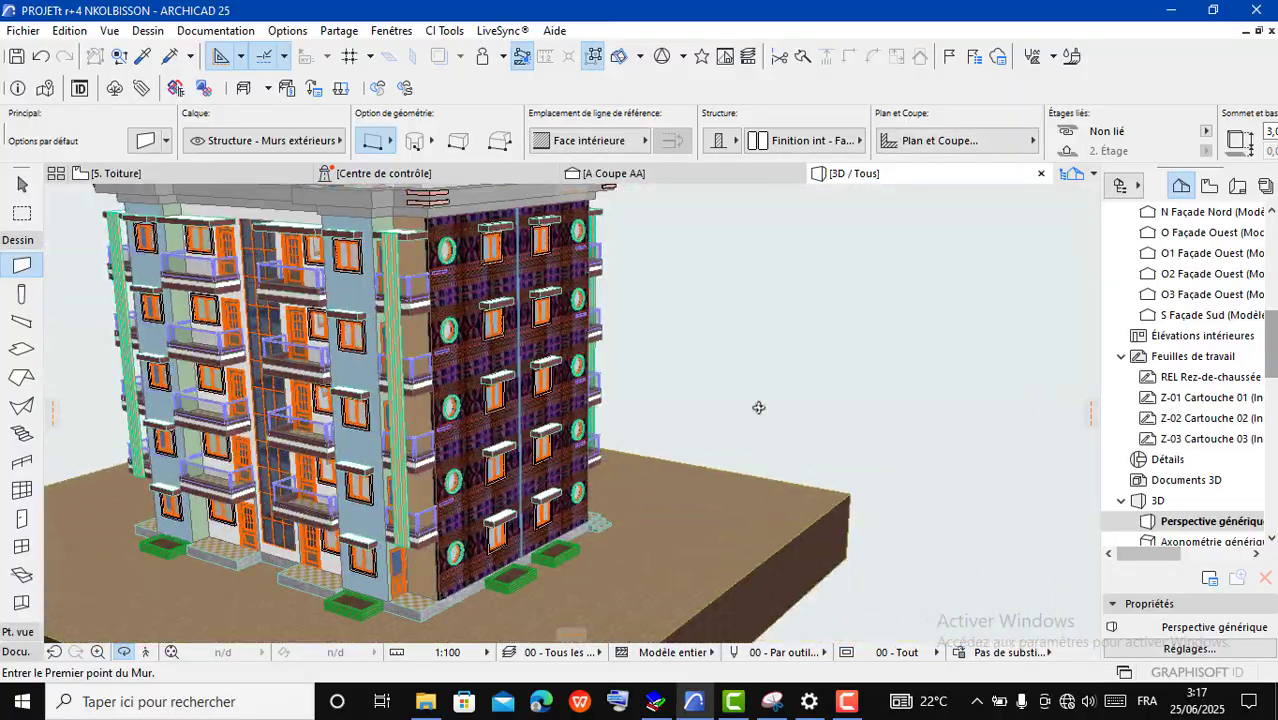
pyautogui.moveTo(758, 608); pyautogui.dragTo(274, 462)
pyautogui.scroll(-3, 274, 462)
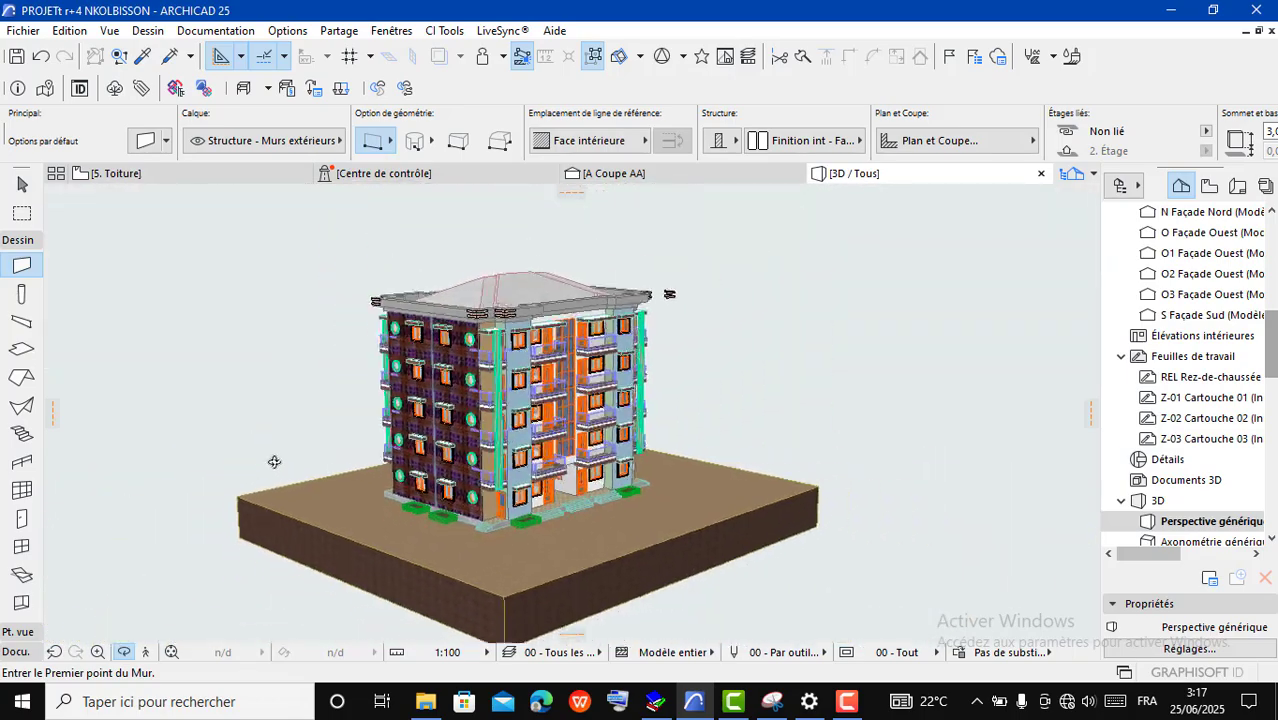
# Step: Inspect the plain blue facade on the opposite end of the building and its surrounding balconies
pyautogui.moveTo(873, 503); pyautogui.dragTo(567, 428)
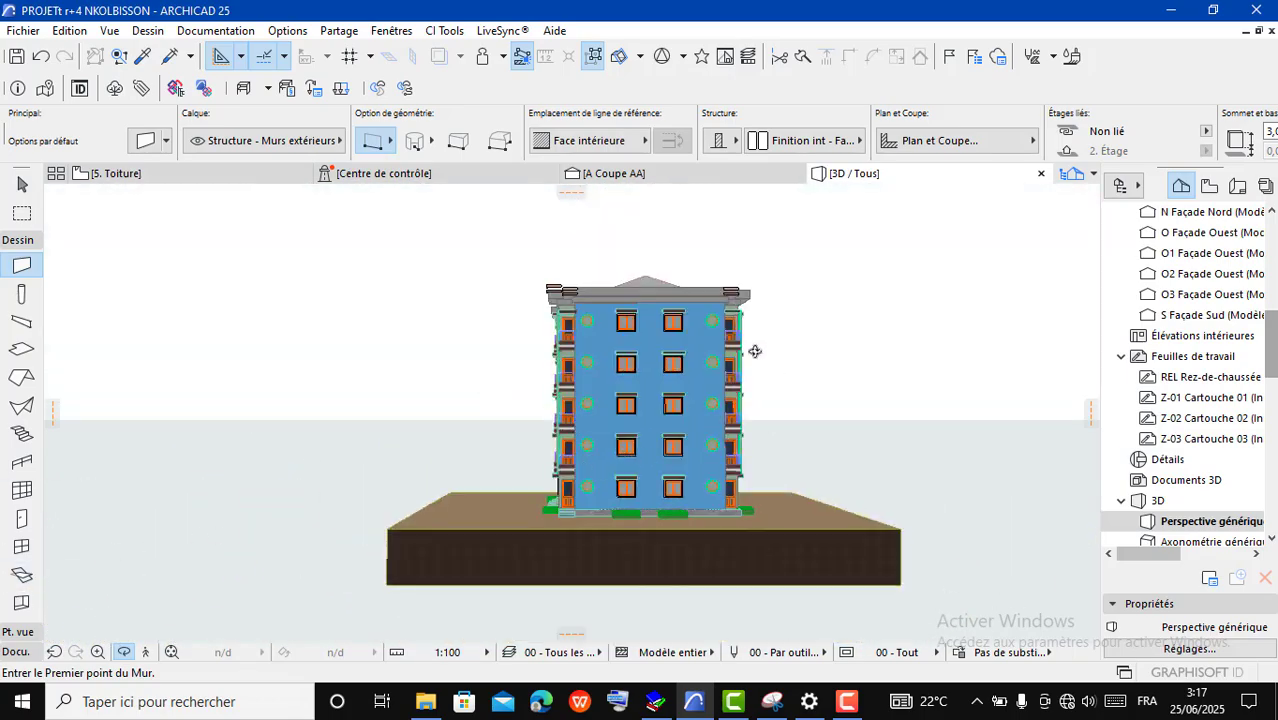
pyautogui.scroll(3, 782, 432)
pyautogui.scroll(2, 782, 432)
pyautogui.moveTo(856, 449); pyautogui.dragTo(804, 667)
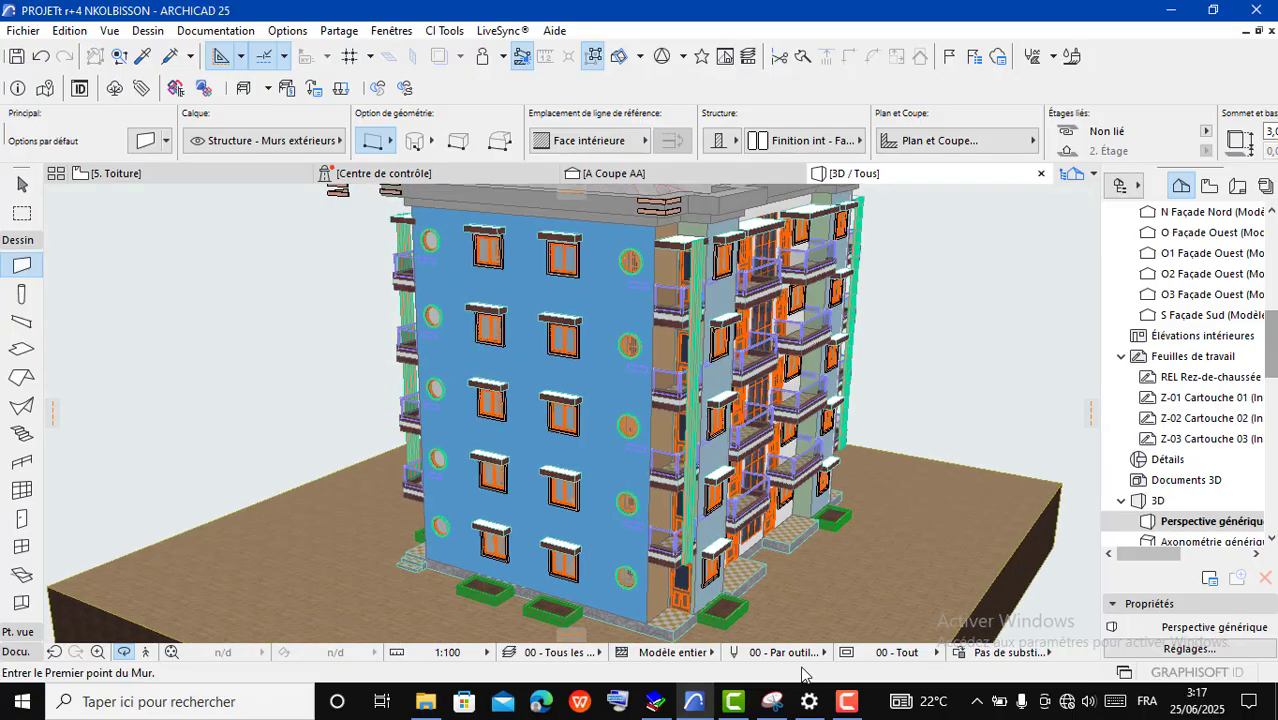
pyautogui.scroll(-5, 436, 269)
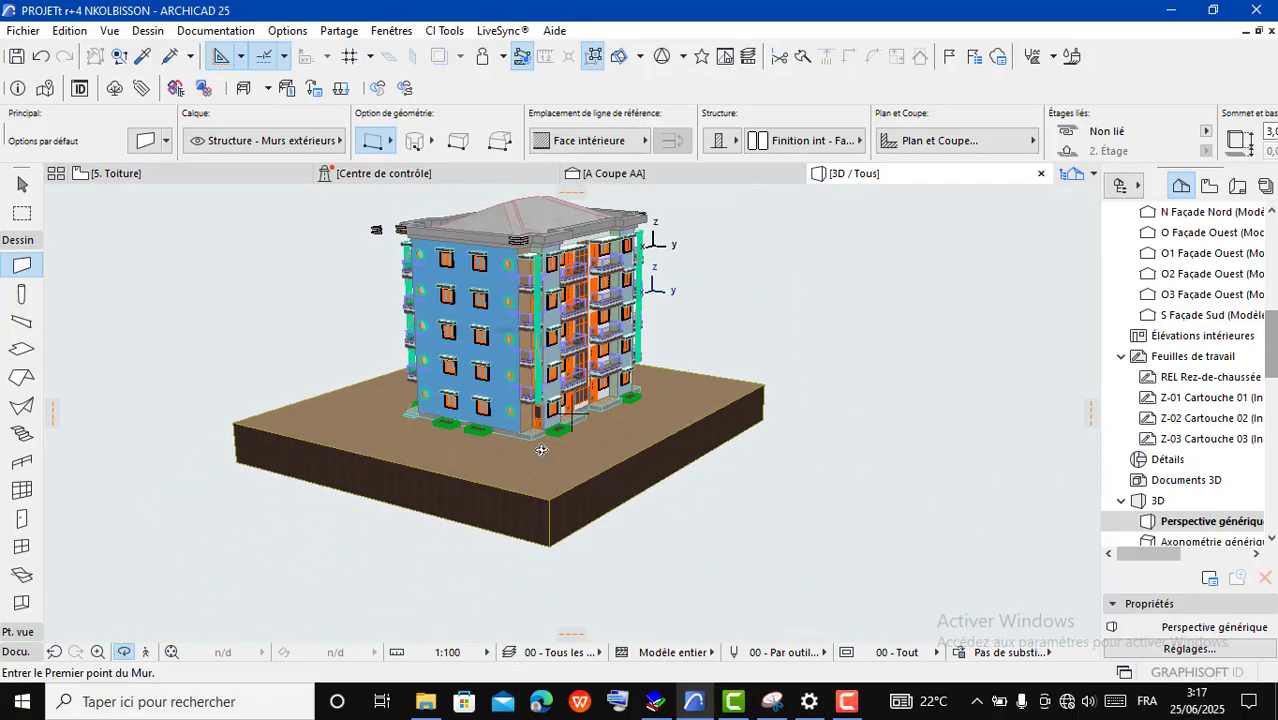
pyautogui.scroll(3, 480, 243)
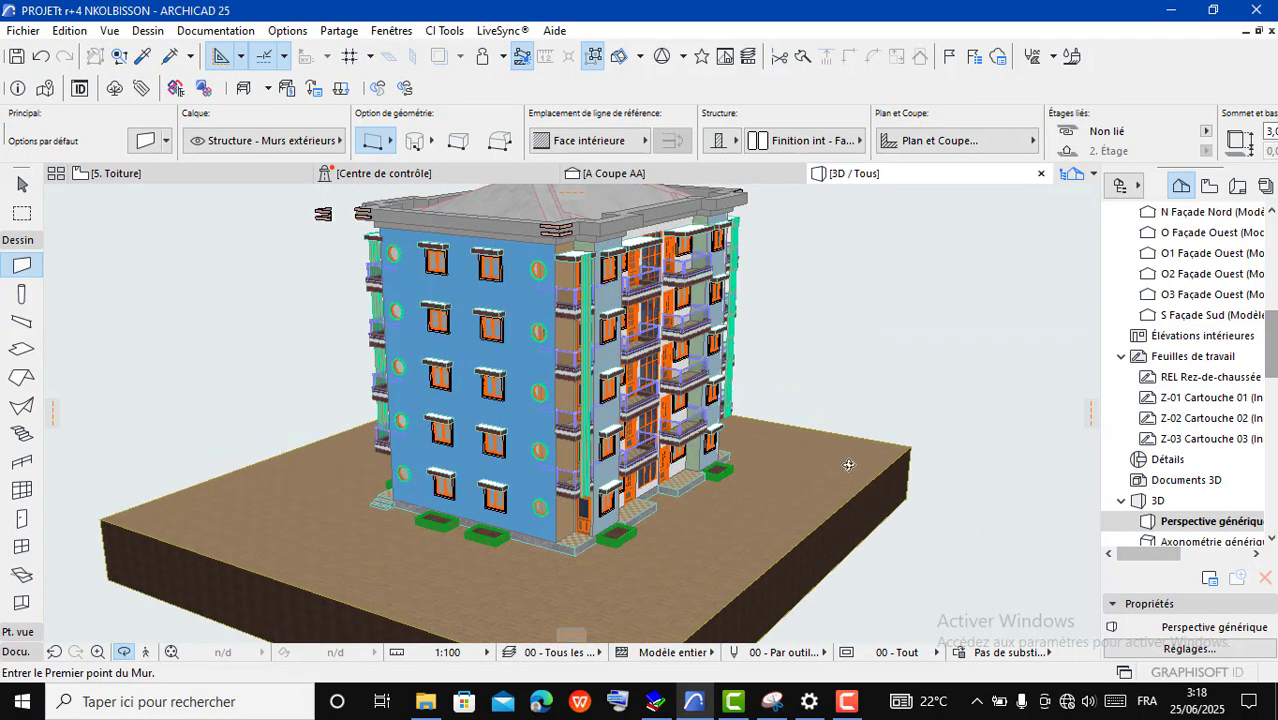
# Step: Switch to the Téléchargements folder, open WhatsApp Image 2025-06-02 at 1.13.01 AM, and browse the neighbouring brick and Ndop fabric images
pyautogui.click(427, 681)
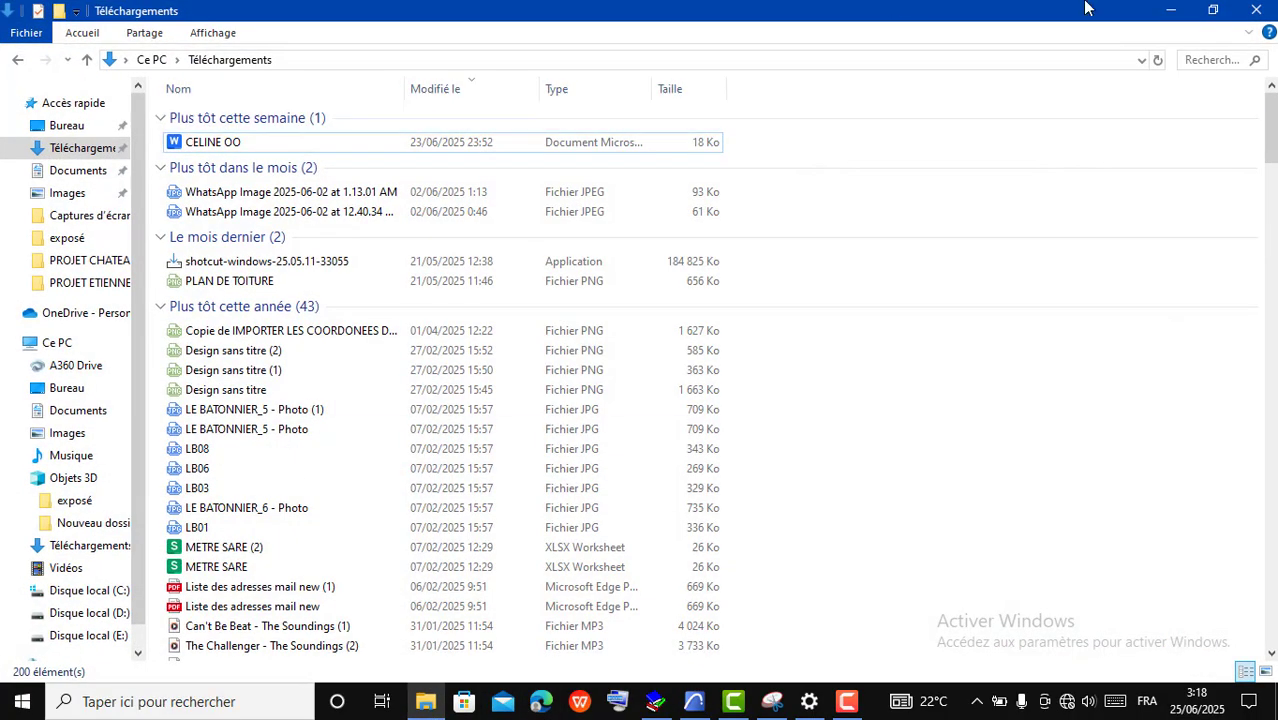
pyautogui.click(288, 194)
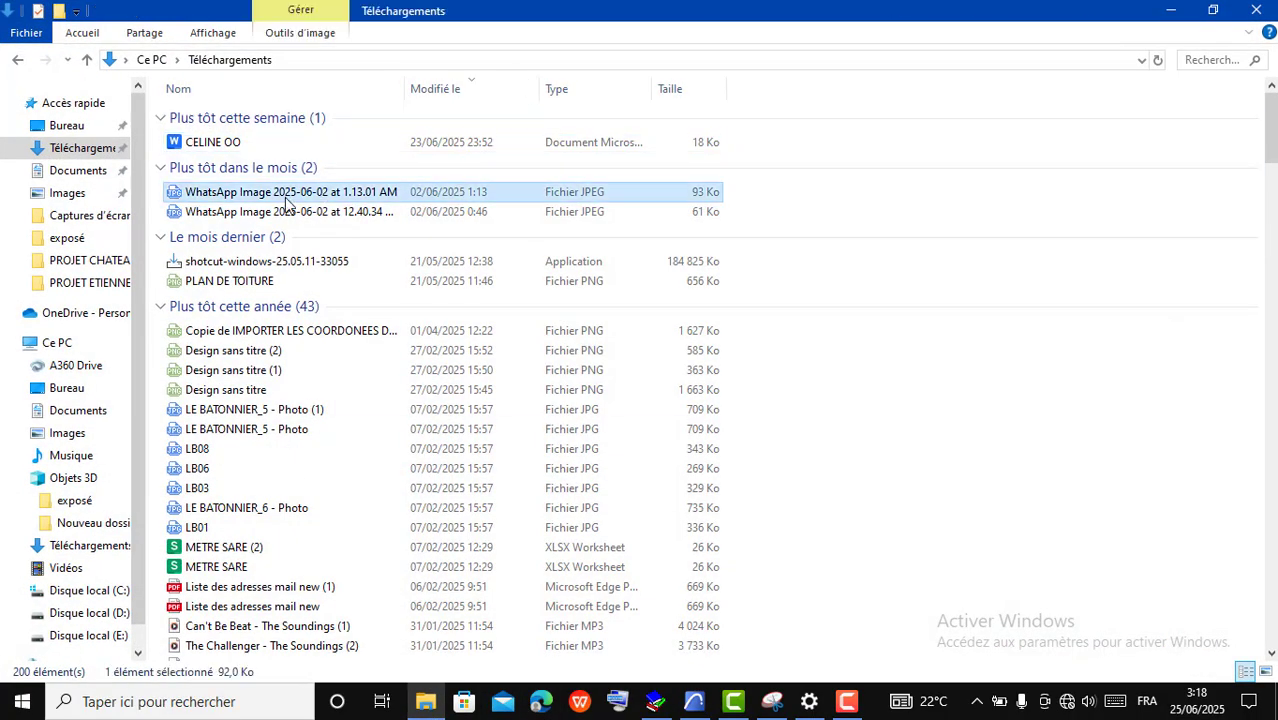
pyautogui.doubleClick(287, 199)
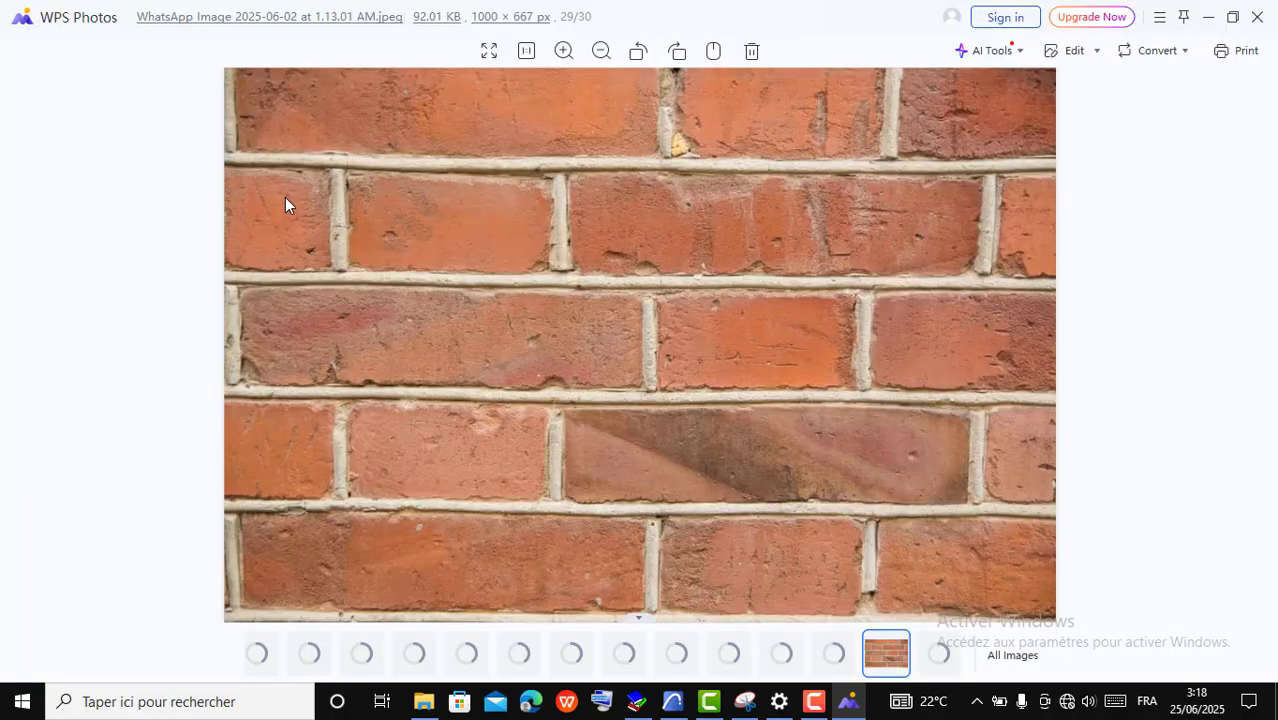
pyautogui.click(1237, 346)
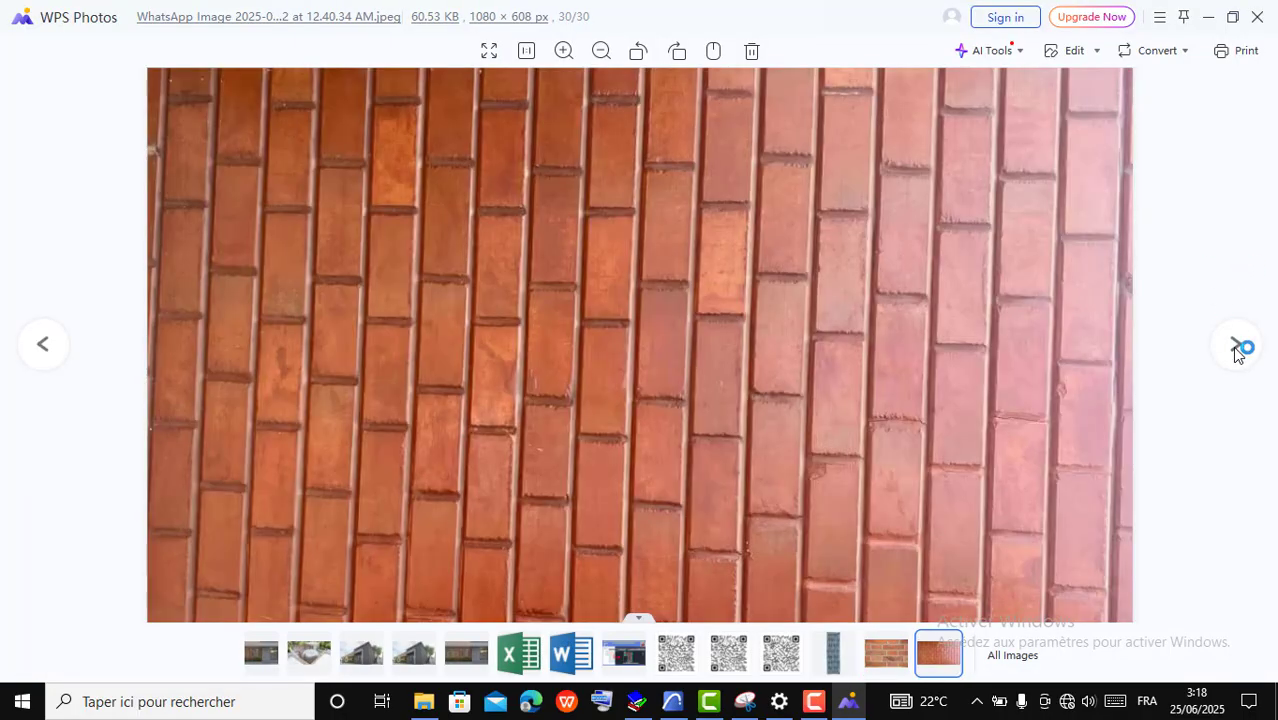
pyautogui.click(42, 346)
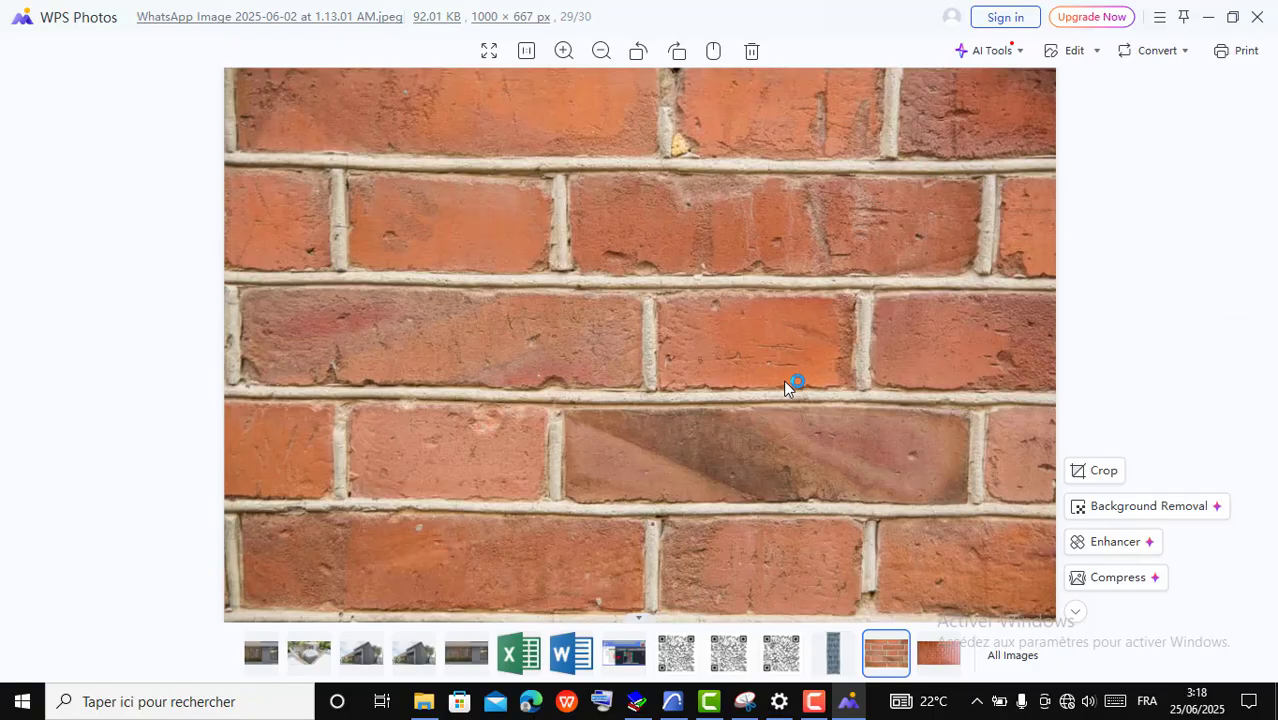
pyautogui.scroll(-5, 875, 295)
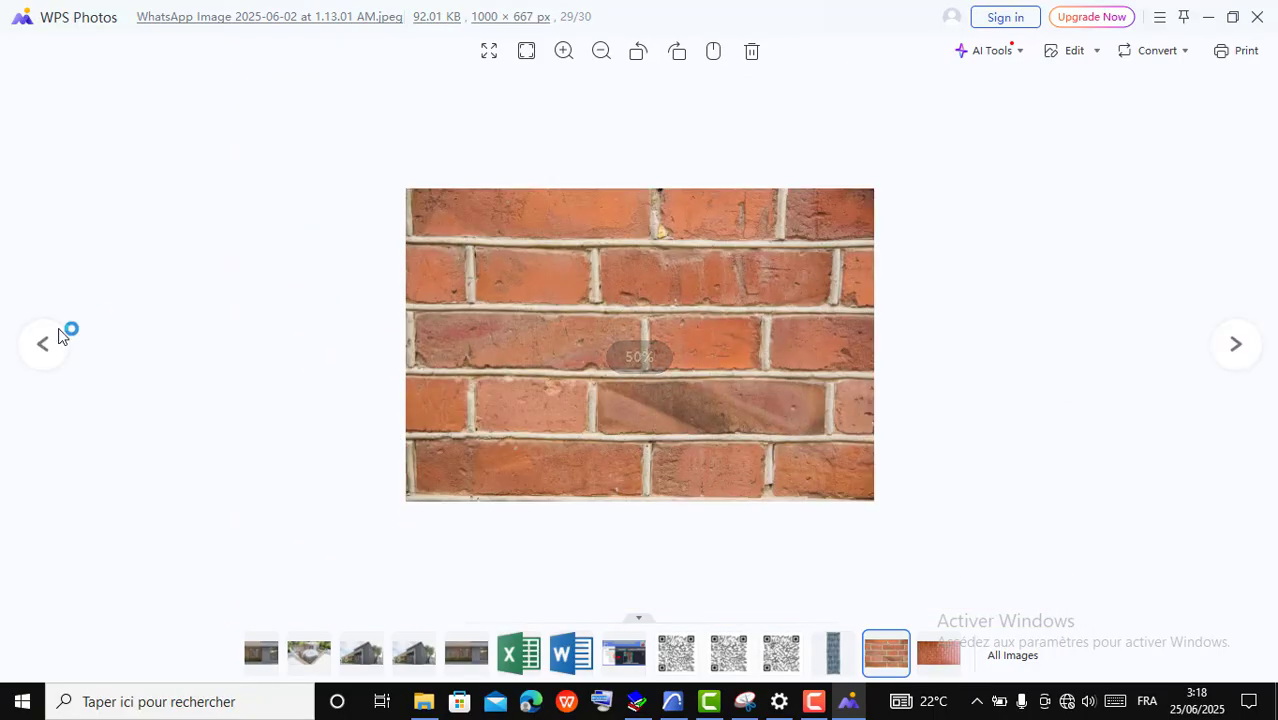
pyautogui.click(42, 350)
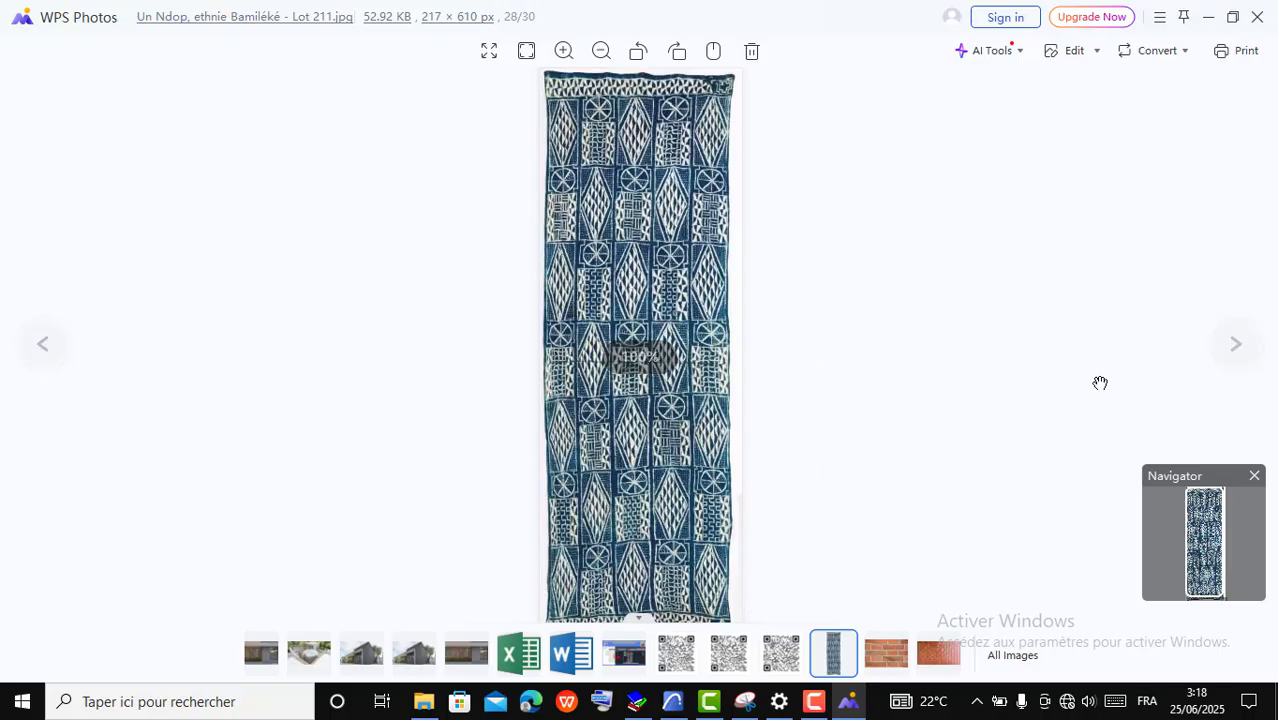
pyautogui.click(1234, 356)
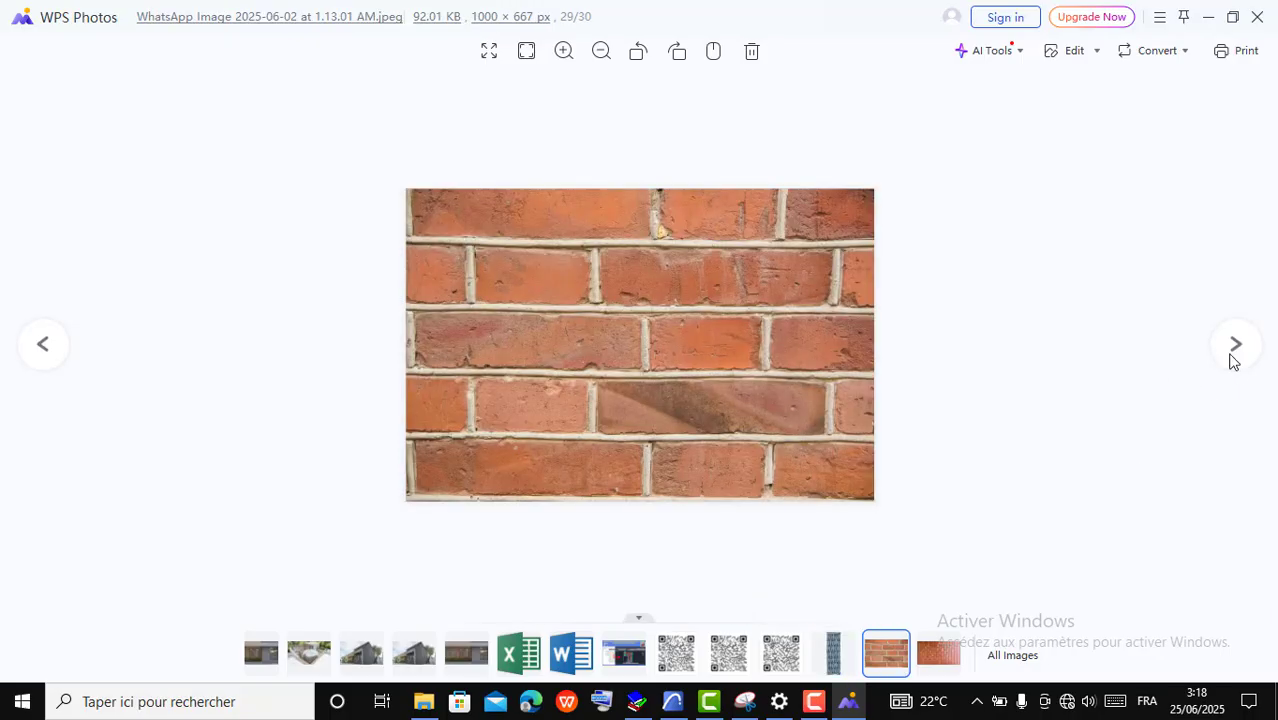
# Step: Put away the image viewer and folder window, return to ARCHICAD, and open the Surfaces settings
pyautogui.click(1209, 19)
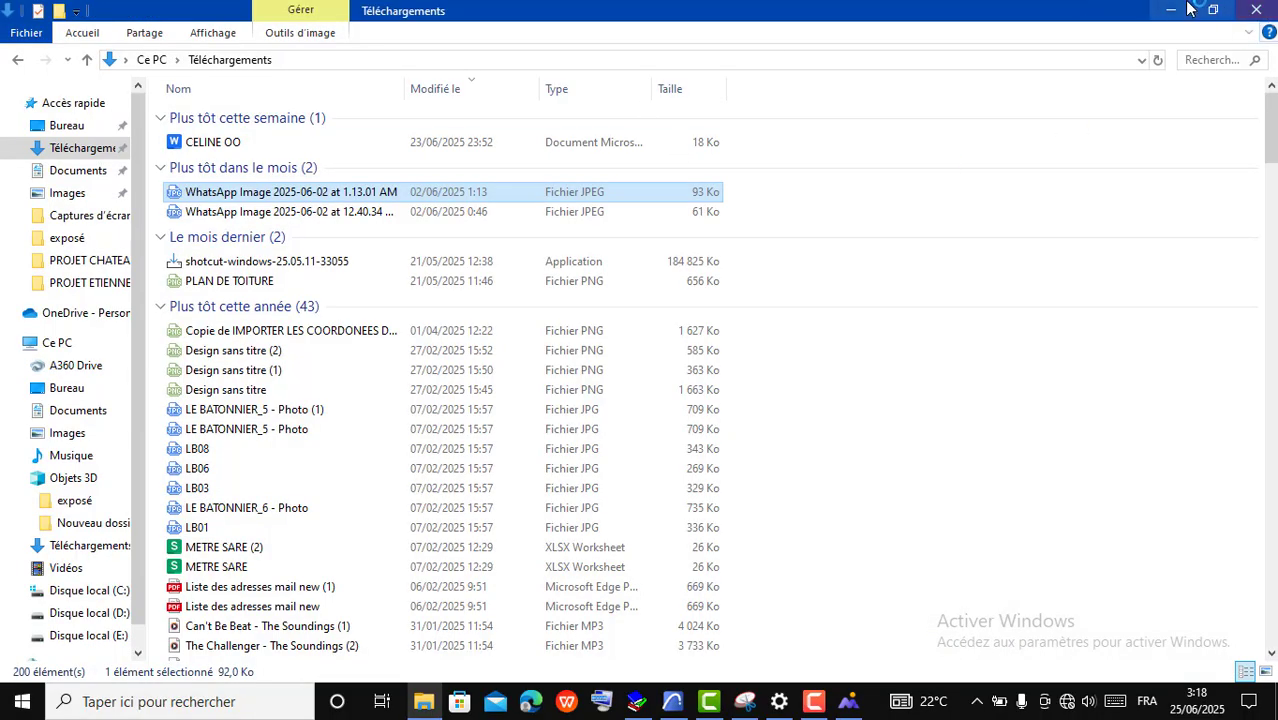
pyautogui.click(1170, 10)
pyautogui.scroll(-4, 344, 396)
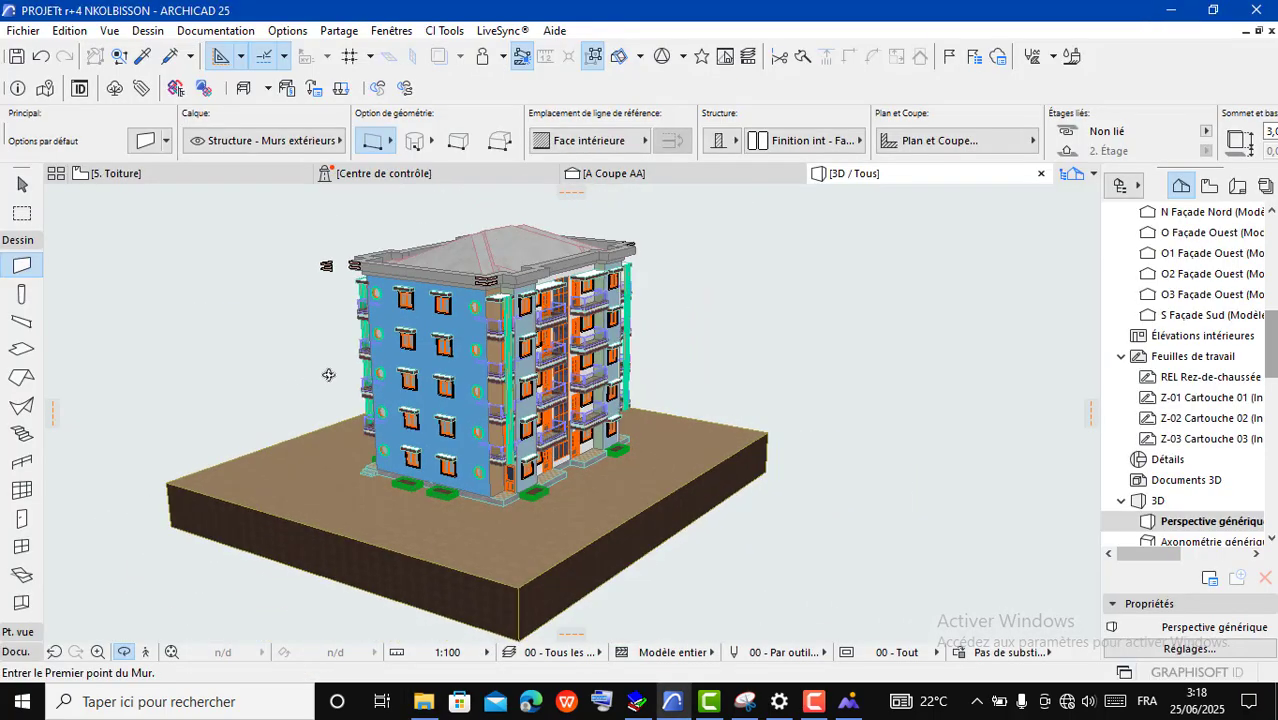
pyautogui.scroll(4, 625, 265)
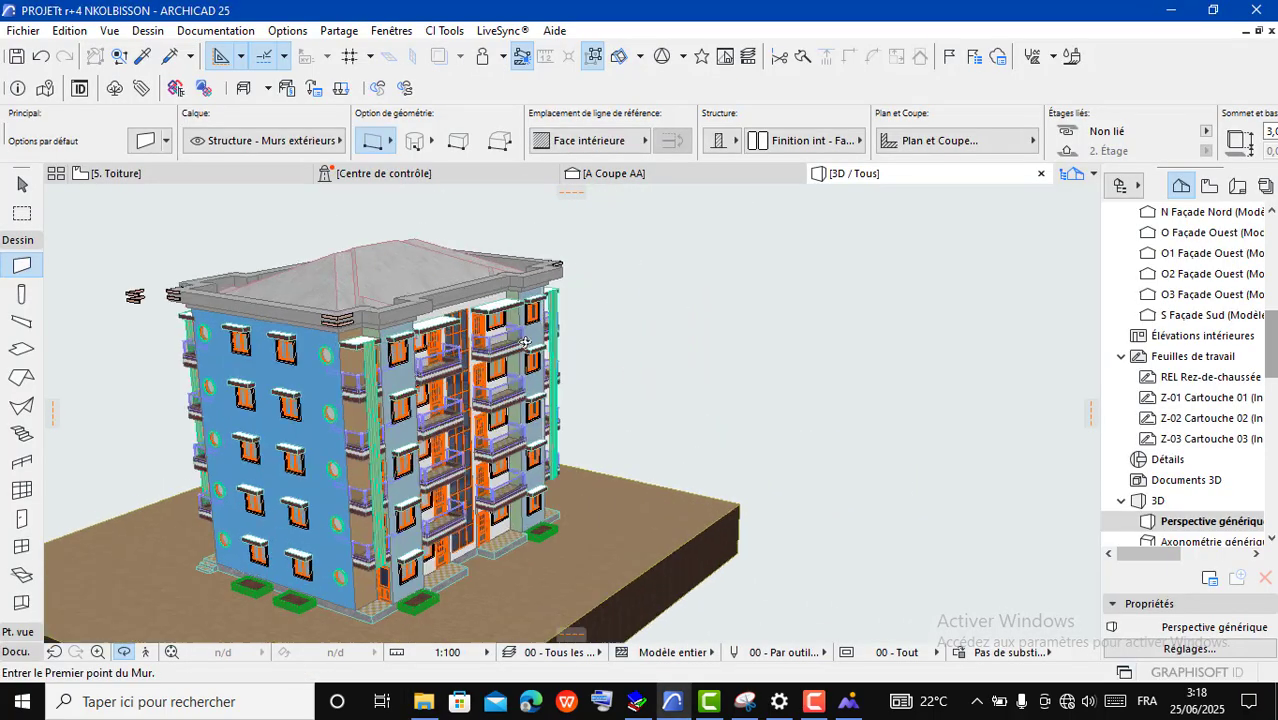
pyautogui.click(287, 30)
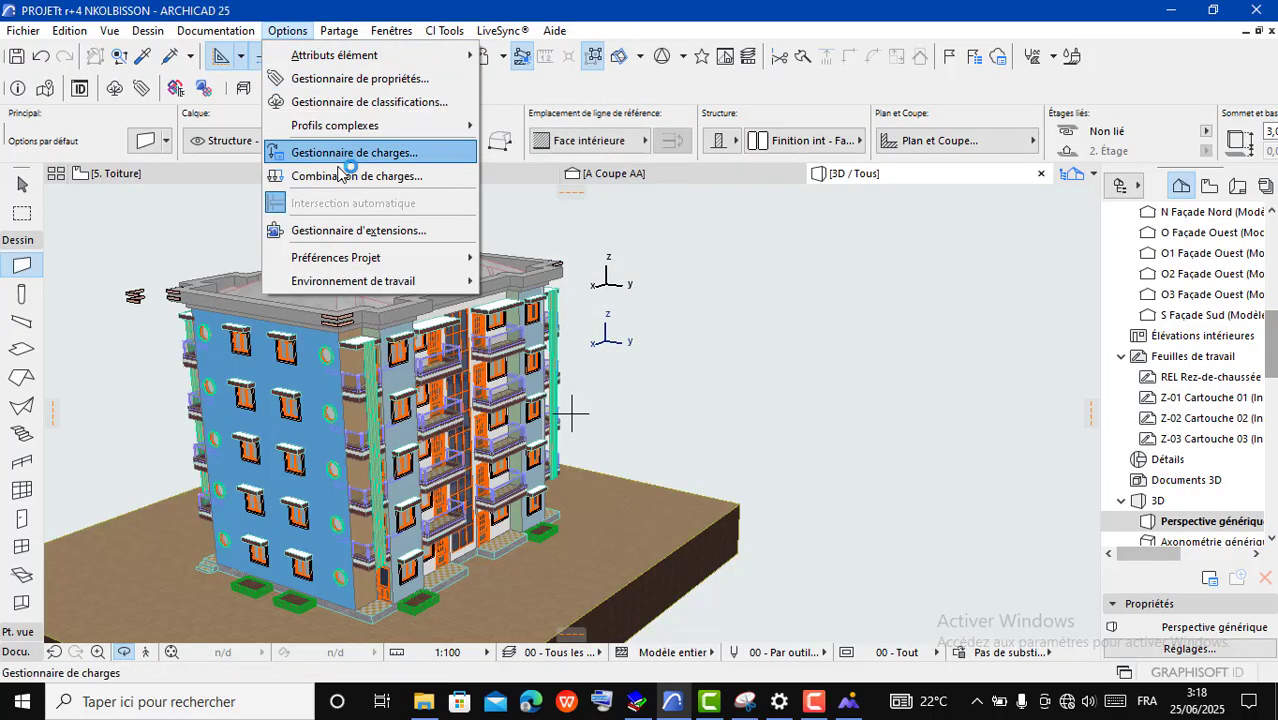
pyautogui.moveTo(366, 62)
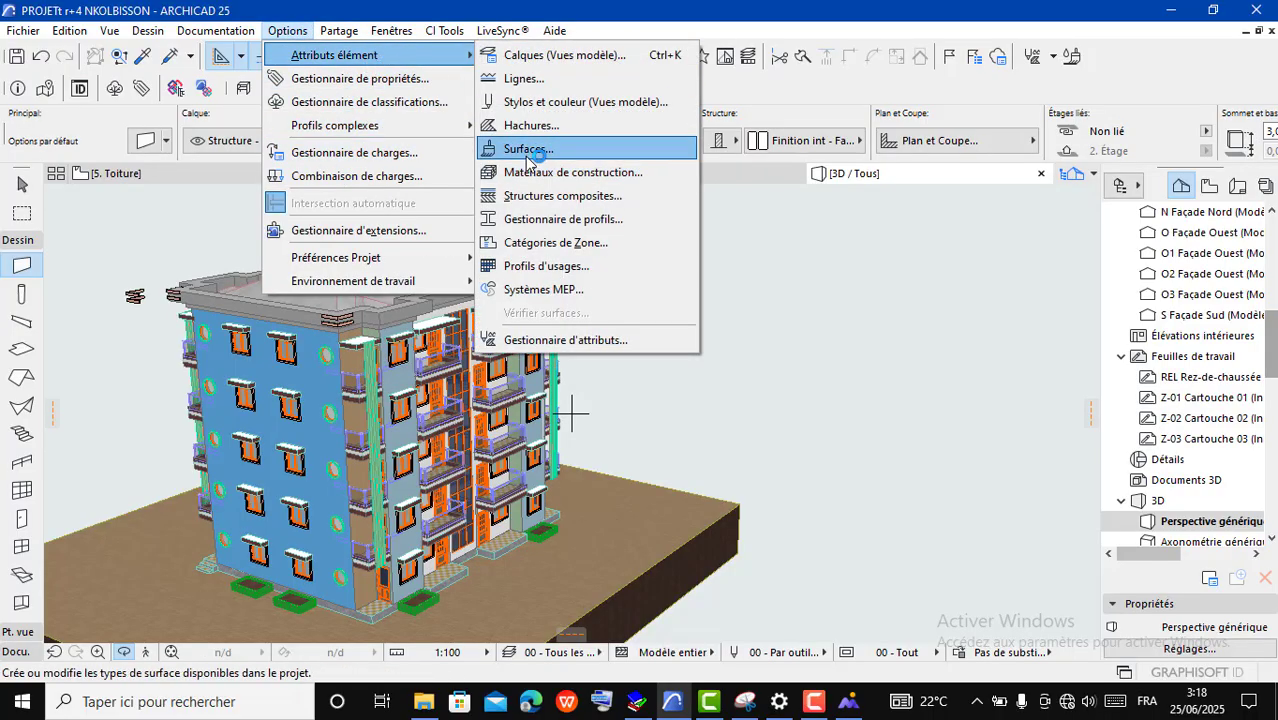
pyautogui.click(526, 150)
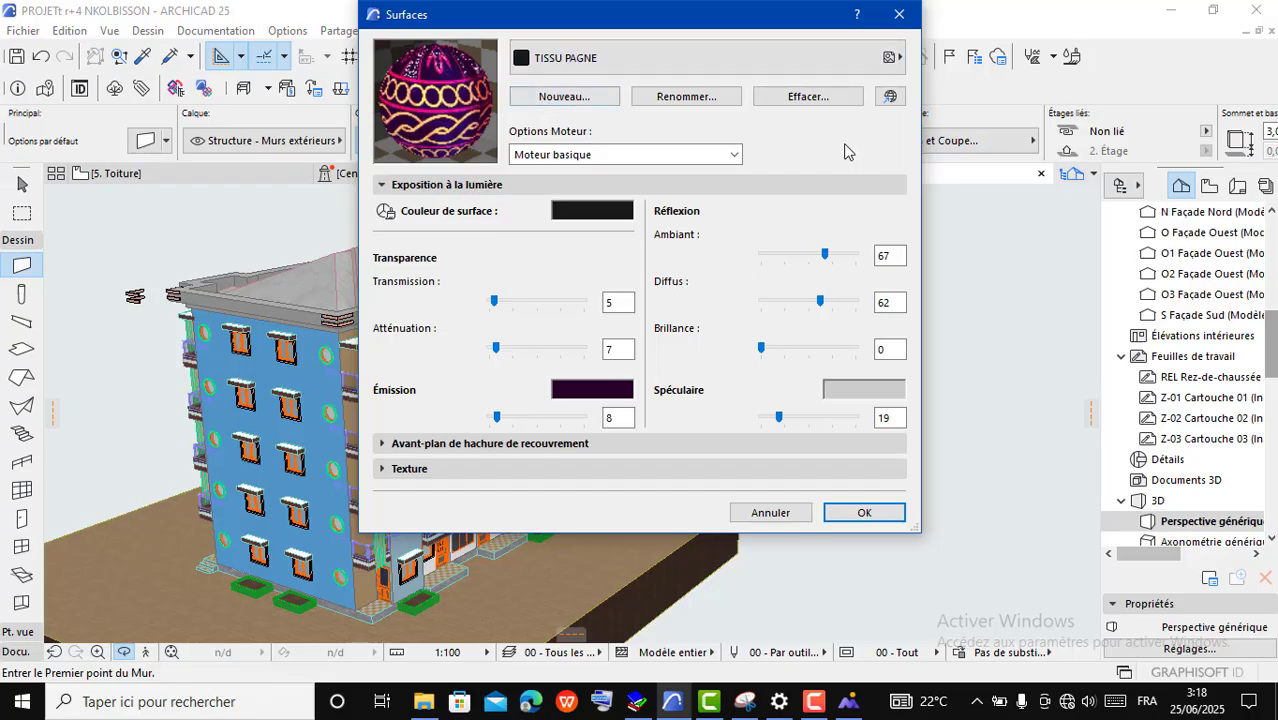
# Step: Select Sol - Parquet 07 as the base surface and duplicate it as a new surface named JORDAN
pyautogui.click(800, 58)
pyautogui.scroll(5, 609, 210)
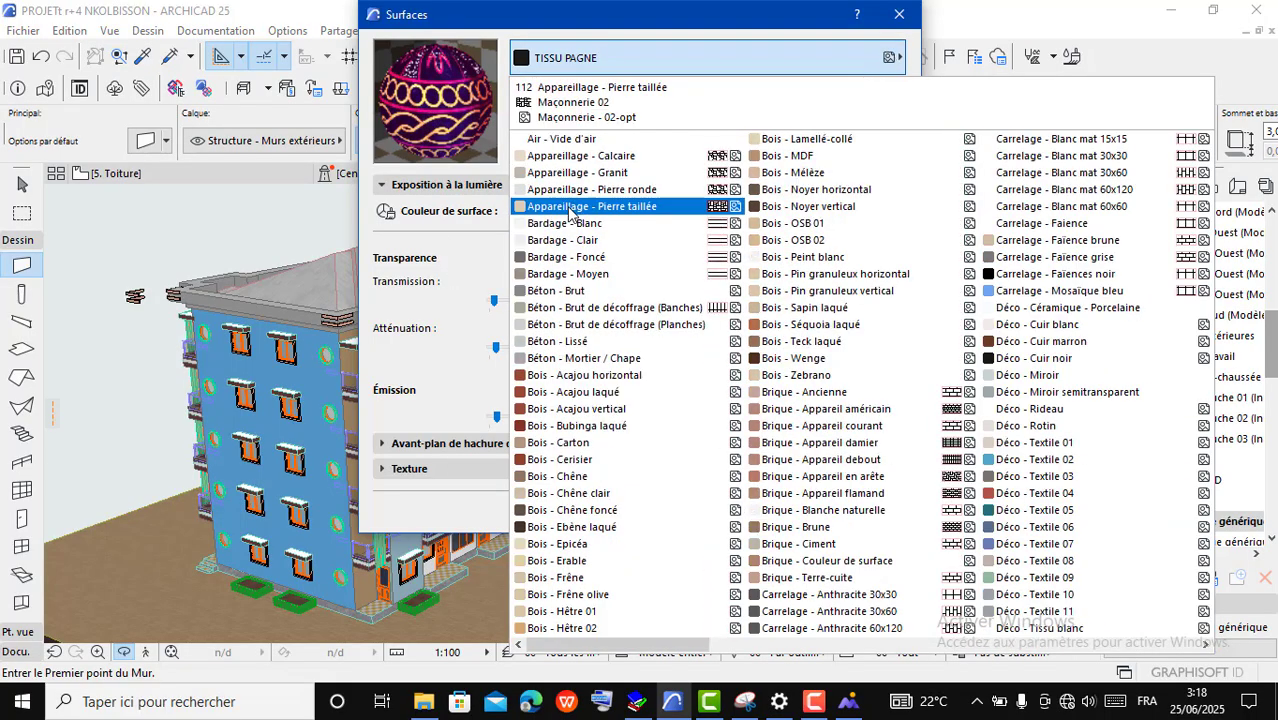
pyautogui.scroll(-6, 540, 470)
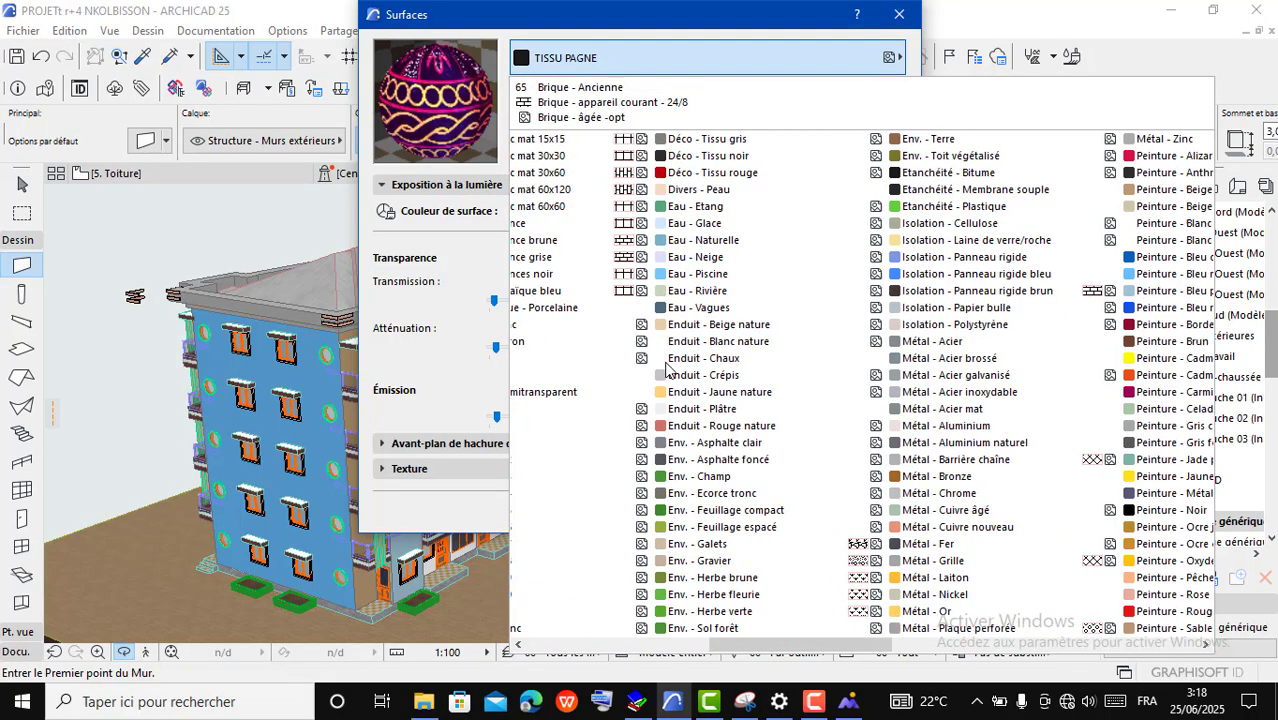
pyautogui.click(562, 223)
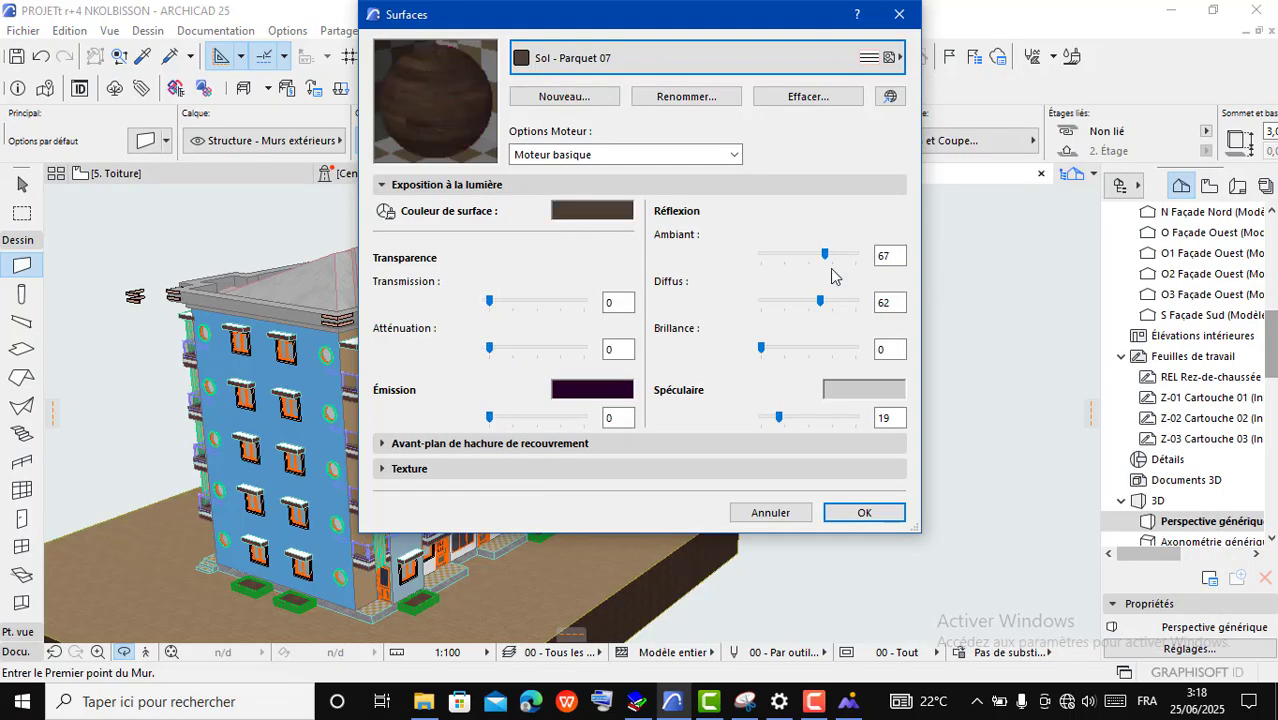
pyautogui.click(564, 96)
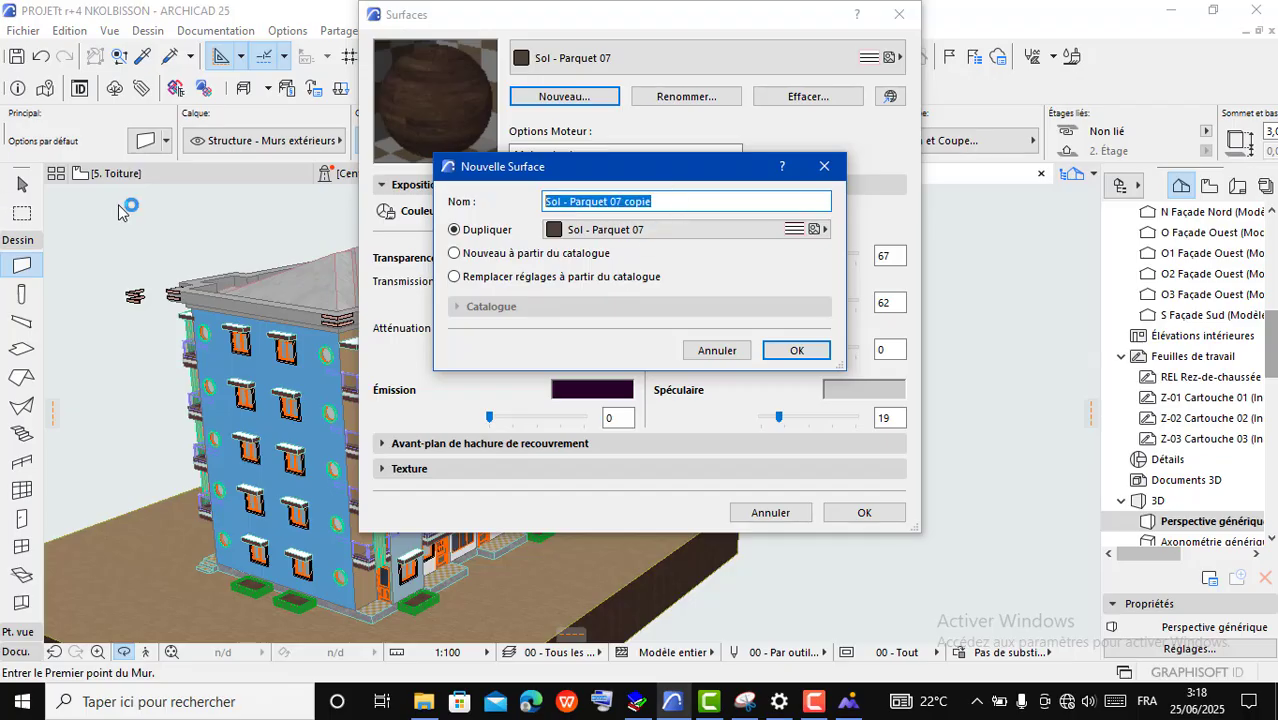
pyautogui.write('JORDAN')
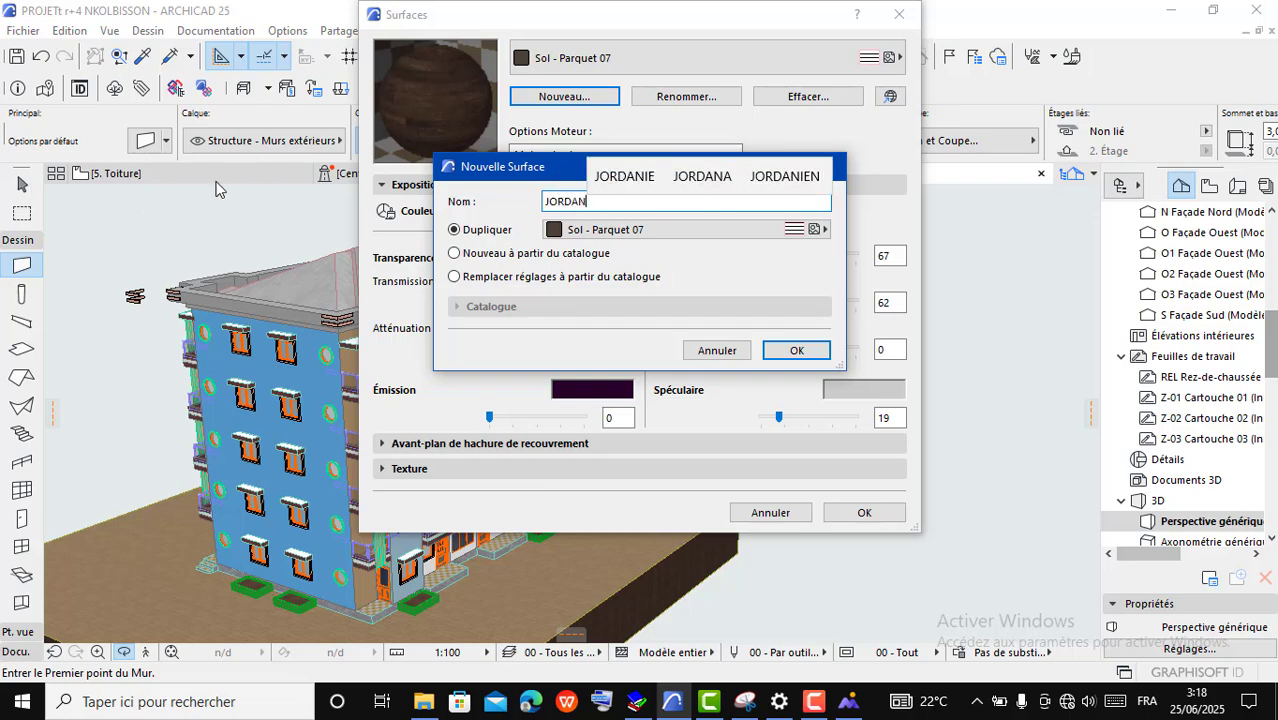
pyautogui.click(804, 350)
pyautogui.click(797, 350)
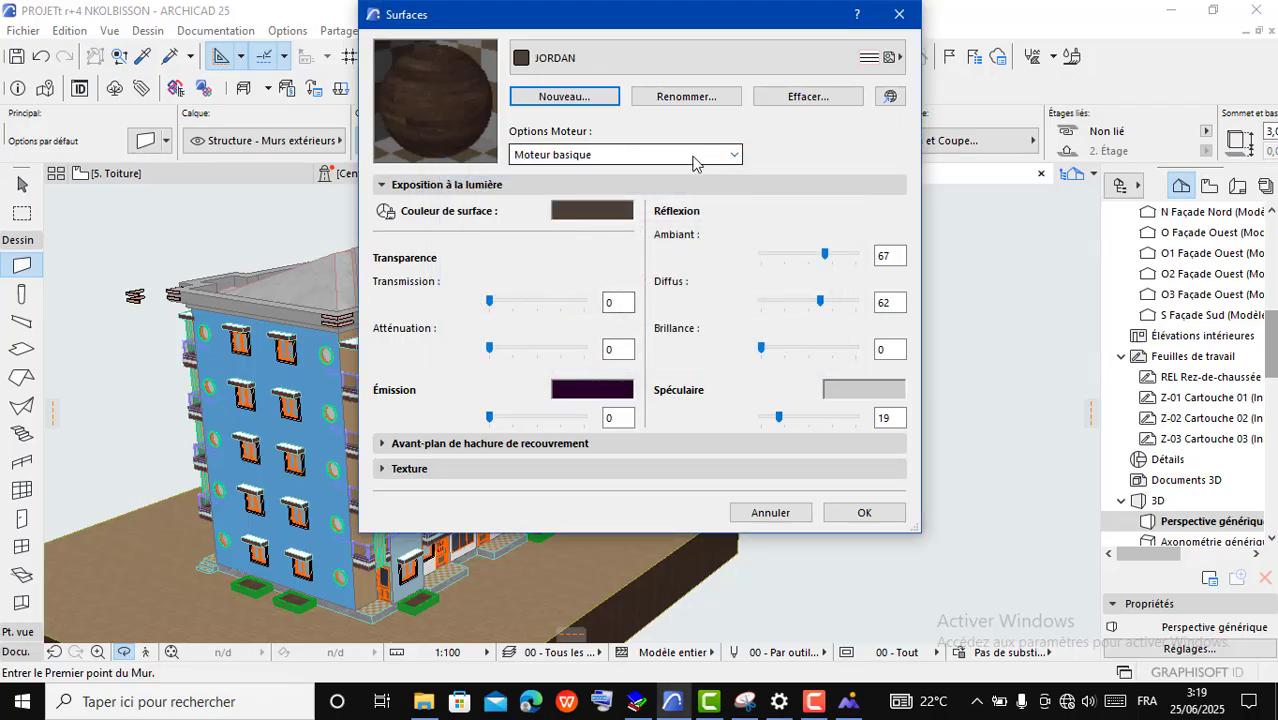
# Step: Open the library image selection for JORDAN's texture and preview the images stored in the embedded library
pyautogui.click(419, 469)
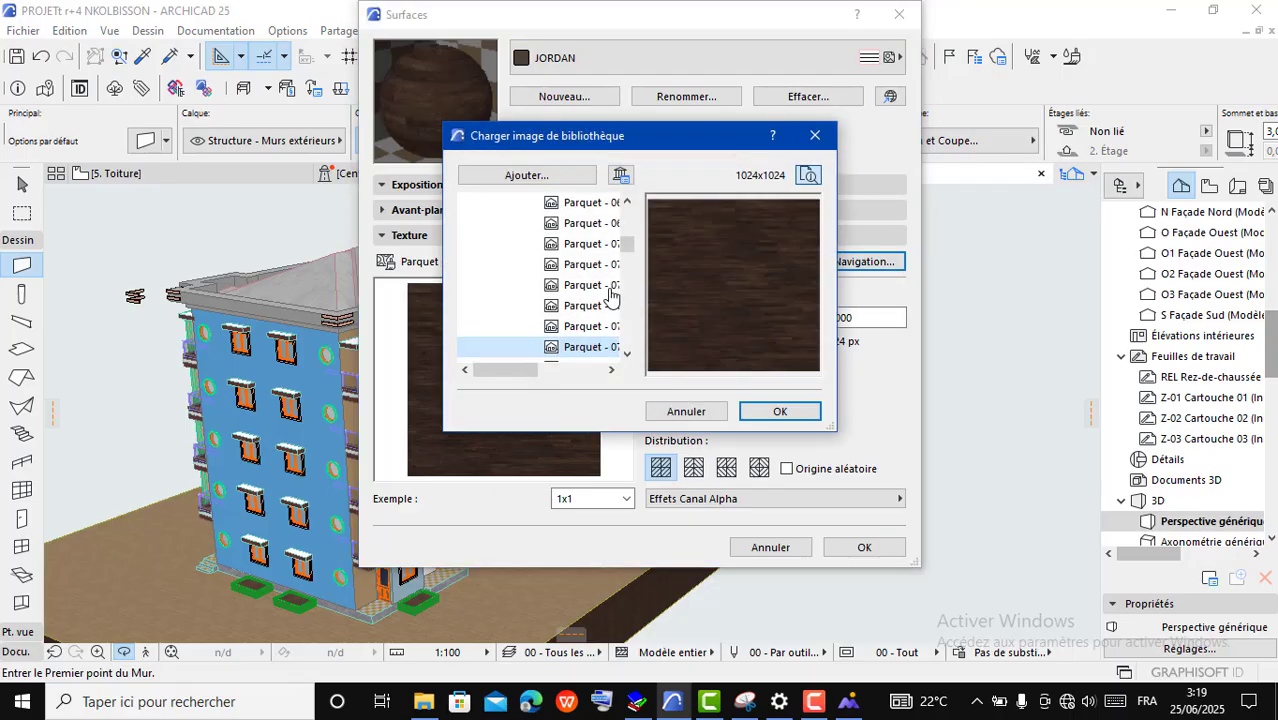
pyautogui.scroll(3, 572, 305)
pyautogui.scroll(10, 572, 305)
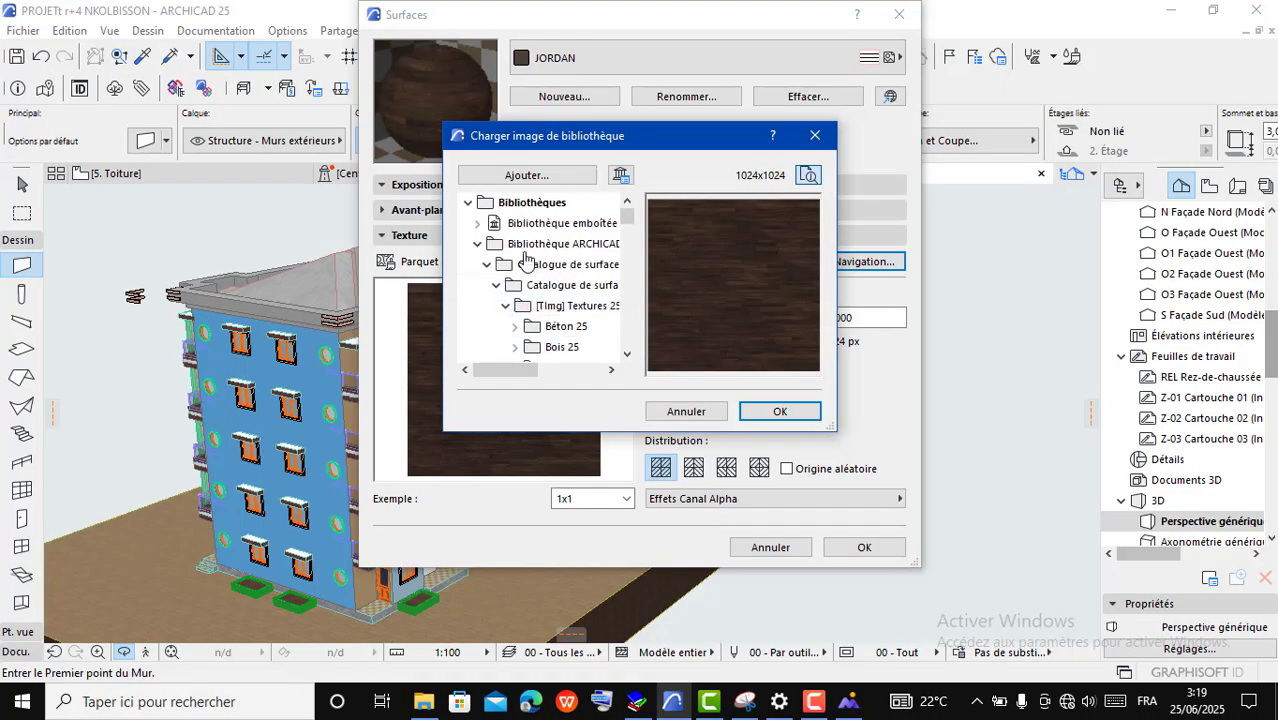
pyautogui.doubleClick(540, 224)
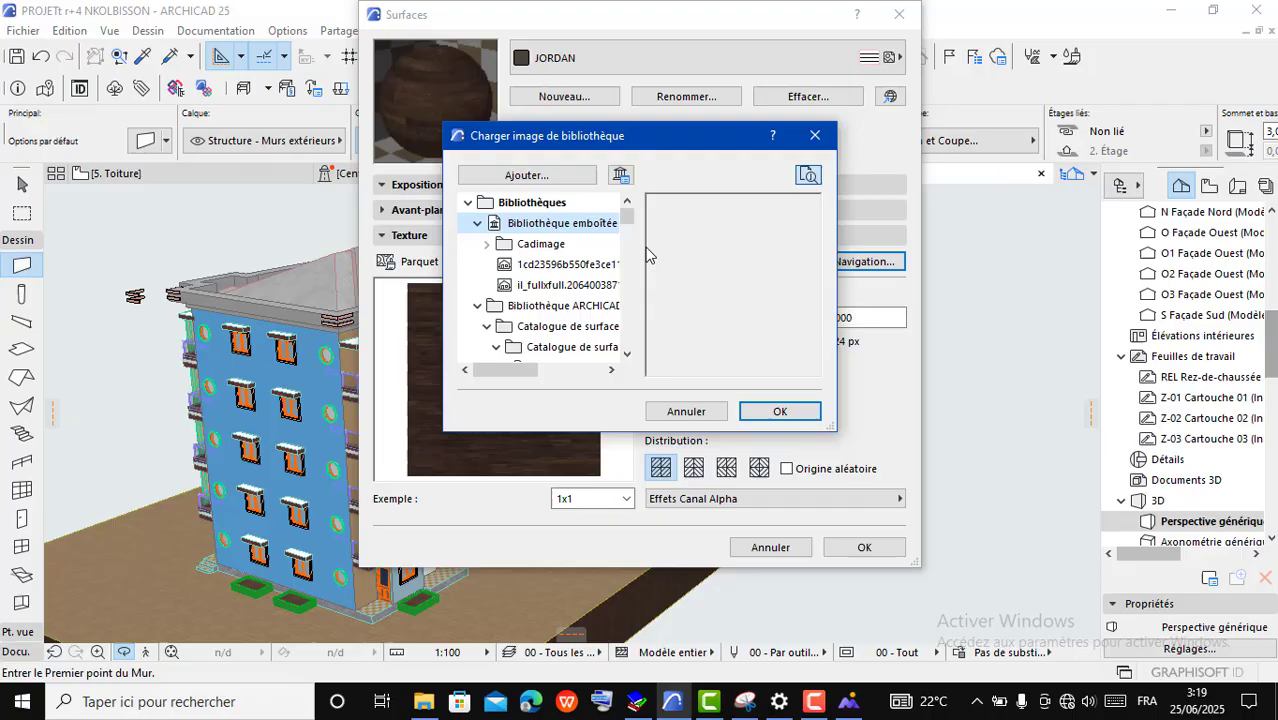
pyautogui.click(549, 265)
pyautogui.click(549, 284)
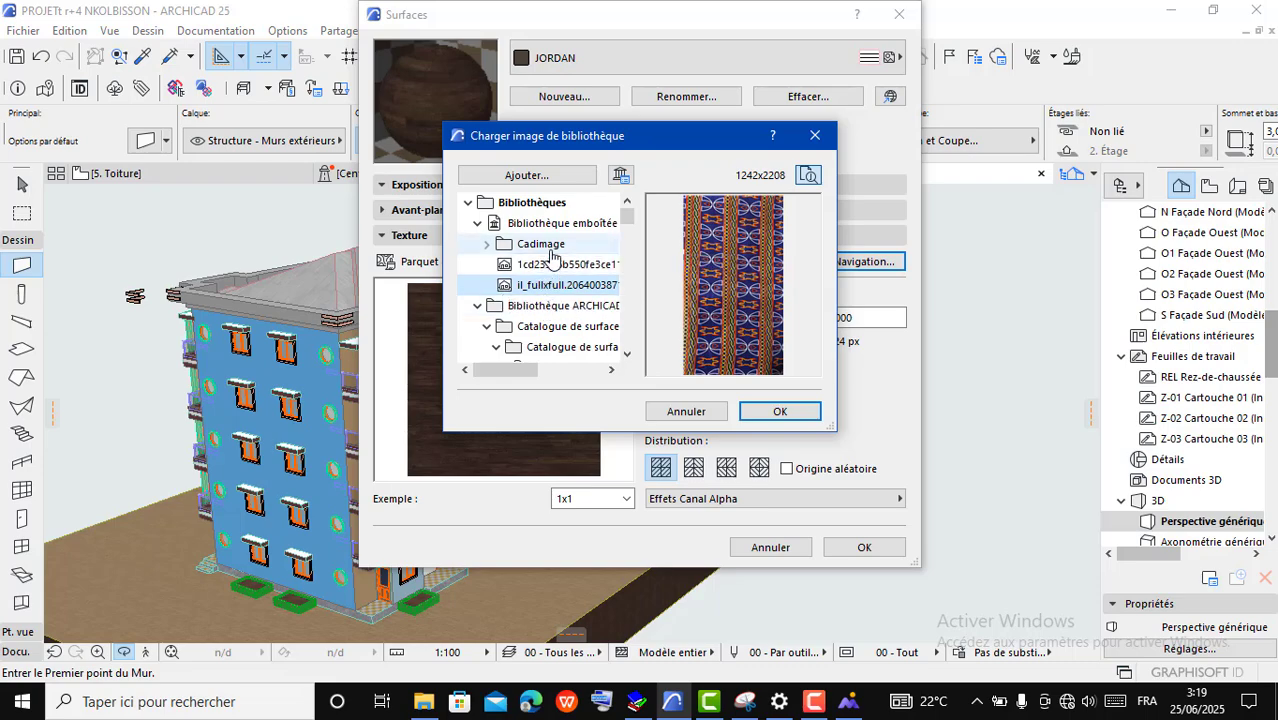
pyautogui.scroll(-3, 551, 257)
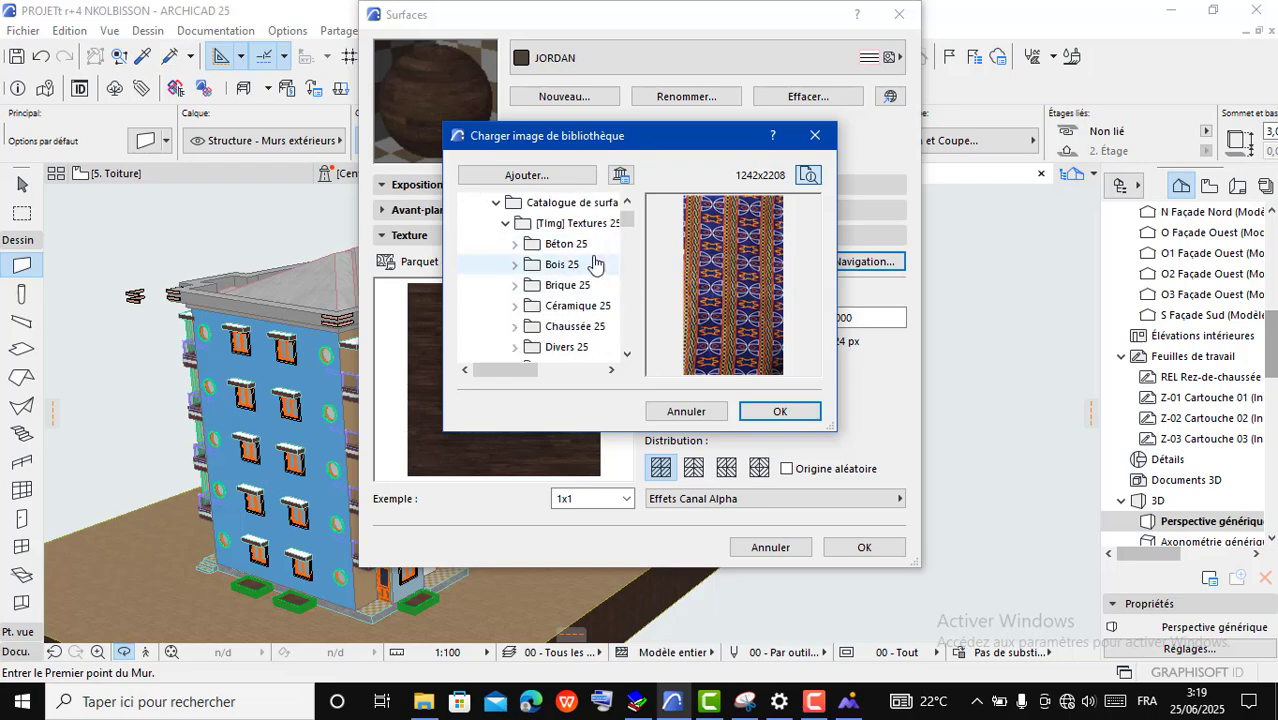
pyautogui.scroll(3, 560, 231)
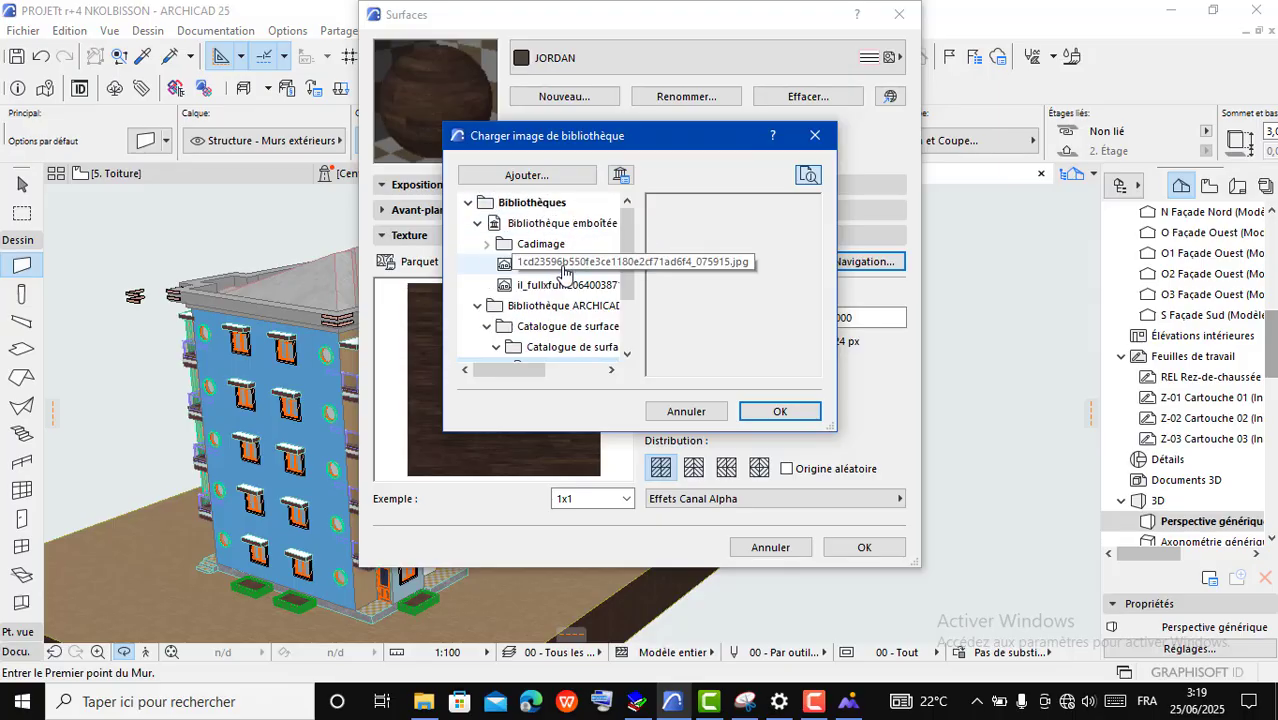
# Step: Add a brick WhatsApp image from the Téléchargements folder to the embedded library
pyautogui.click(522, 175)
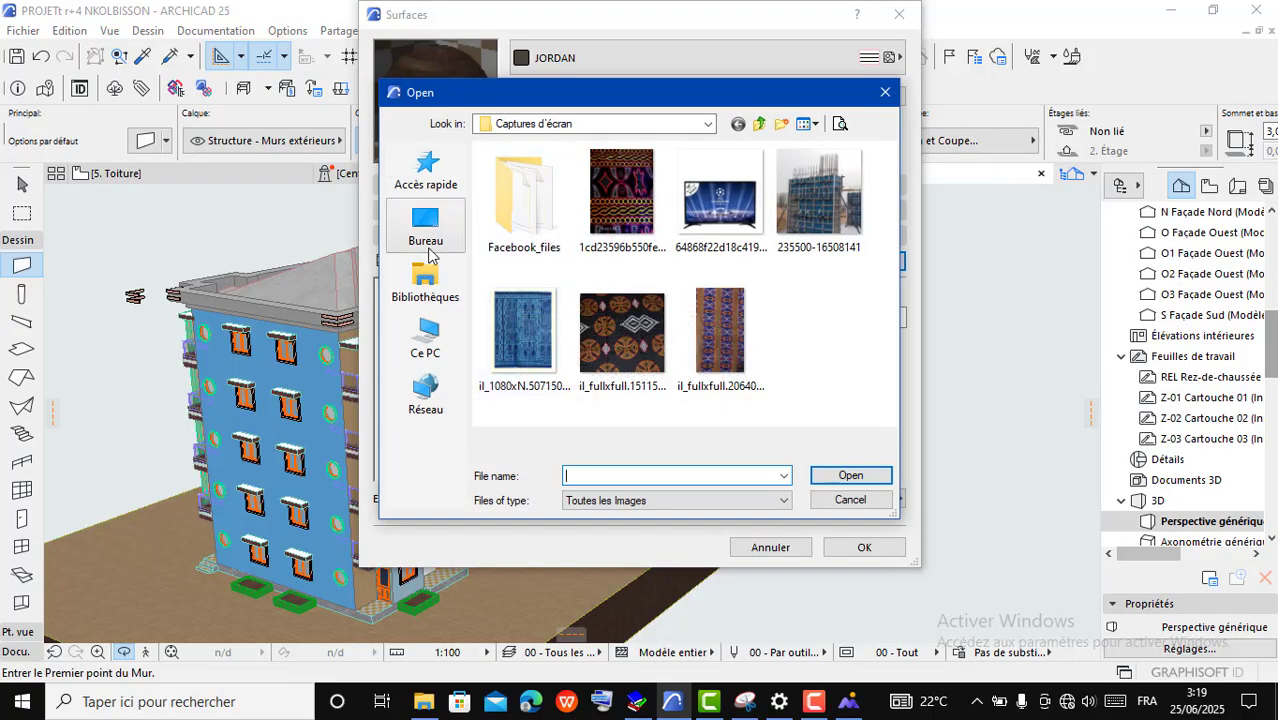
pyautogui.click(430, 340)
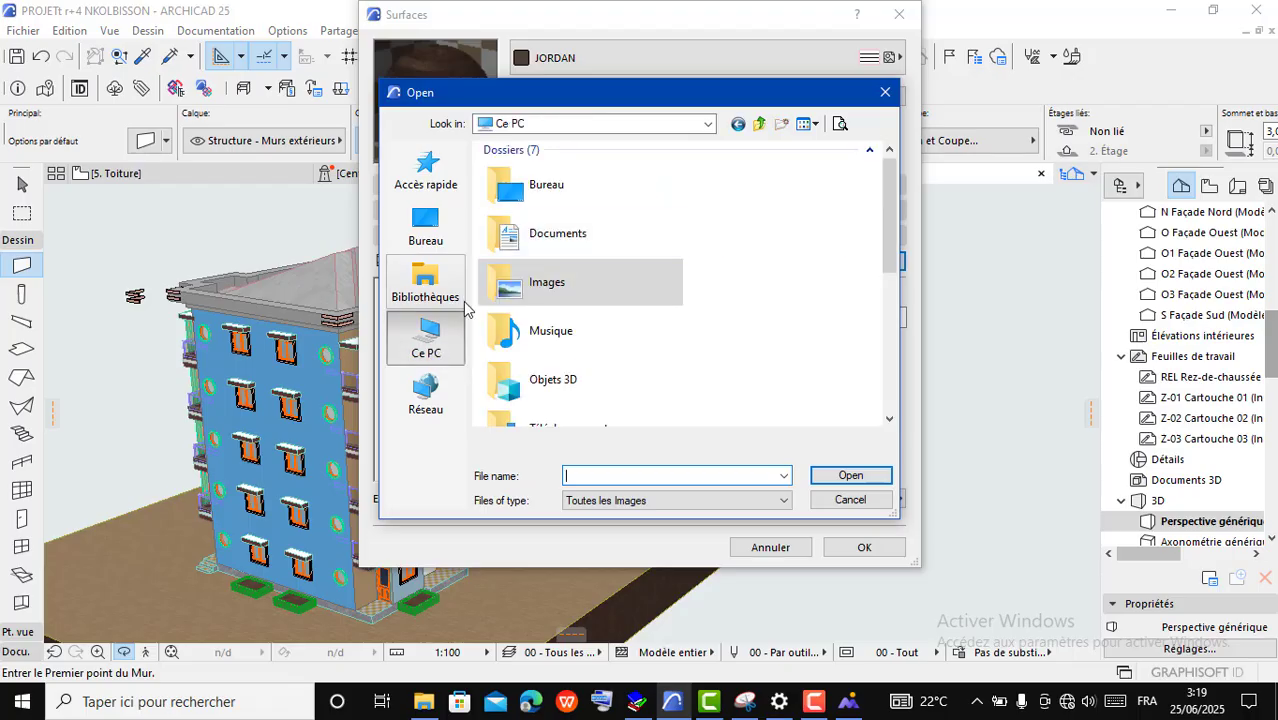
pyautogui.doubleClick(557, 293)
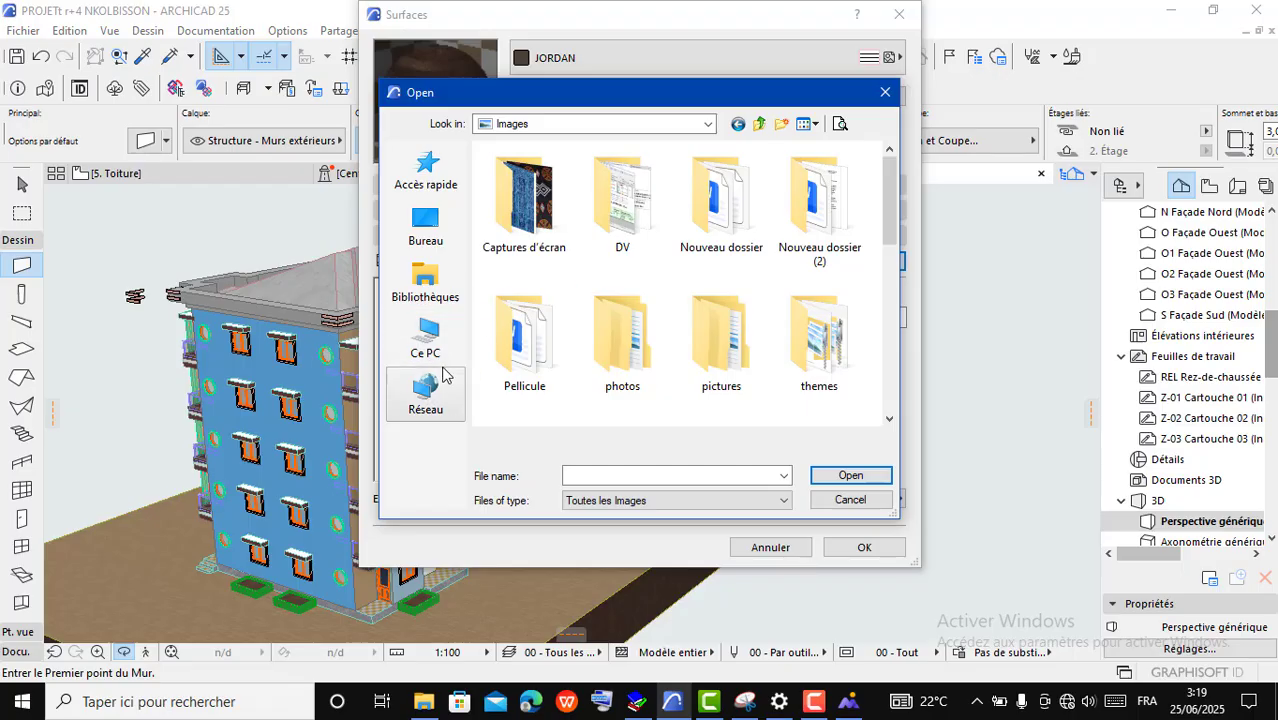
pyautogui.click(425, 338)
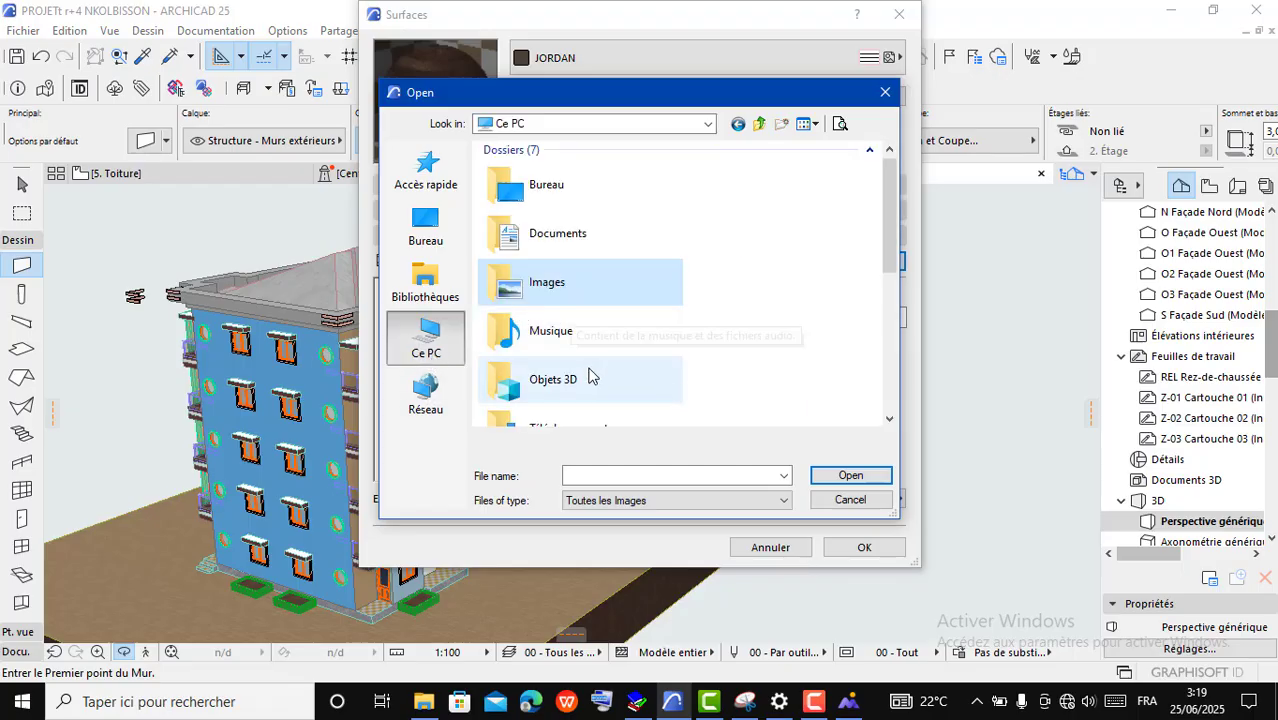
pyautogui.scroll(-5, 550, 320)
pyautogui.scroll(5, 594, 322)
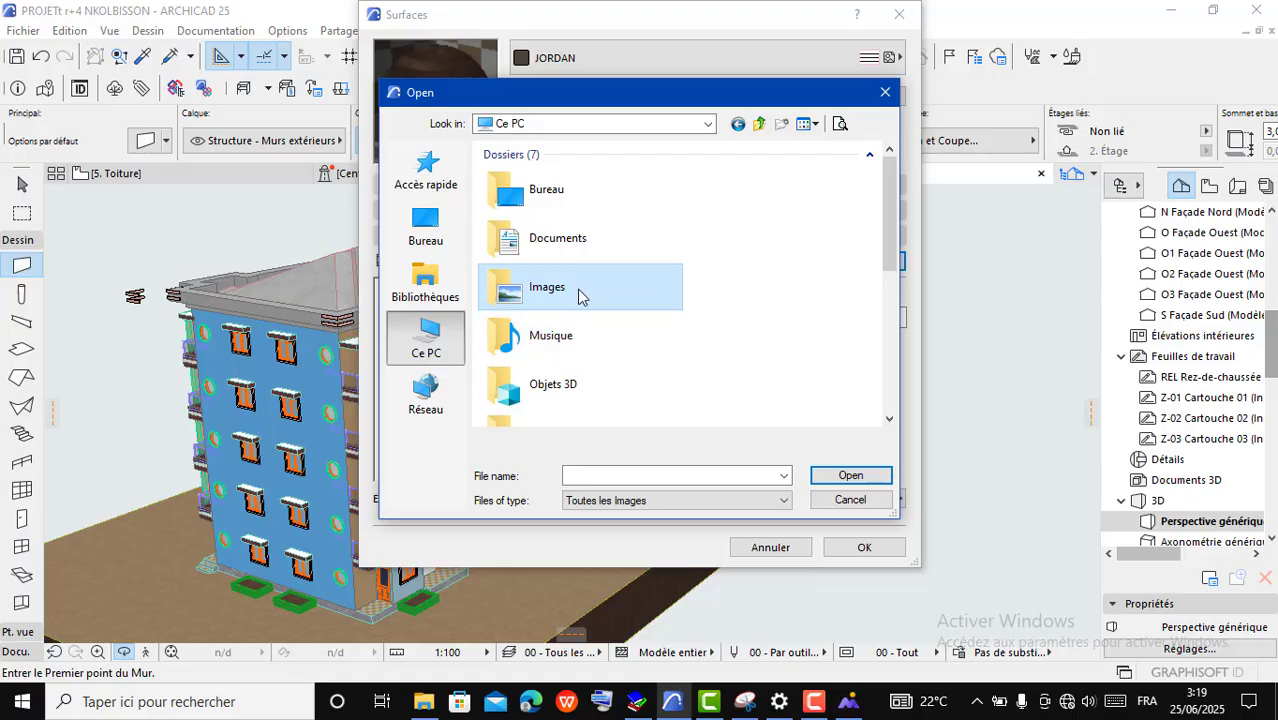
pyautogui.scroll(-2, 578, 296)
pyautogui.doubleClick(566, 224)
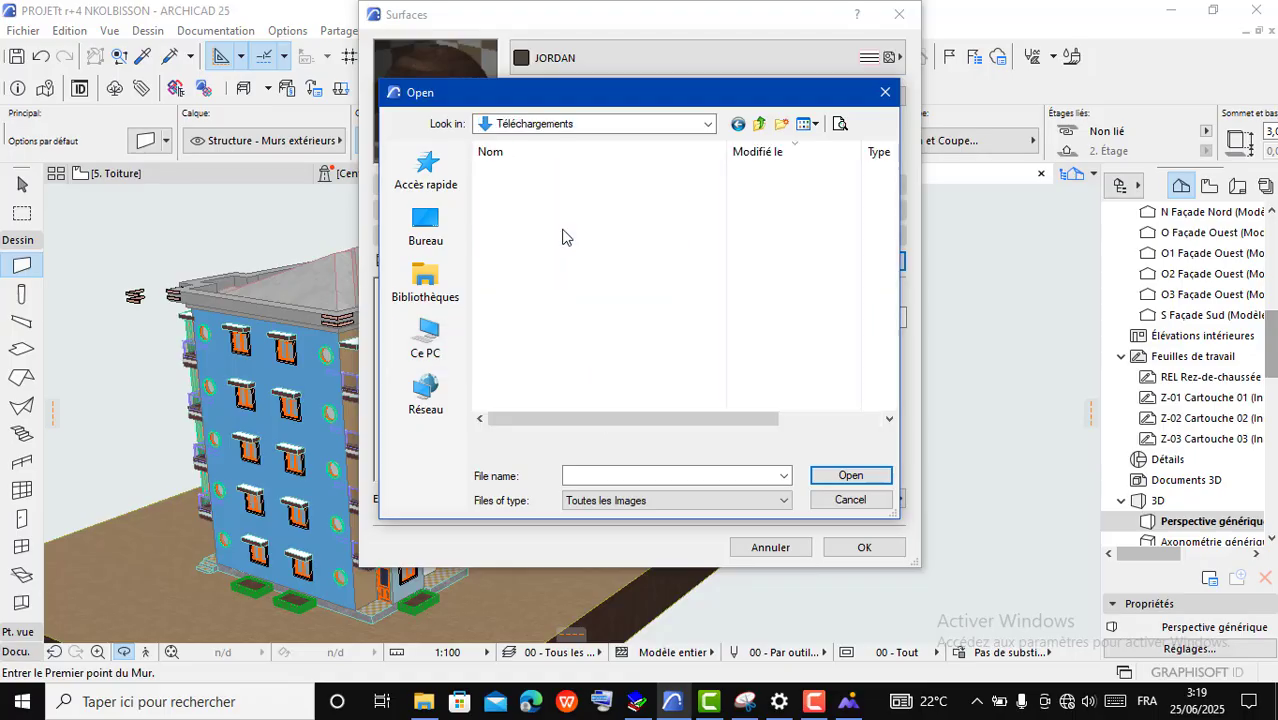
pyautogui.doubleClick(566, 211)
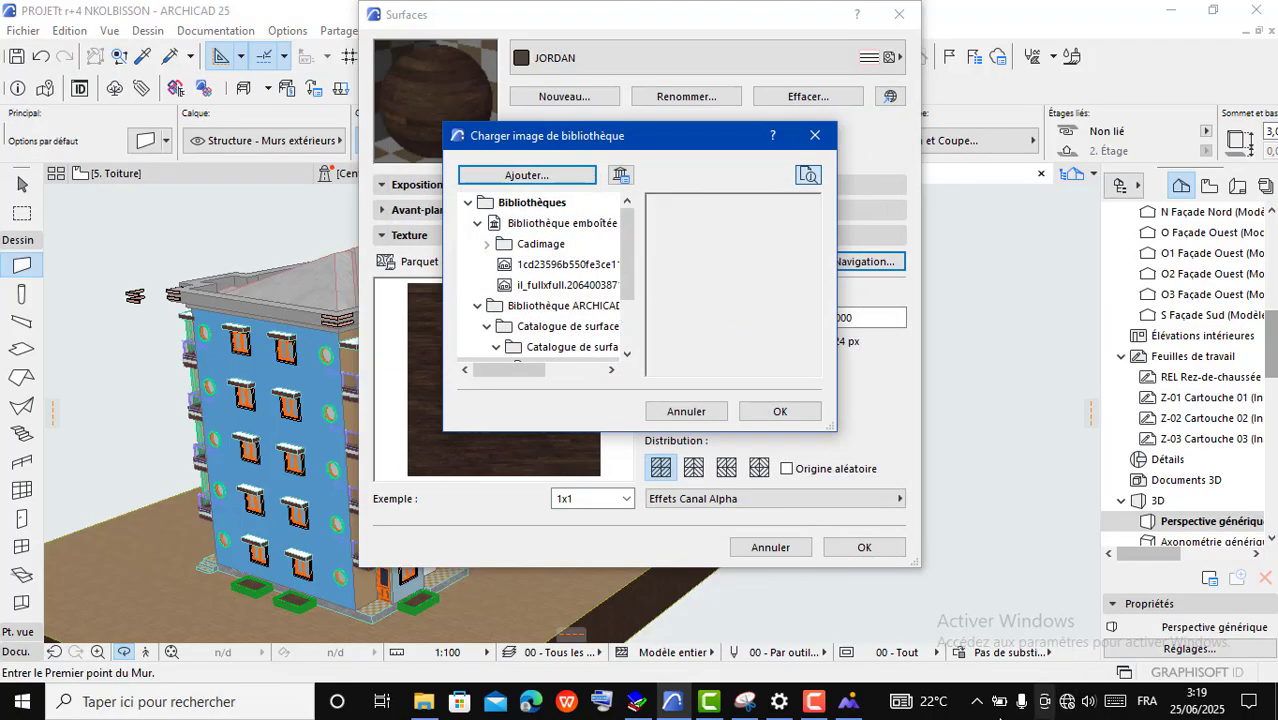
pyautogui.moveTo(814, 701)
pyautogui.click(814, 661)
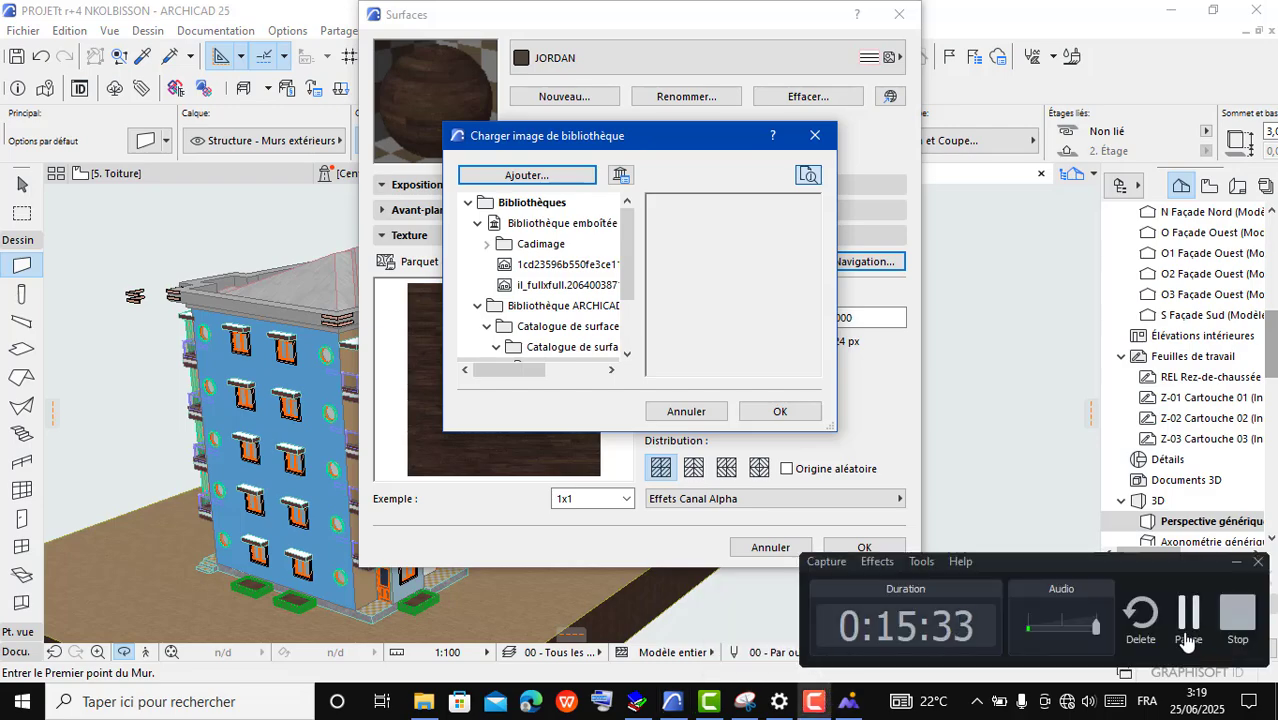
pyautogui.click(1185, 641)
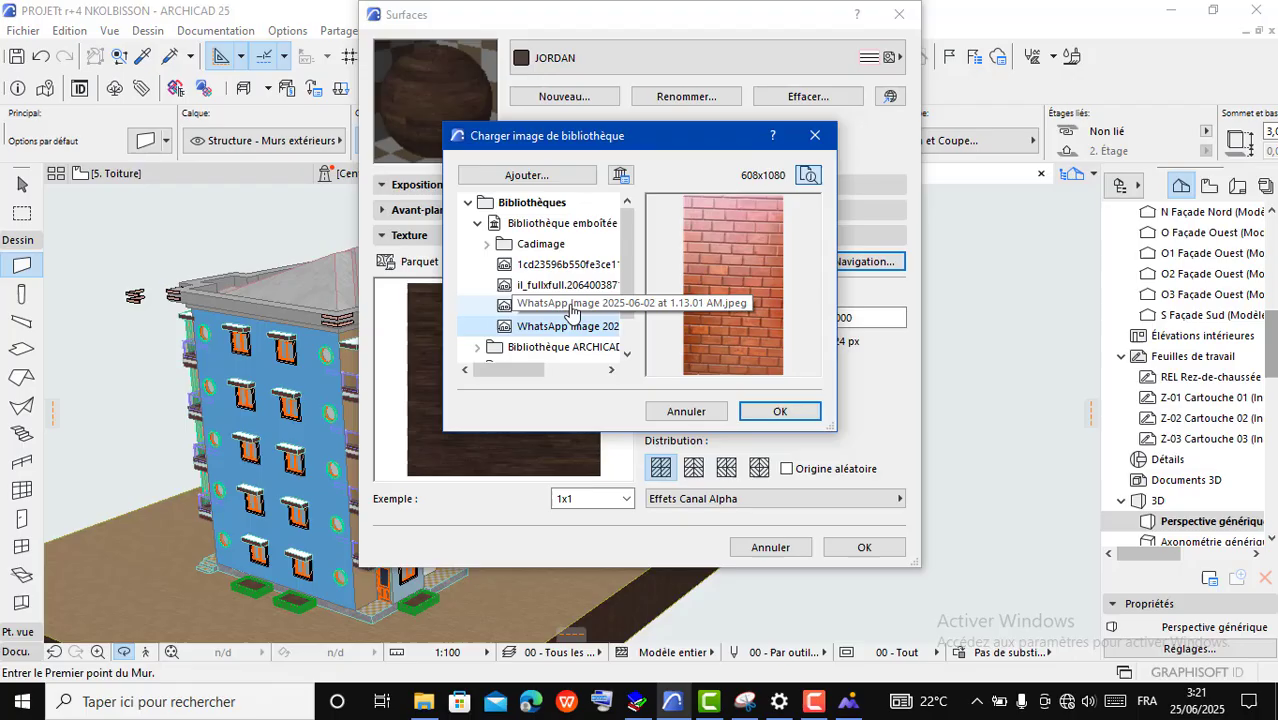
# Step: Load WhatsApp Image 2025-06-02 at 1.13.01 AM.jpeg as JORDAN's texture and show its alpha channel effects
pyautogui.click(570, 306)
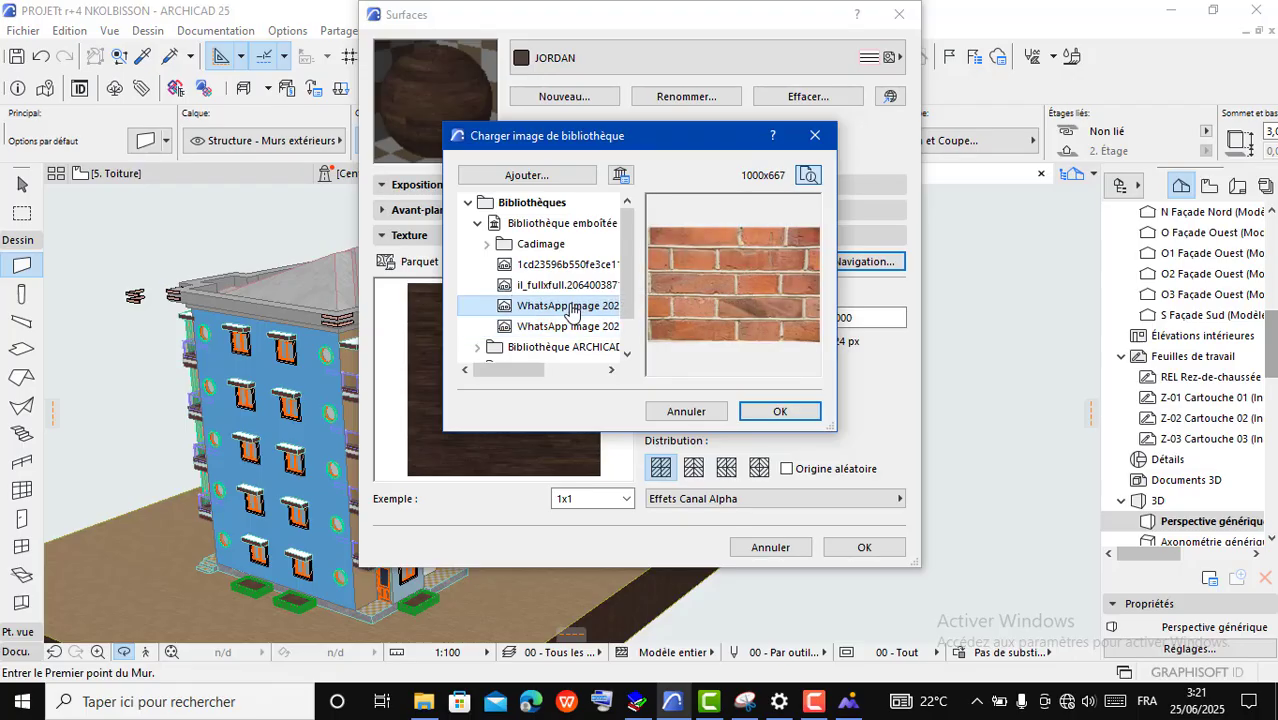
pyautogui.click(760, 411)
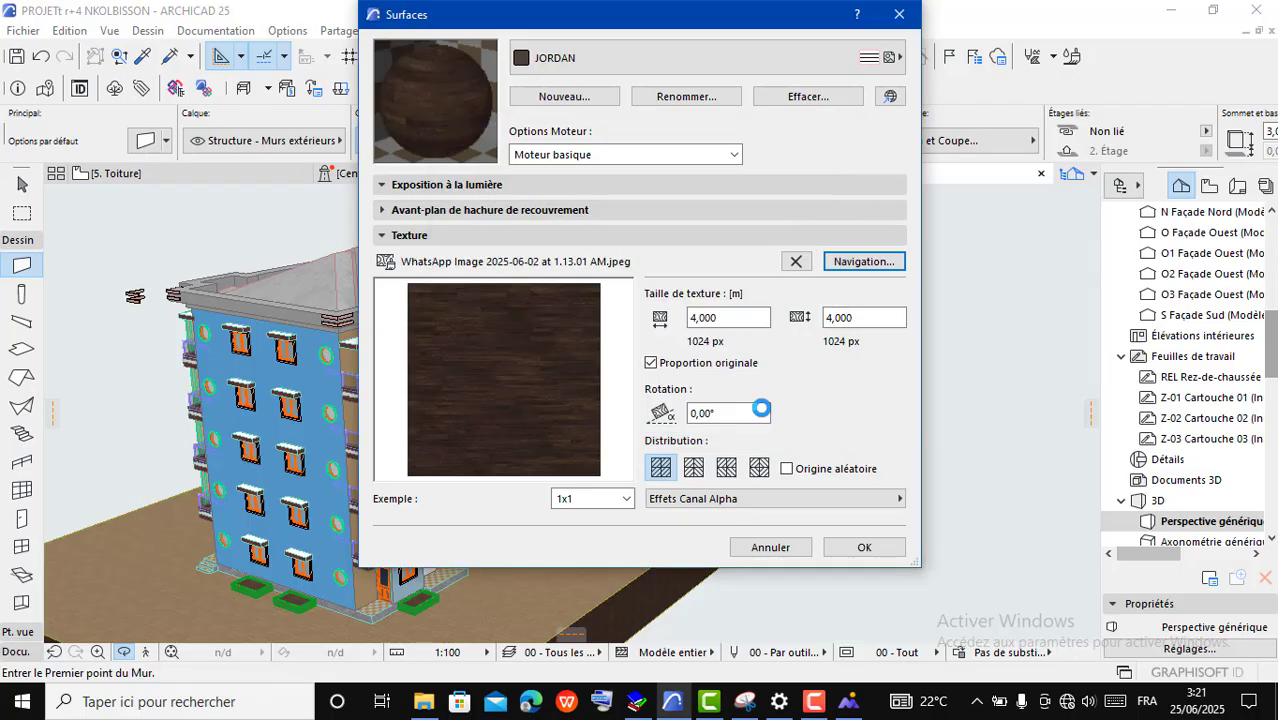
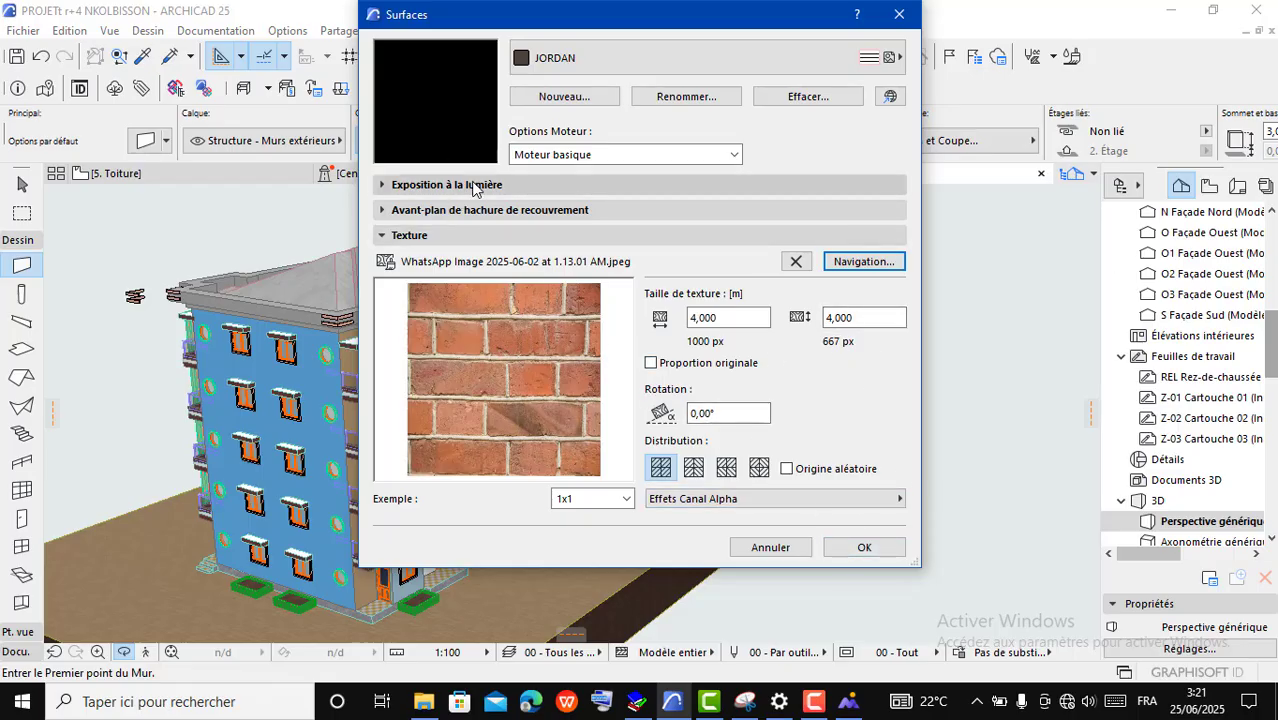
pyautogui.click(855, 499)
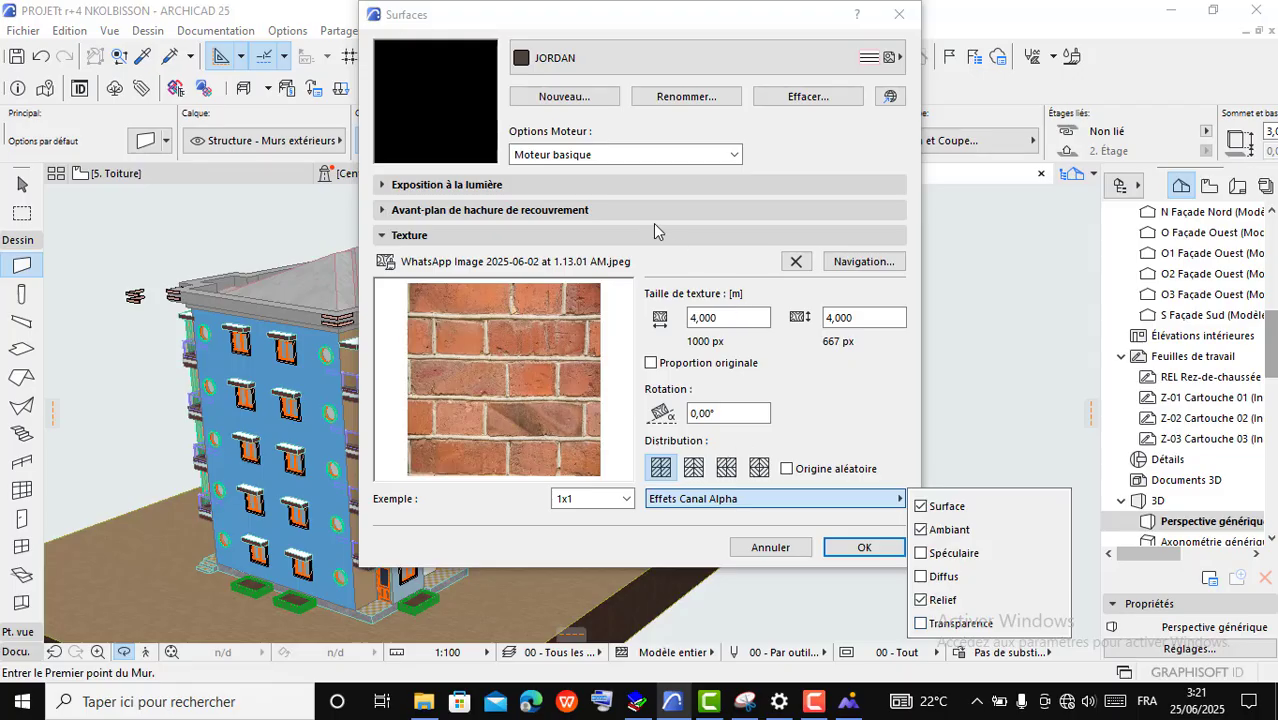
# Step: Set JORDAN's emission colour to a dark reddish brown with Red 75, Green 37 and Blue 37, and check its surface colour
pyautogui.click(491, 186)
pyautogui.click(491, 186)
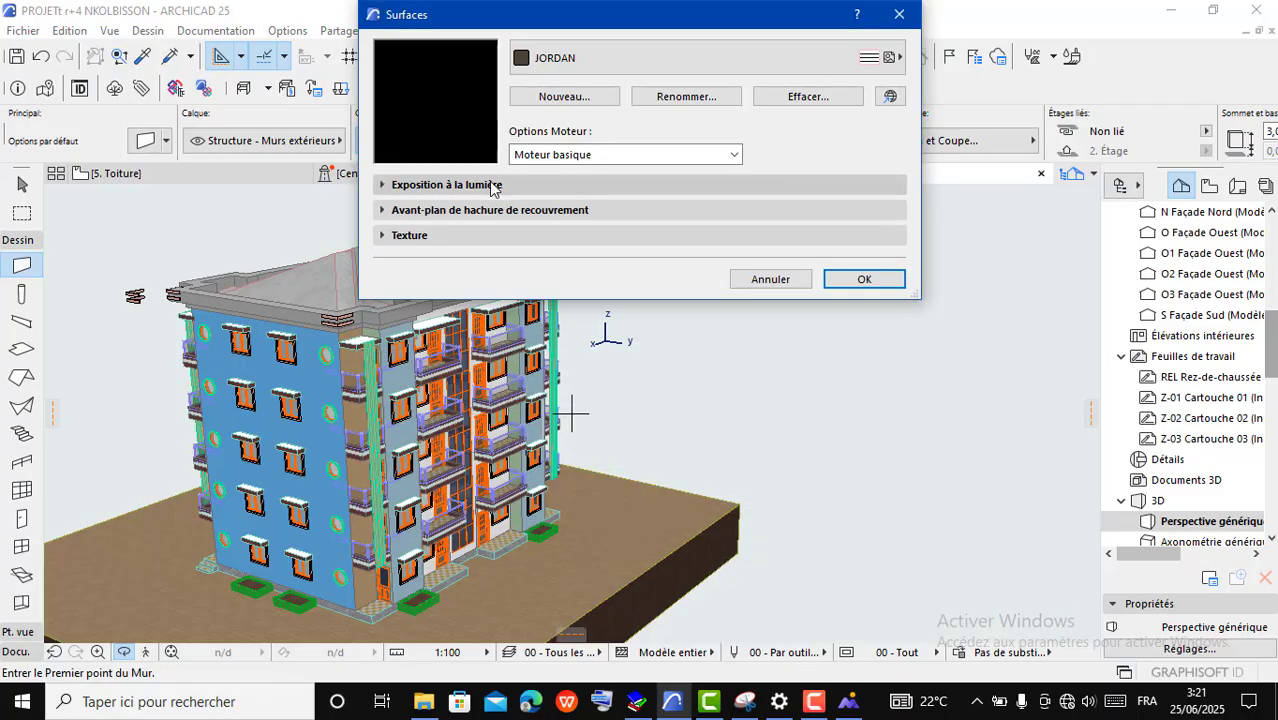
pyautogui.click(491, 186)
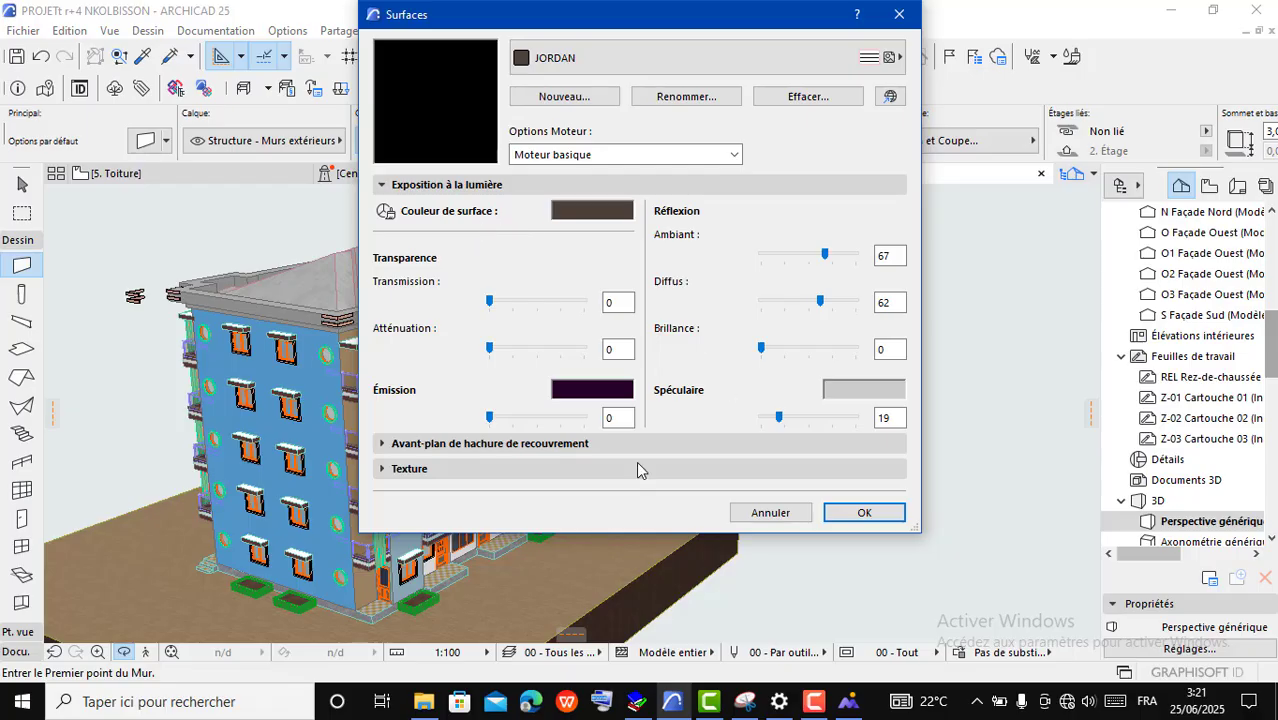
pyautogui.click(594, 392)
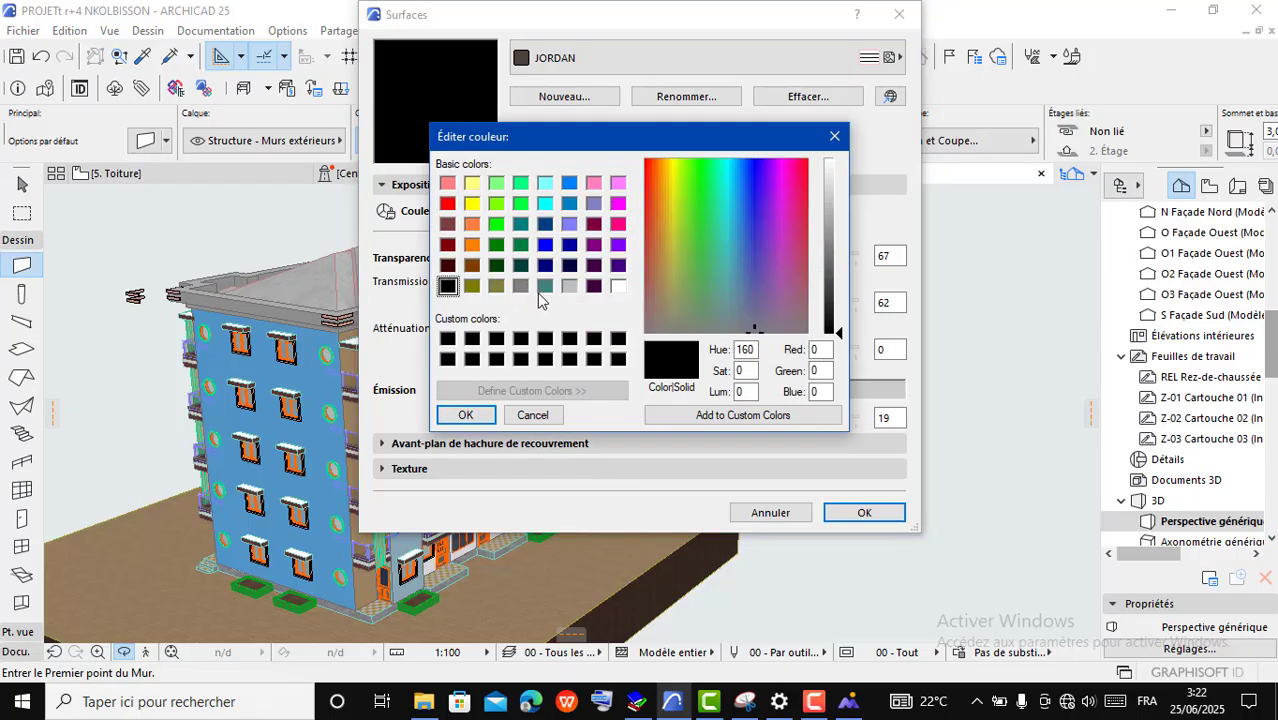
pyautogui.click(447, 224)
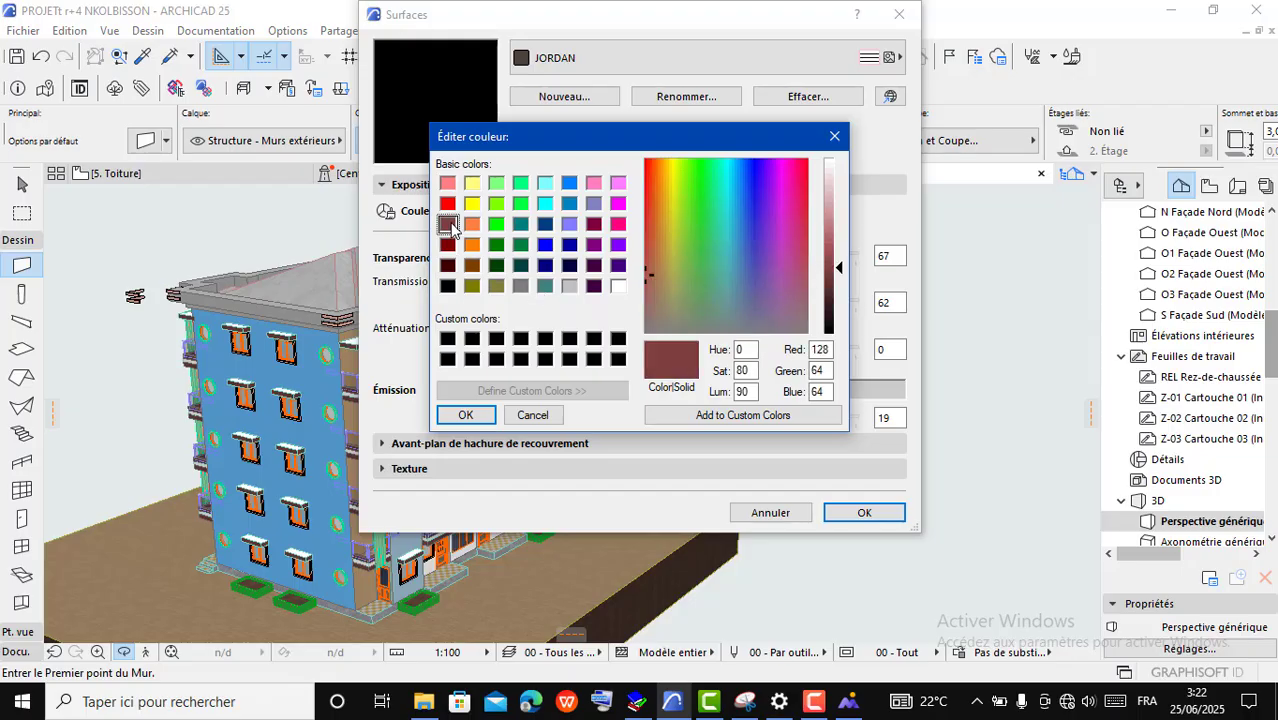
pyautogui.click(829, 299)
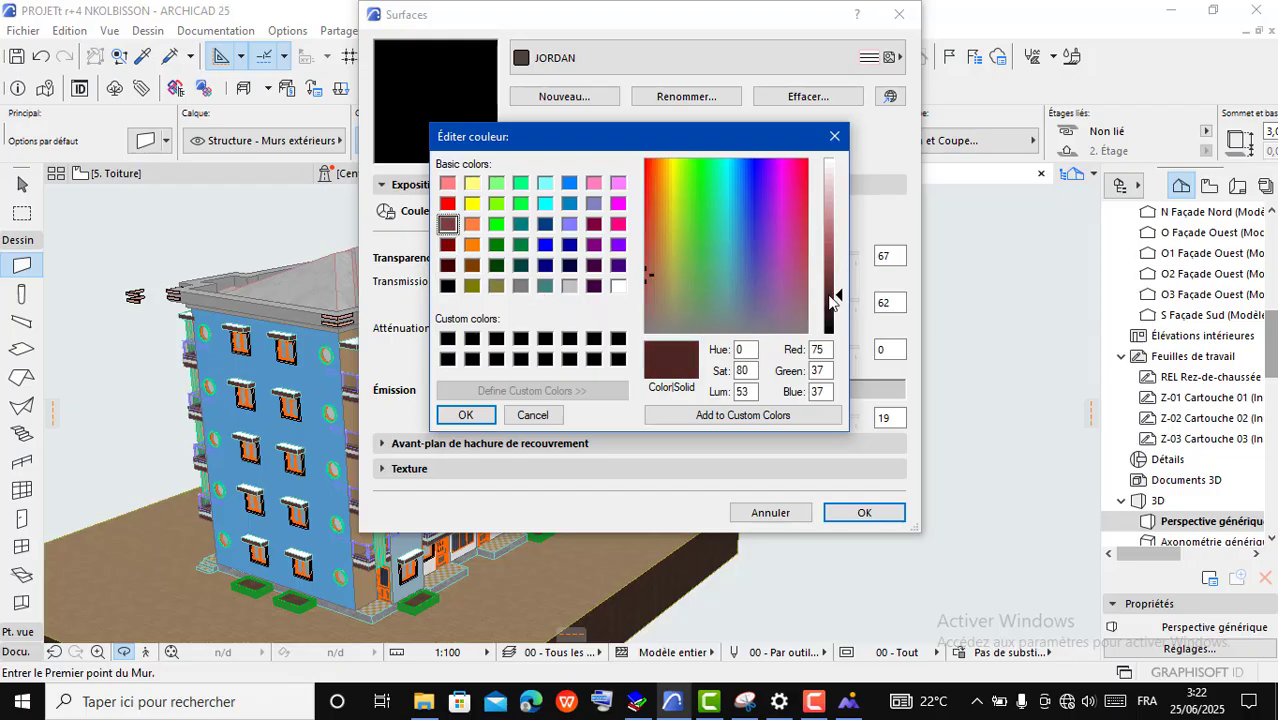
pyautogui.click(466, 415)
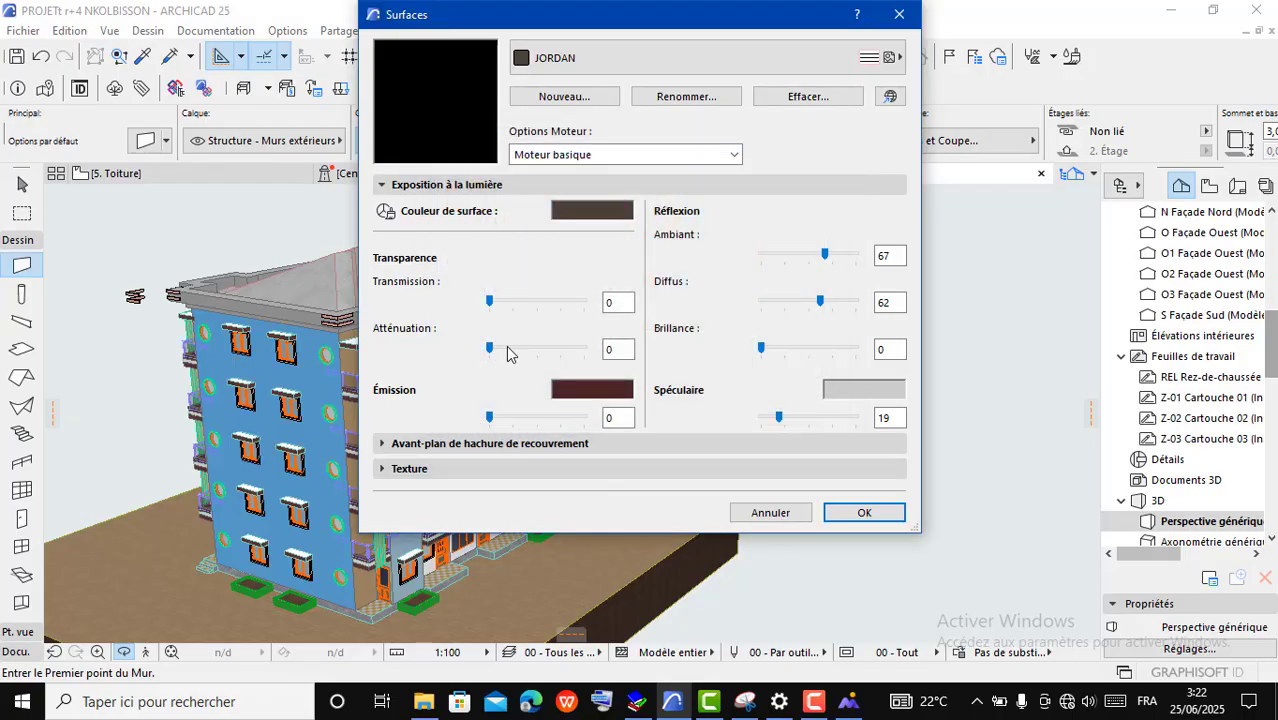
pyautogui.click(589, 213)
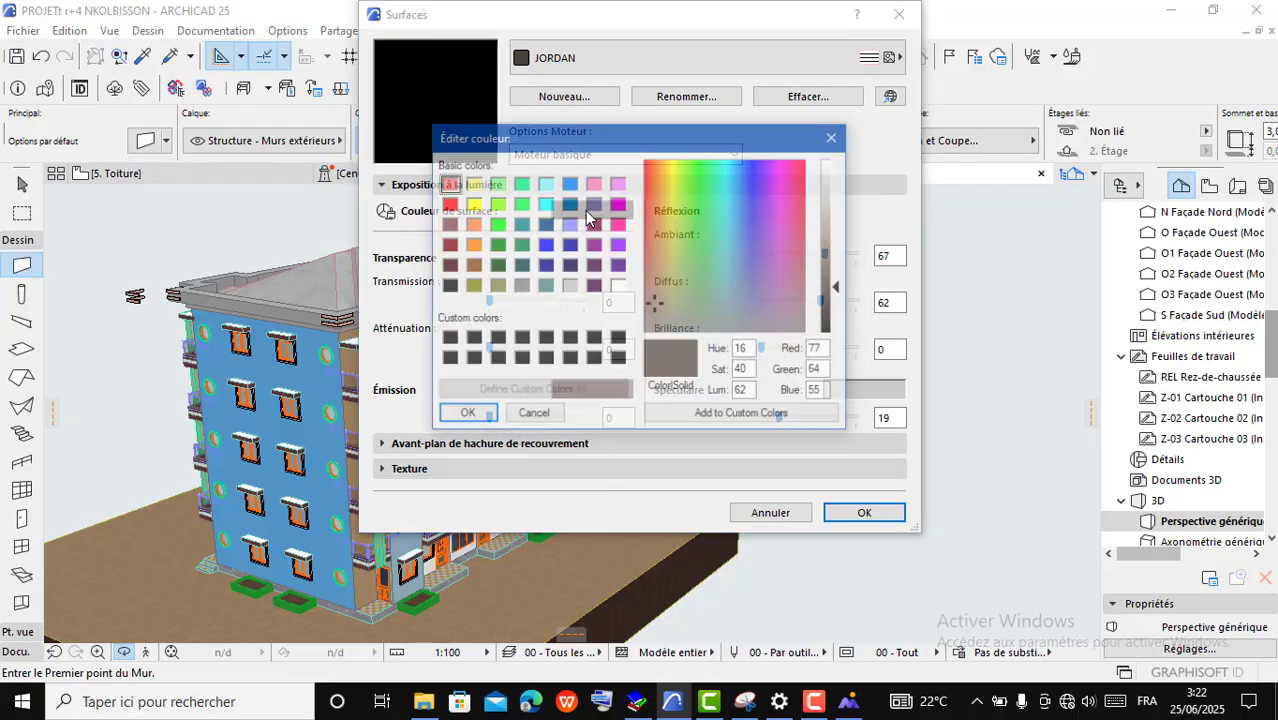
pyautogui.click(467, 415)
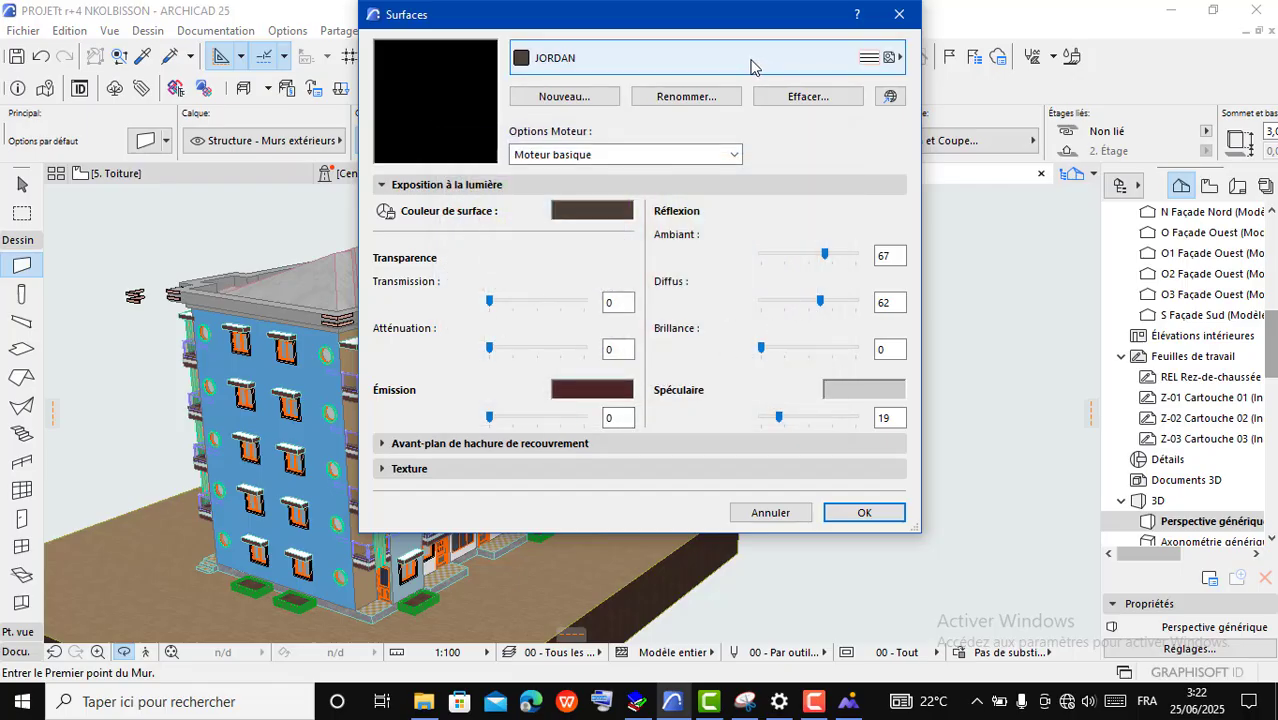
# Step: Switch JORDAN's engine option to Accélération matérielle and review its light exposure and texture settings
pyautogui.click(420, 469)
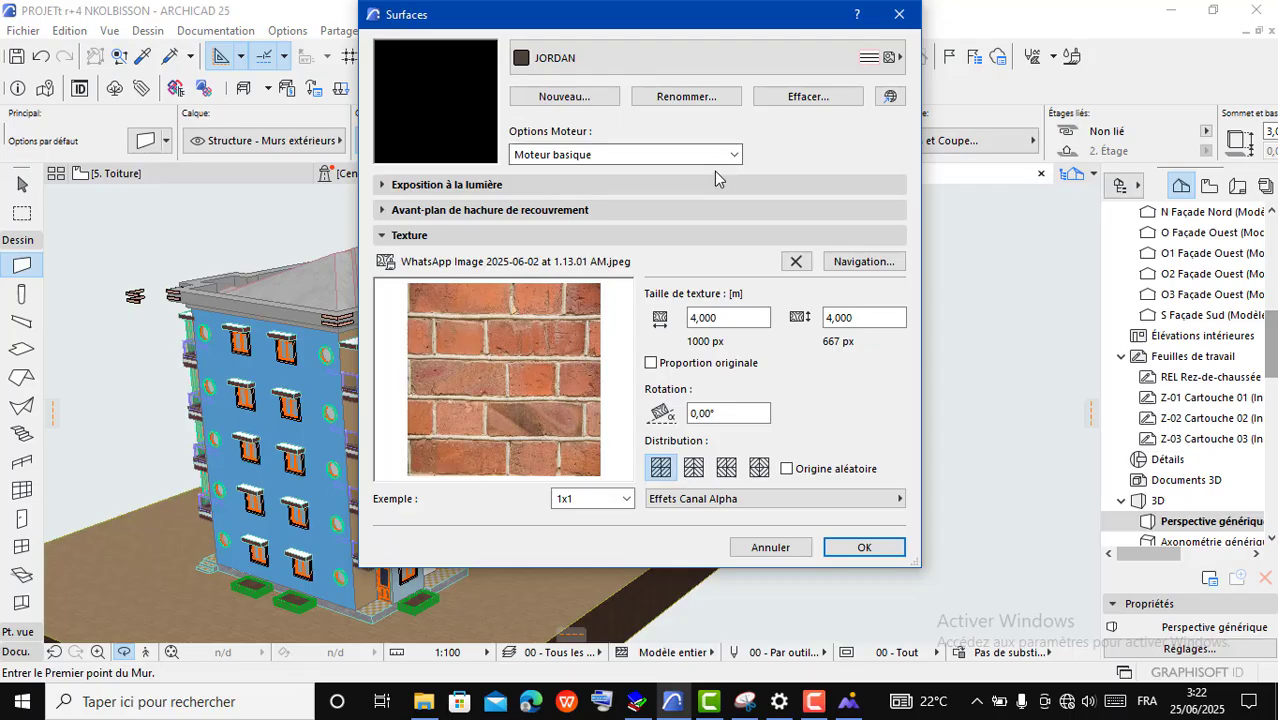
pyautogui.click(714, 155)
pyautogui.click(595, 206)
pyautogui.click(488, 184)
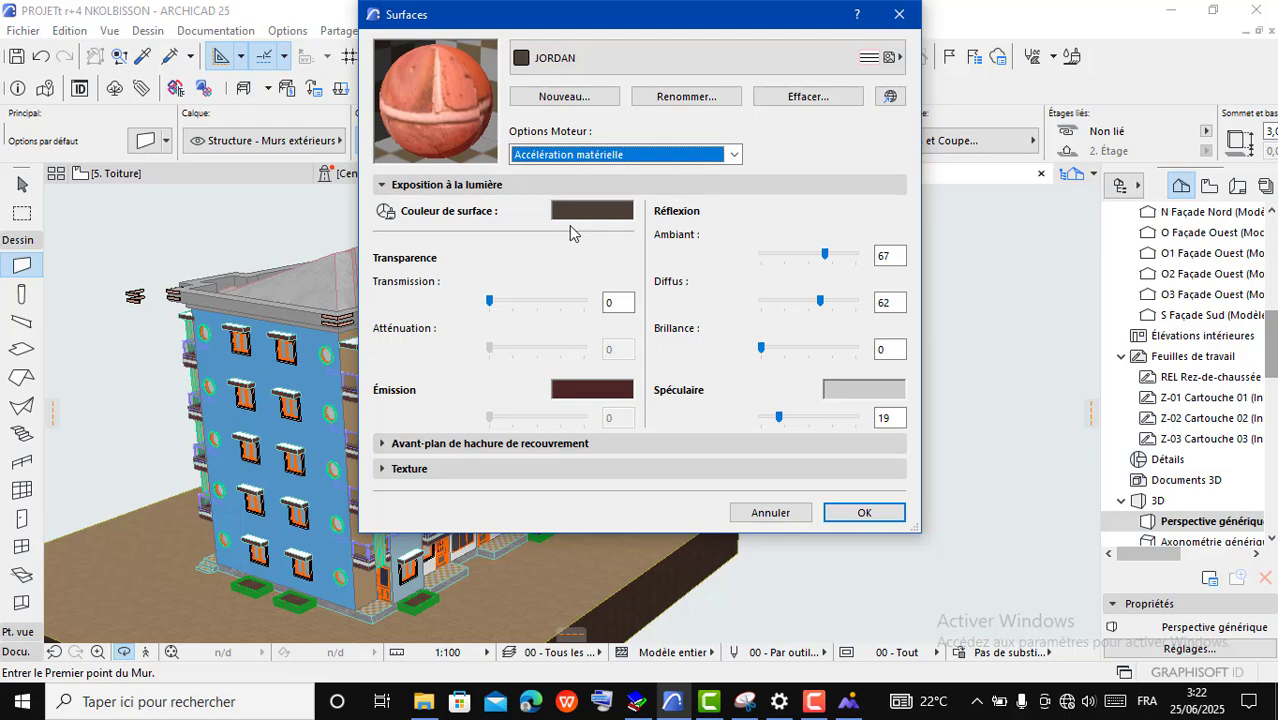
pyautogui.click(409, 468)
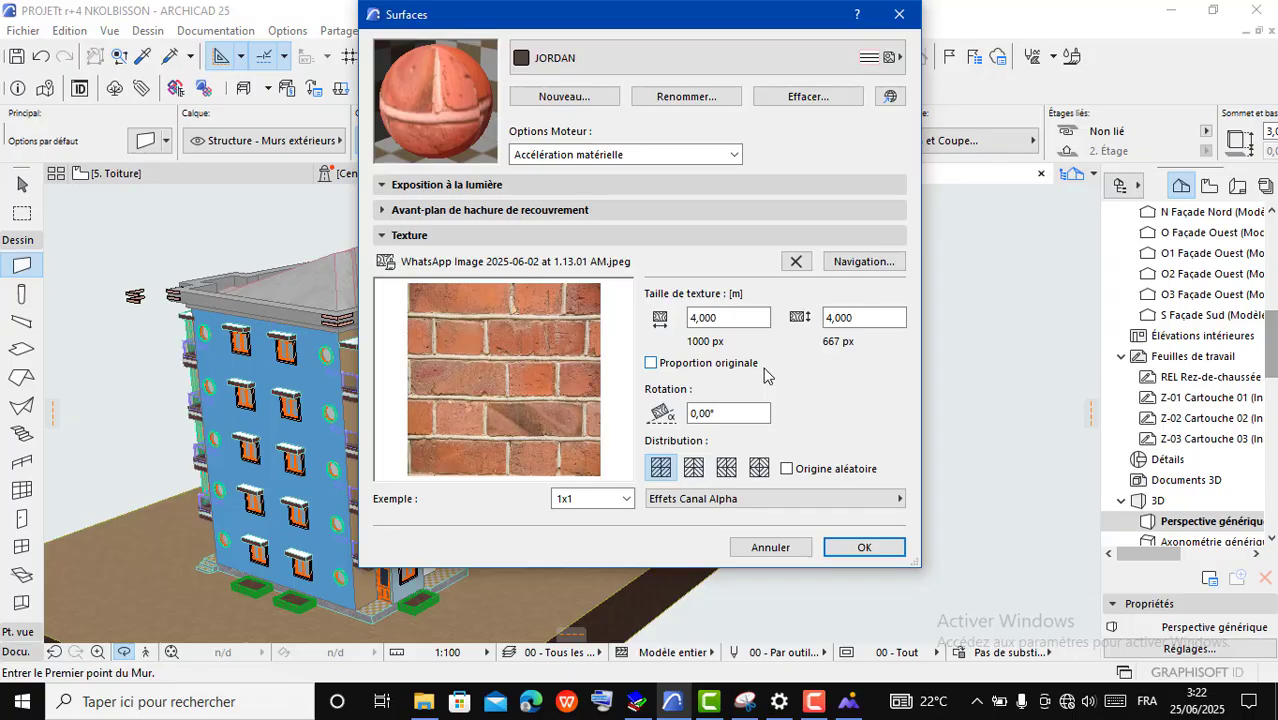
# Step: Set JORDAN's texture width to 2 m and turn on the image's original proportion
pyautogui.click(728, 317)
pyautogui.write('2')
pyautogui.press('Tab')
pyautogui.click(865, 318)
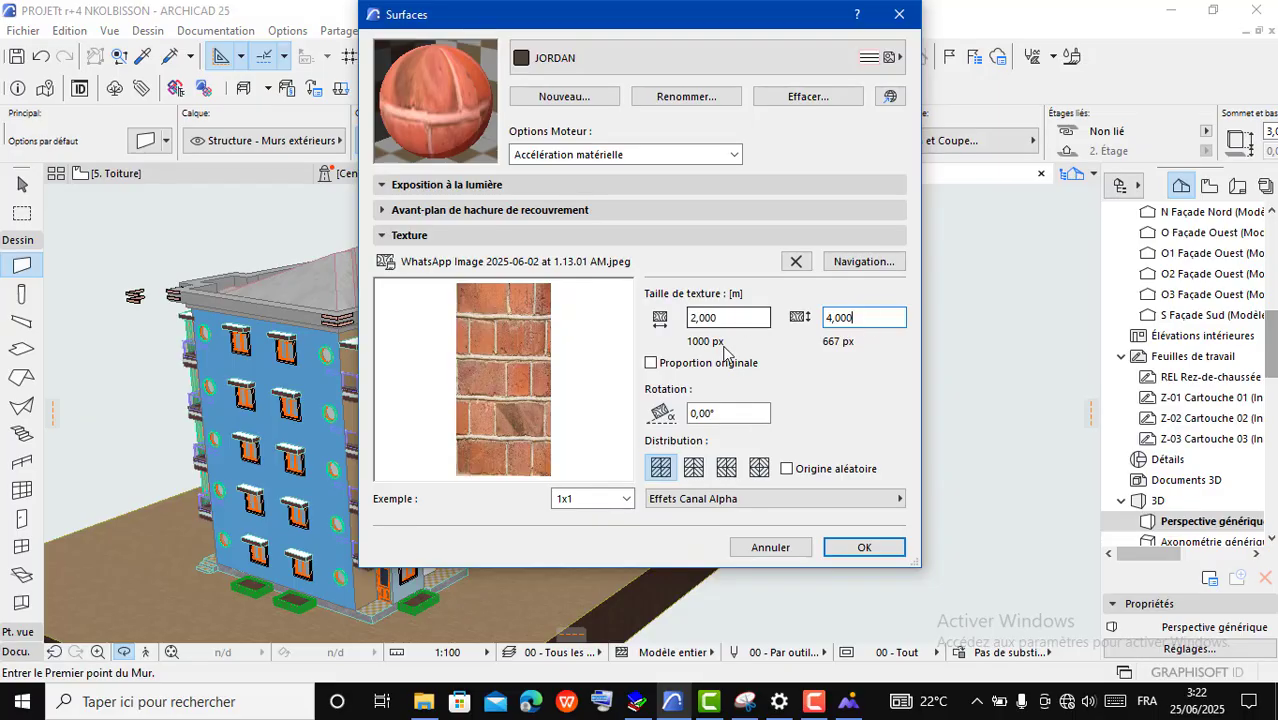
pyautogui.click(651, 364)
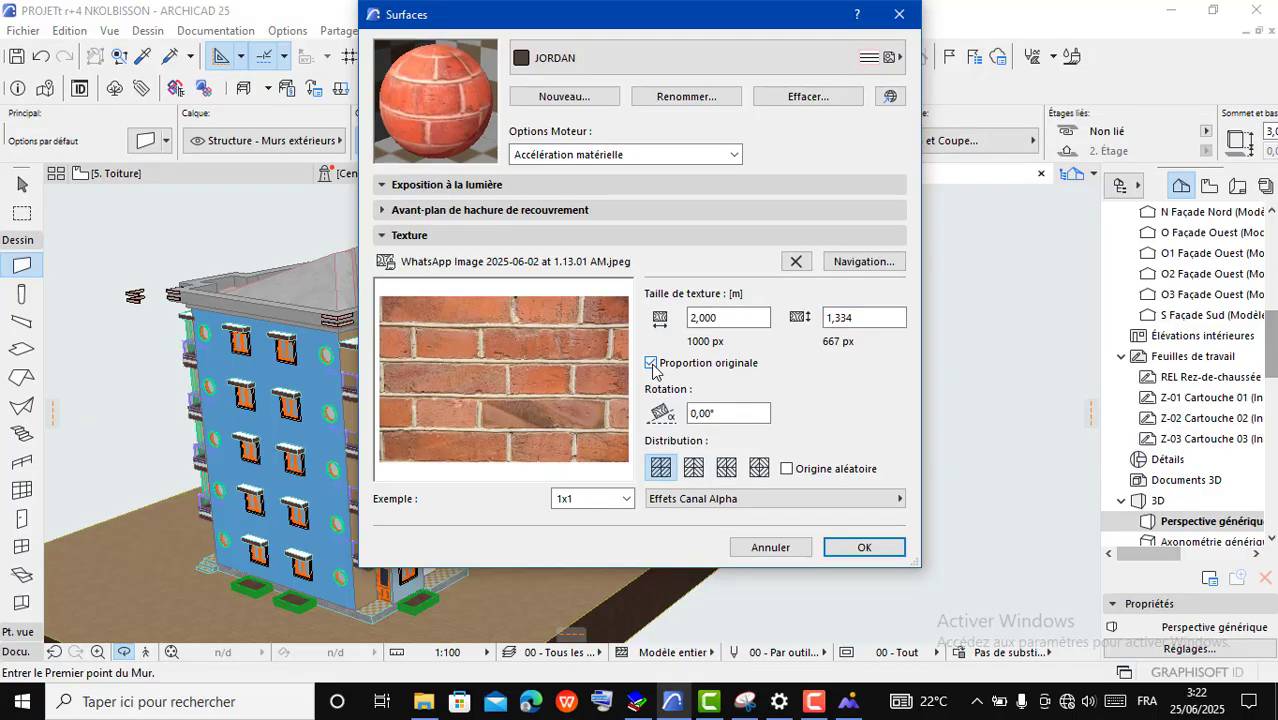
# Step: Try a 1 m width and then a 1 m height for the proportional brick texture
pyautogui.doubleClick(732, 318)
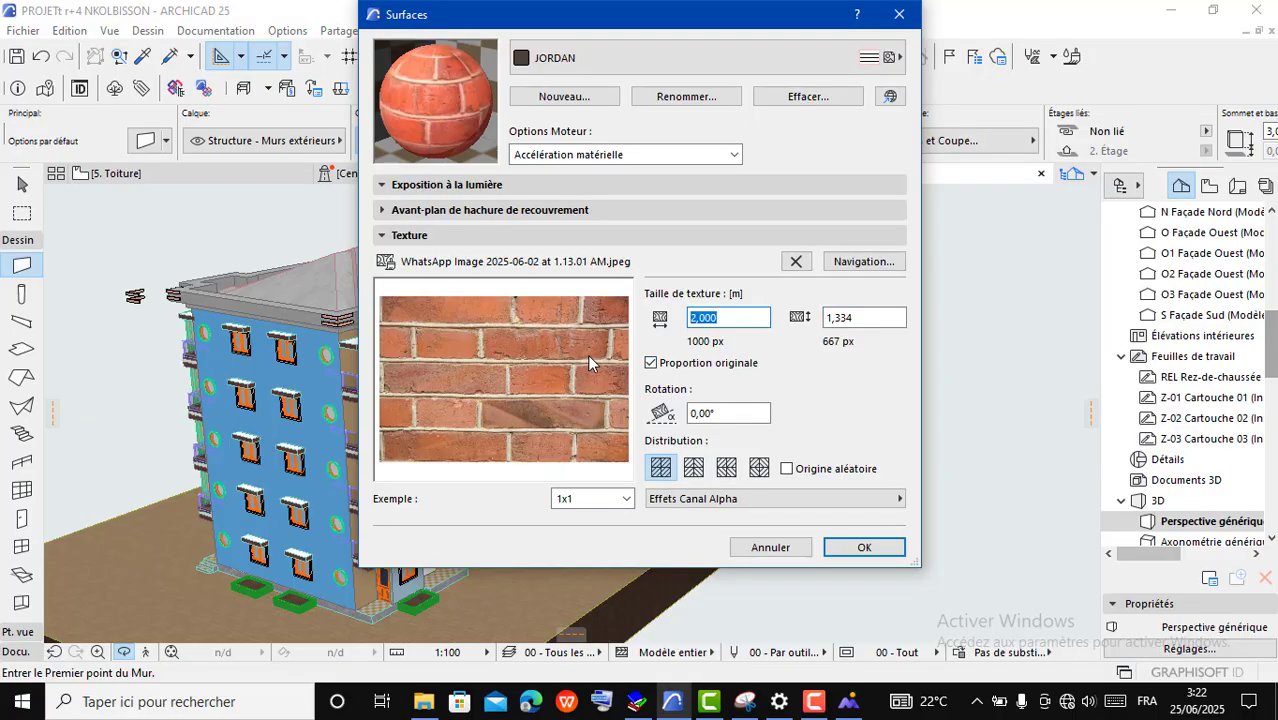
pyautogui.write('1')
pyautogui.press('Tab')
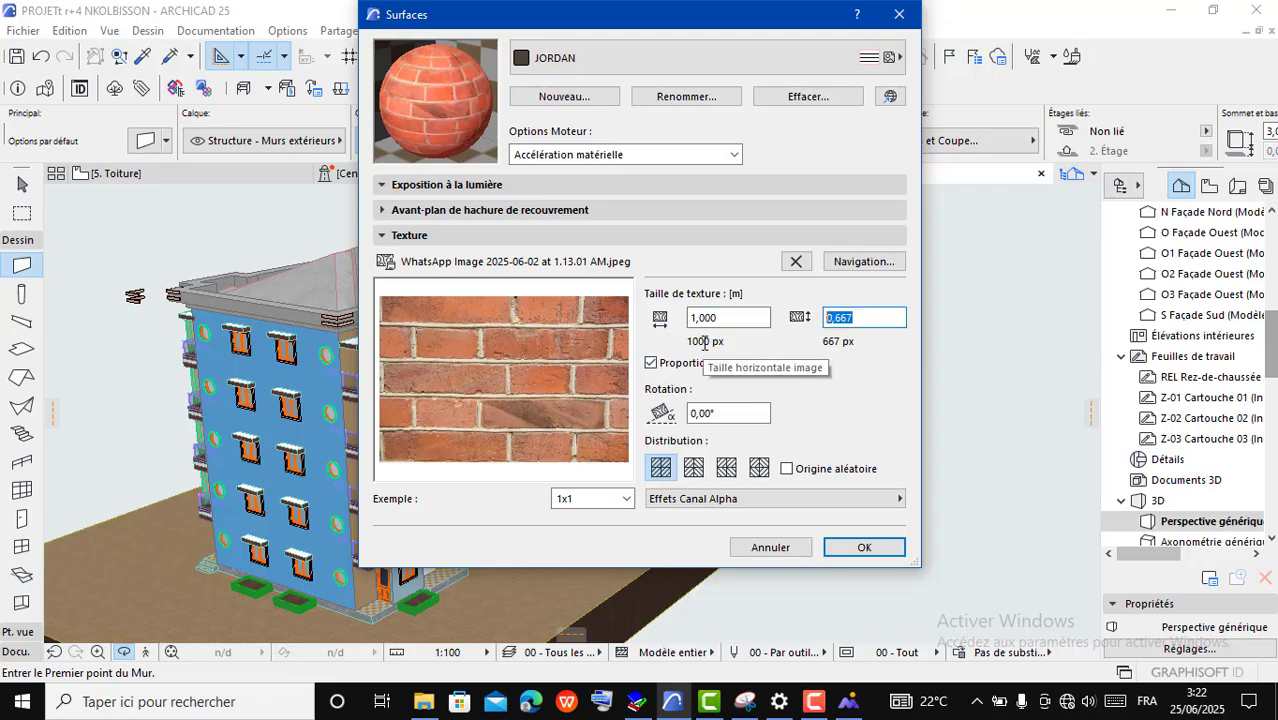
pyautogui.write('1')
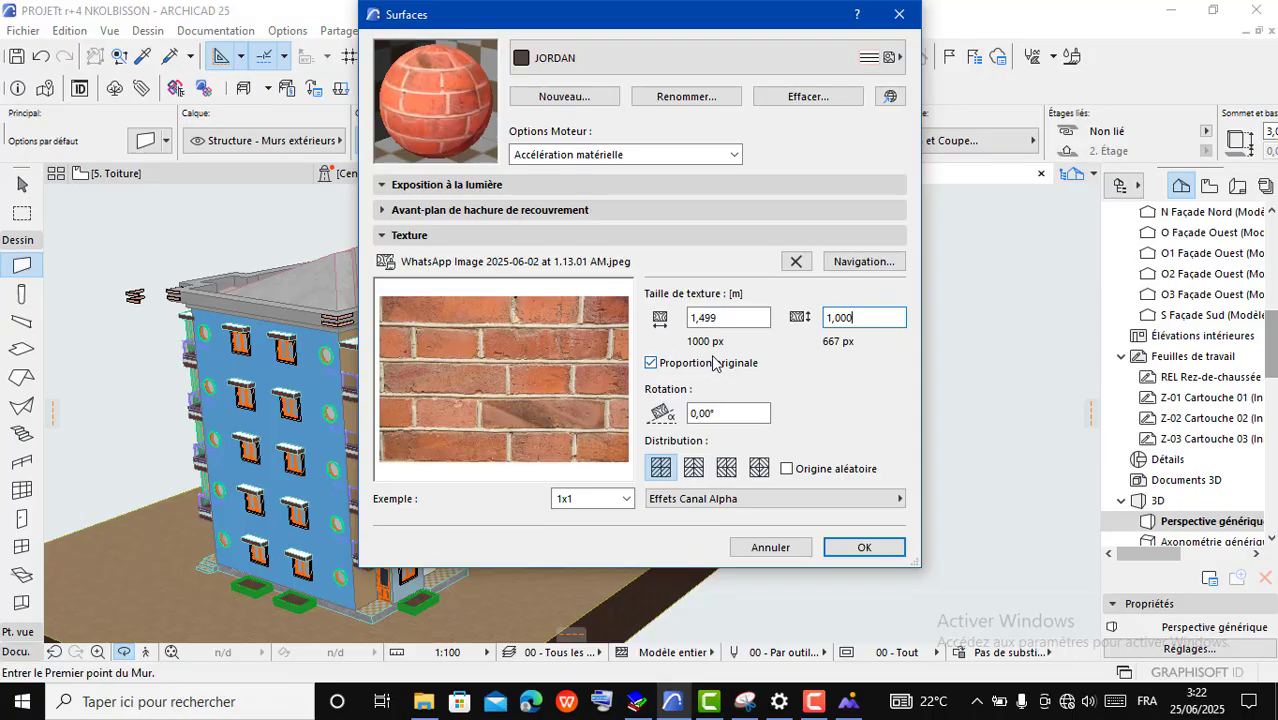
# Step: Set the brick texture's height to 3 m, turn off the original proportion, and set its width to 2 m
pyautogui.click(731, 318)
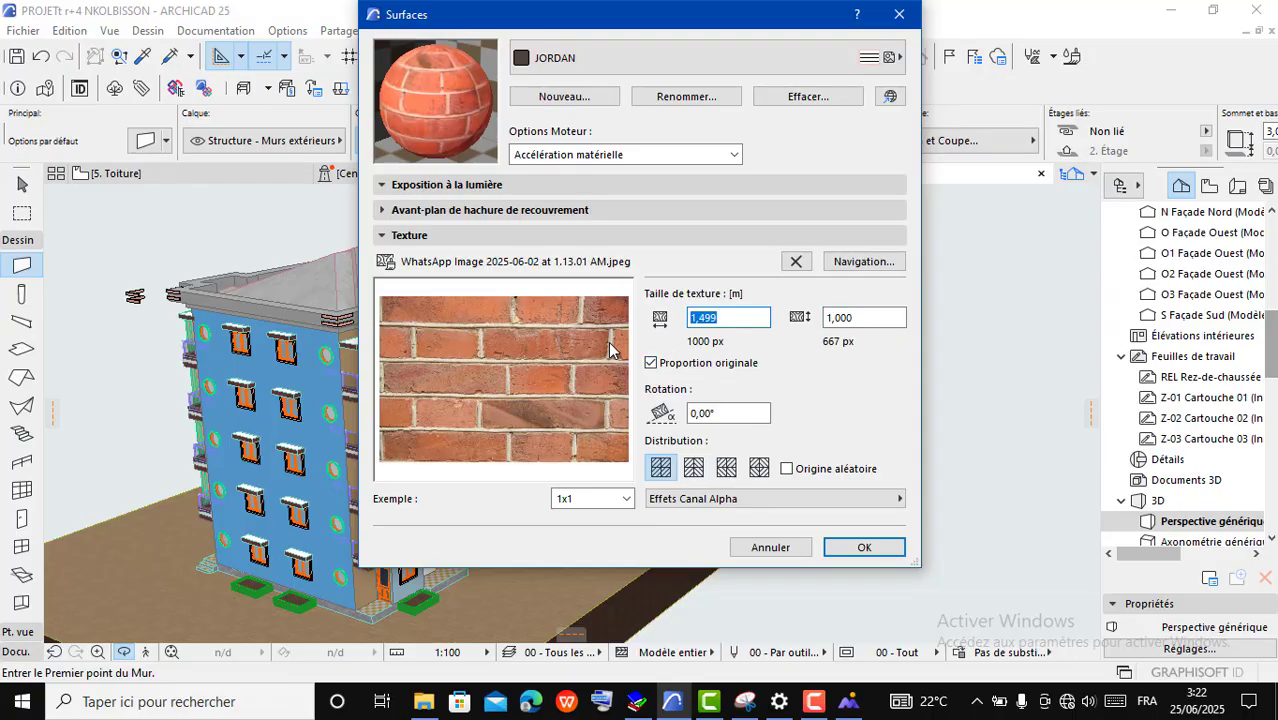
pyautogui.click(862, 317)
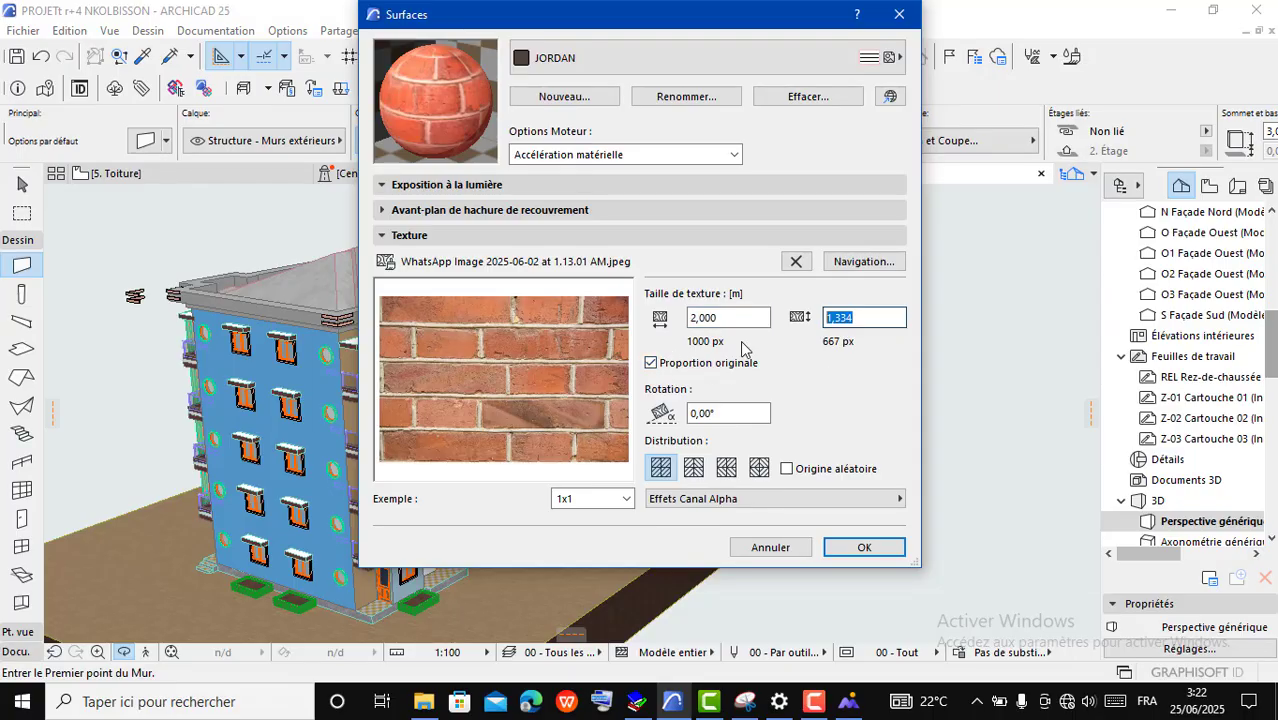
pyautogui.write('3')
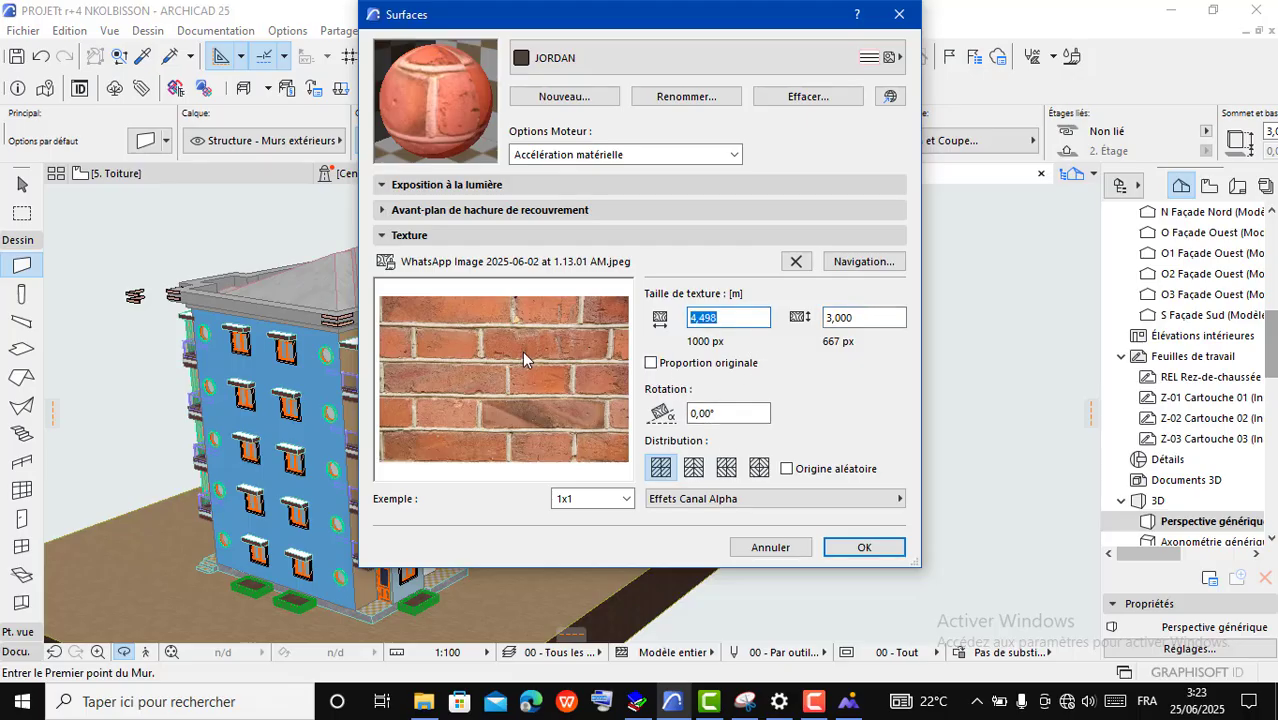
pyautogui.write('2')
pyautogui.click(866, 313)
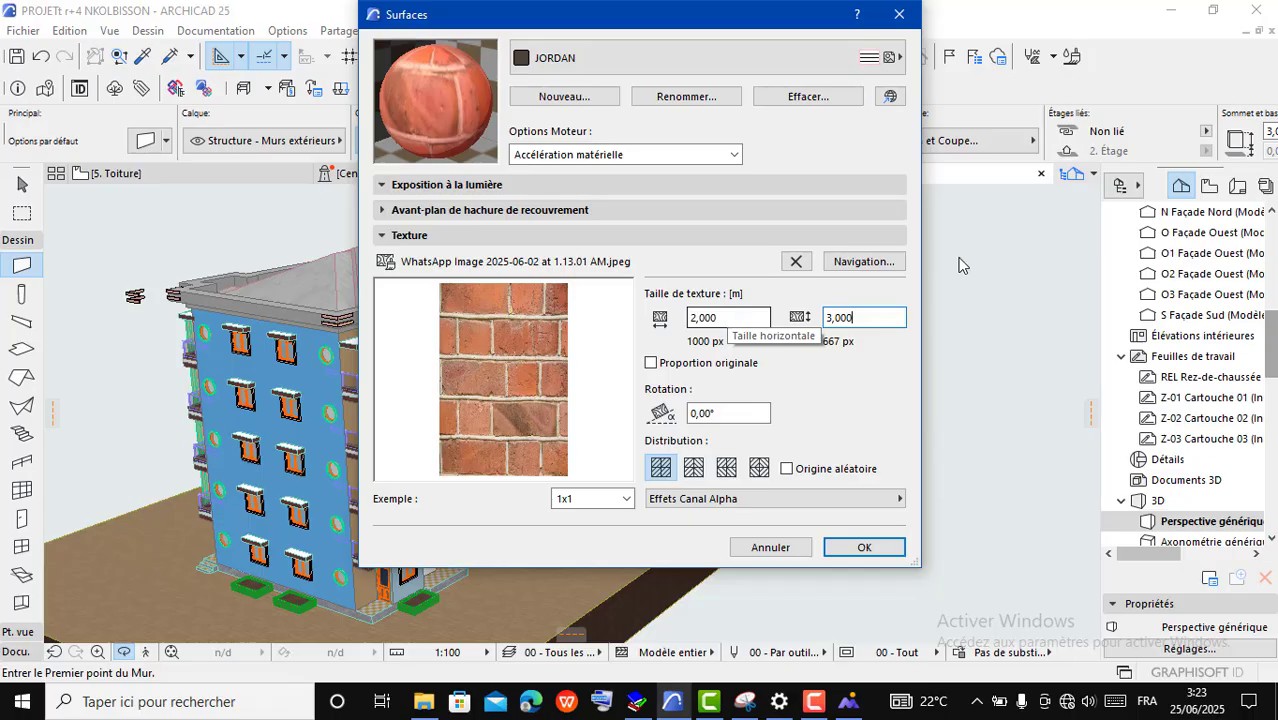
# Step: Switch JORDAN to the Cineware de MAXON engine, update its Cineware settings from the basic ones, and save the surface
pyautogui.click(734, 154)
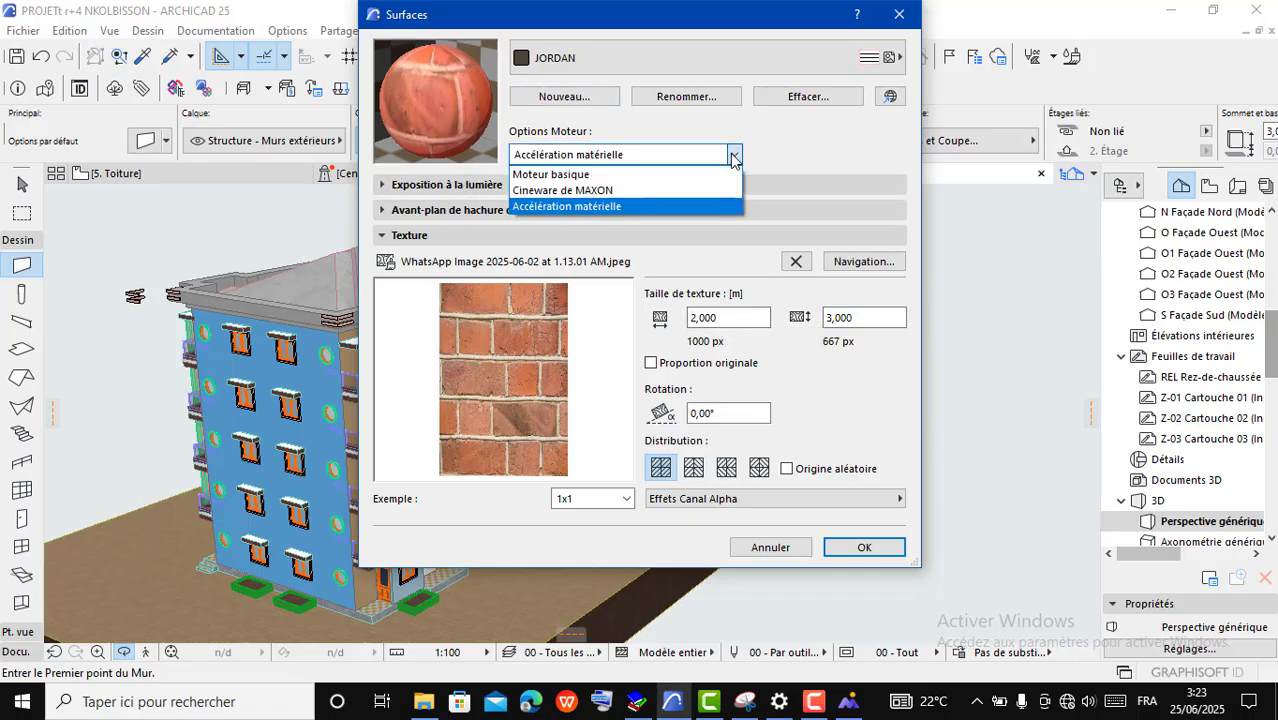
pyautogui.click(568, 192)
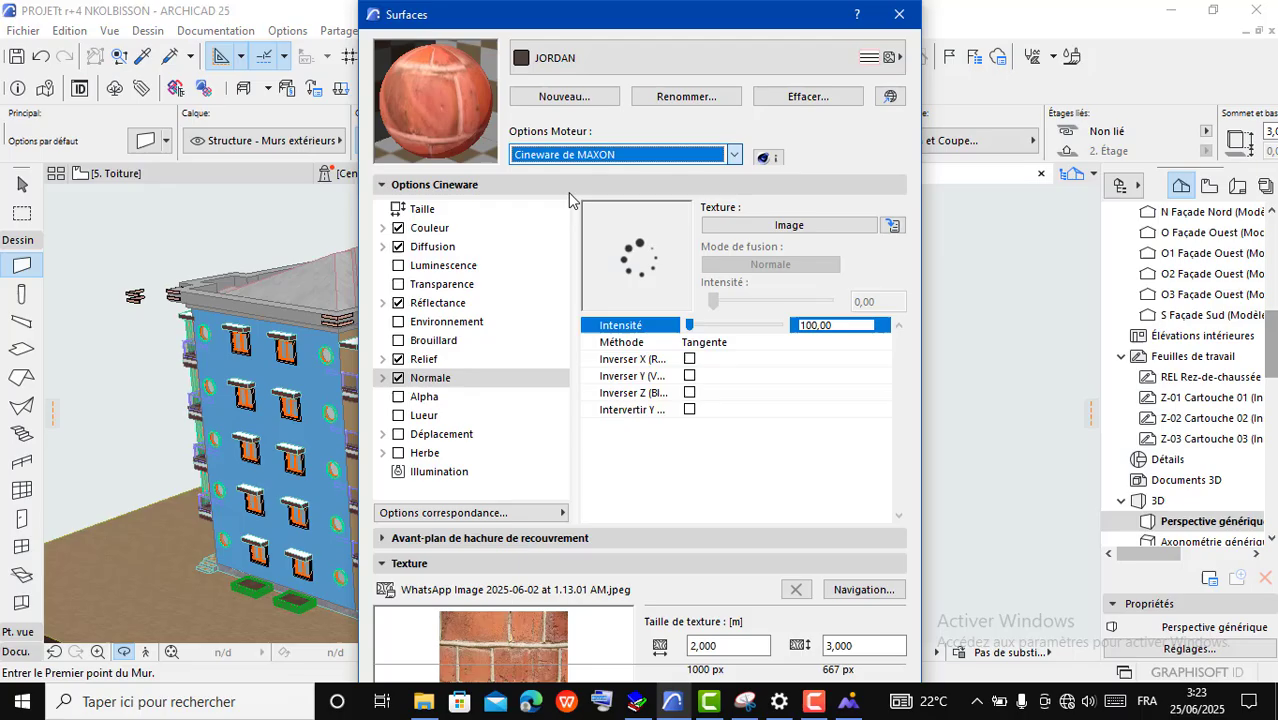
pyautogui.click(481, 514)
pyautogui.click(620, 533)
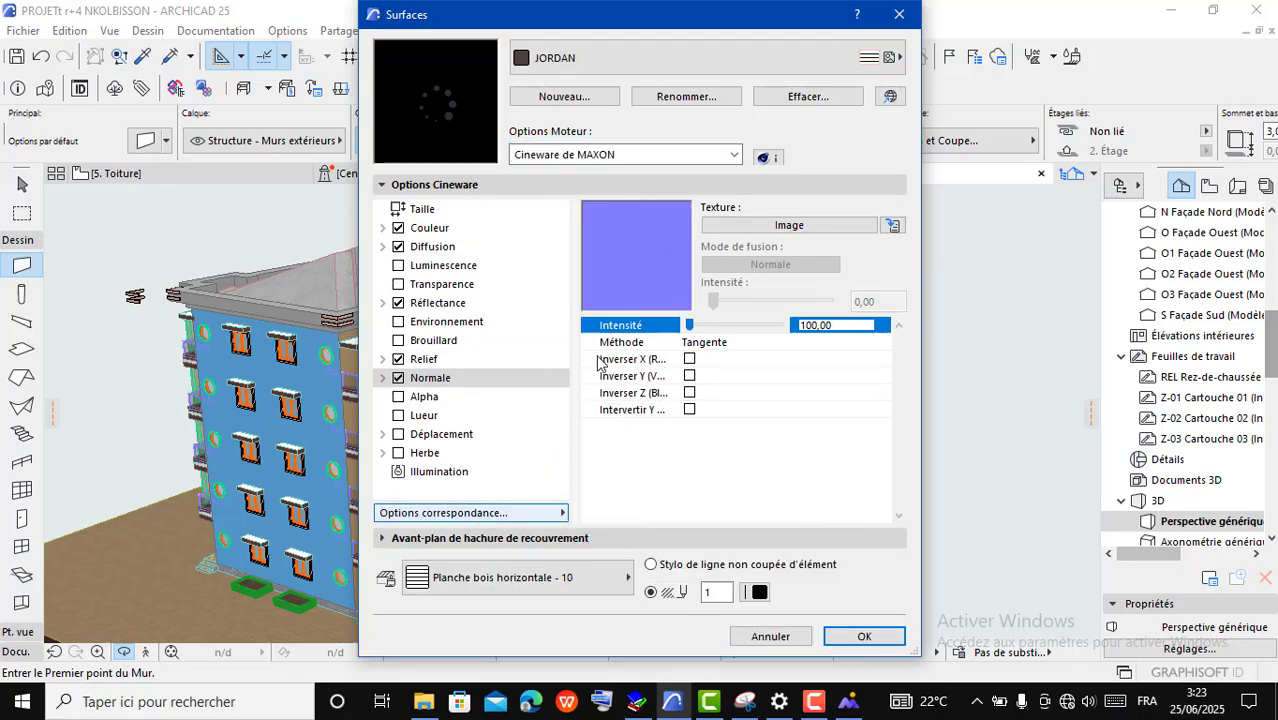
pyautogui.click(530, 513)
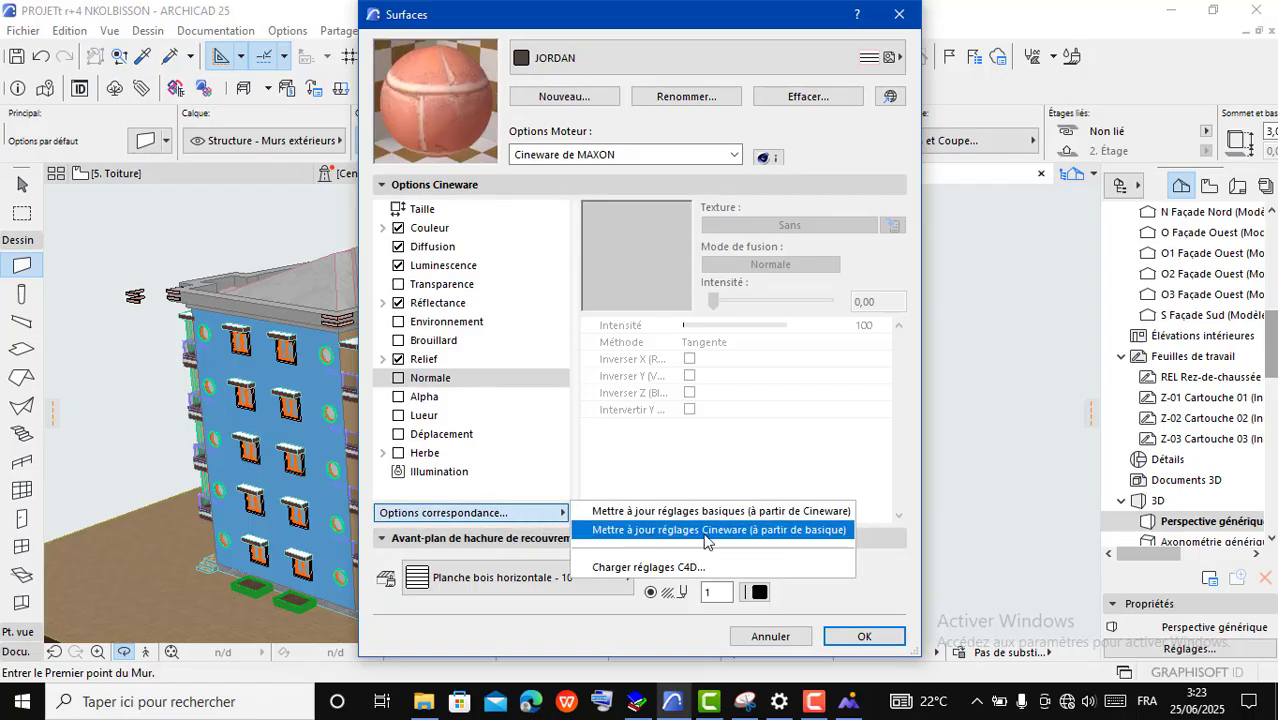
pyautogui.click(746, 463)
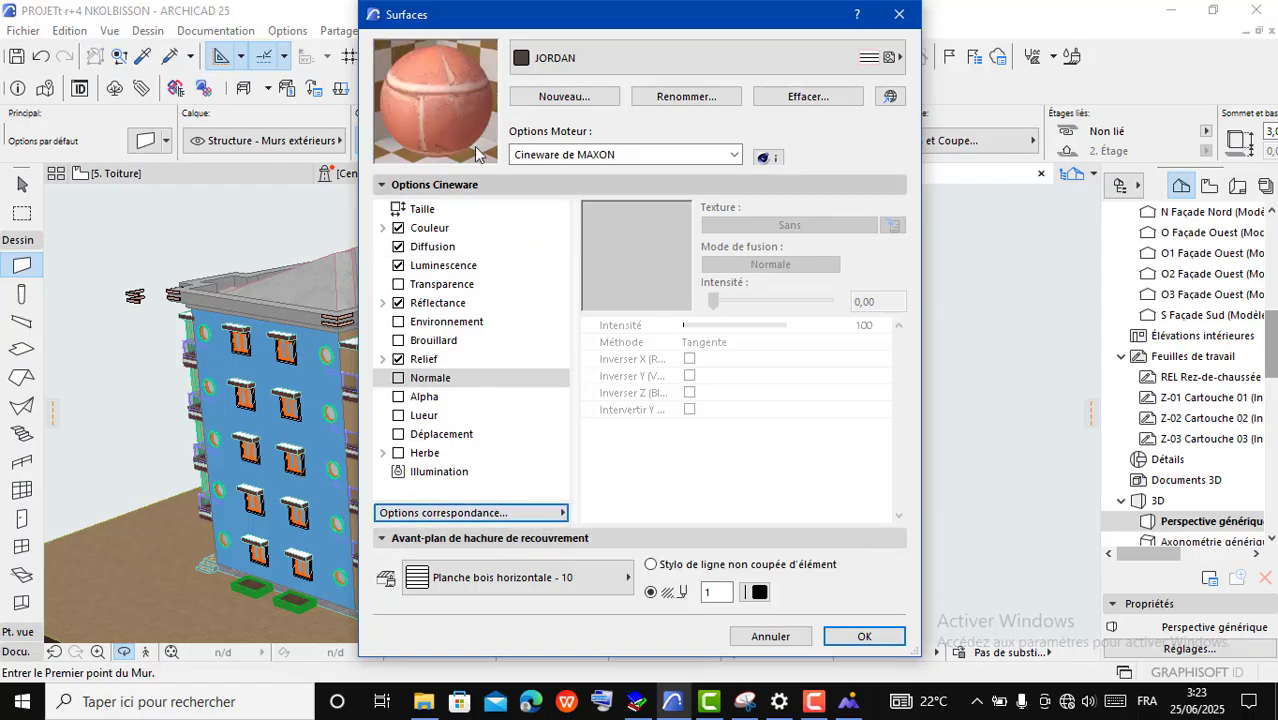
pyautogui.click(864, 637)
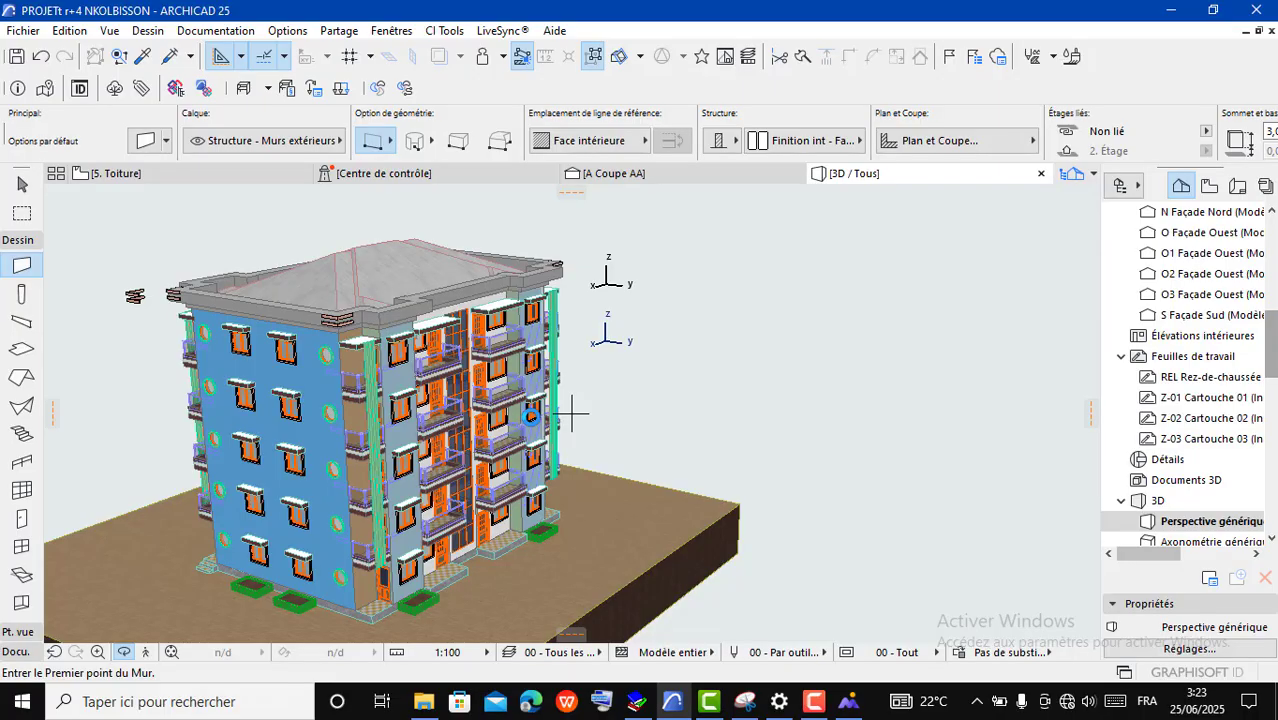
# Step: Select the exterior wall segments of the blue facade's two upper storeys
pyautogui.moveTo(766, 477); pyautogui.dragTo(28, 489)
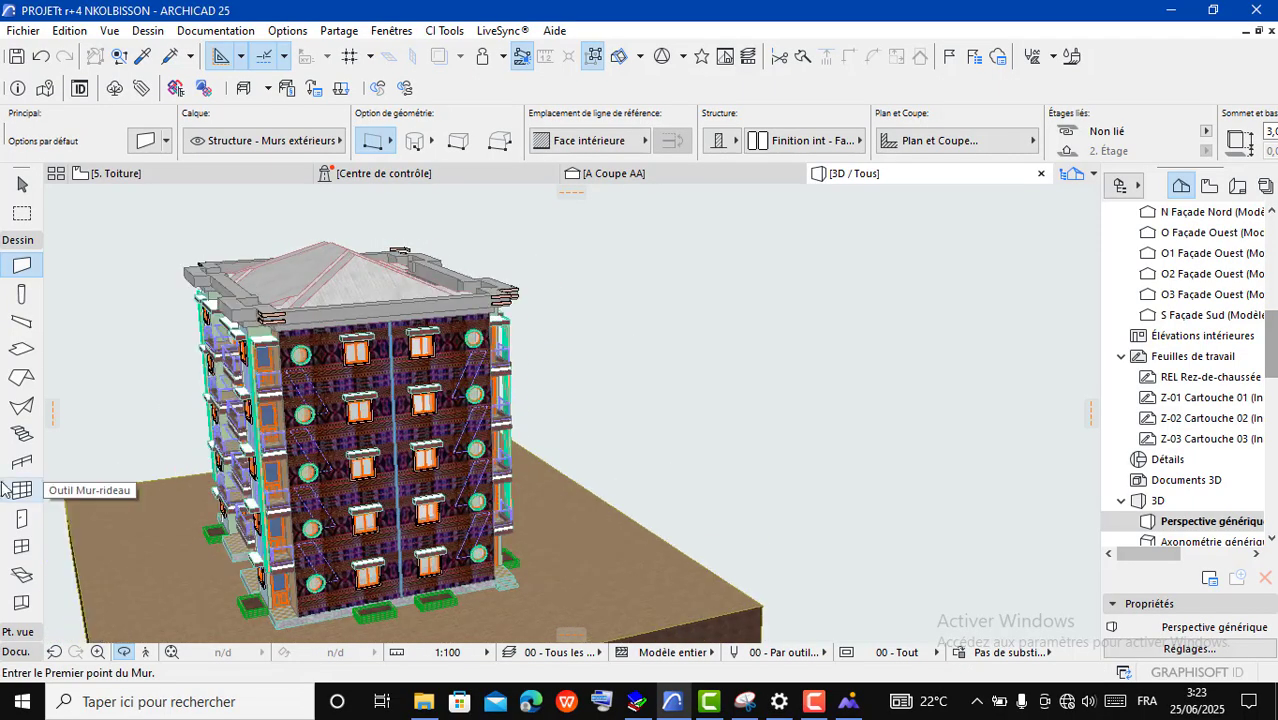
pyautogui.scroll(-1, 670, 354)
pyautogui.moveTo(255, 426); pyautogui.dragTo(1118, 420)
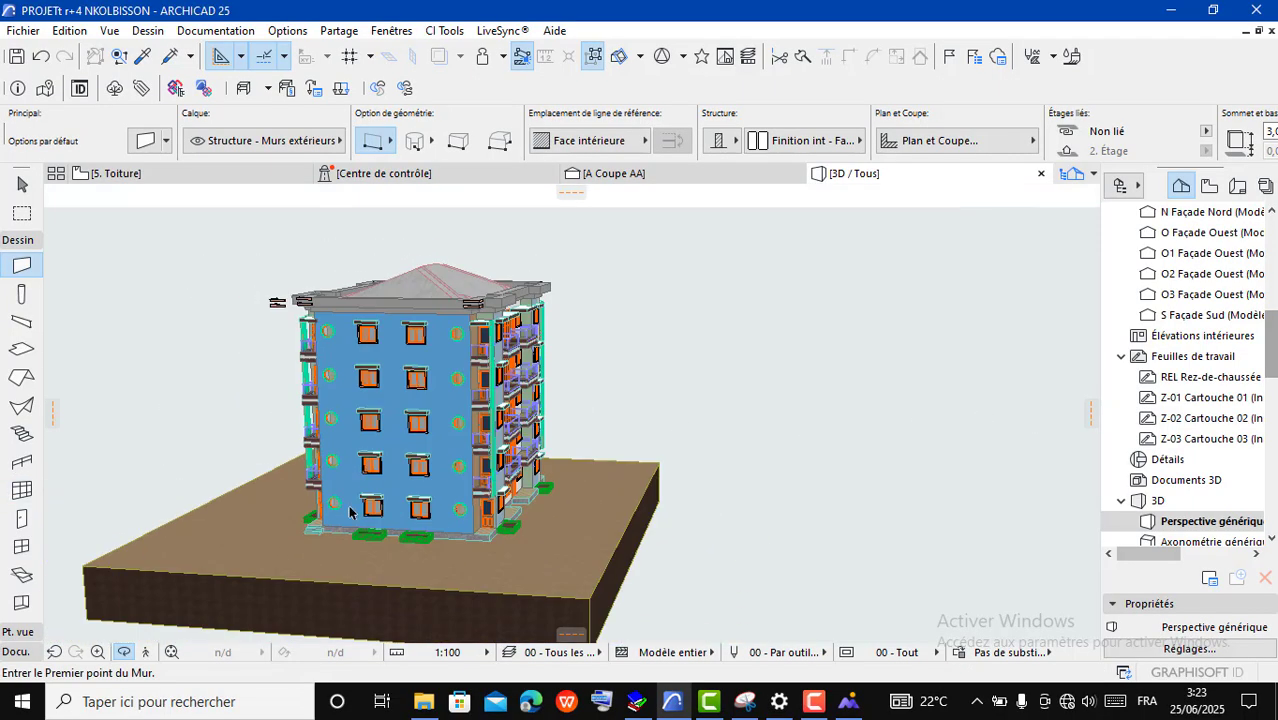
pyautogui.scroll(2, 350, 509)
pyautogui.press('Escape')
pyautogui.press('Escape')
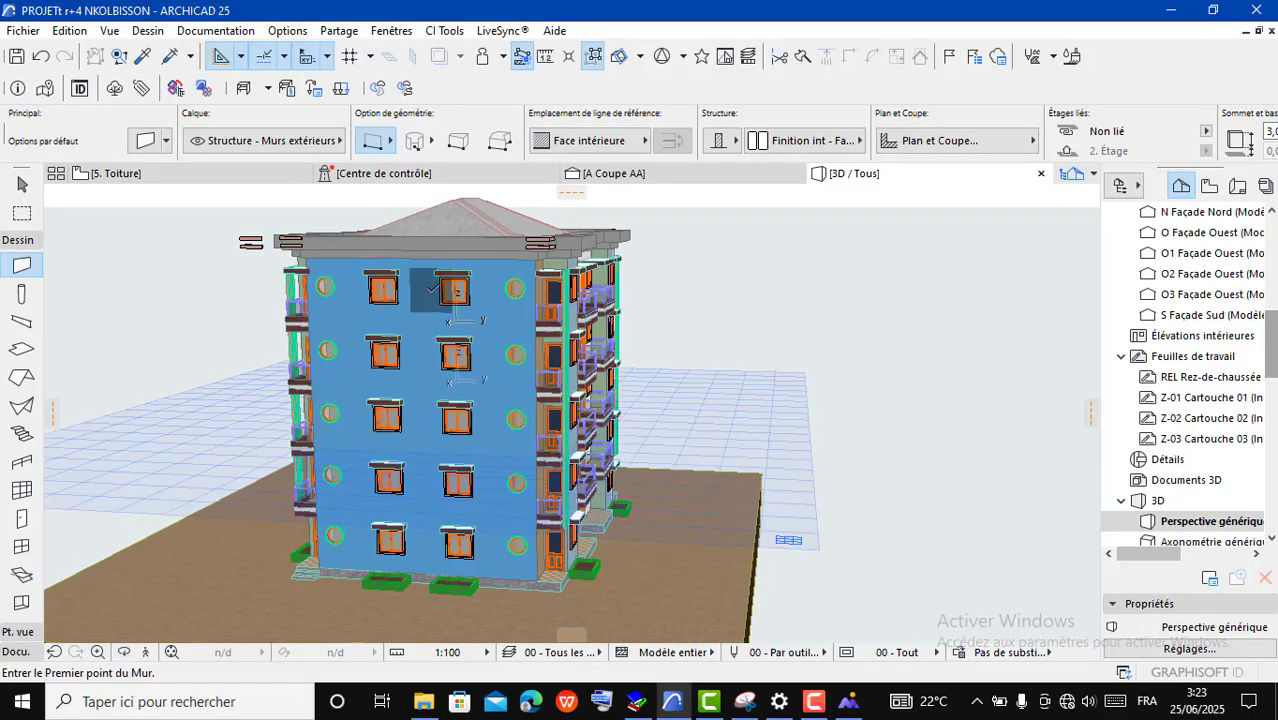
pyautogui.click(350, 310)
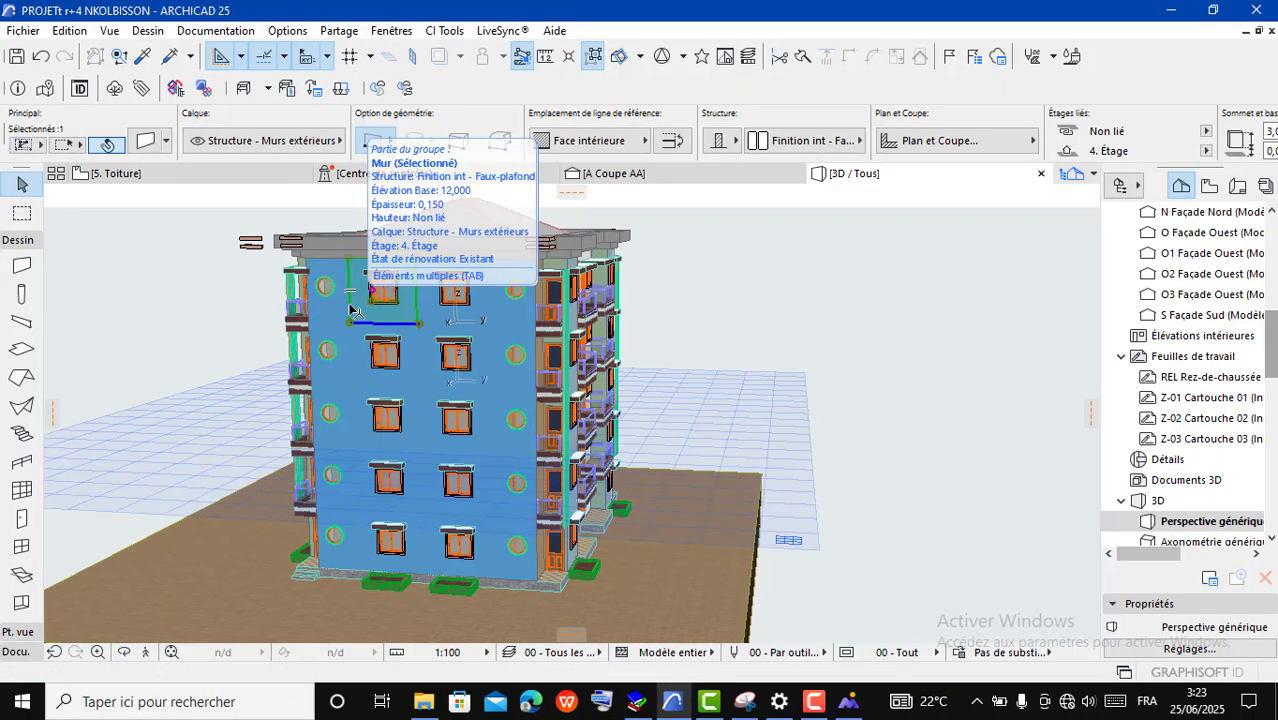
pyautogui.click(333, 313)
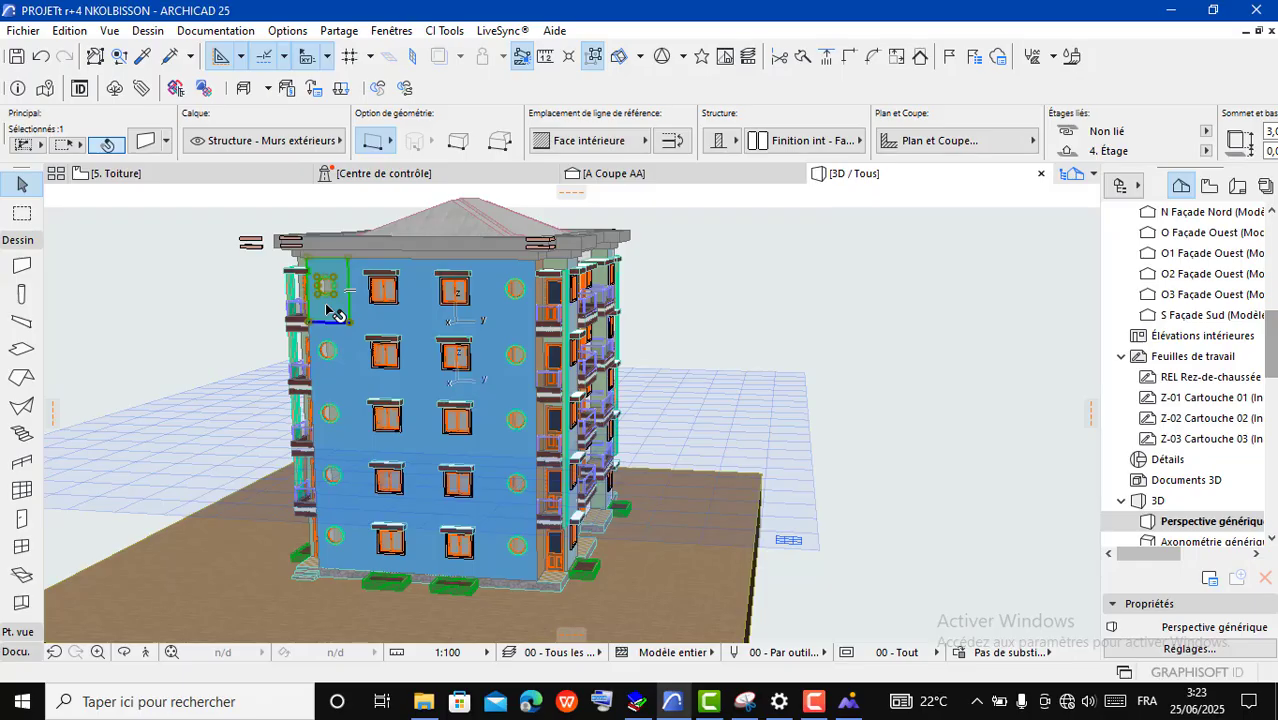
pyautogui.keyDown('shift'); pyautogui.click(410, 326); pyautogui.keyUp('shift')
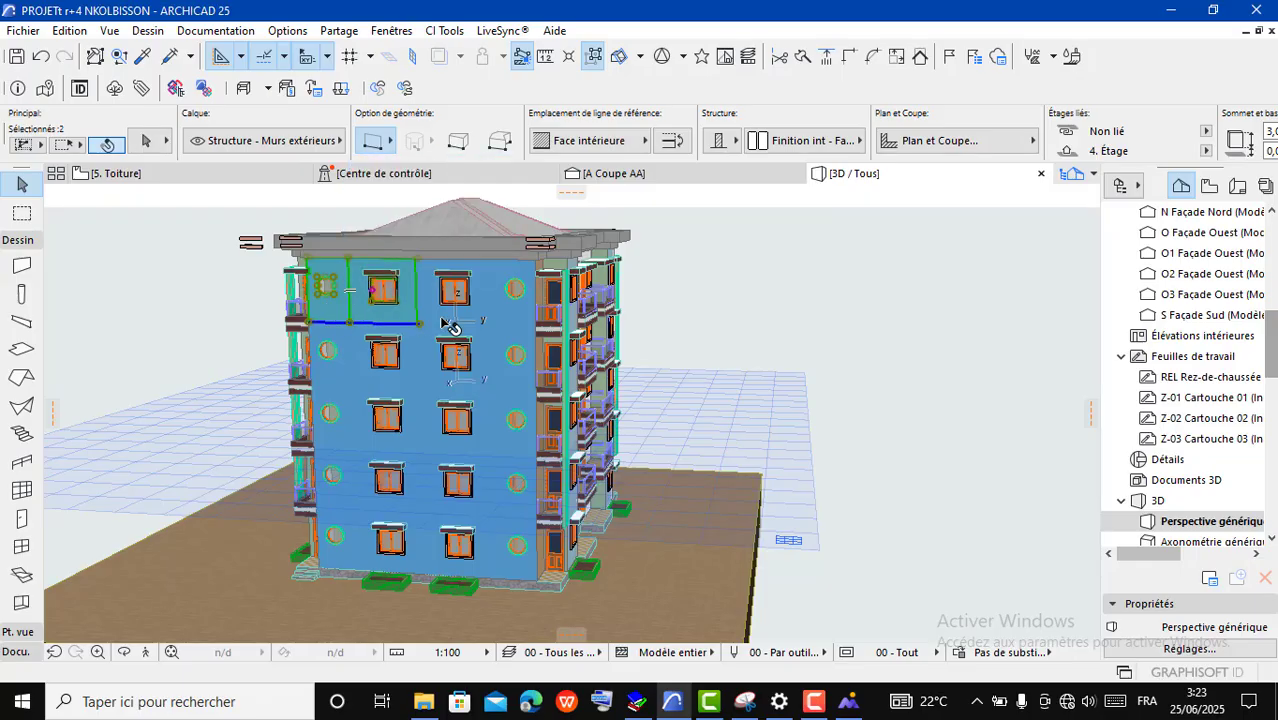
pyautogui.keyDown('shift'); pyautogui.click(489, 313); pyautogui.keyUp('shift')
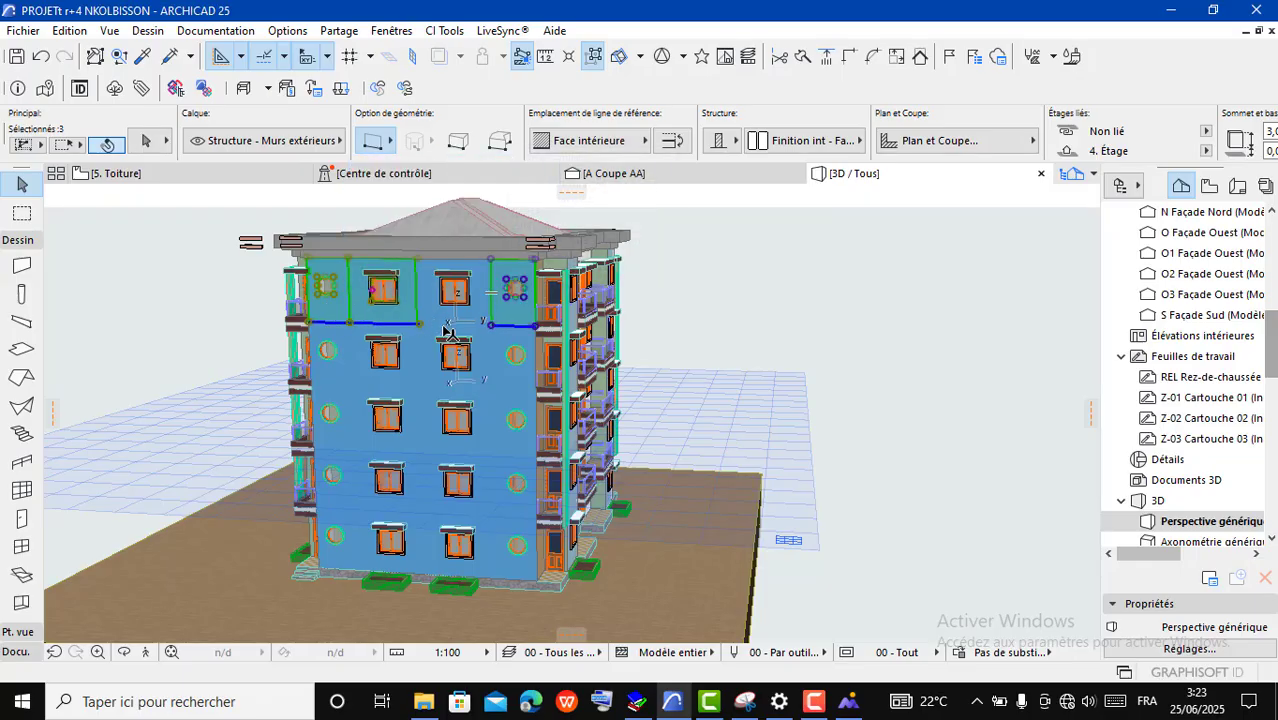
pyautogui.keyDown('shift'); pyautogui.click(439, 325); pyautogui.keyUp('shift')
pyautogui.keyDown('shift'); pyautogui.click(342, 371); pyautogui.keyUp('shift')
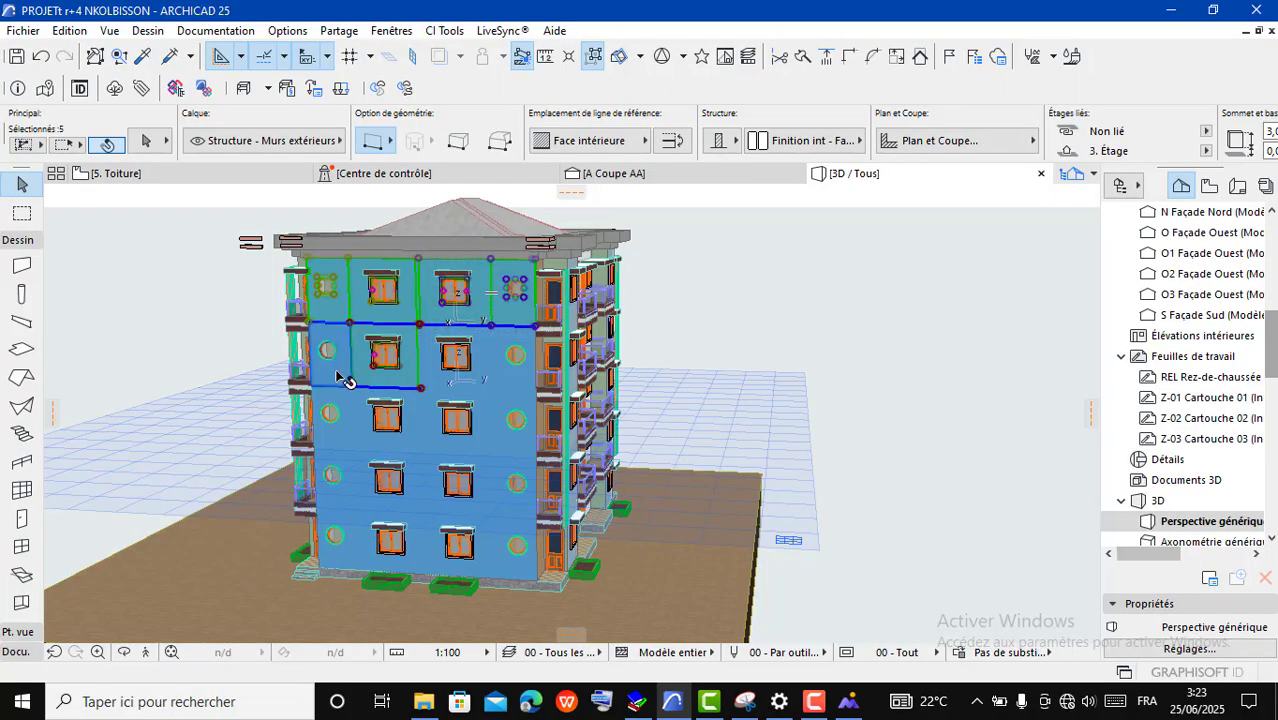
pyautogui.keyDown('shift'); pyautogui.click(436, 382); pyautogui.keyUp('shift')
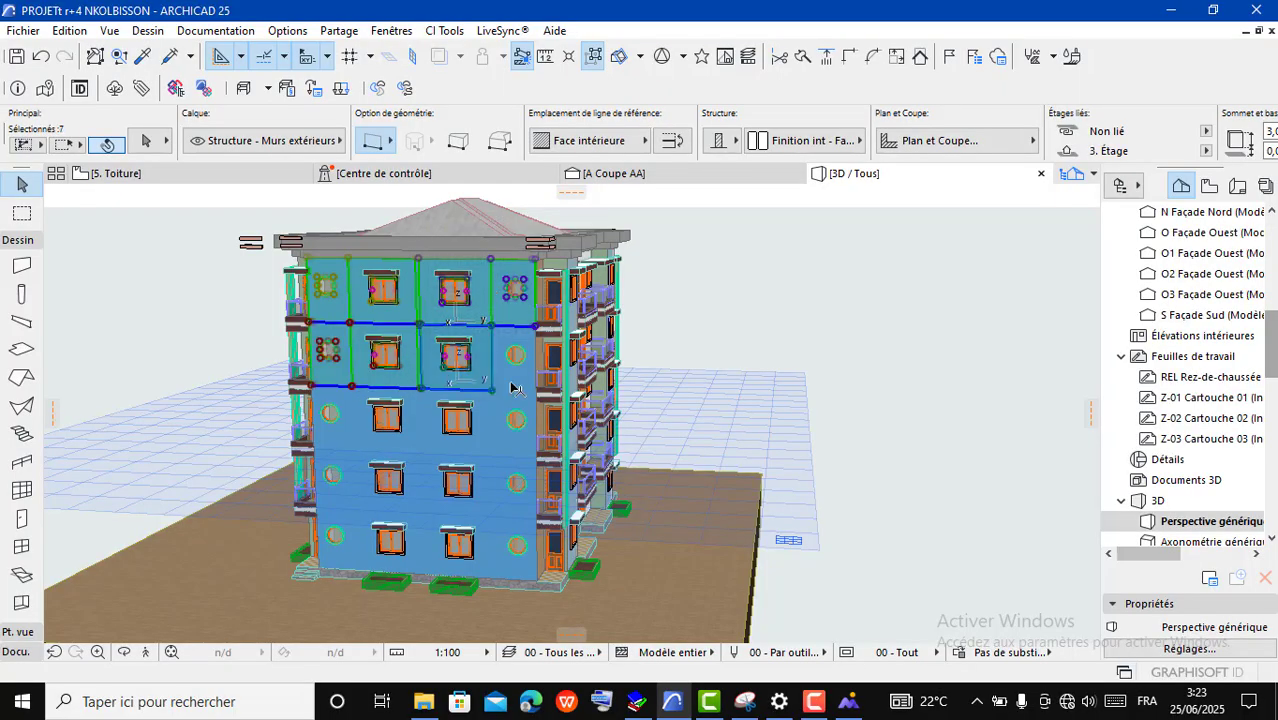
# Step: Add the two right-hand wall segments of the three lower storeys and the adjoining ground-floor segment to the selection
pyautogui.keyDown('shift'); pyautogui.click(498, 432); pyautogui.keyUp('shift')
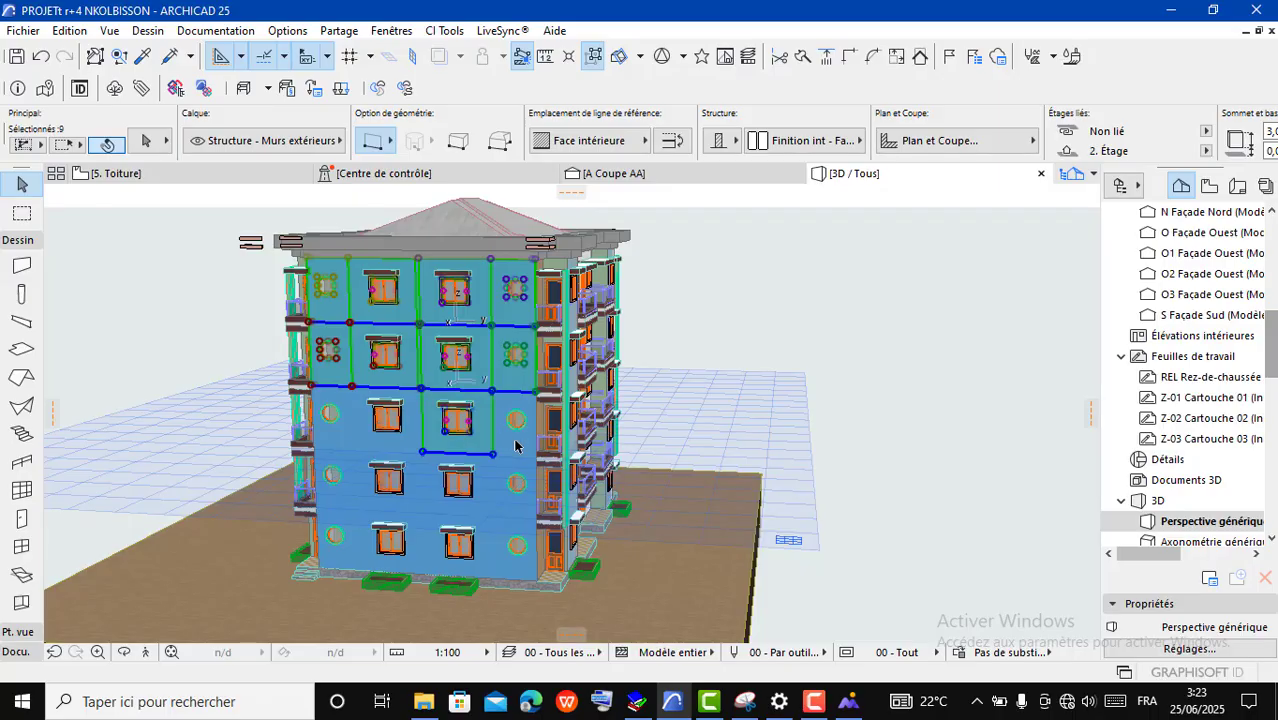
pyautogui.keyDown('shift'); pyautogui.click(518, 436); pyautogui.keyUp('shift')
pyautogui.keyDown('shift'); pyautogui.click(515, 508); pyautogui.keyUp('shift')
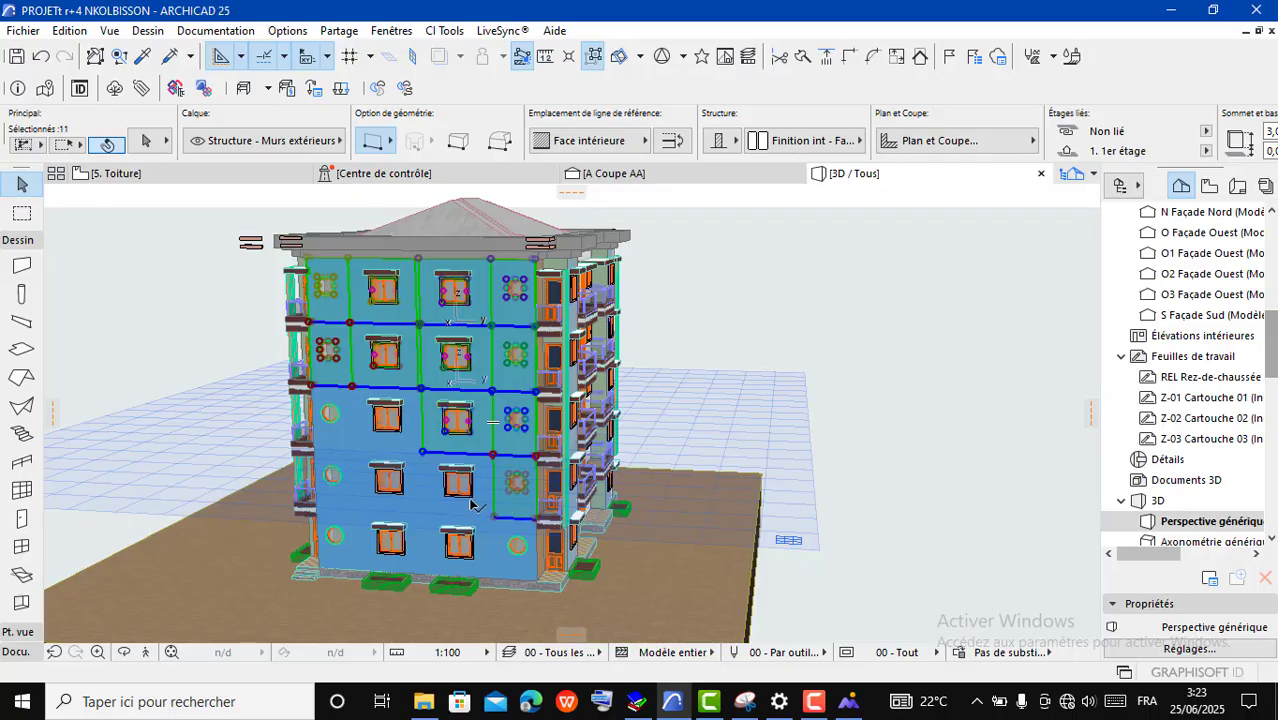
pyautogui.keyDown('shift'); pyautogui.click(456, 503); pyautogui.keyUp('shift')
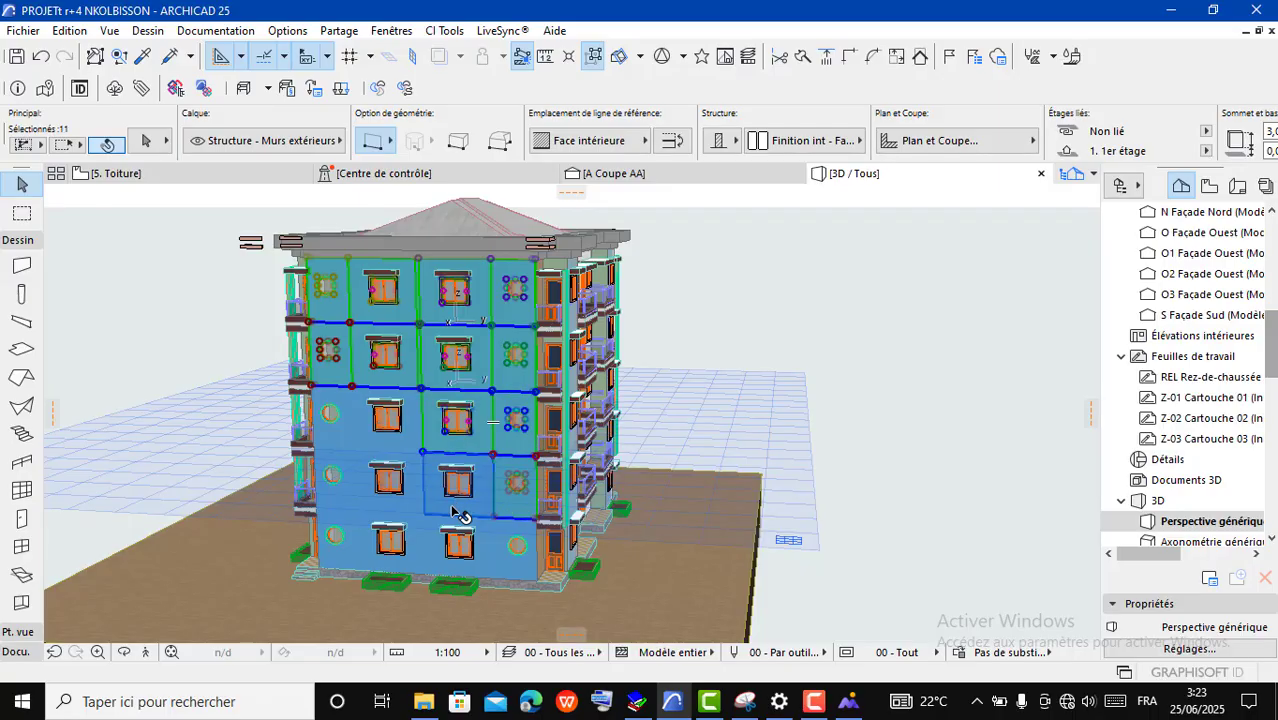
pyautogui.keyDown('shift'); pyautogui.click(500, 574); pyautogui.keyUp('shift')
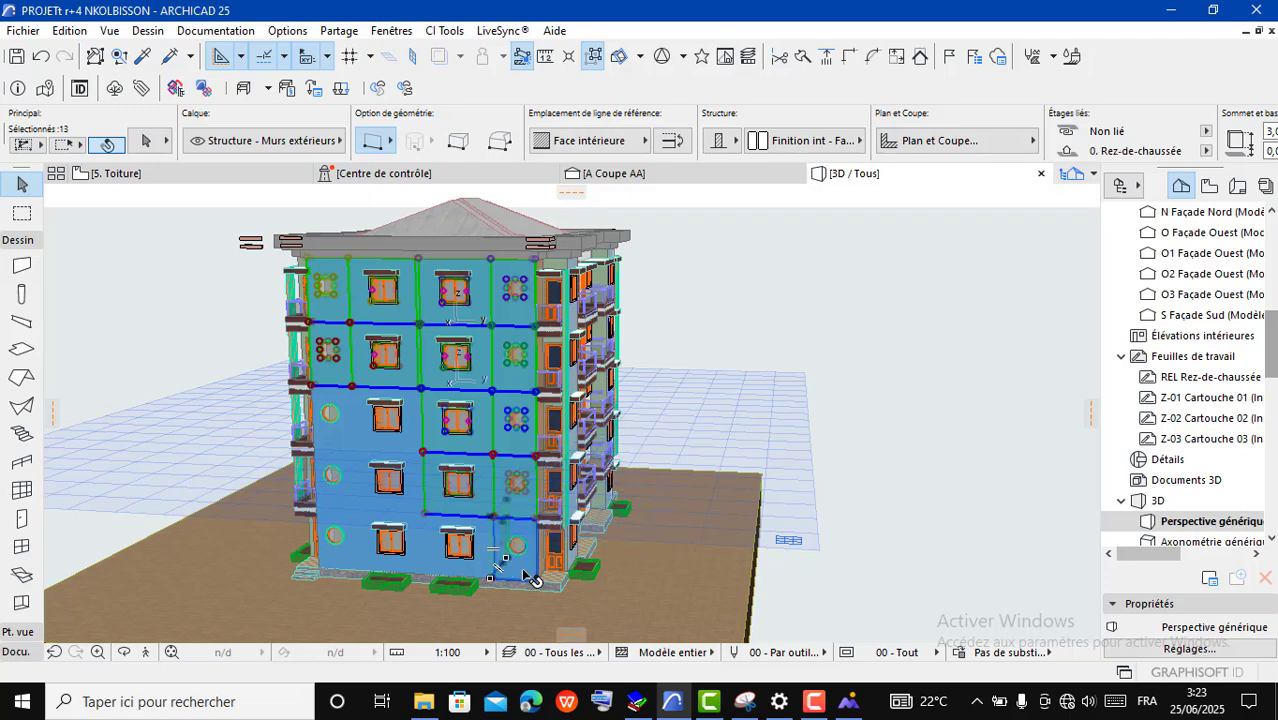
pyautogui.keyDown('shift'); pyautogui.click(480, 575); pyautogui.keyUp('shift')
pyautogui.keyDown('shift'); pyautogui.click(392, 566); pyautogui.keyUp('shift')
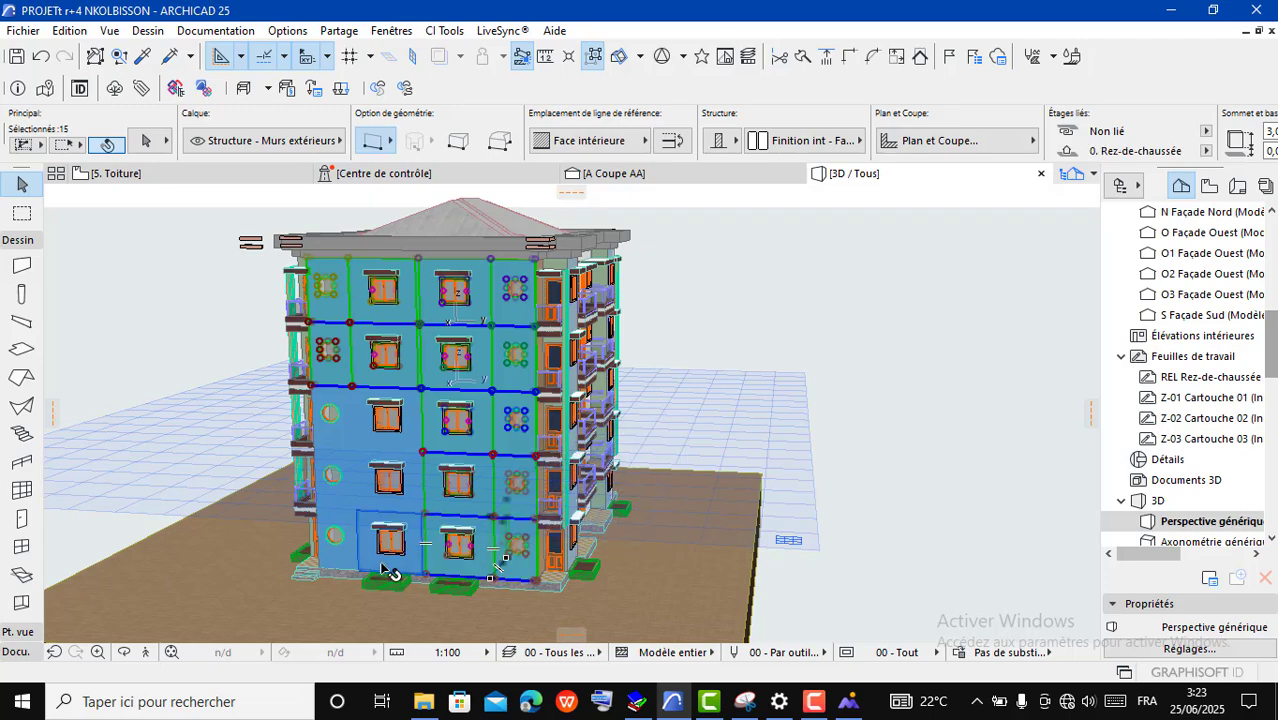
# Step: Extend the selection to the remaining left-hand walls of the lower storeys, leaving out the ground-floor round window
pyautogui.keyDown('shift'); pyautogui.click(352, 507); pyautogui.keyUp('shift')
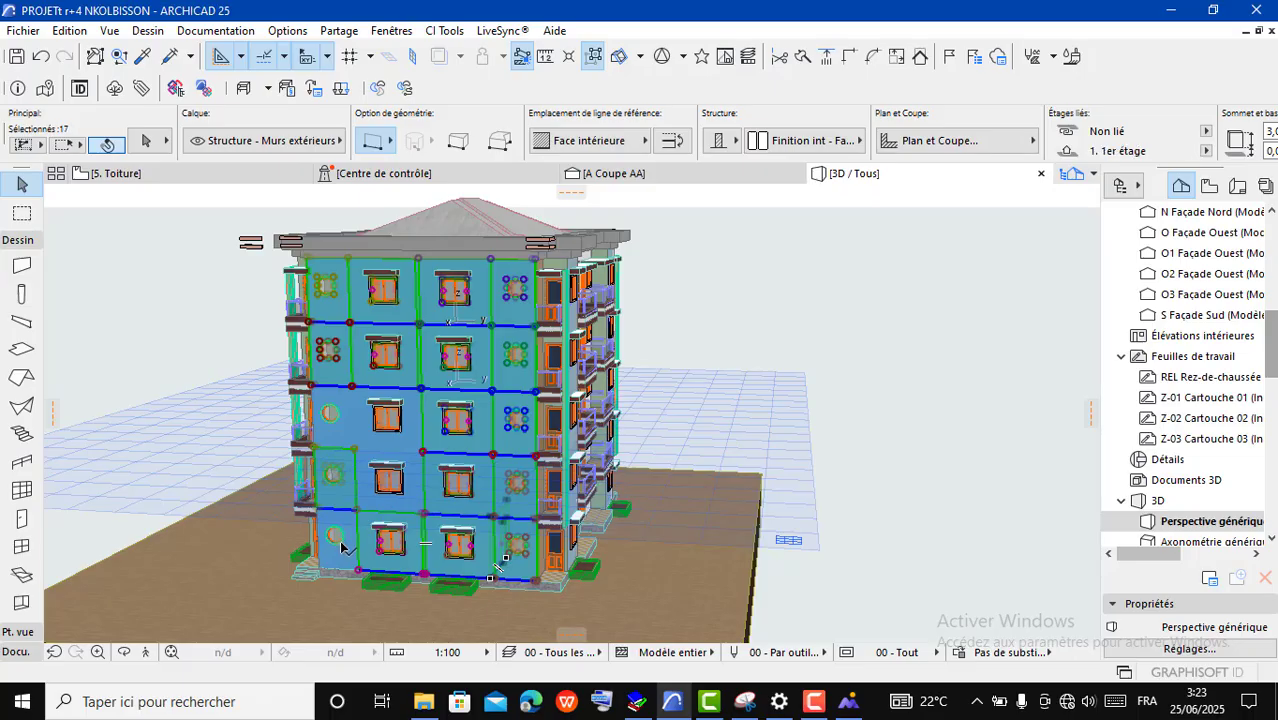
pyautogui.keyDown('shift'); pyautogui.click(338, 540); pyautogui.keyUp('shift')
pyautogui.keyDown('shift'); pyautogui.click(427, 525); pyautogui.keyUp('shift')
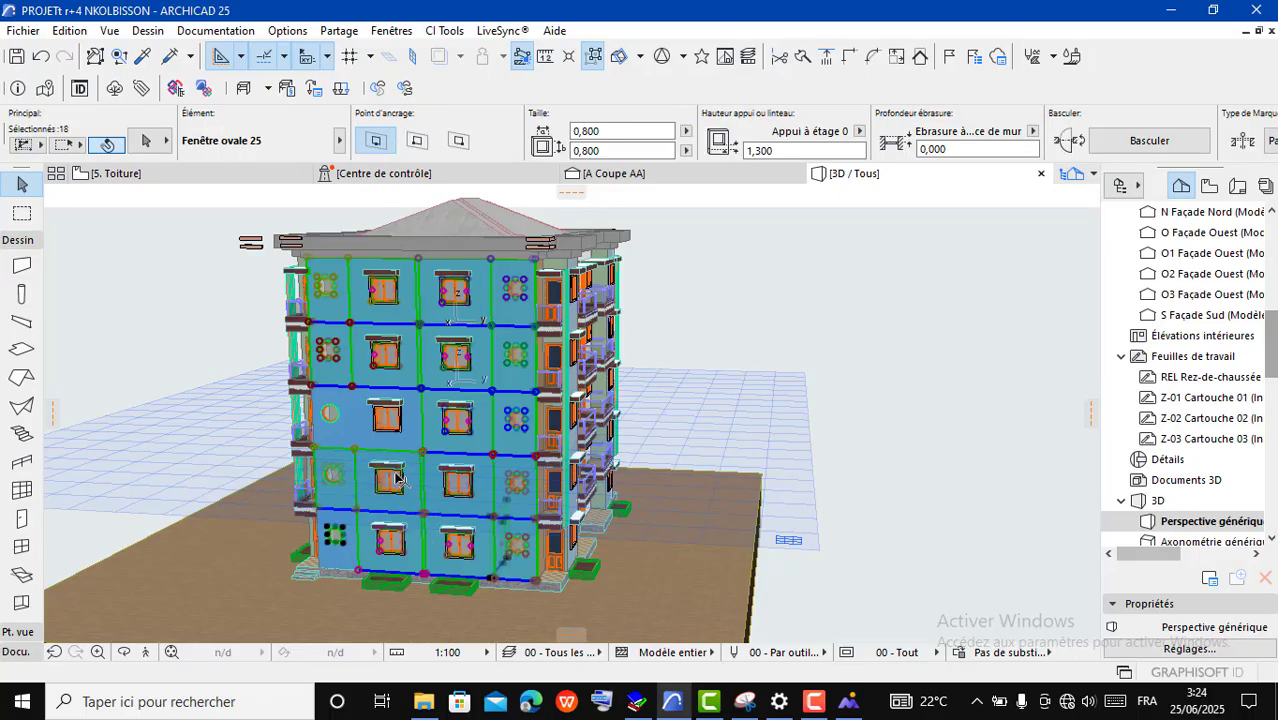
pyautogui.keyDown('shift'); pyautogui.click(352, 440); pyautogui.keyUp('shift')
pyautogui.keyDown('shift'); pyautogui.click(350, 436); pyautogui.keyUp('shift')
pyautogui.scroll(3, 371, 531)
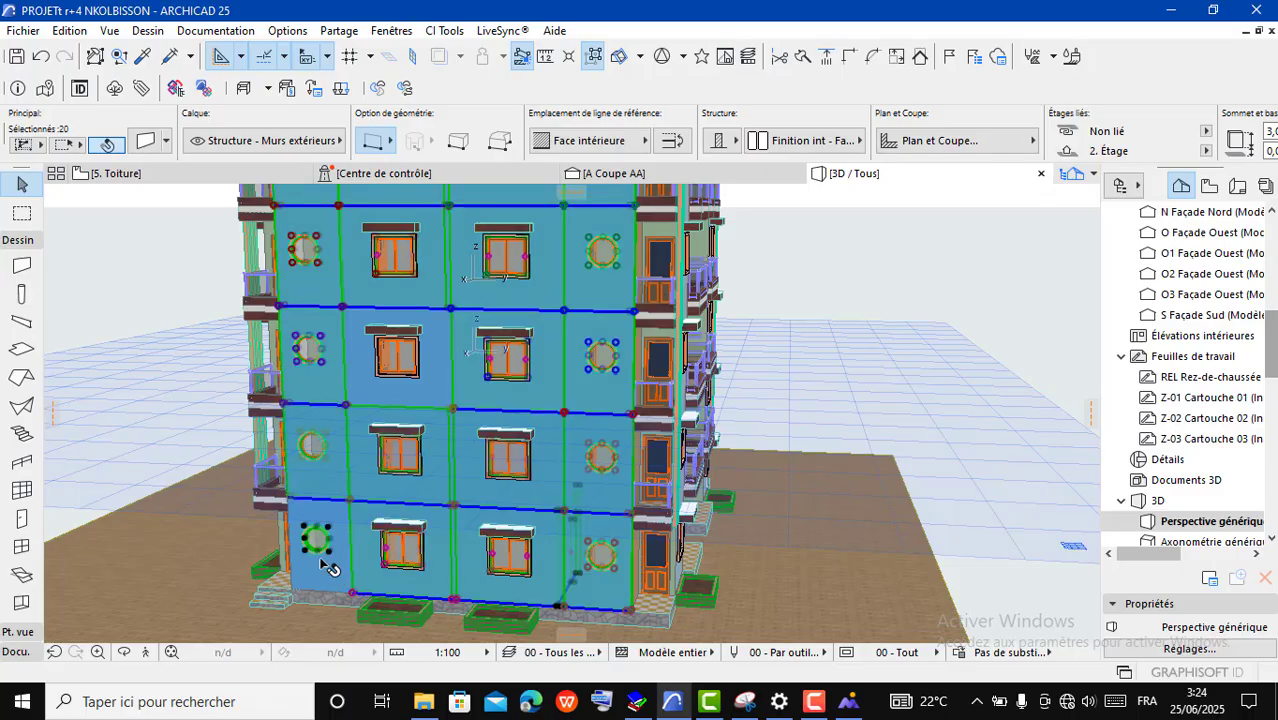
pyautogui.click(330, 549)
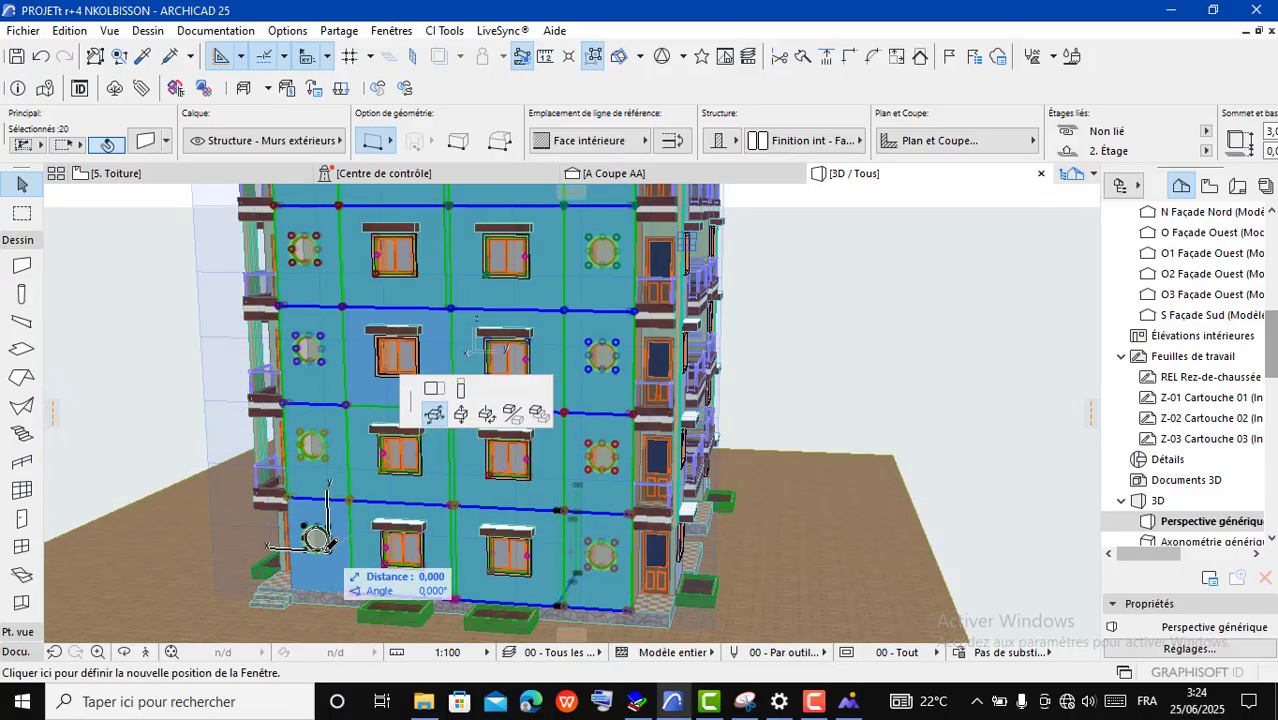
pyautogui.press('Escape')
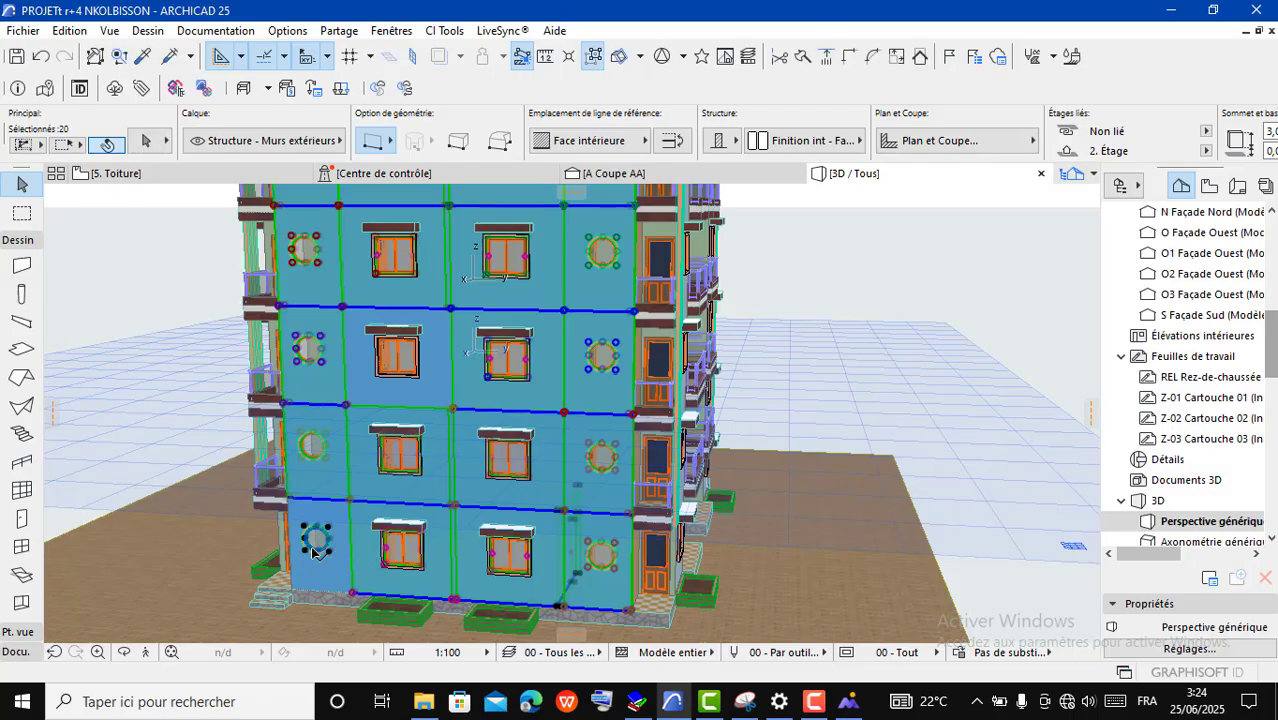
pyautogui.keyDown('shift'); pyautogui.click(334, 491); pyautogui.keyUp('shift')
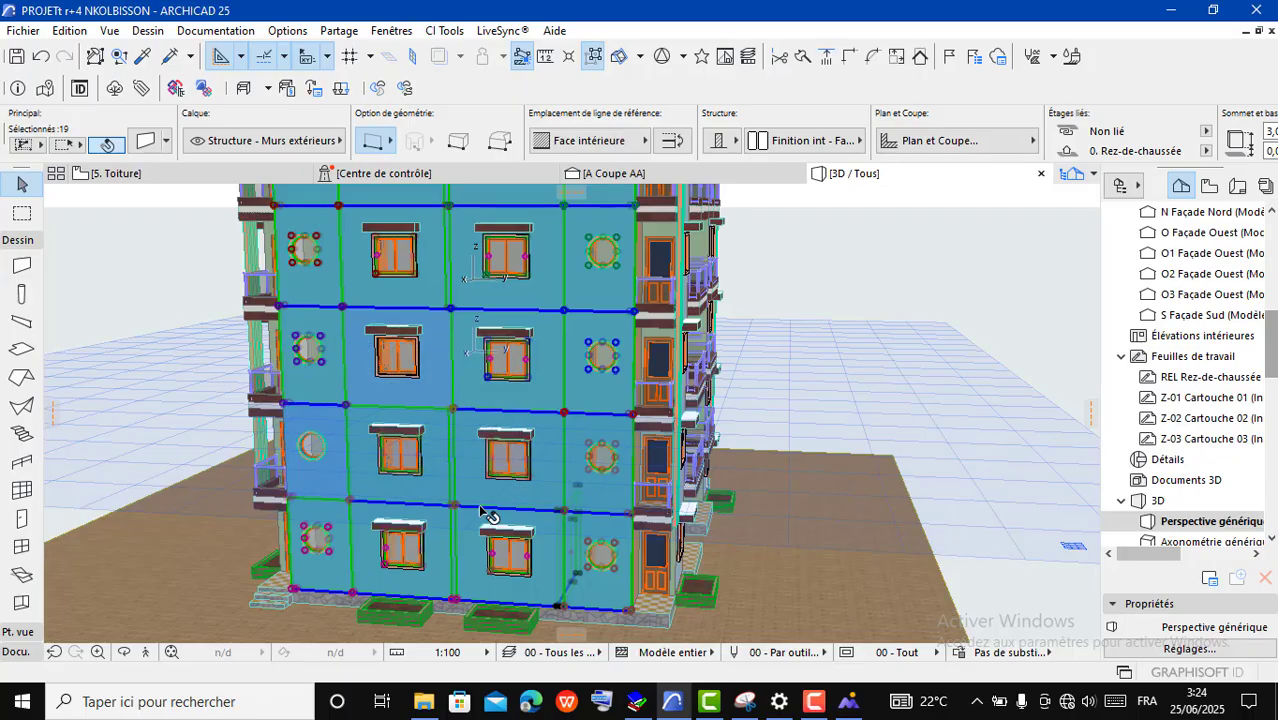
pyautogui.scroll(-5, 456, 522)
# Step: Link the three override surfaces of the selected walls and set them all to JORDAN
pyautogui.rightClick(940, 212)
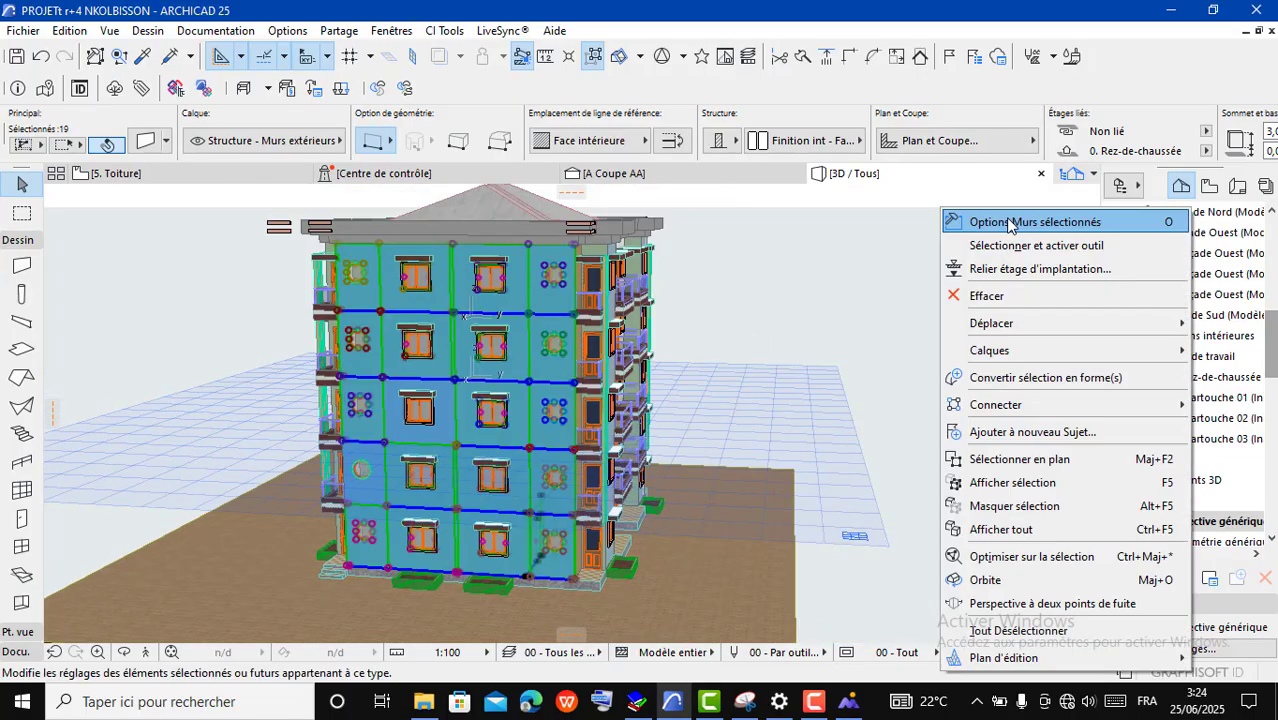
pyautogui.click(1010, 225)
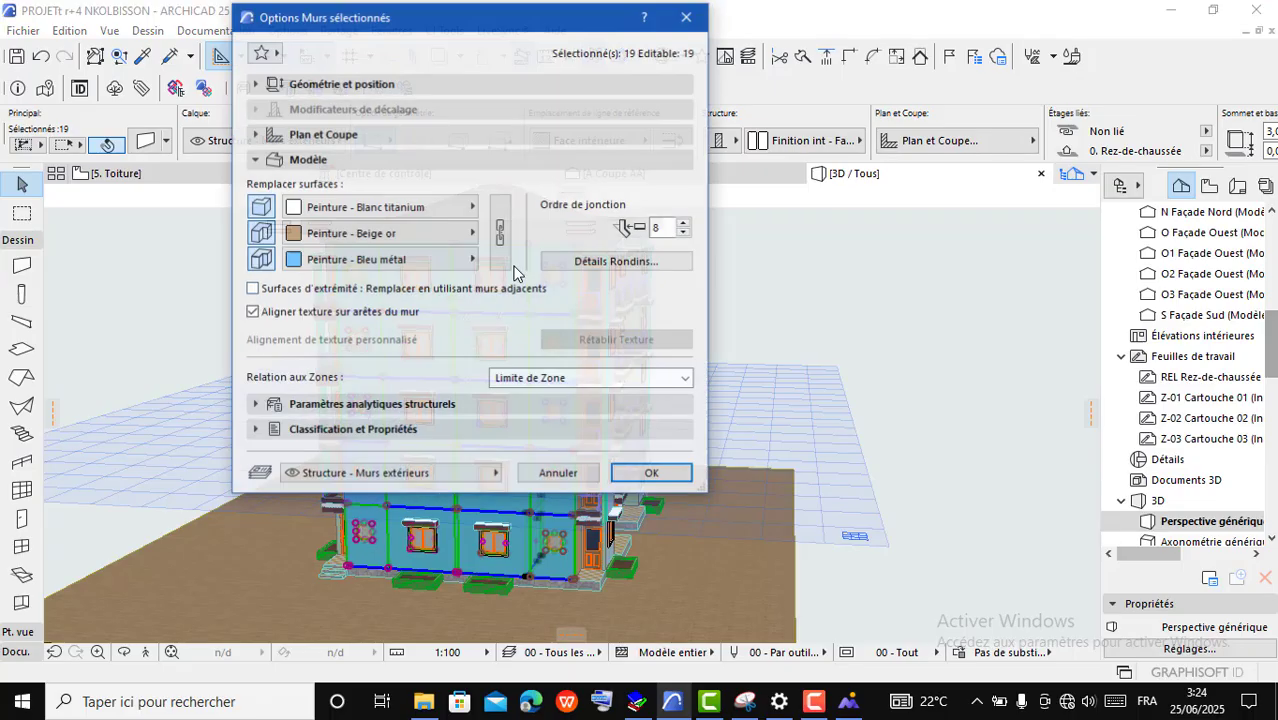
pyautogui.click(507, 226)
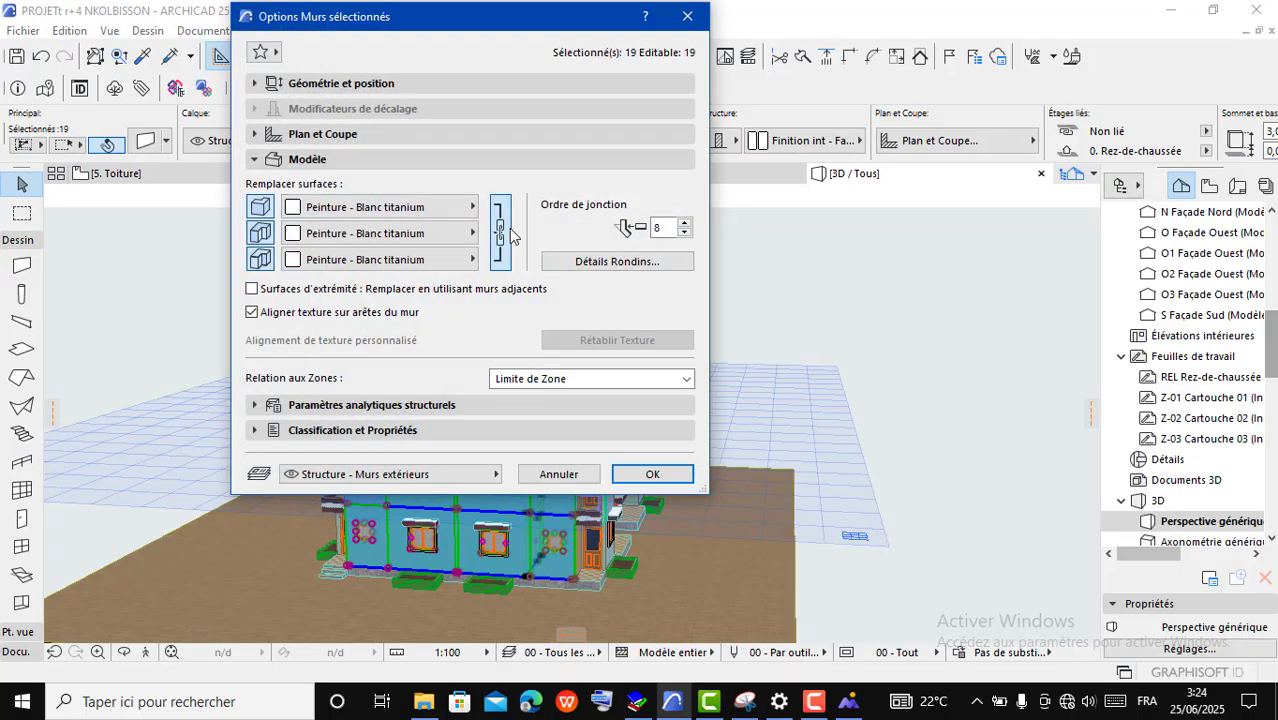
pyautogui.click(460, 207)
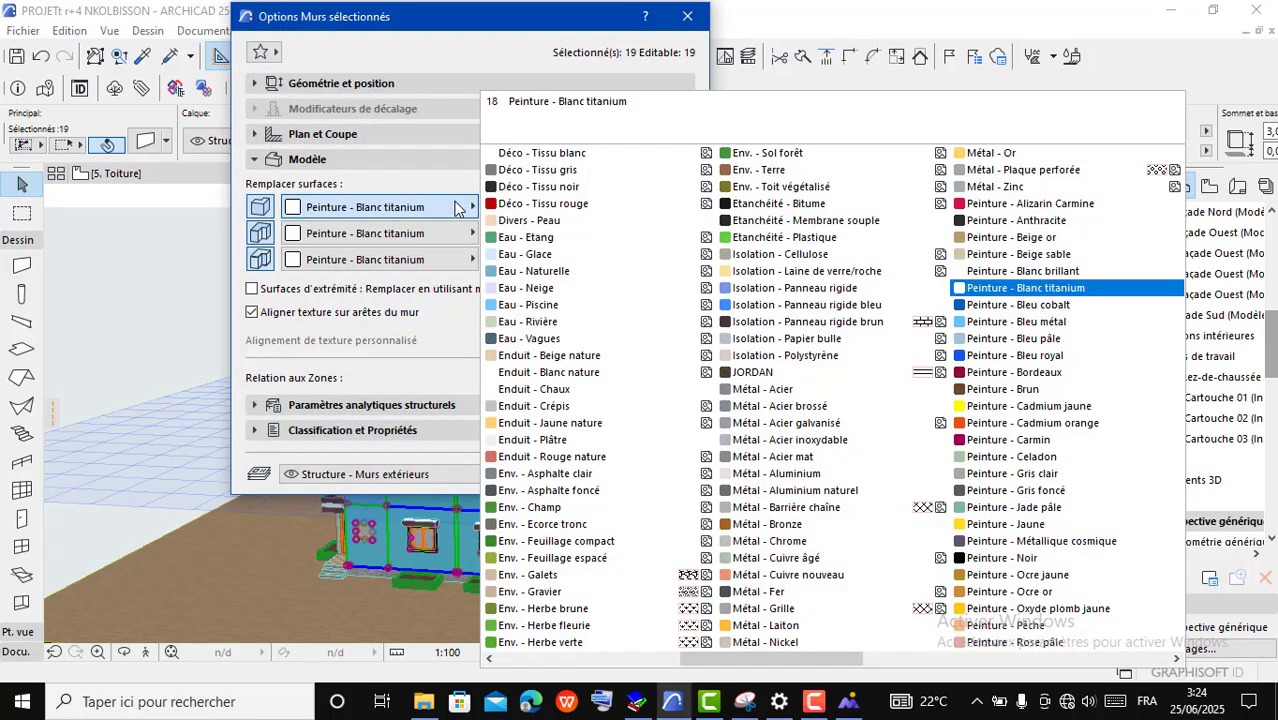
pyautogui.click(760, 382)
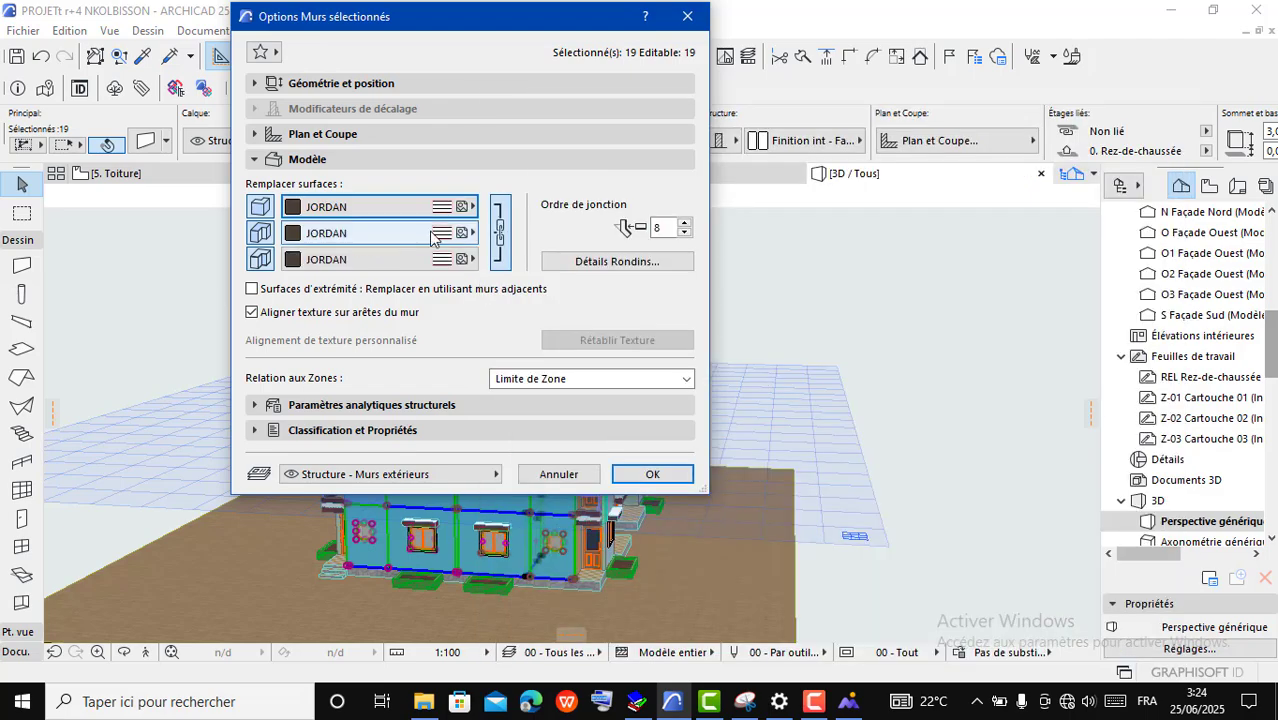
pyautogui.click(654, 475)
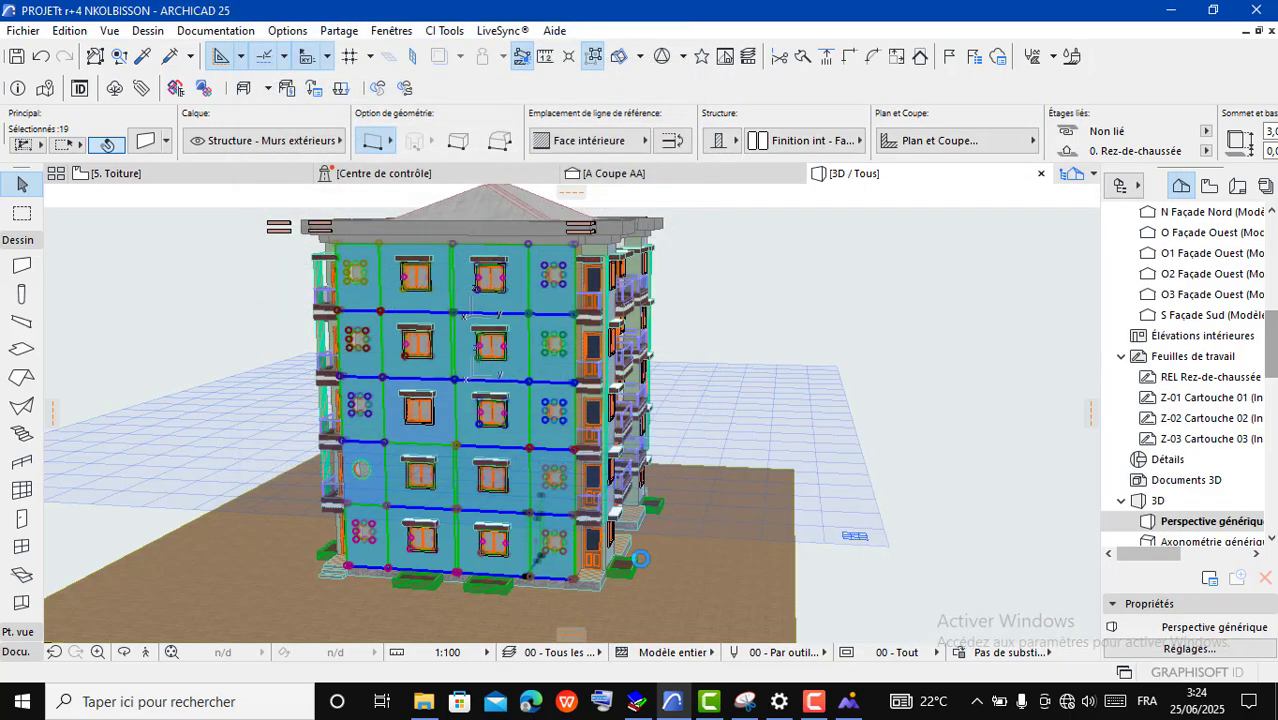
# Step: Examine the JORDAN brick texture's scale and coverage across the facade from near and far
pyautogui.scroll(3, 600, 578)
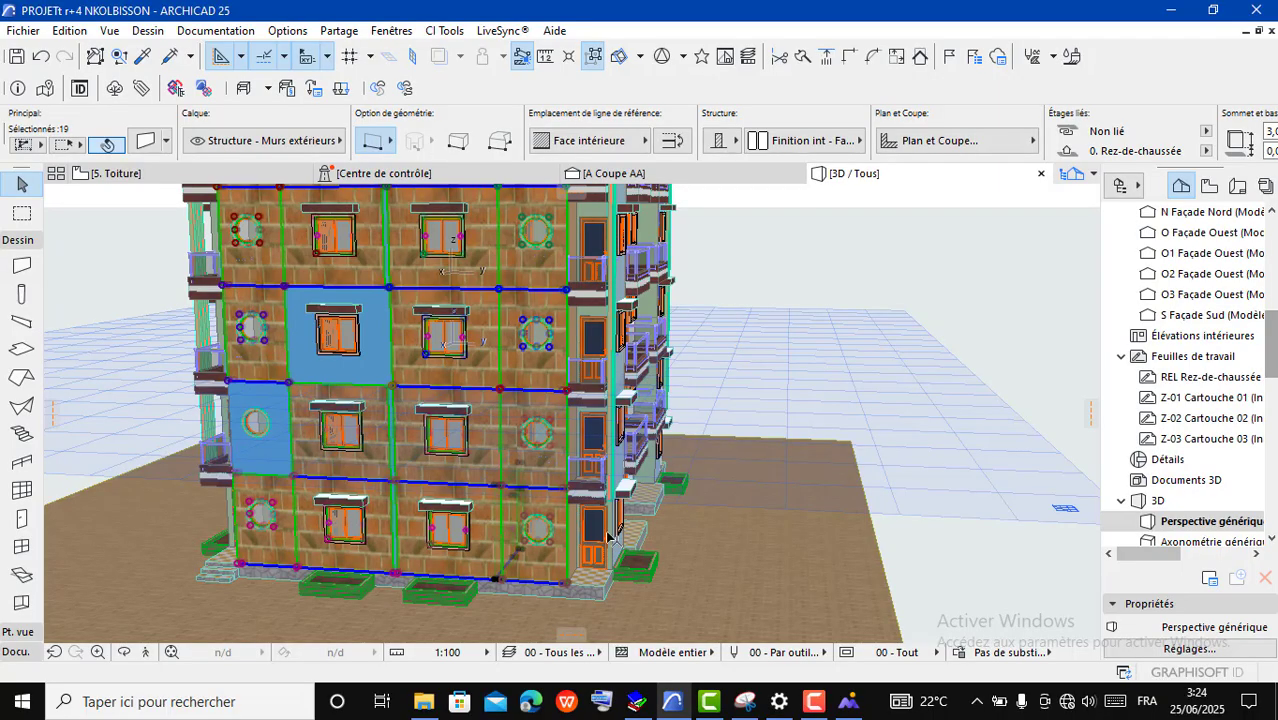
pyautogui.scroll(3, 508, 461)
pyautogui.scroll(-4, 521, 460)
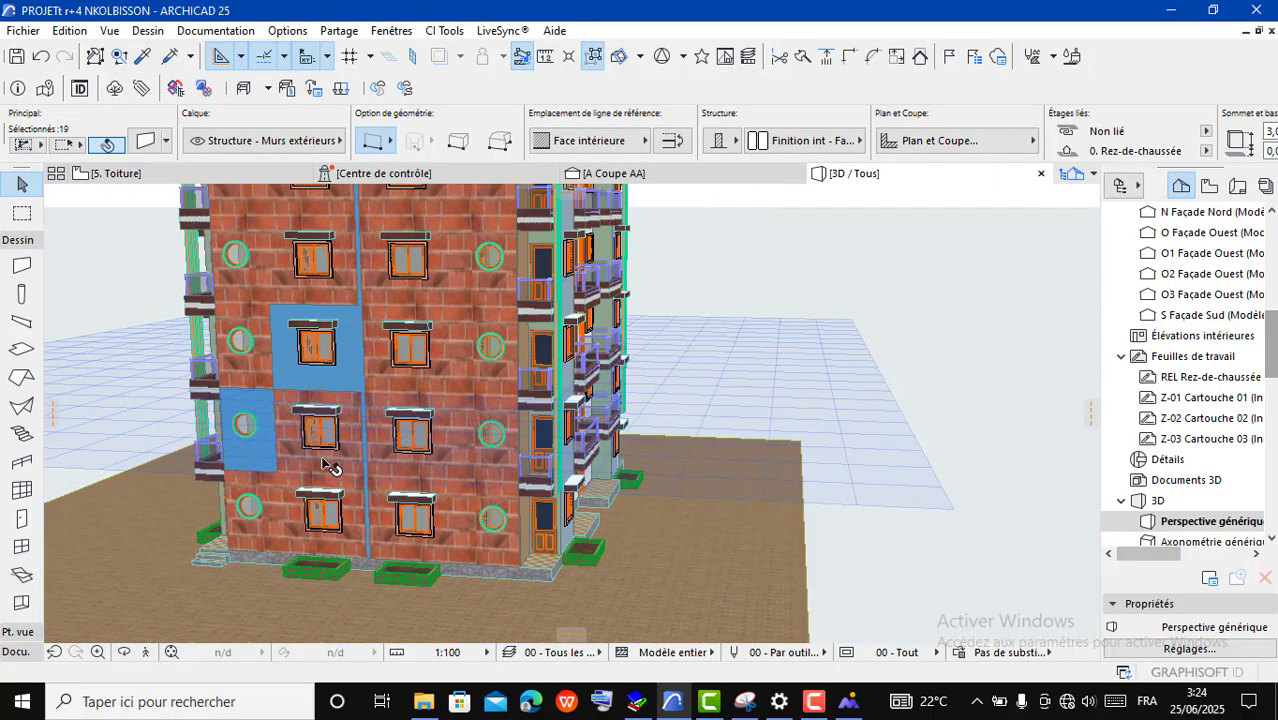
pyautogui.scroll(-4, 328, 466)
pyautogui.scroll(4, 404, 388)
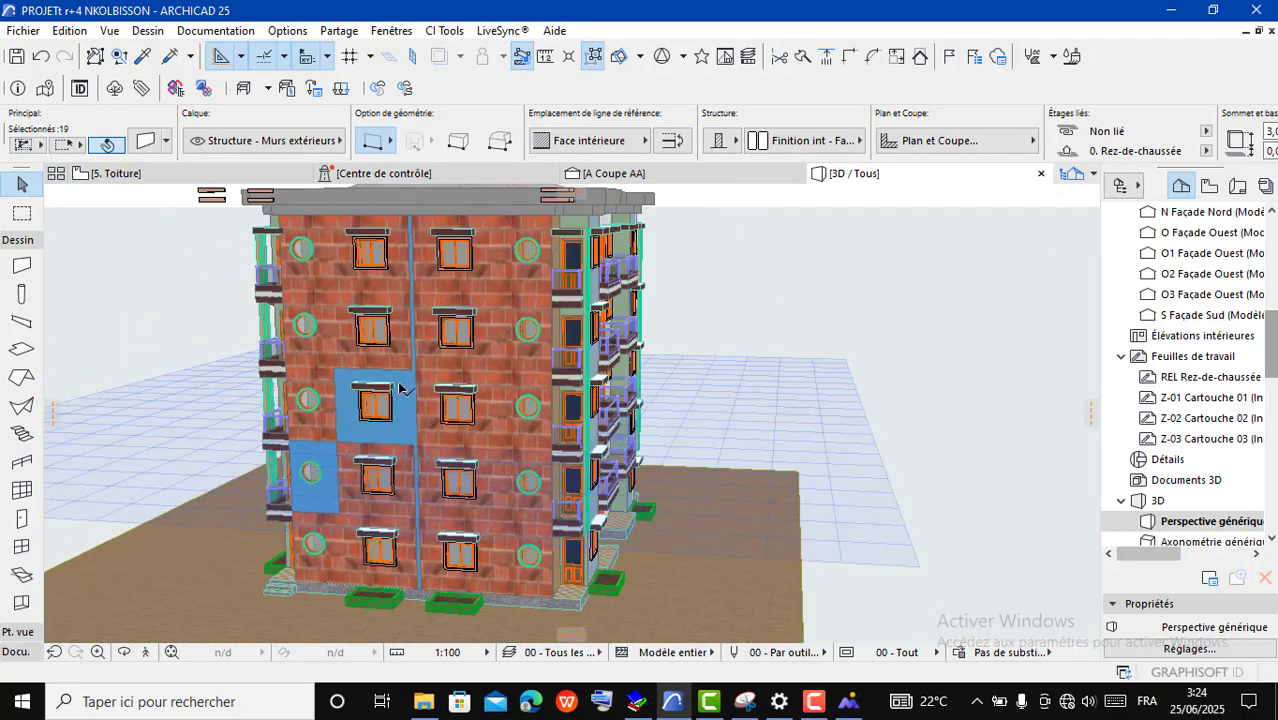
pyautogui.scroll(2, 400, 388)
pyautogui.scroll(-4, 365, 341)
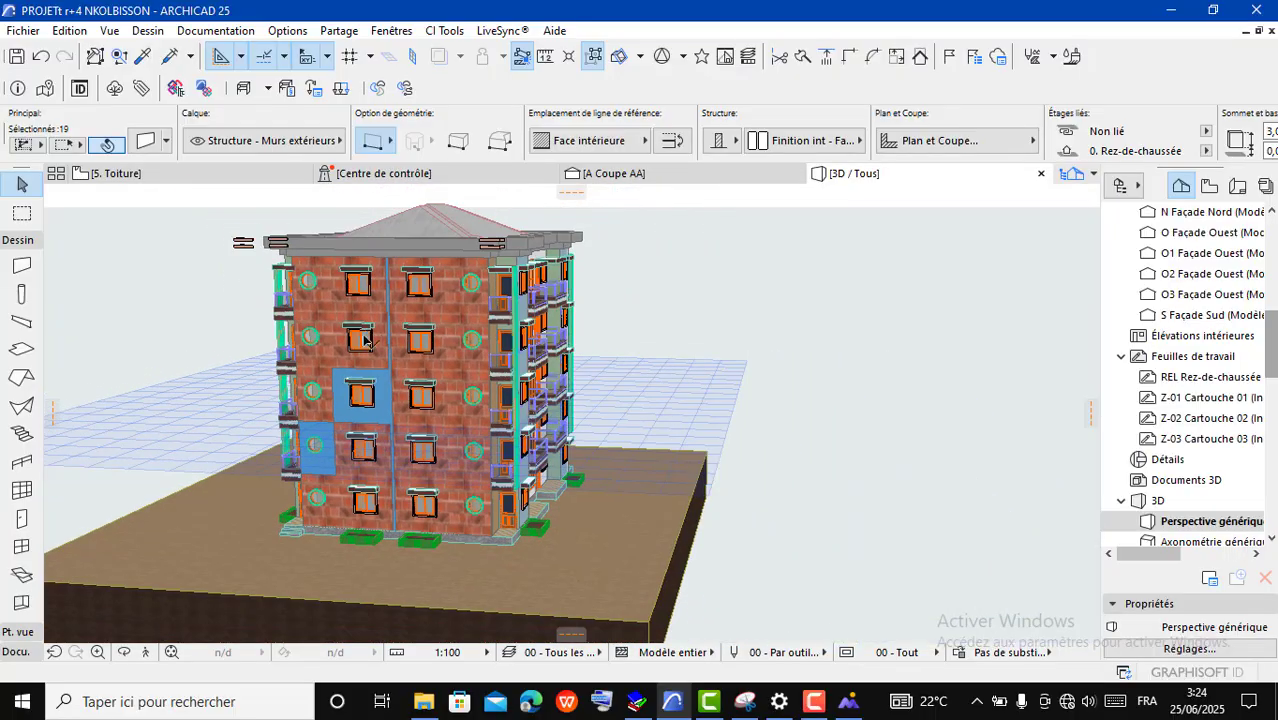
pyautogui.scroll(5, 485, 325)
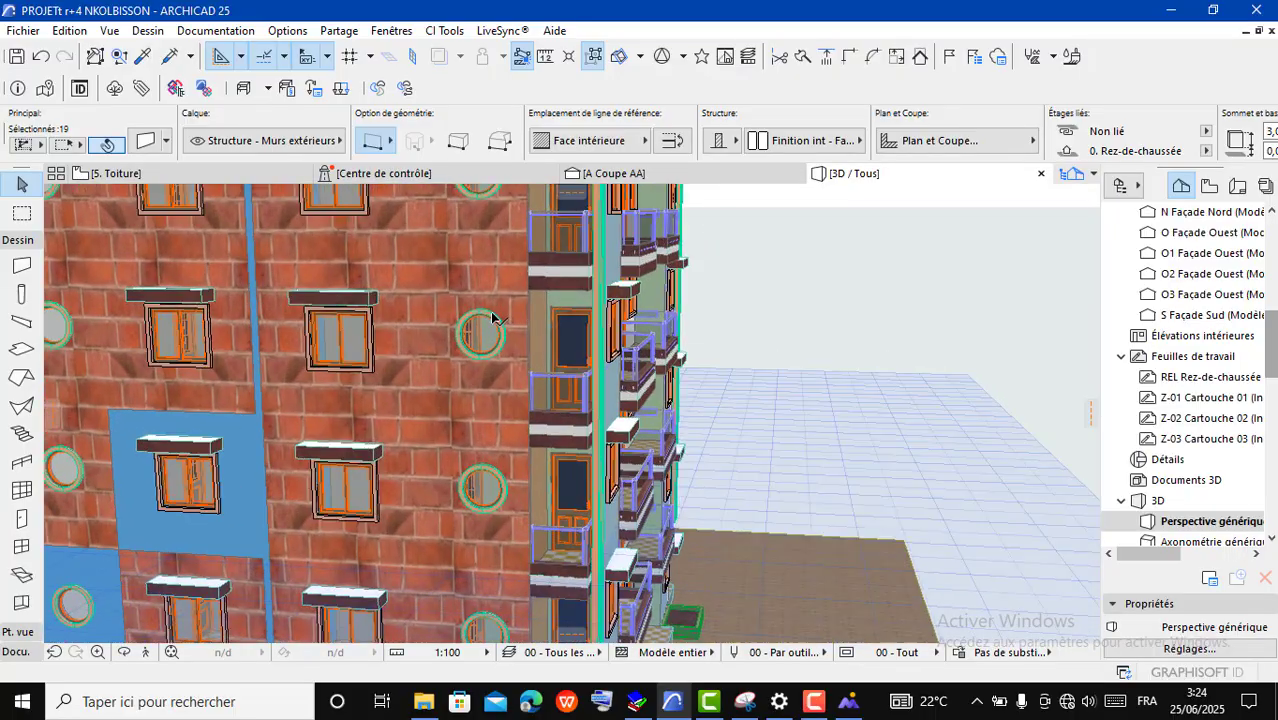
pyautogui.scroll(-5, 500, 320)
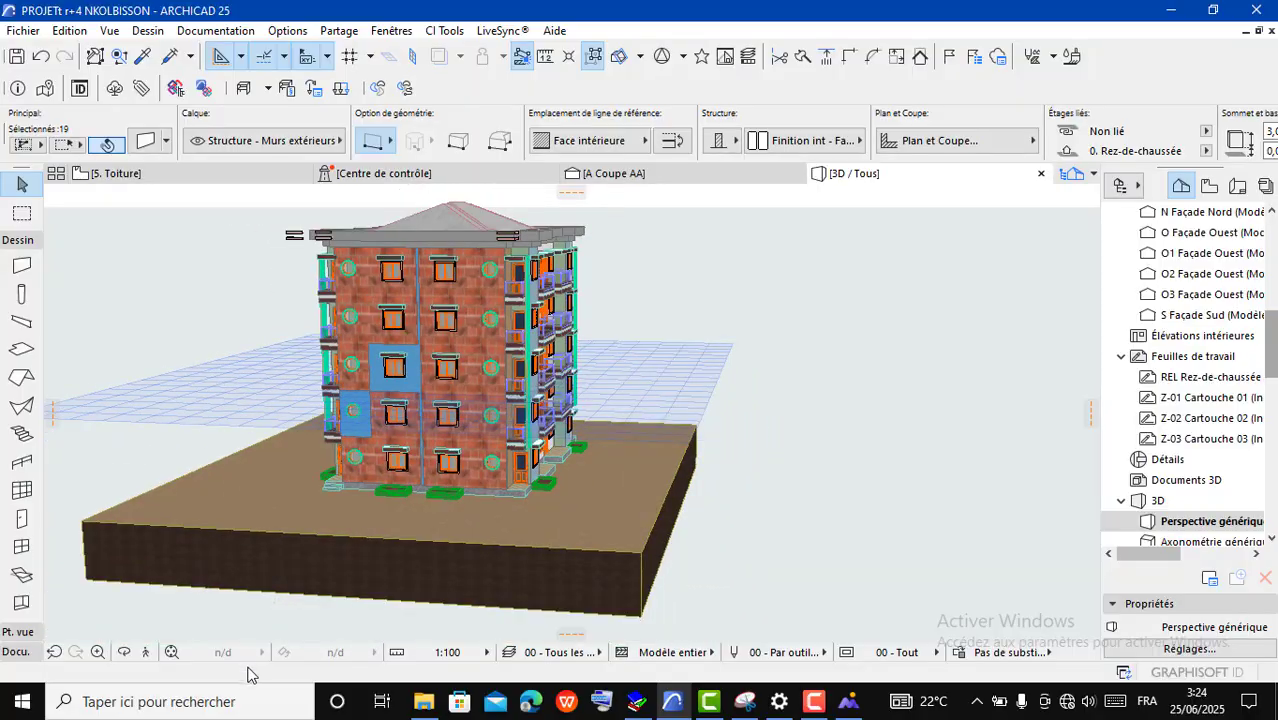
pyautogui.click(124, 655)
pyautogui.moveTo(729, 444); pyautogui.dragTo(386, 442)
pyautogui.scroll(5, 386, 442)
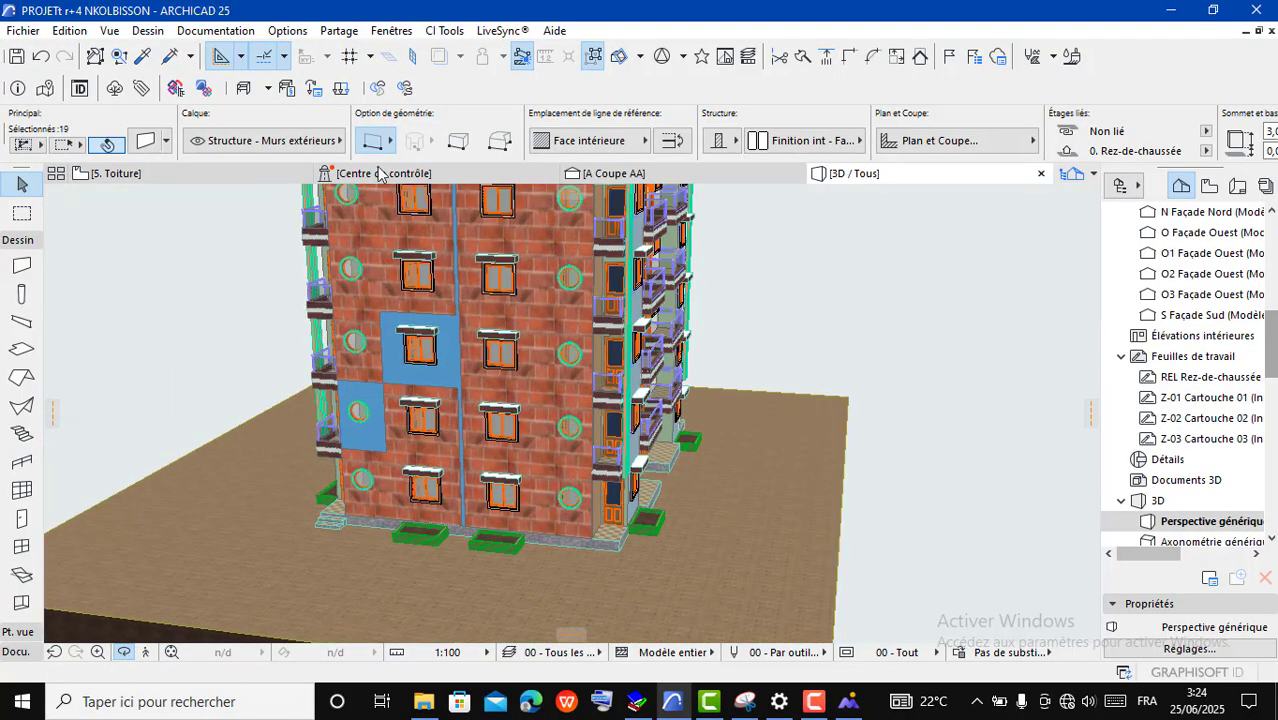
# Step: Copy the JORDAN-clad wall's parameters onto the two remaining blue wall segments, the one around the third-level window and the second-level round-window segment
pyautogui.press('Escape')
pyautogui.click(144, 57)
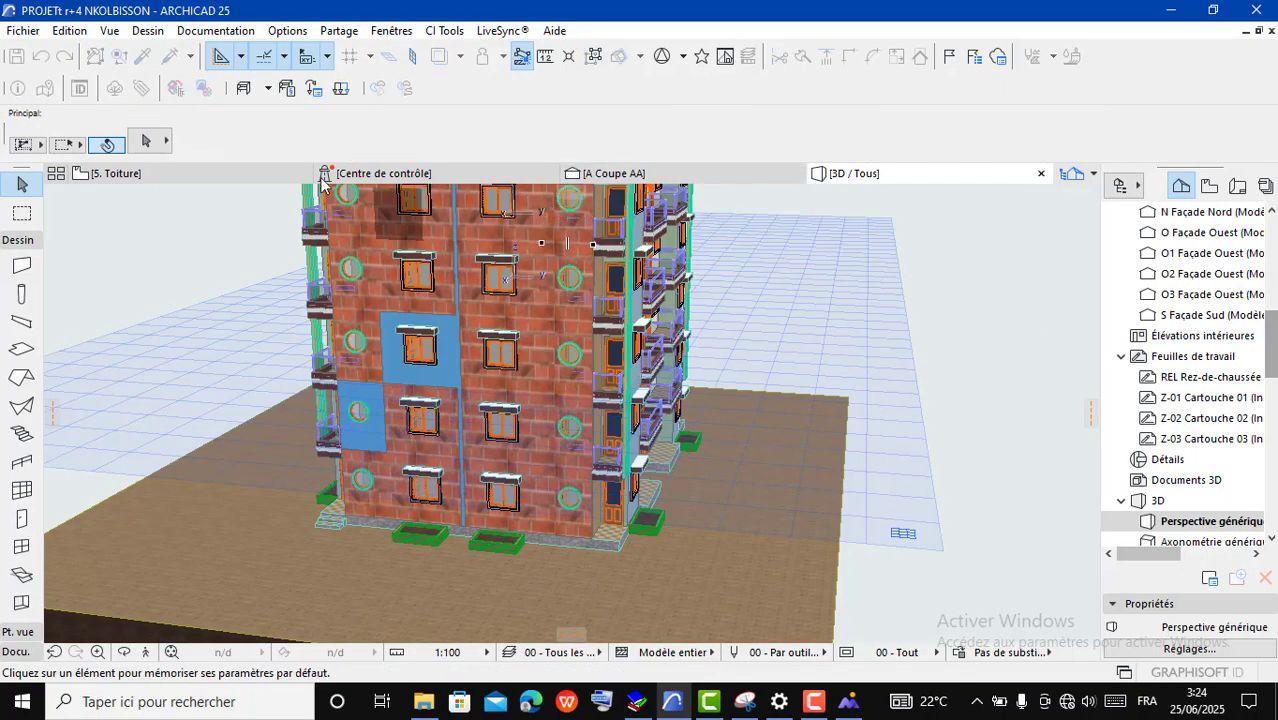
pyautogui.click(559, 230)
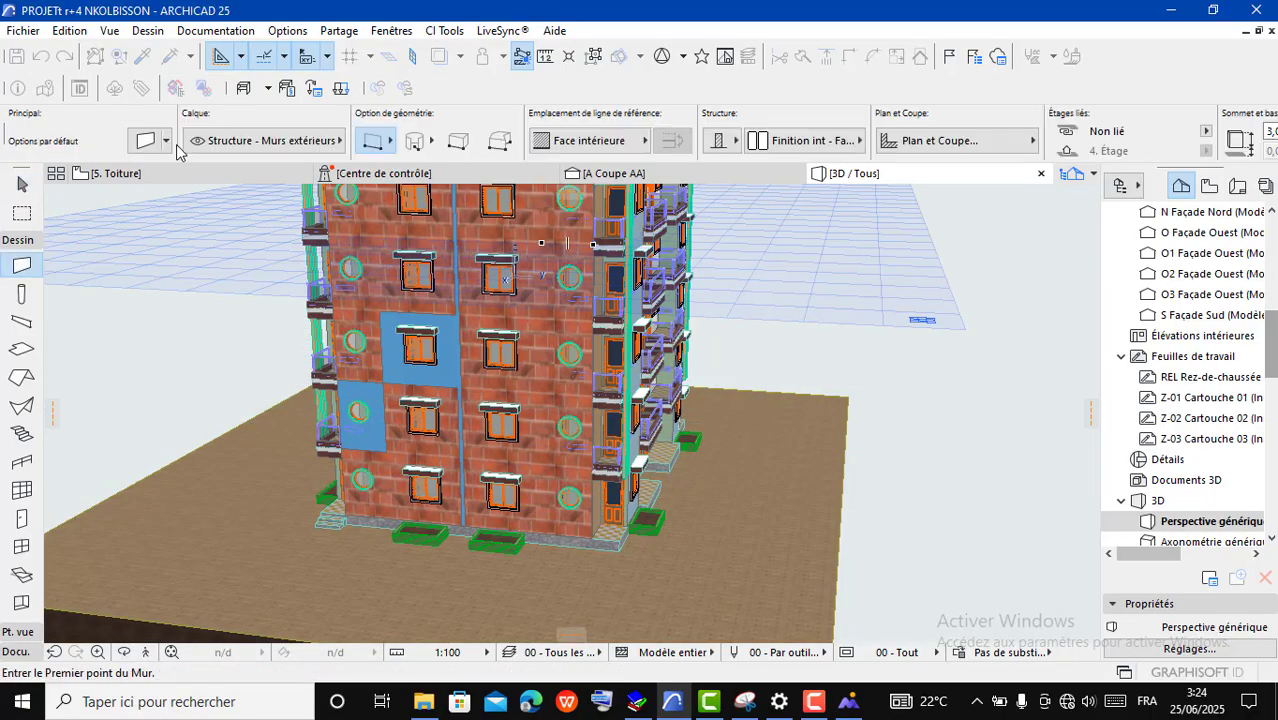
pyautogui.click(172, 57)
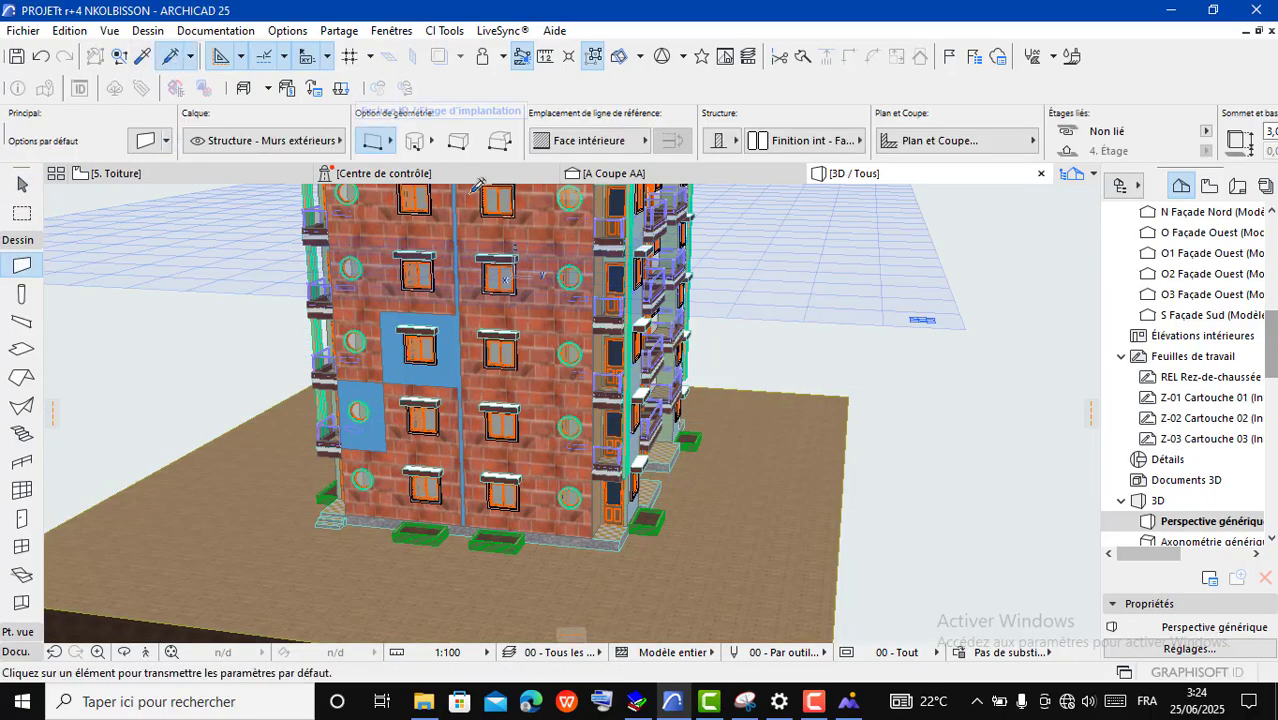
pyautogui.click(397, 355)
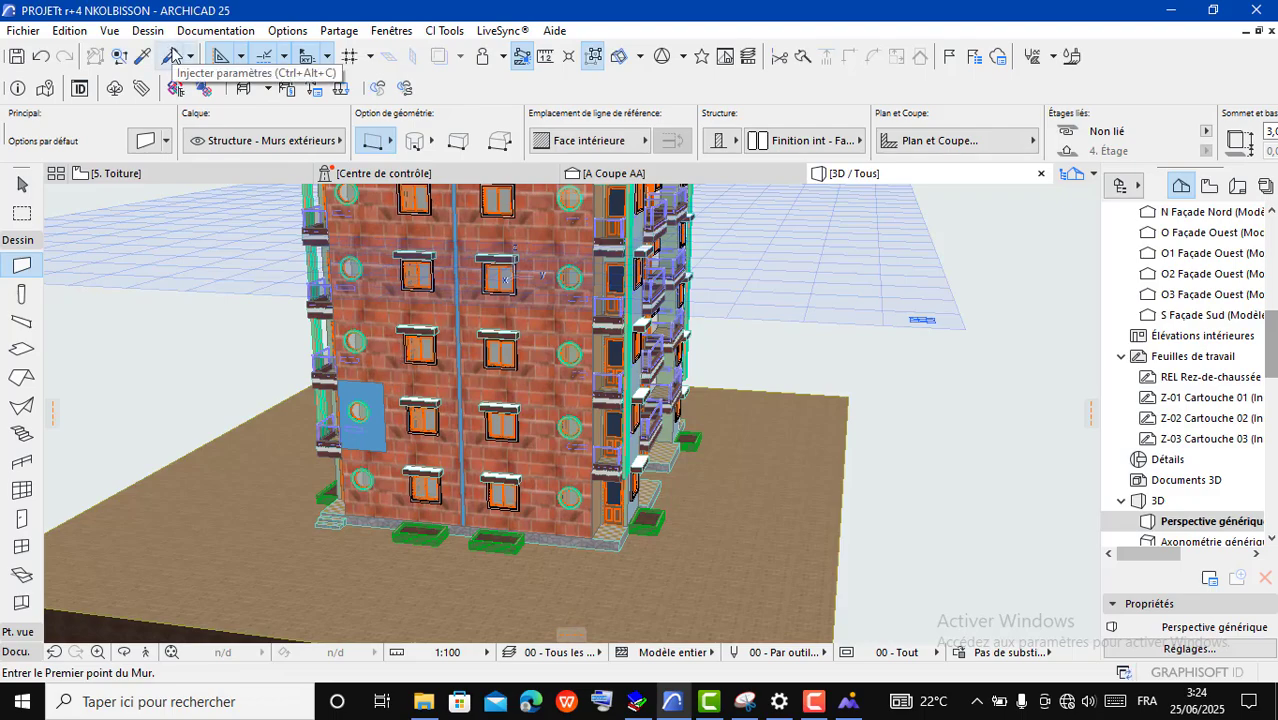
pyautogui.click(172, 57)
pyautogui.click(376, 392)
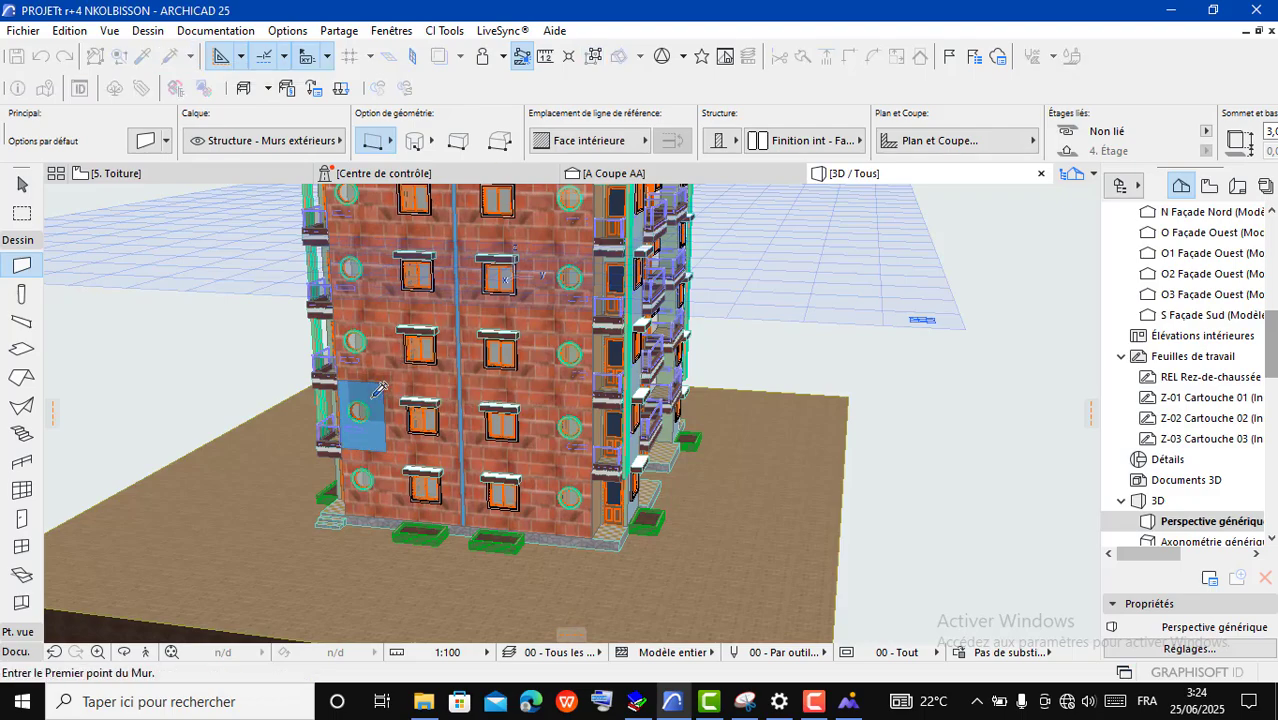
# Step: Orbit around the building to compare the finished JORDAN brick facade with the TISSU PAGNE facade, inspecting the fabric pattern's coverage and scale
pyautogui.scroll(-5, 234, 628)
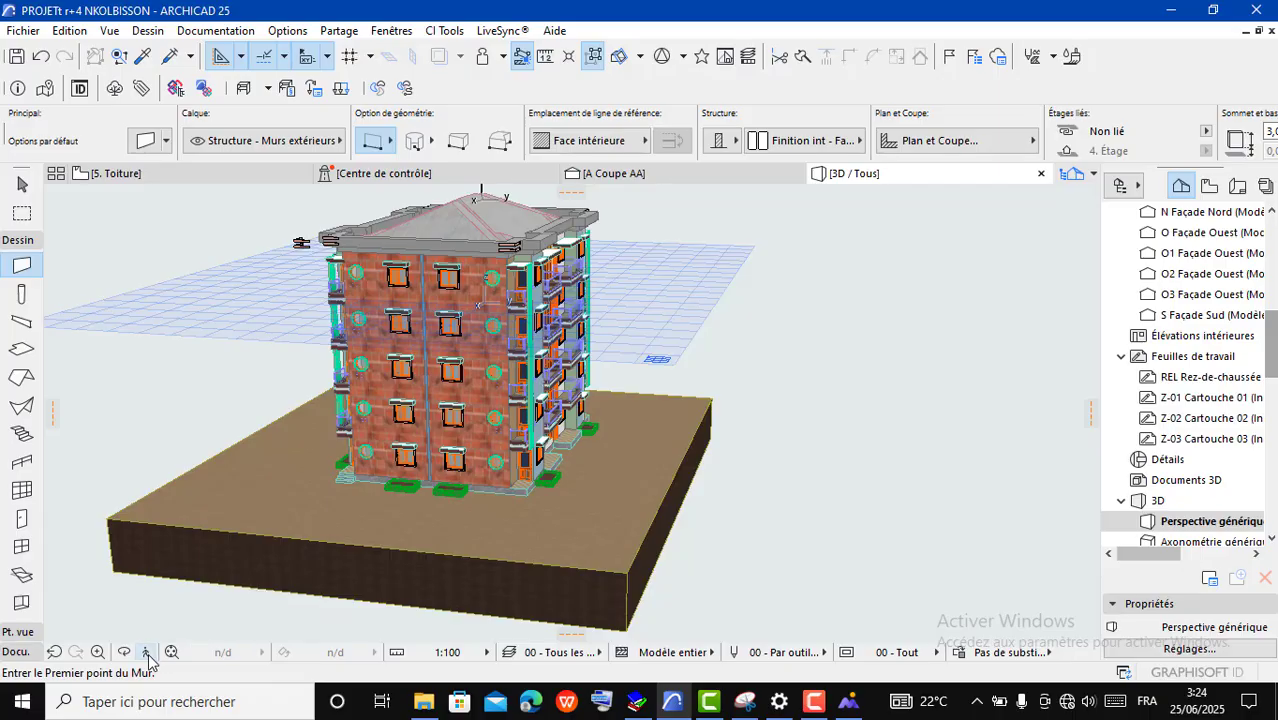
pyautogui.moveTo(158, 606); pyautogui.dragTo(30, 461)
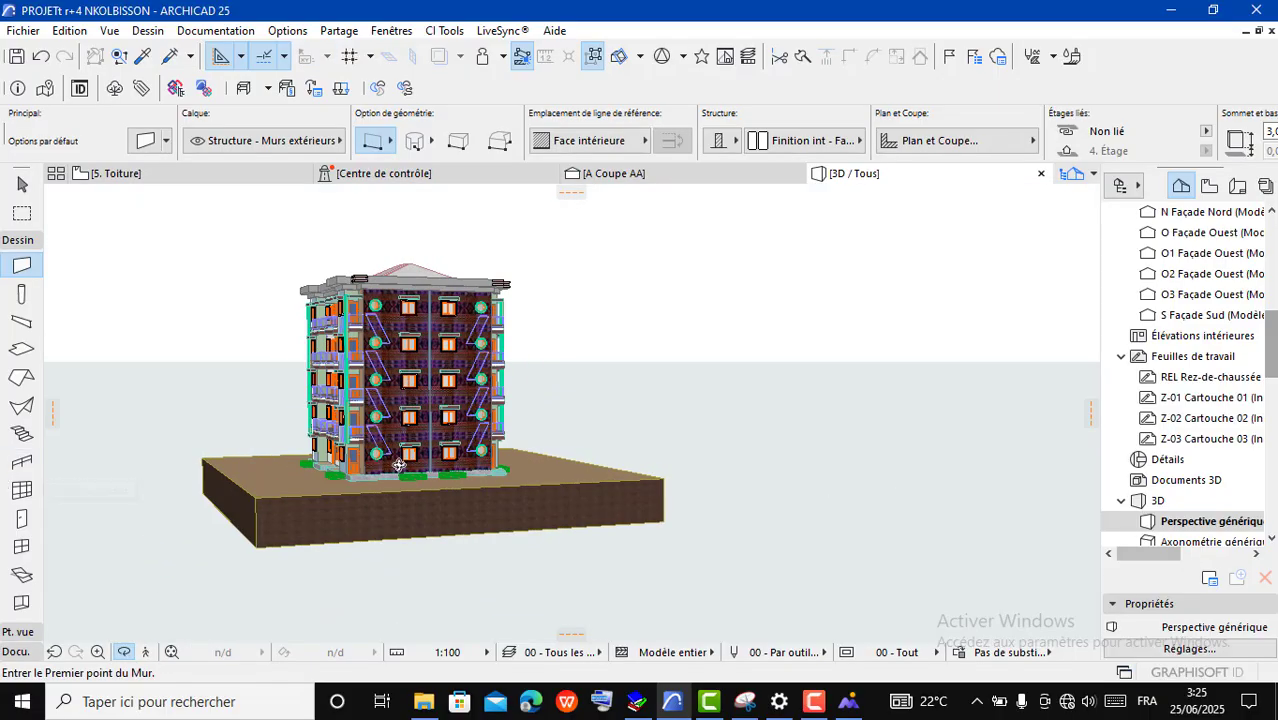
pyautogui.scroll(4, 377, 316)
pyautogui.scroll(2, 377, 316)
pyautogui.moveTo(844, 425); pyautogui.dragTo(545, 460)
pyautogui.scroll(-3, 479, 442)
pyautogui.scroll(2, 671, 485)
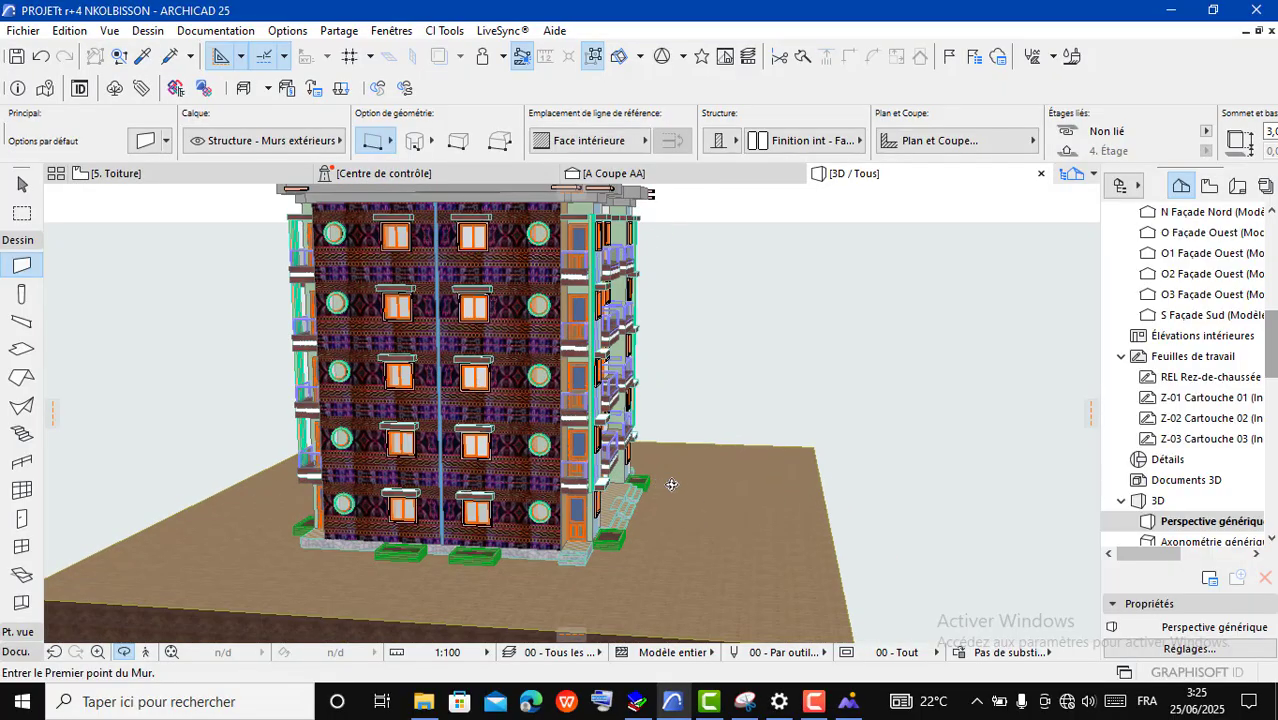
pyautogui.moveTo(744, 484); pyautogui.dragTo(772, 517)
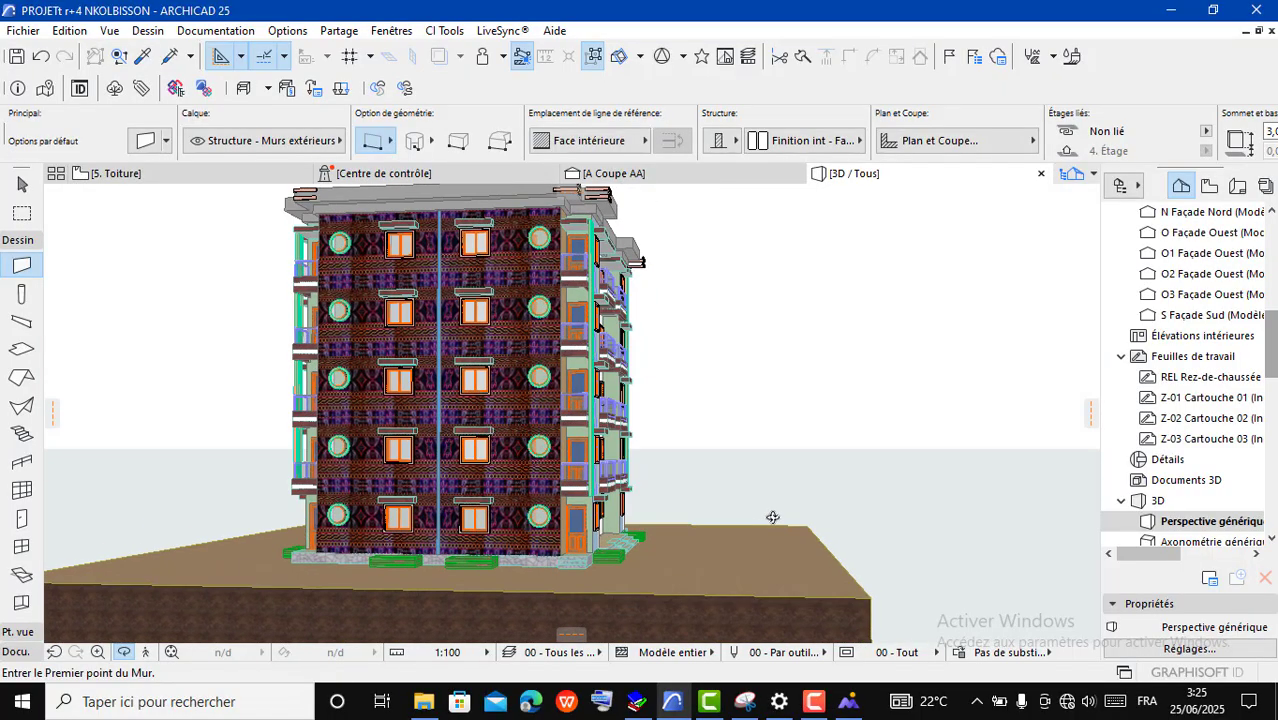
pyautogui.scroll(2, 566, 256)
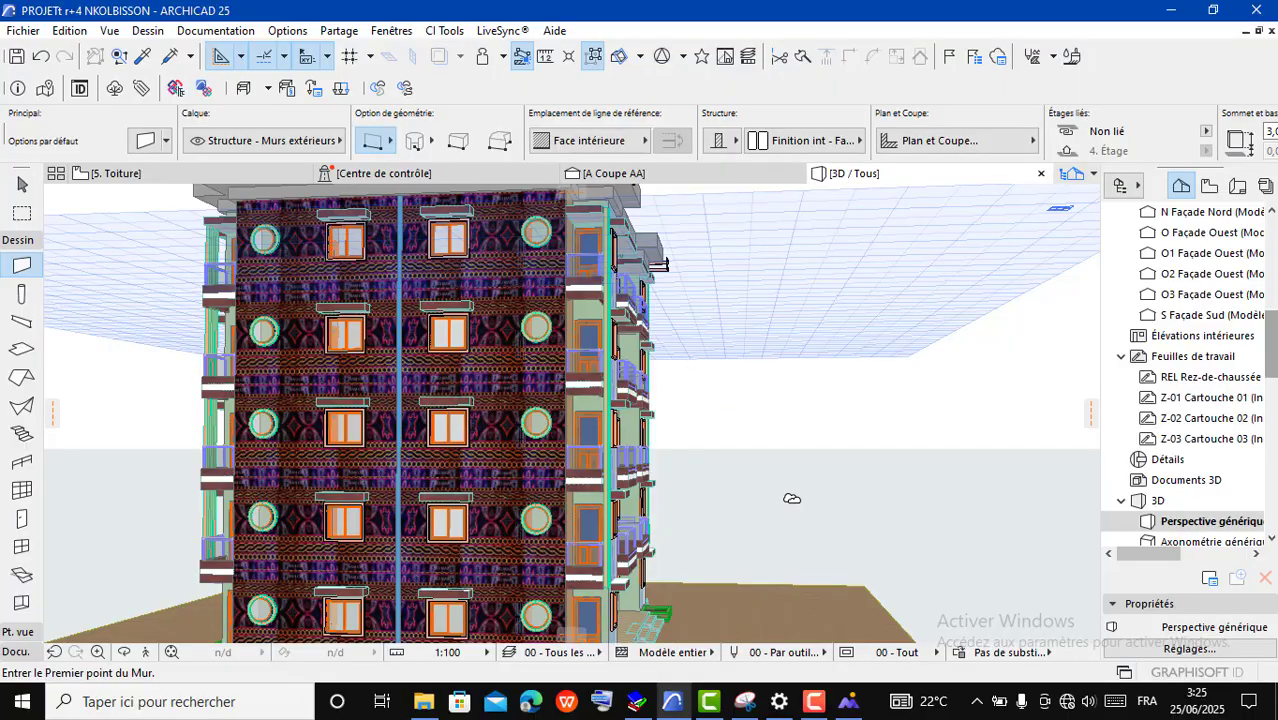